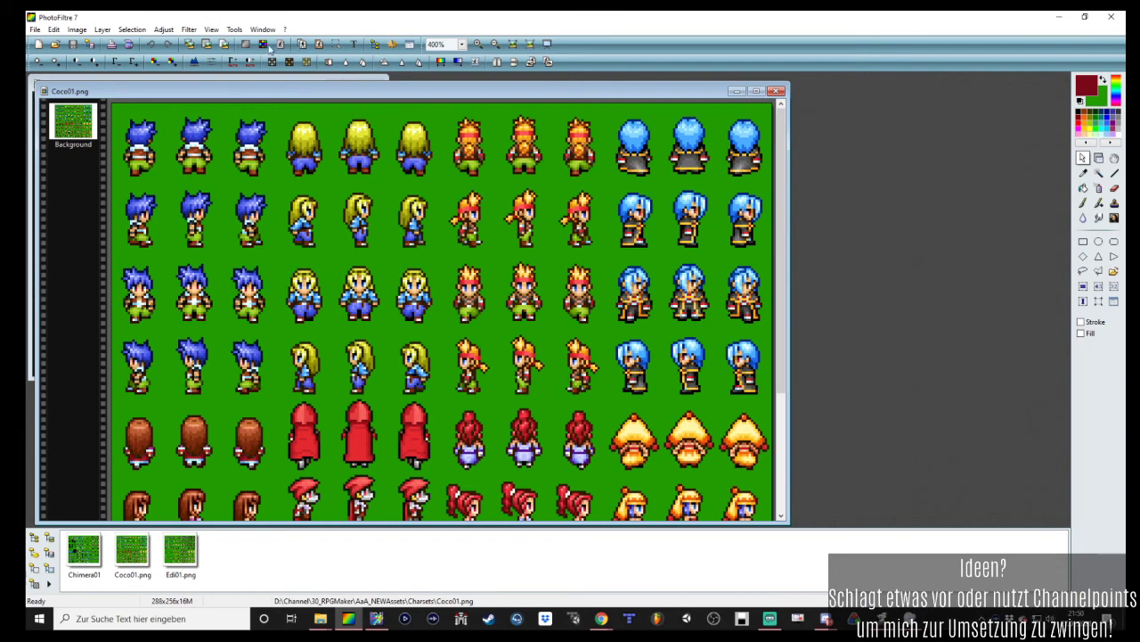
Finish converting the open Coco sprite sheets to indexed colours, close them and switch to RPG Maker 2003
click(799, 340)
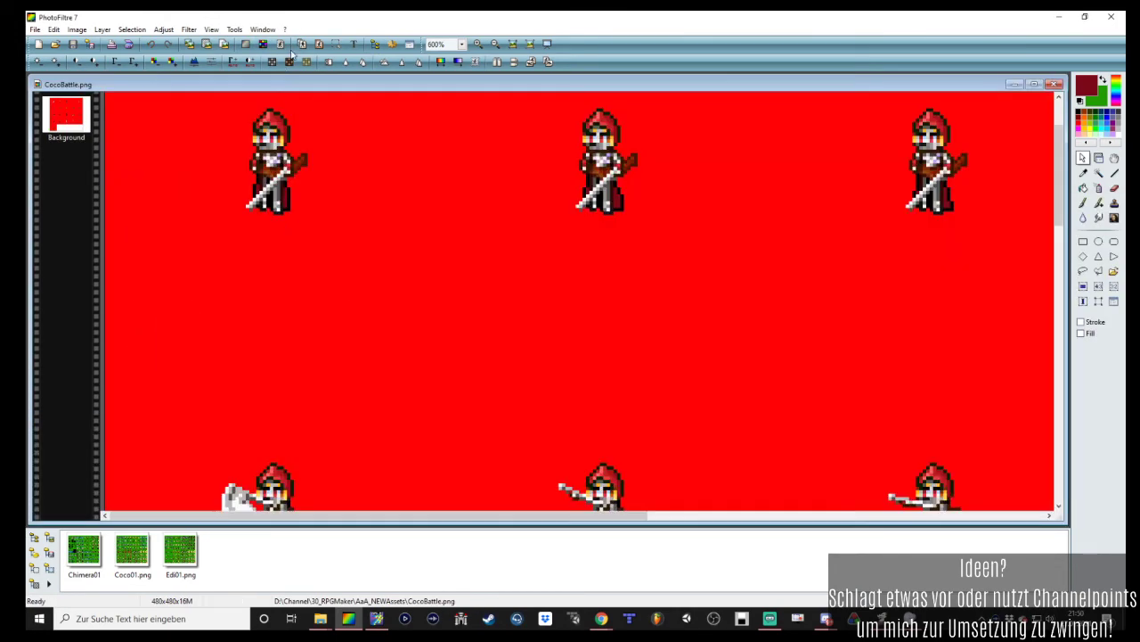
click(263, 44)
click(801, 340)
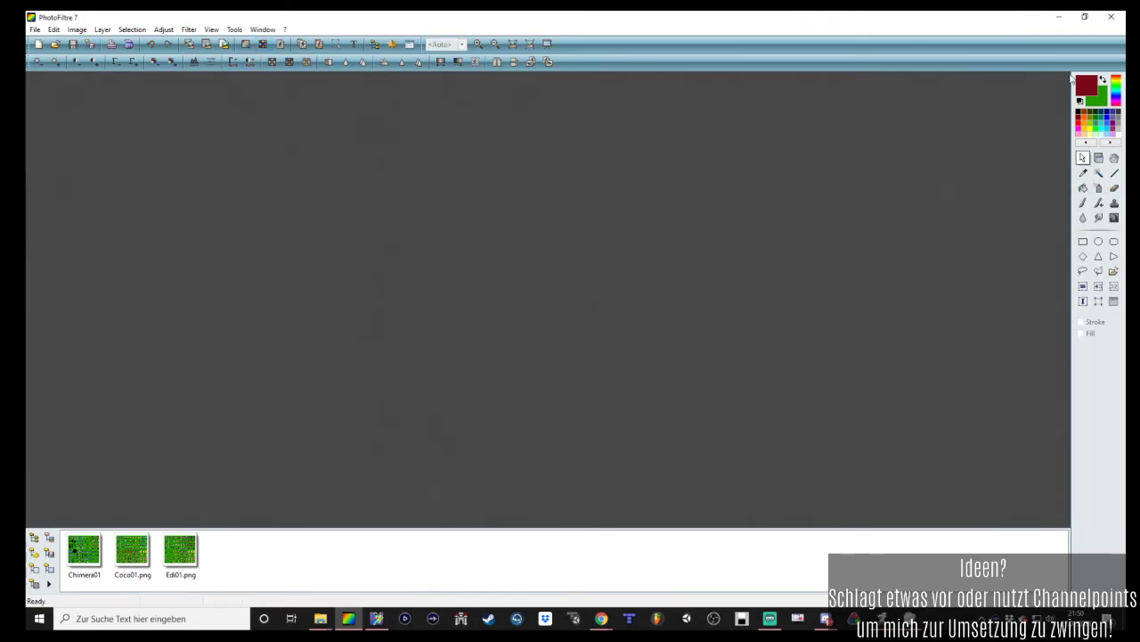
click(1059, 16)
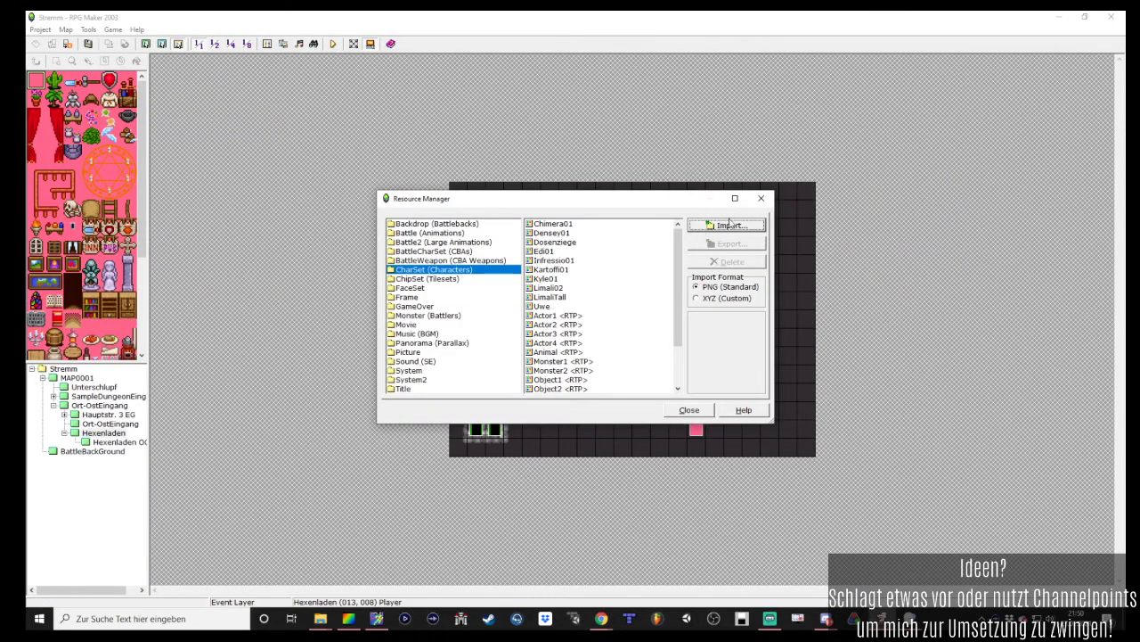
Import the Coco01 sprite sheet into the CharSet resources with the green background as transparent colour
click(729, 224)
double_click(521, 261)
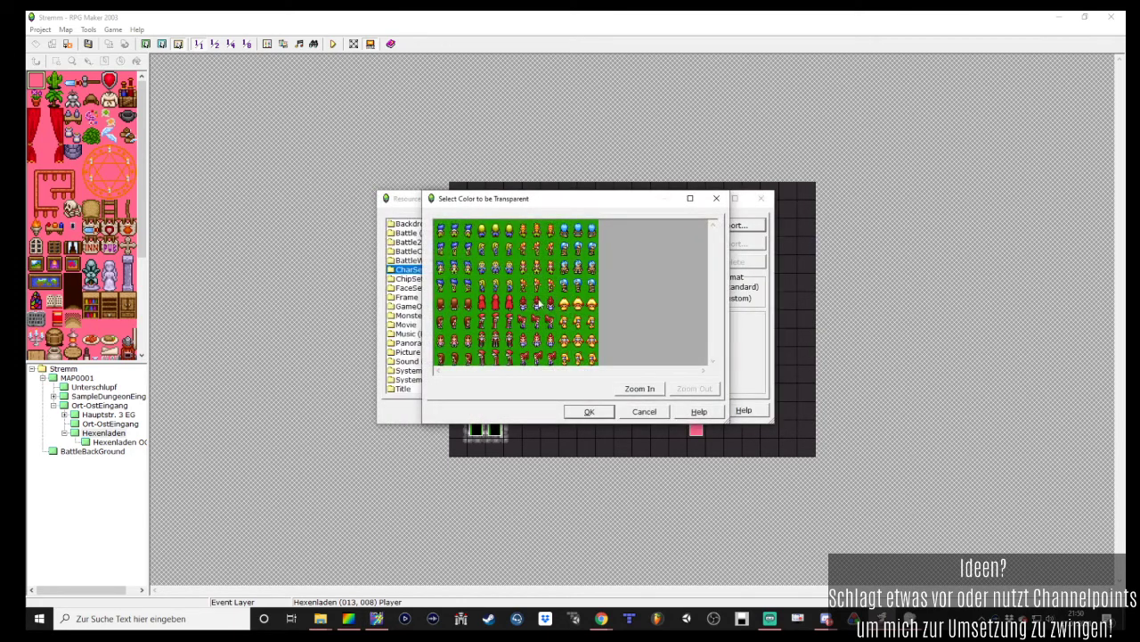
click(589, 410)
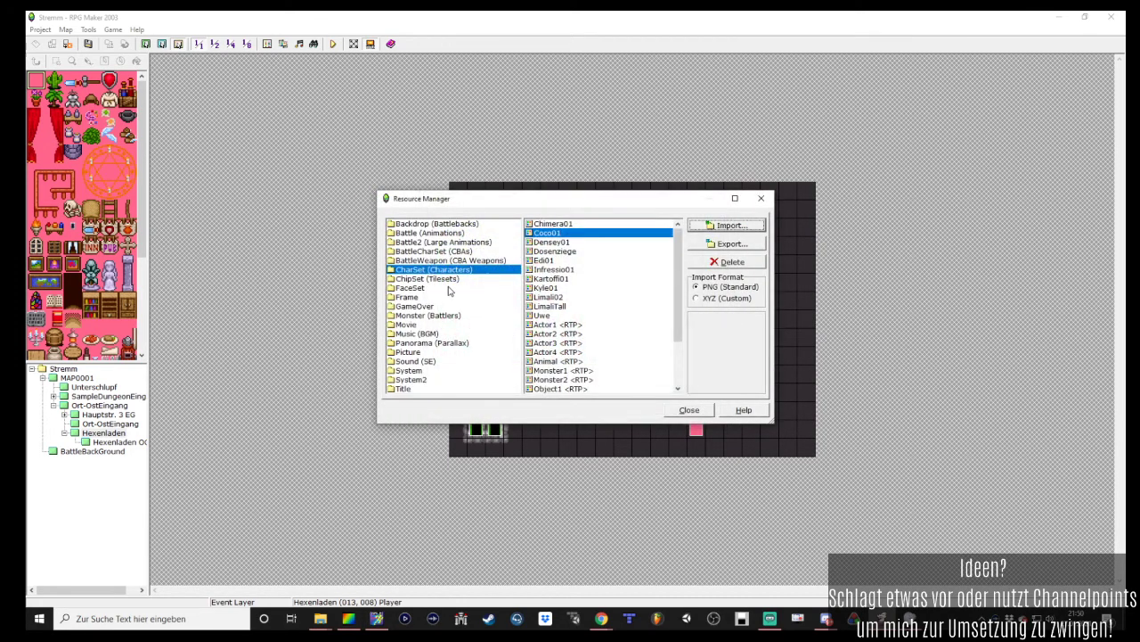
Import CocoBattle from the AaA_NEWAssets folder as a Battle (Animations) resource with its red background transparent, and close the Resource Manager
click(445, 241)
click(727, 225)
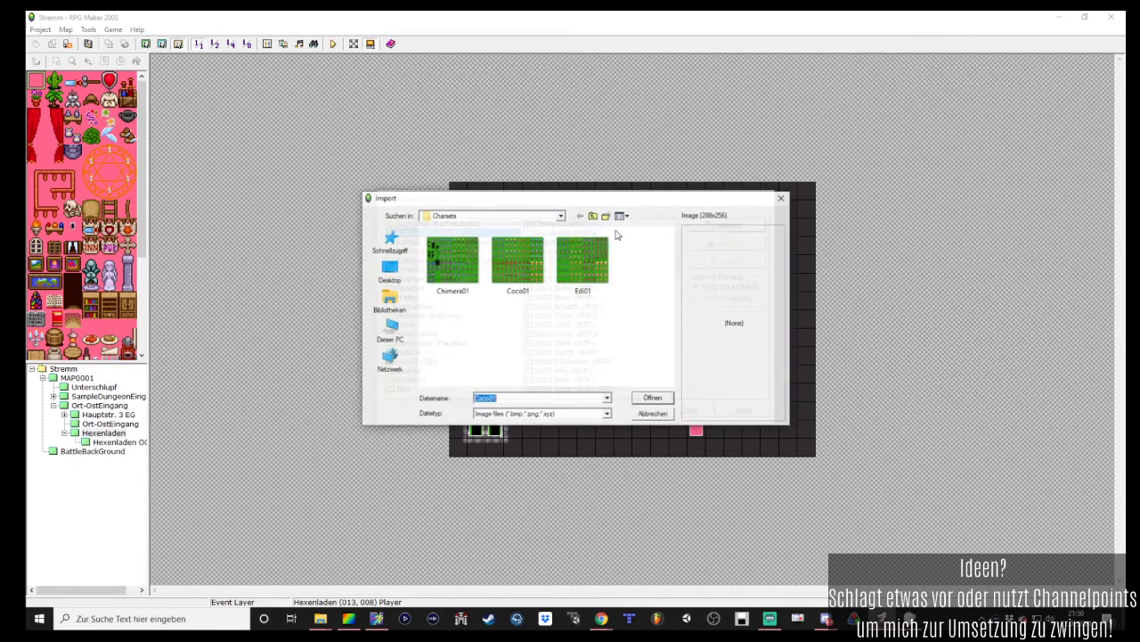
click(594, 216)
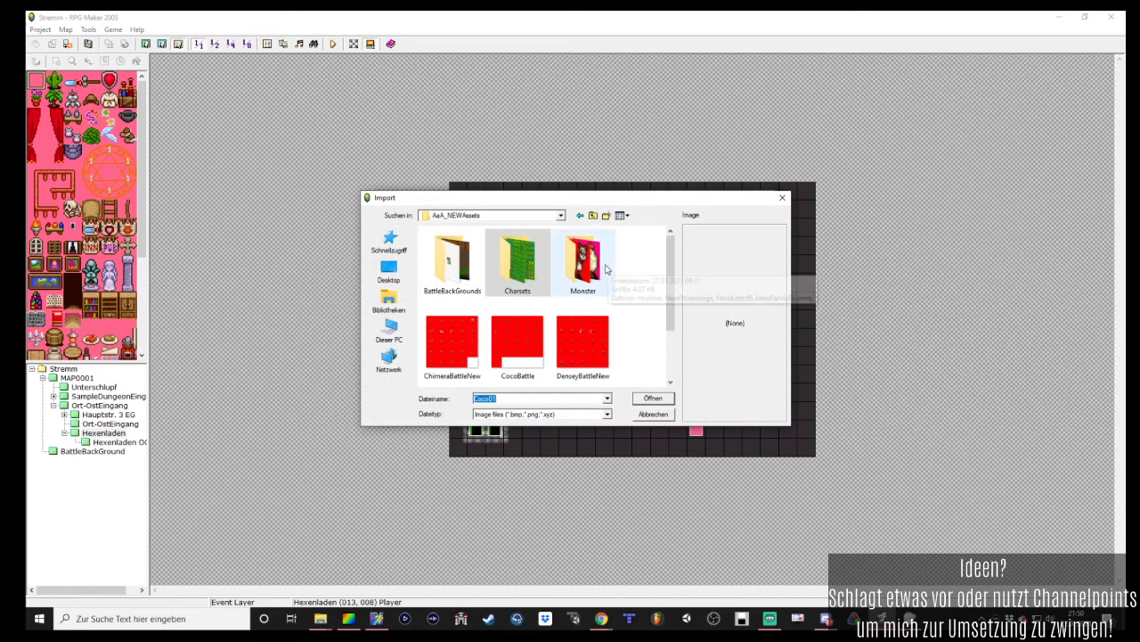
click(456, 340)
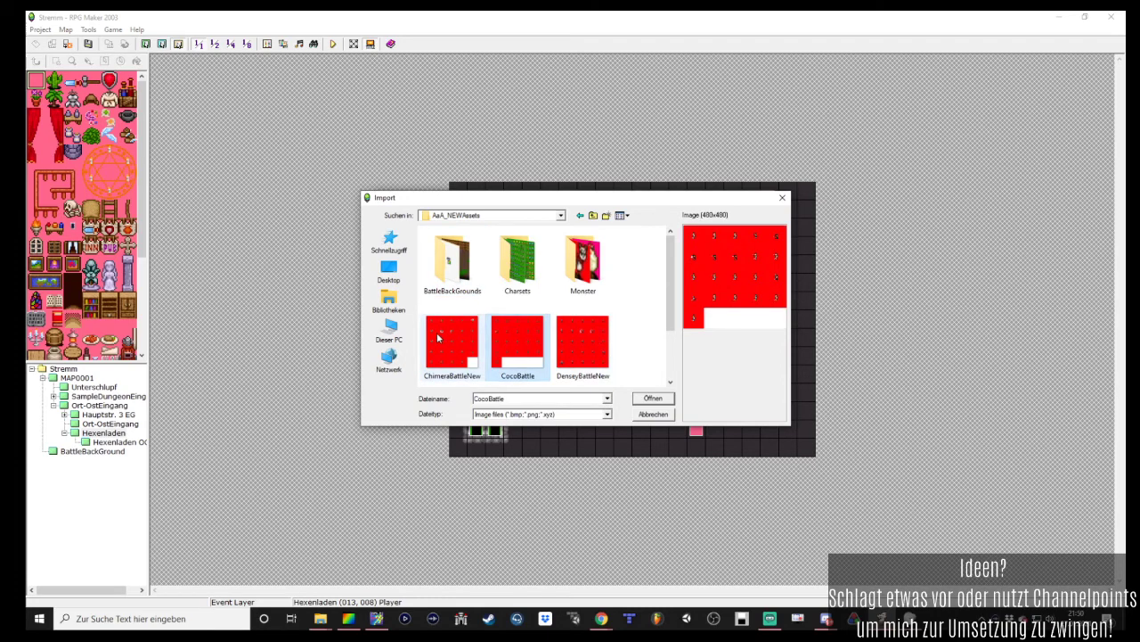
click(517, 333)
double_click(515, 328)
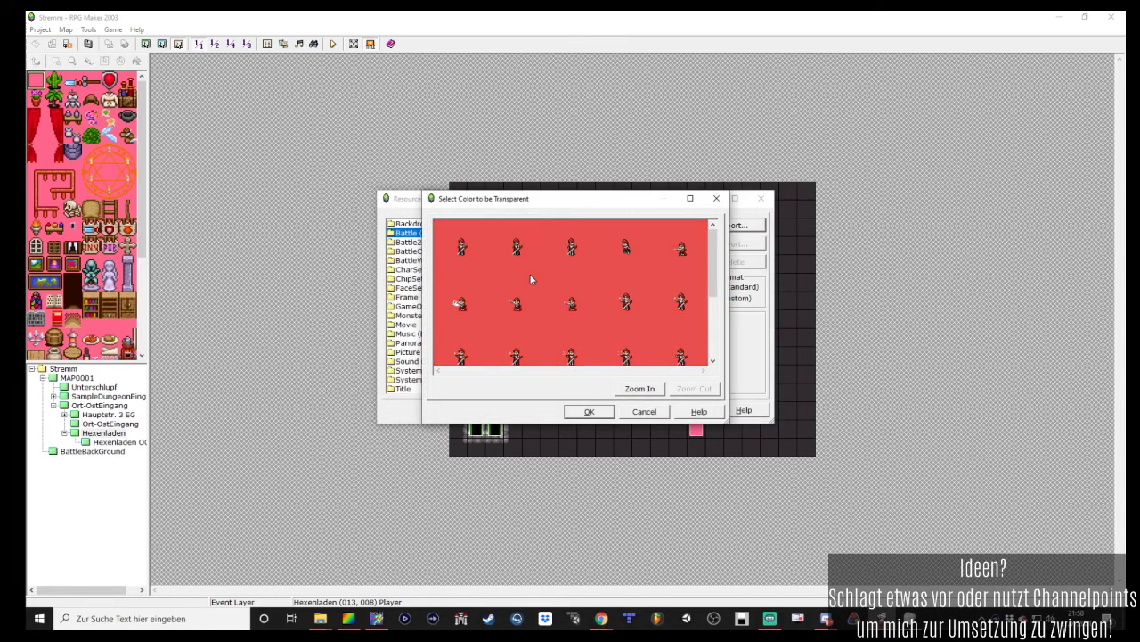
click(588, 410)
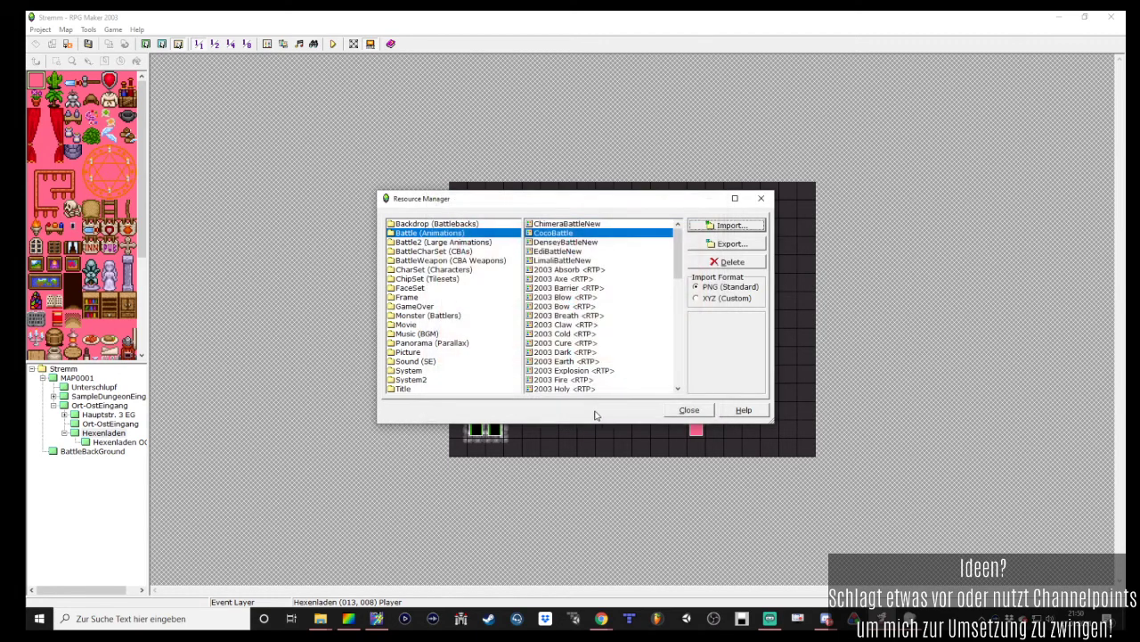
click(684, 407)
Open the database and name actor 0007 Coco
click(283, 44)
key(Escape)
click(267, 44)
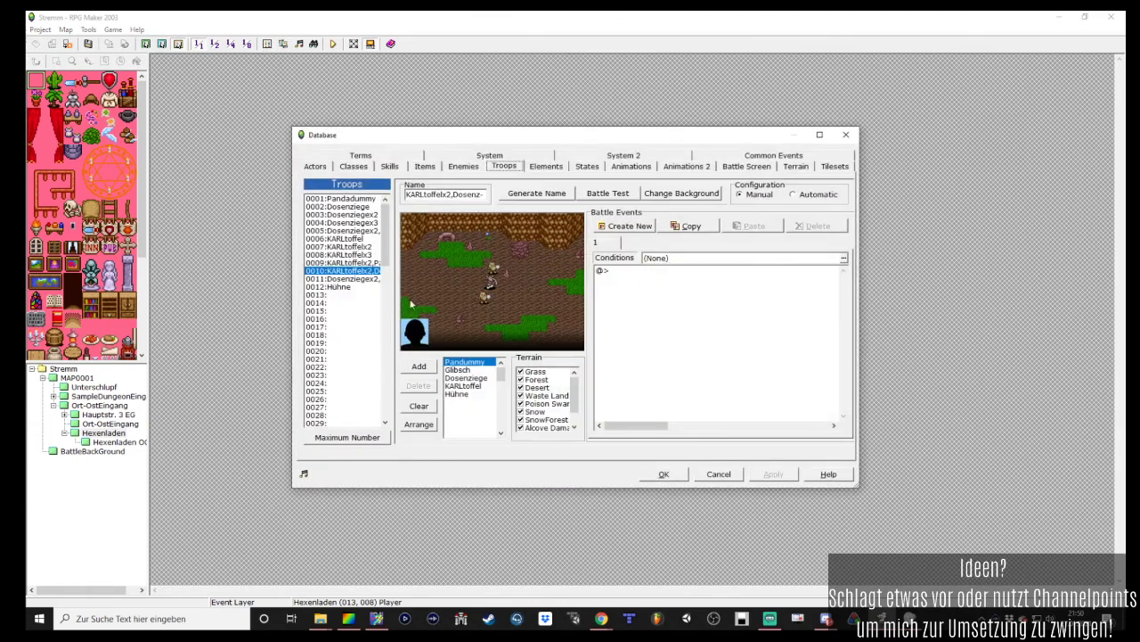
click(316, 167)
click(344, 244)
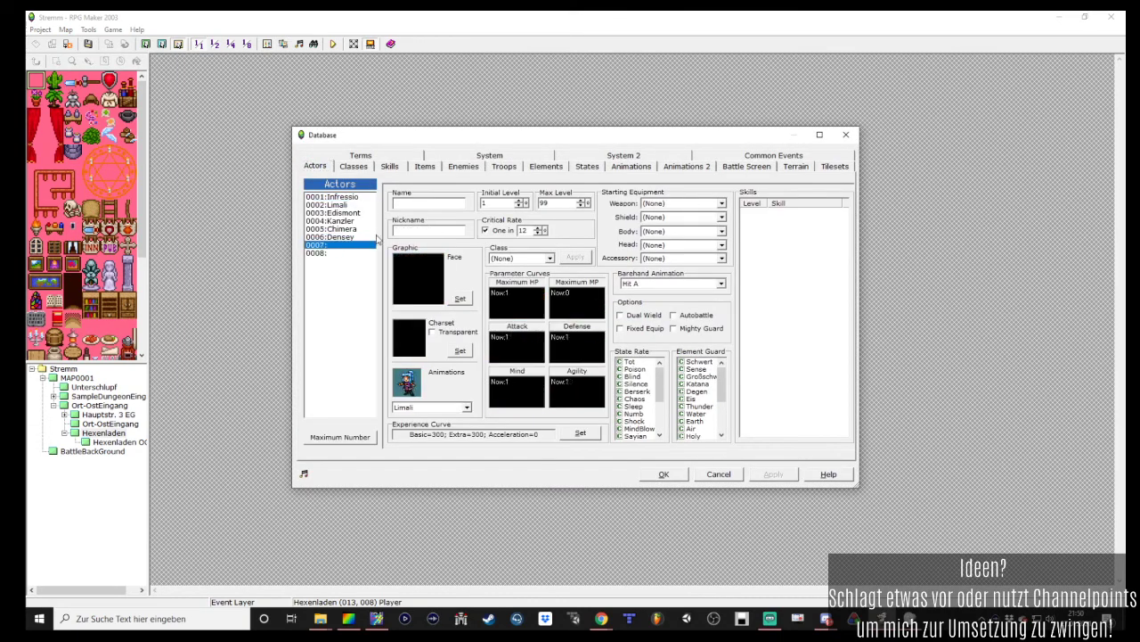
text(Coco)
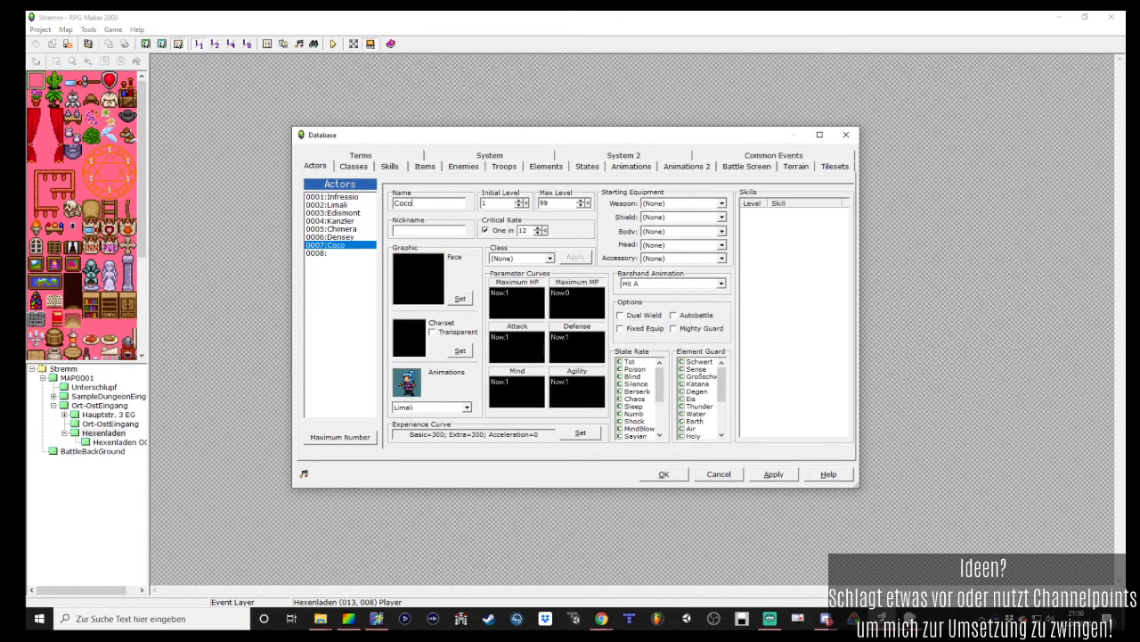
Look through the face sets and assign the dog face from People2 to actor Coco
click(460, 297)
click(465, 266)
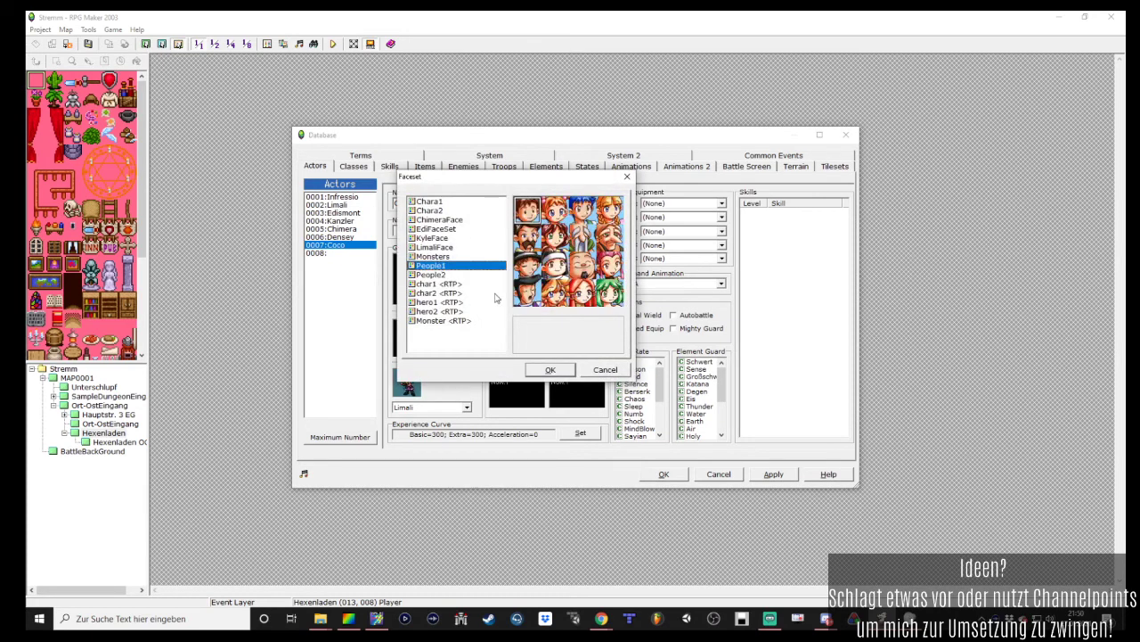
click(446, 247)
click(451, 229)
click(451, 211)
click(453, 274)
click(452, 292)
click(450, 302)
click(450, 293)
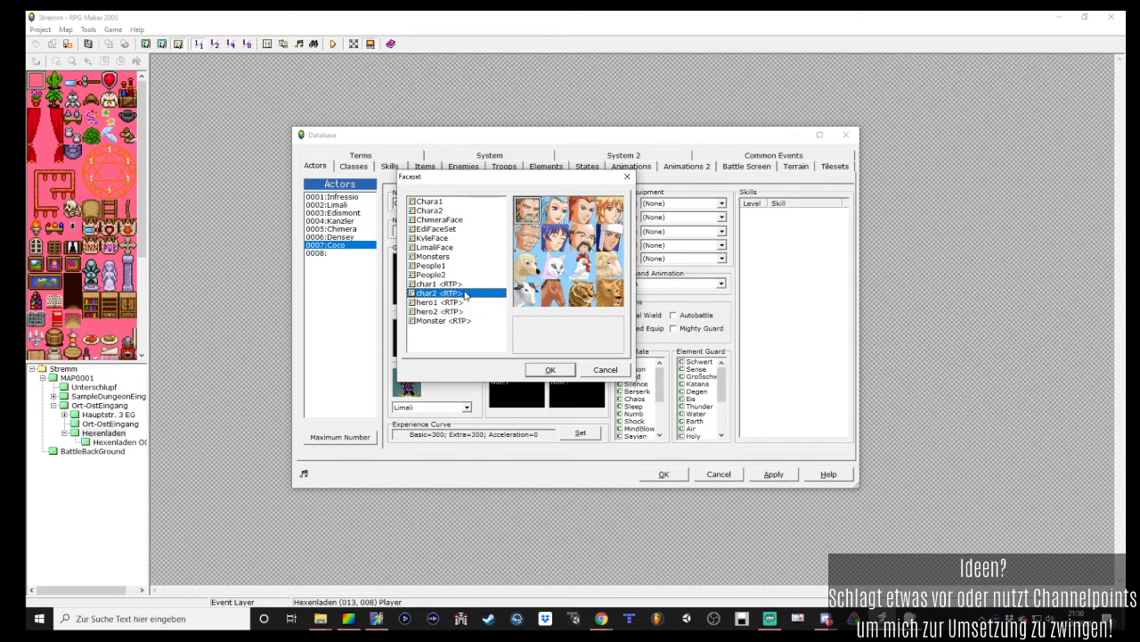
click(454, 274)
click(454, 265)
click(454, 275)
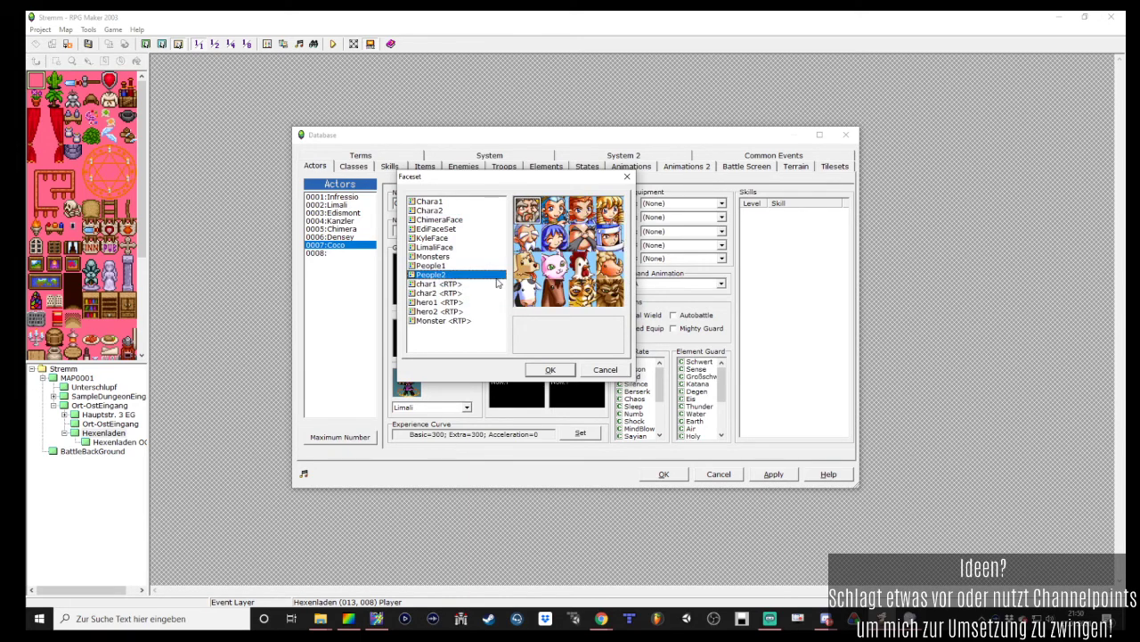
double_click(526, 264)
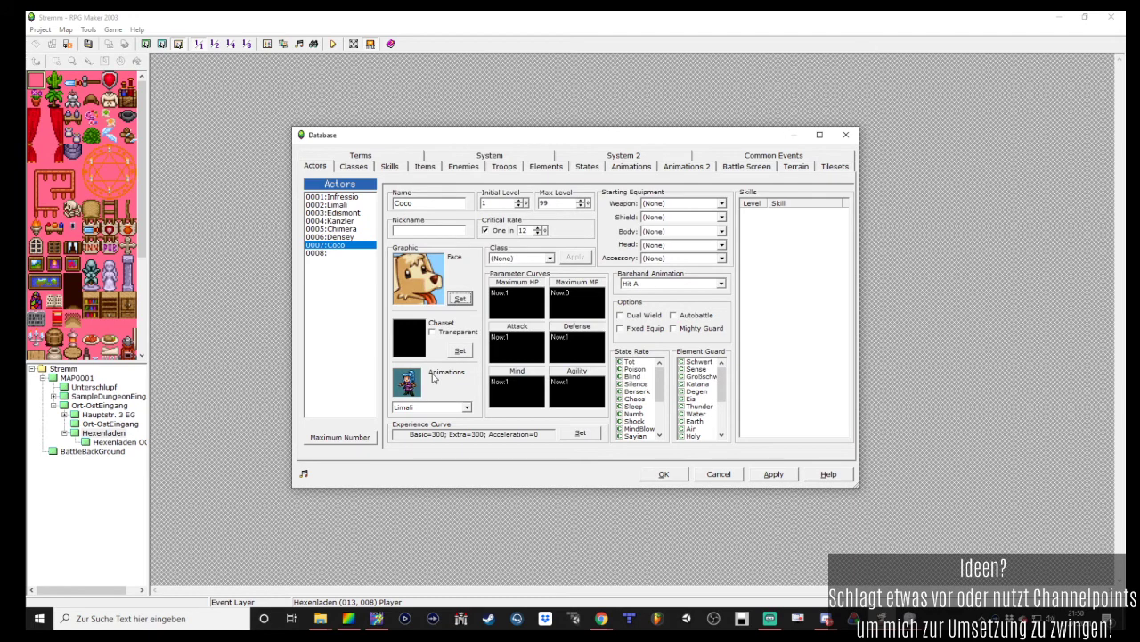
Set Coco's walking graphic to the red-hooded character from the Coco01 charset
click(461, 351)
click(454, 211)
click(453, 219)
click(454, 210)
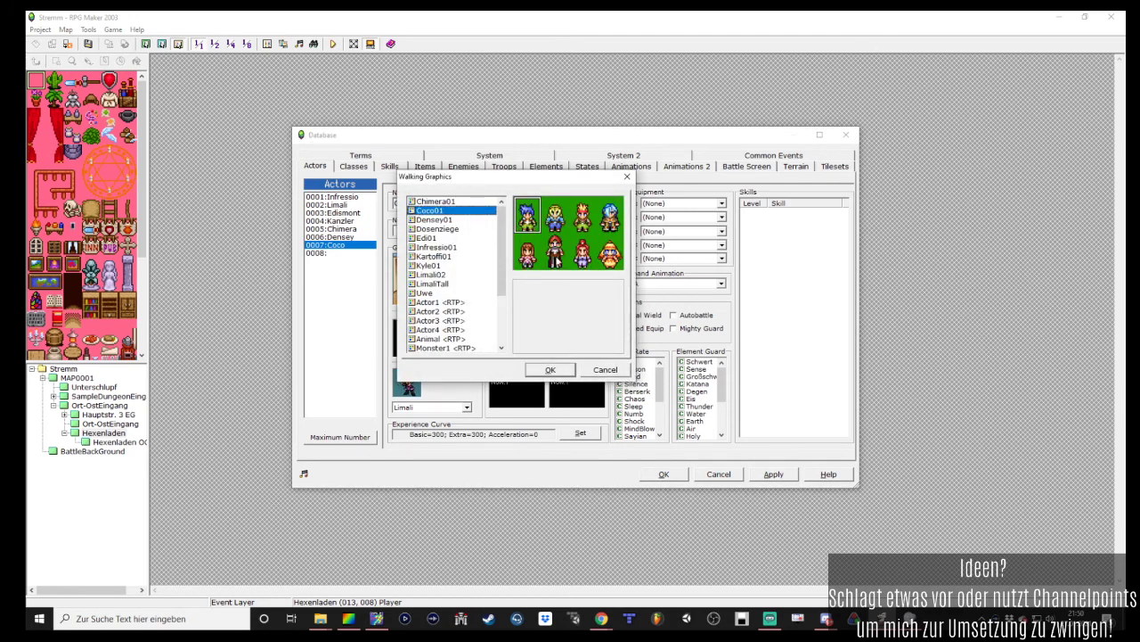
double_click(454, 210)
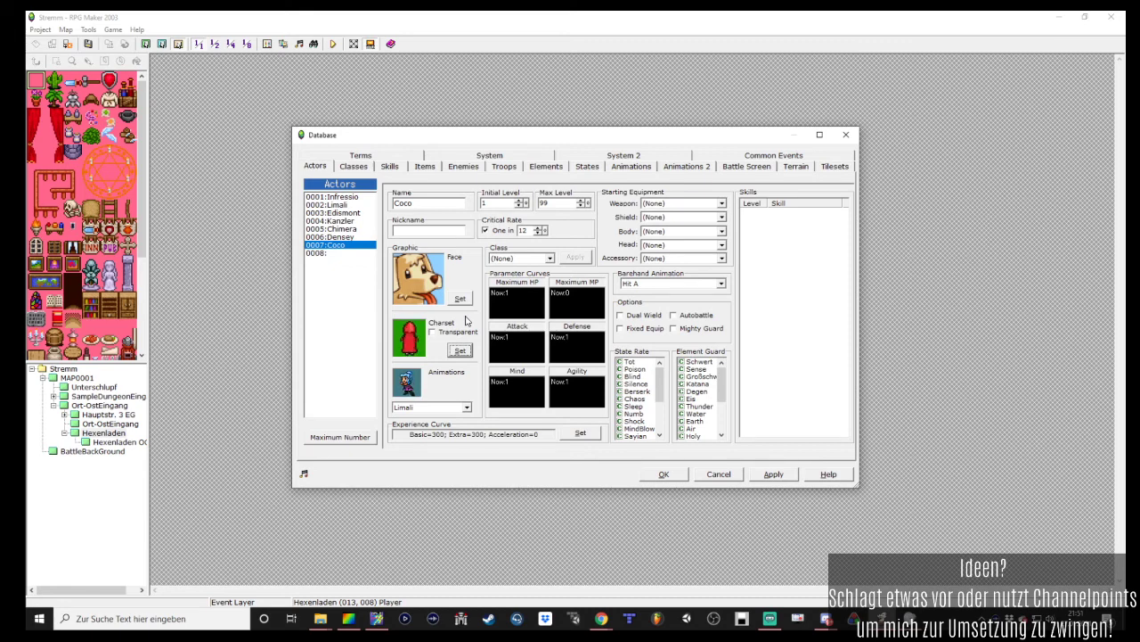
Assign an empty battle animation to actor Coco, name Animations 2 entry 0006 after Coco and apply the changes
click(466, 407)
click(431, 453)
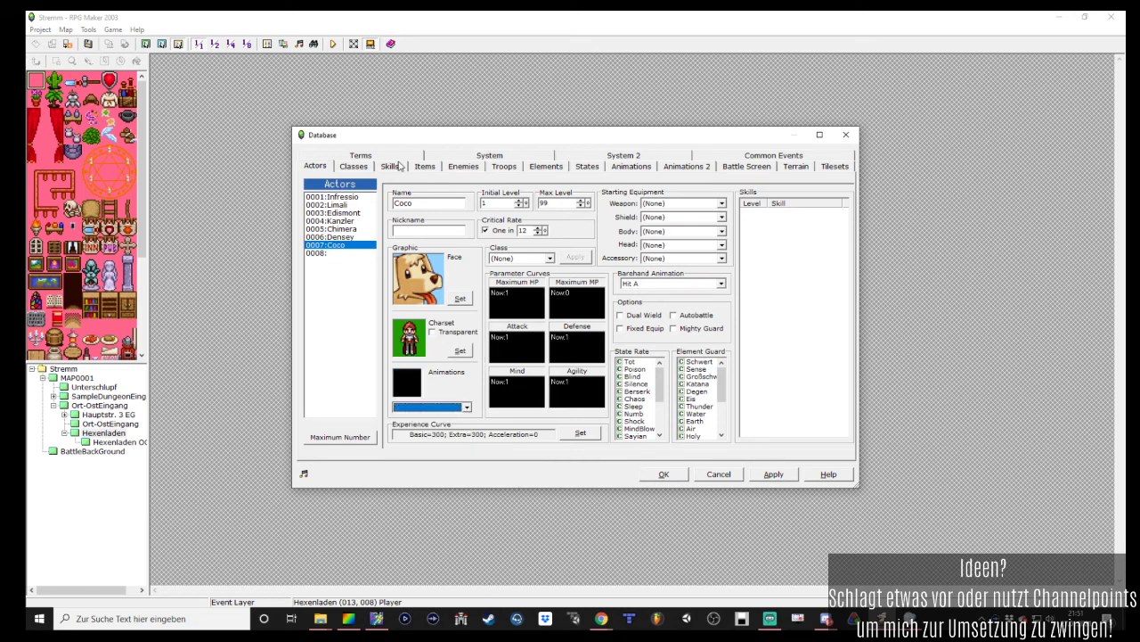
click(676, 173)
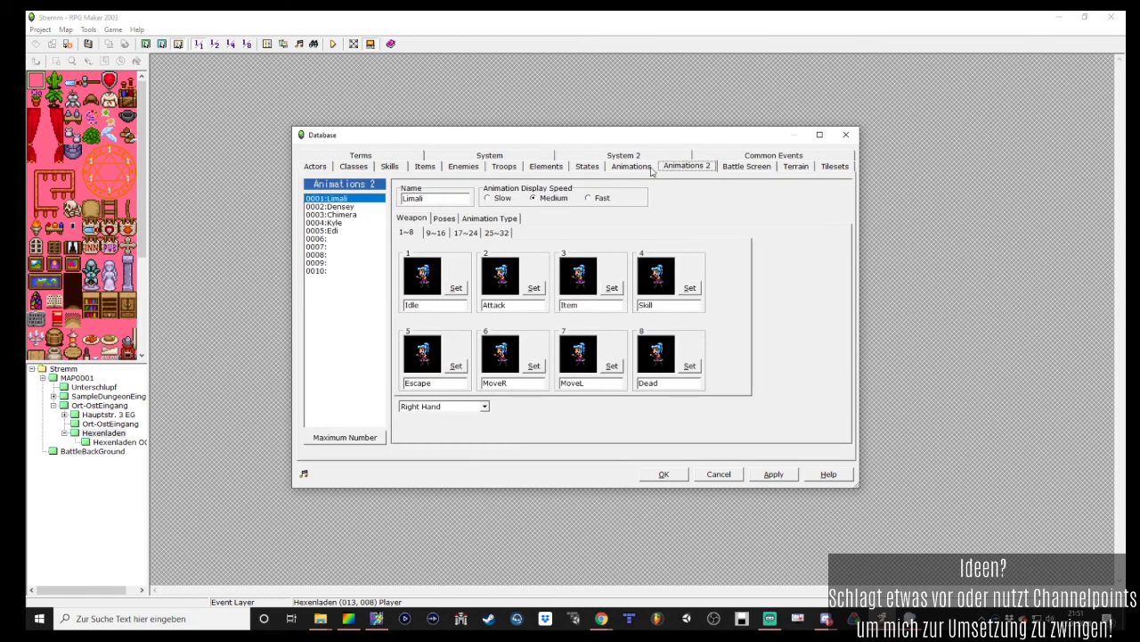
click(325, 239)
click(439, 201)
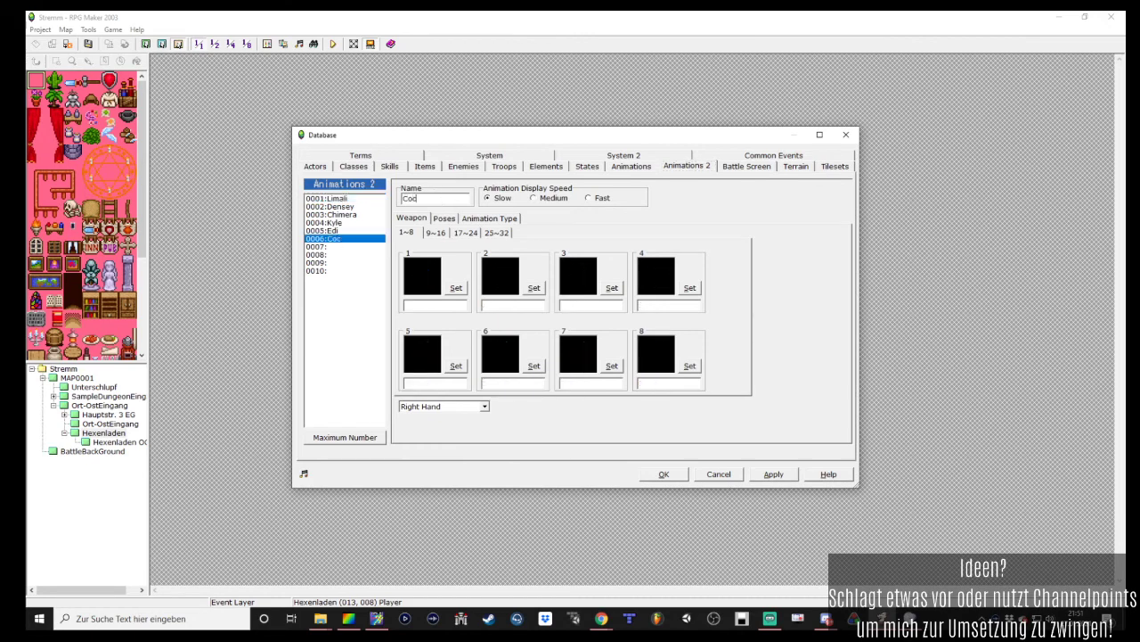
click(771, 473)
Copy the DenseyIdle battle animation into the empty animation slot 0260
click(627, 165)
drag(648, 140, 653, 113)
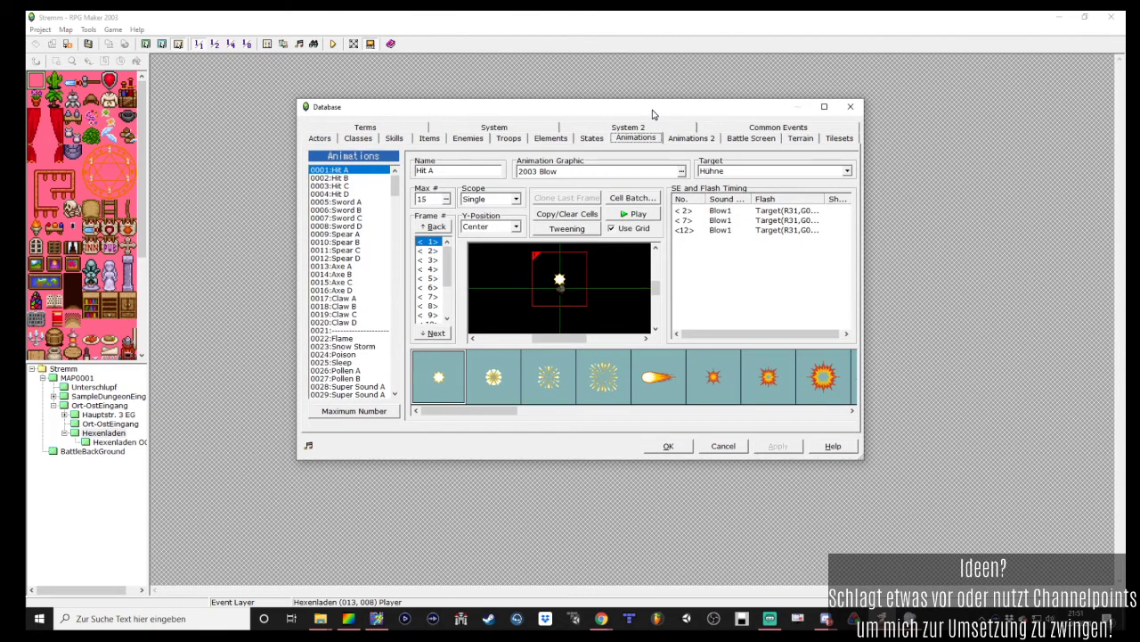
drag(395, 182, 395, 355)
click(366, 218)
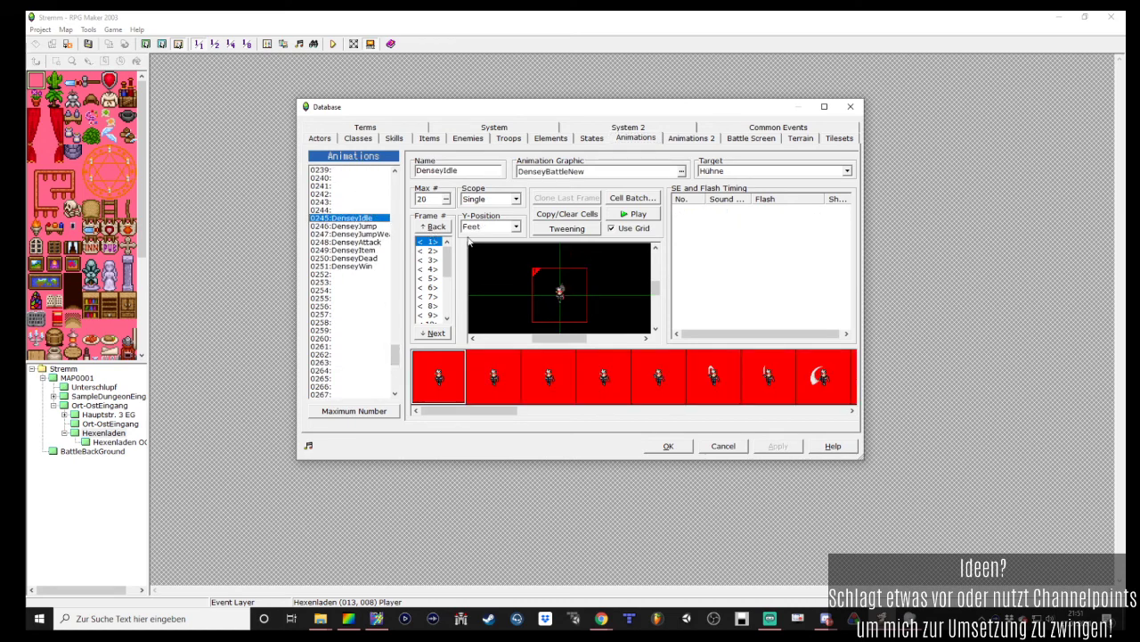
click(356, 339)
key(ctrl+v)
Copy DenseyJump into animation slot 0261 and DenseyJumpWeapon into slot 0262
click(352, 226)
key(ctrl+c)
click(352, 347)
key(ctrl+v)
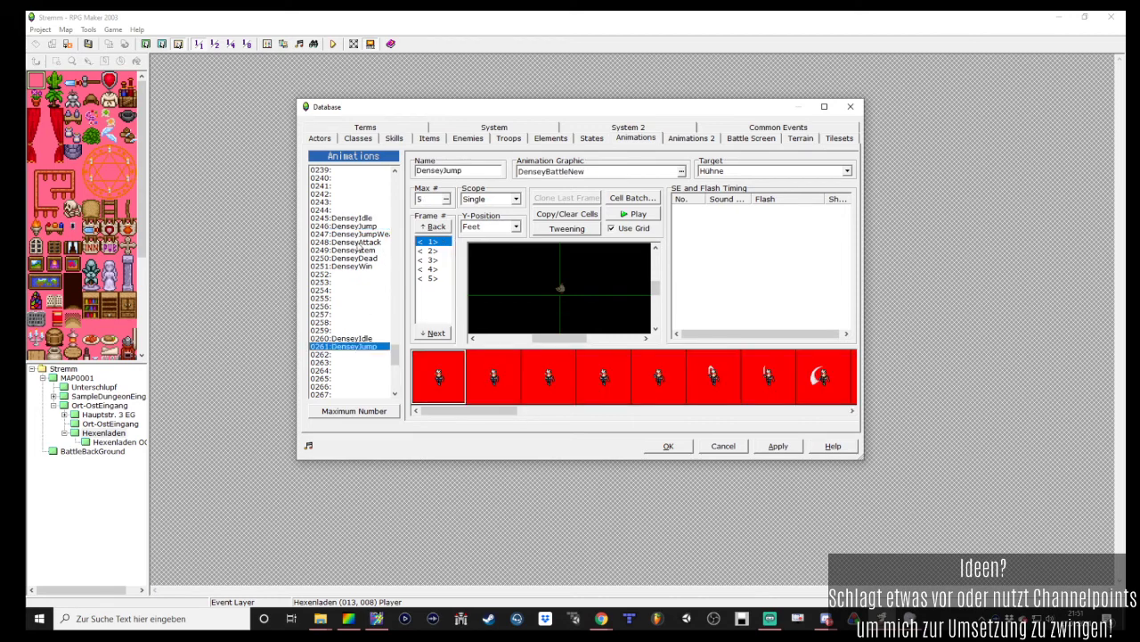
click(359, 234)
key(ctrl+c)
click(357, 354)
key(ctrl+v)
Copy the DenseyAttack animation into animation slot 0263
click(362, 234)
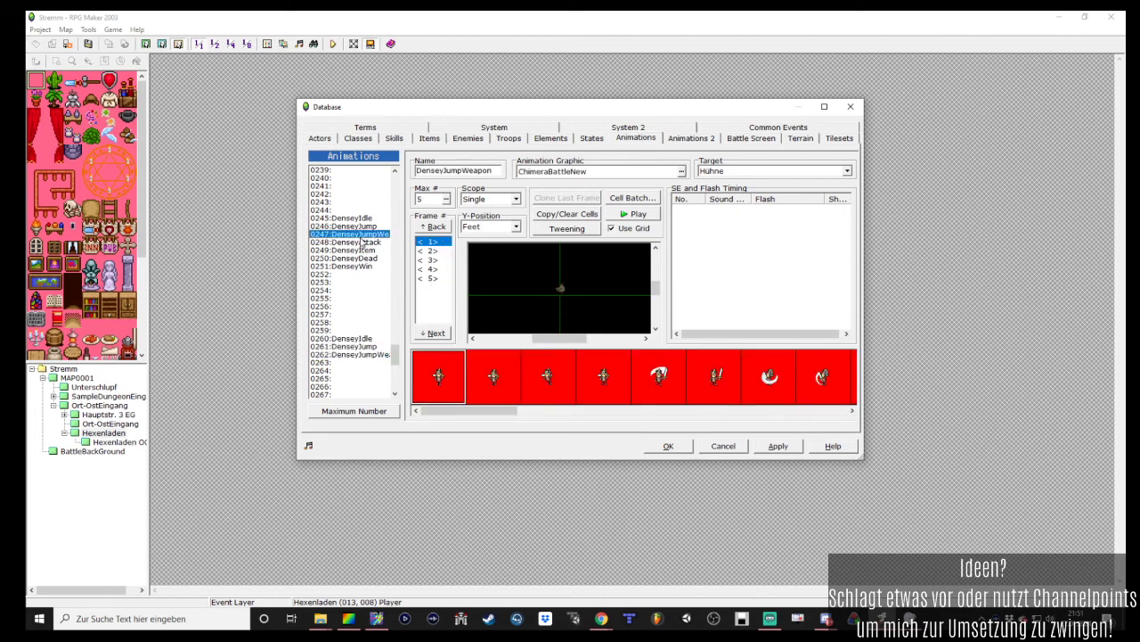
click(361, 243)
key(ctrl+c)
click(348, 363)
key(ctrl+v)
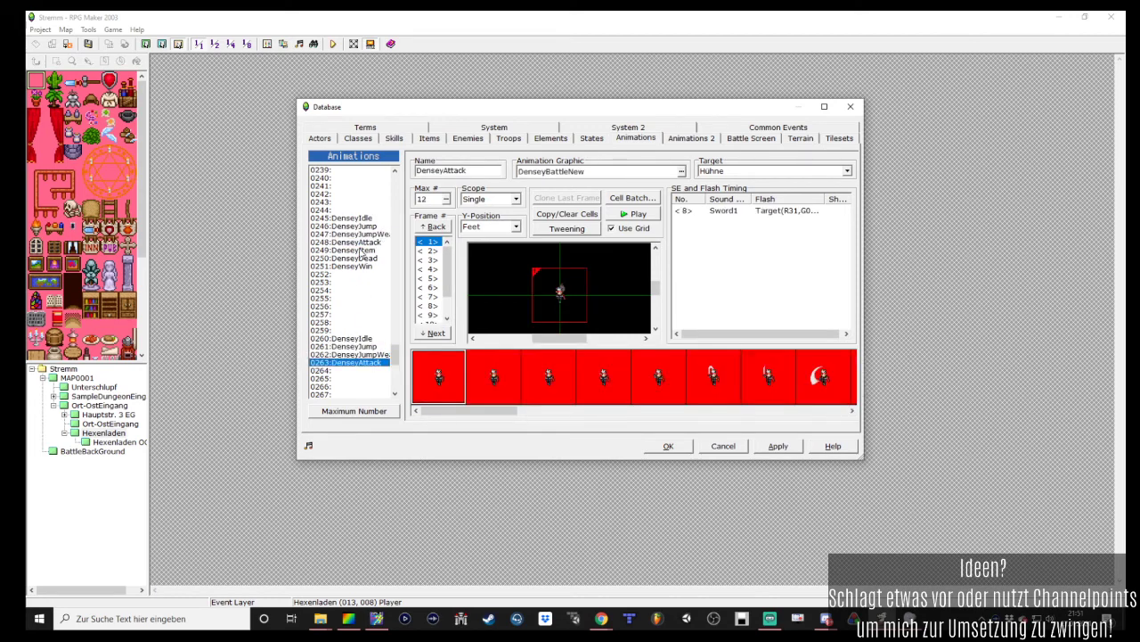
Copy the DenseyItem animation into animation slot 0265
click(362, 251)
key(ctrl+c)
click(348, 378)
key(ctrl+v)
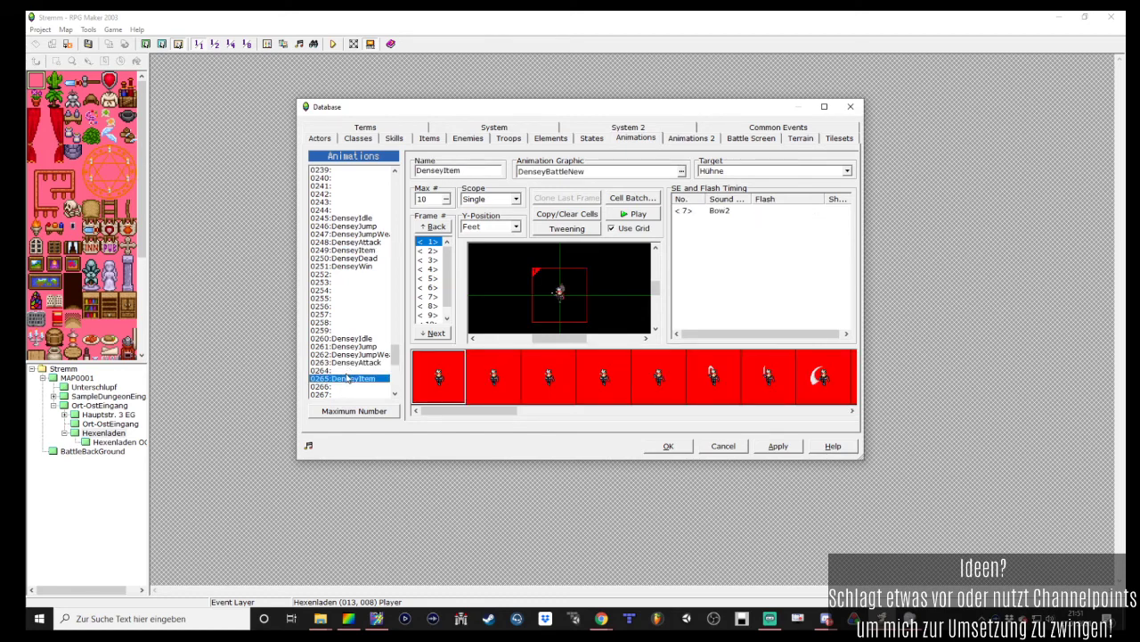
Copy DenseyDead into animation slot 0264 and DenseyWin into slot 0265
click(362, 259)
key(ctrl+c)
click(358, 372)
key(ctrl+v)
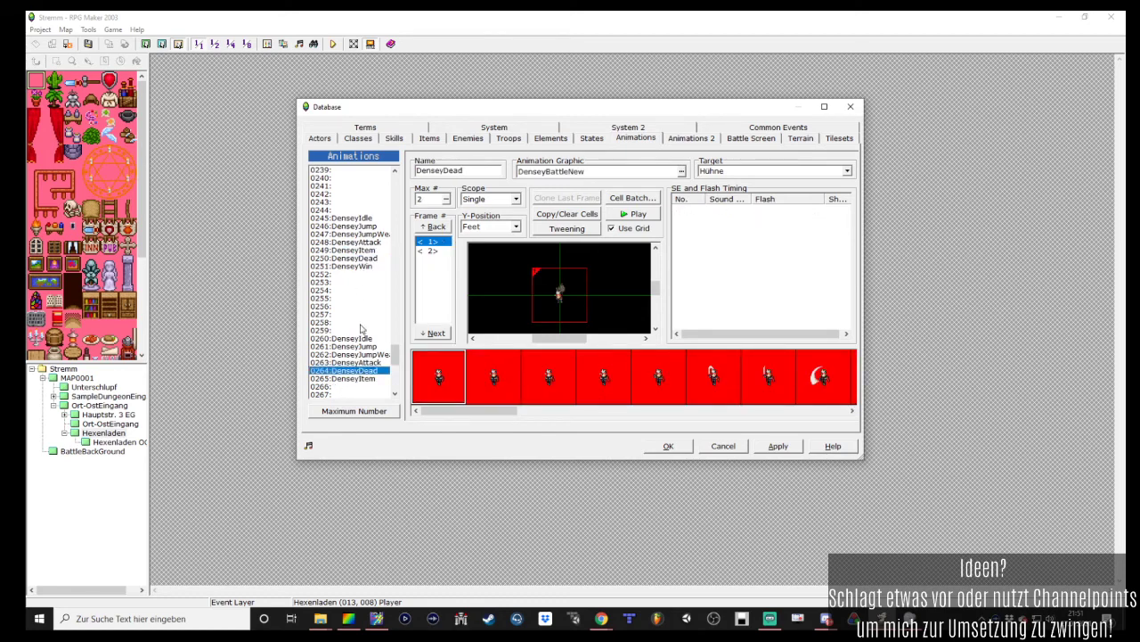
click(360, 266)
click(360, 374)
click(360, 378)
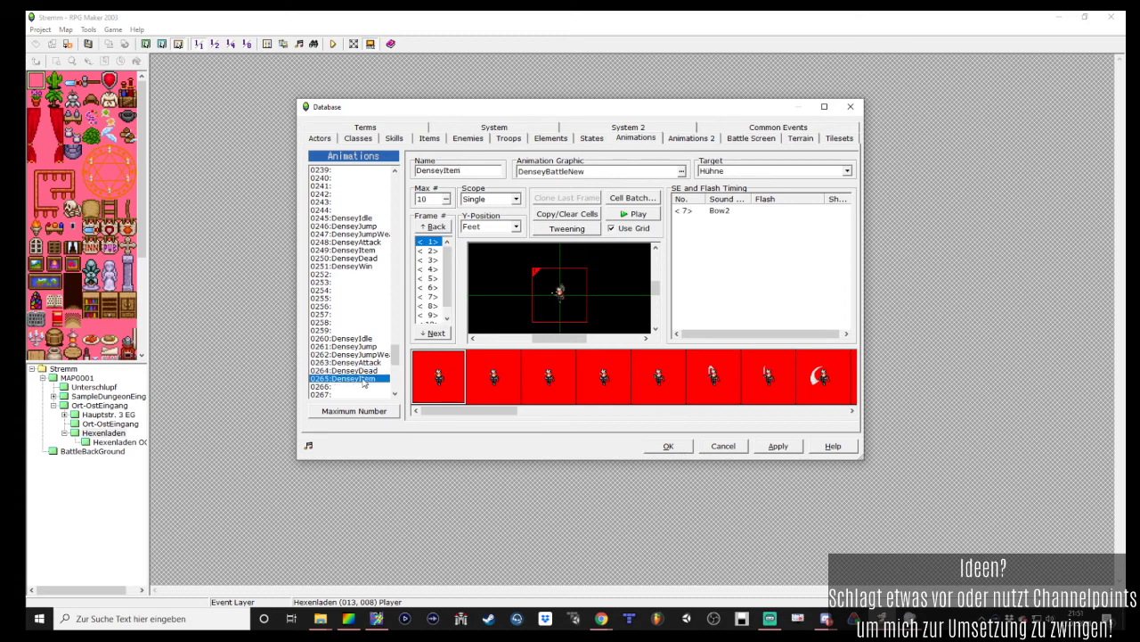
Change the graphic of the DenseyIdle copy in slot 0260 to CocoBattle and check its first four frames
click(359, 338)
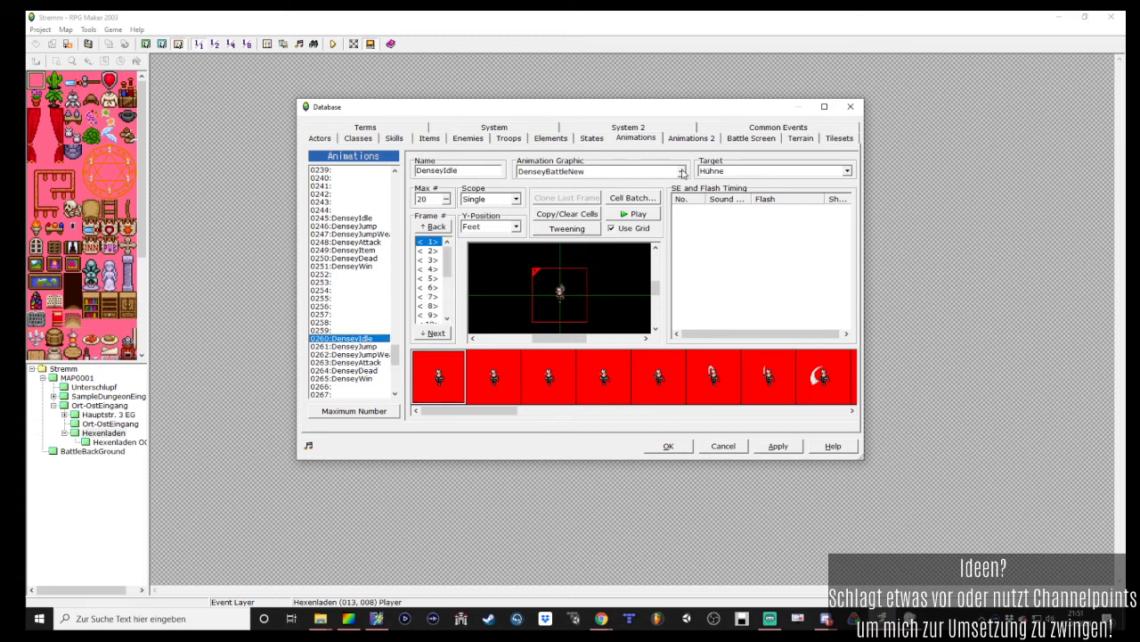
click(683, 172)
click(481, 189)
click(624, 372)
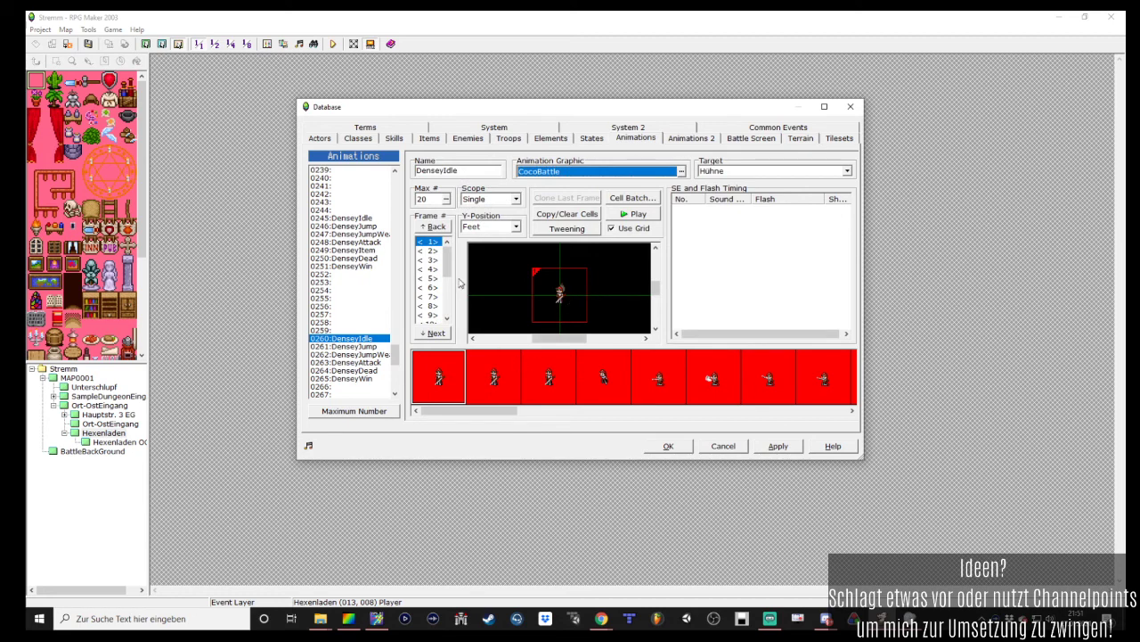
click(434, 252)
click(434, 260)
click(433, 269)
Change the graphic of the DenseyJump copy in slot 0261 to CocoBattle
click(375, 347)
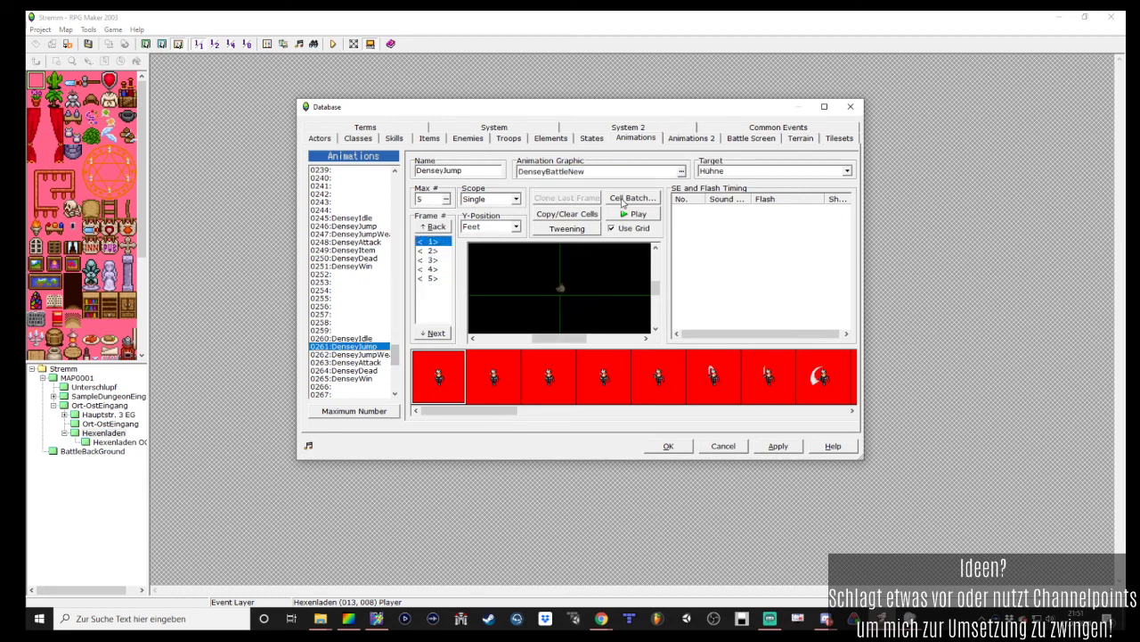
click(678, 170)
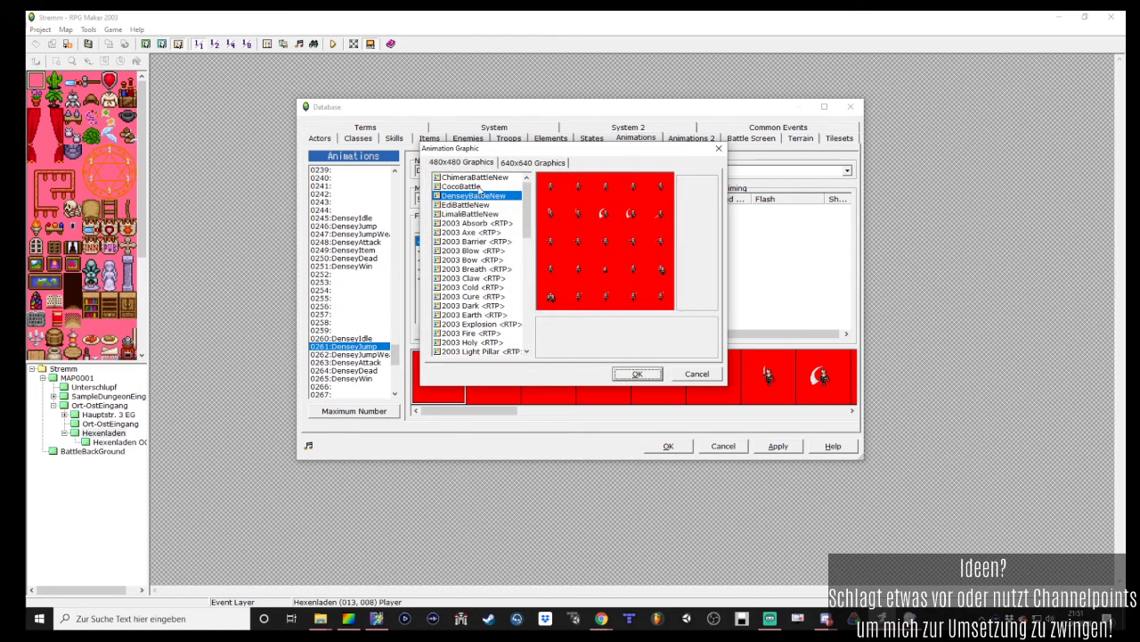
click(461, 187)
click(650, 375)
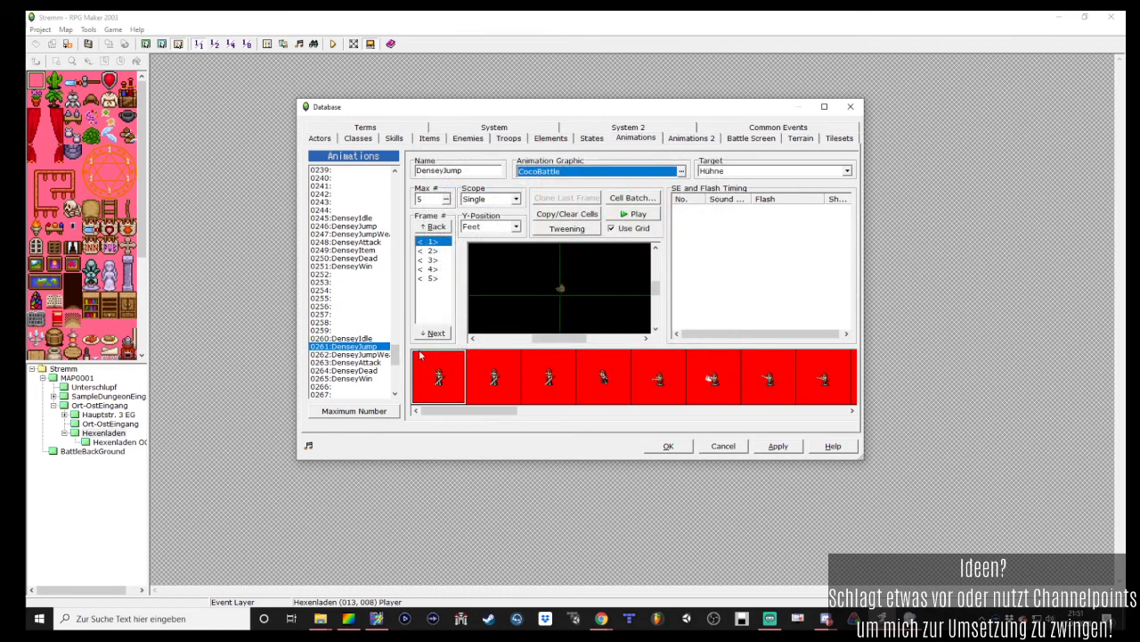
Change the graphic of the DenseyJumpWeapon copy in slot 0262 to CocoBattle
click(362, 355)
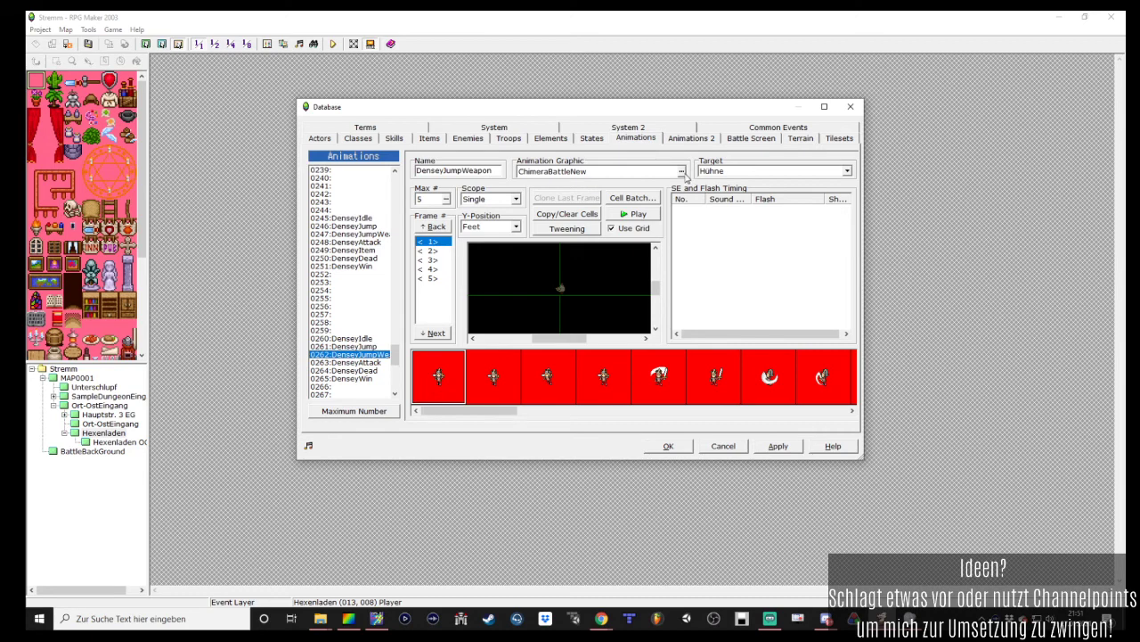
click(682, 171)
click(486, 187)
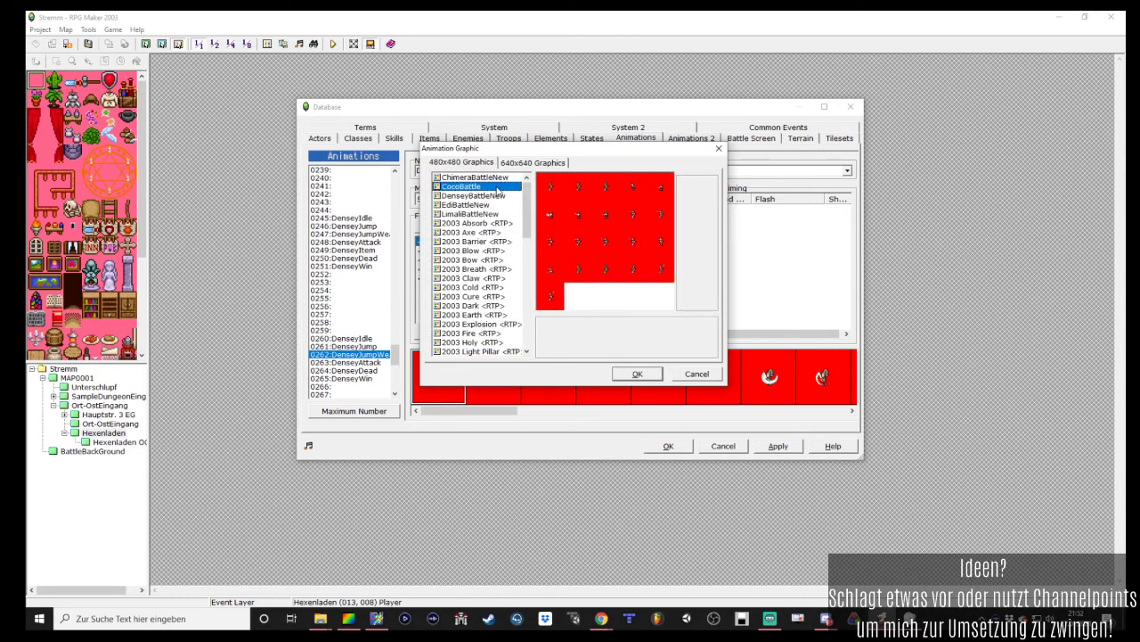
click(499, 176)
click(495, 186)
double_click(492, 187)
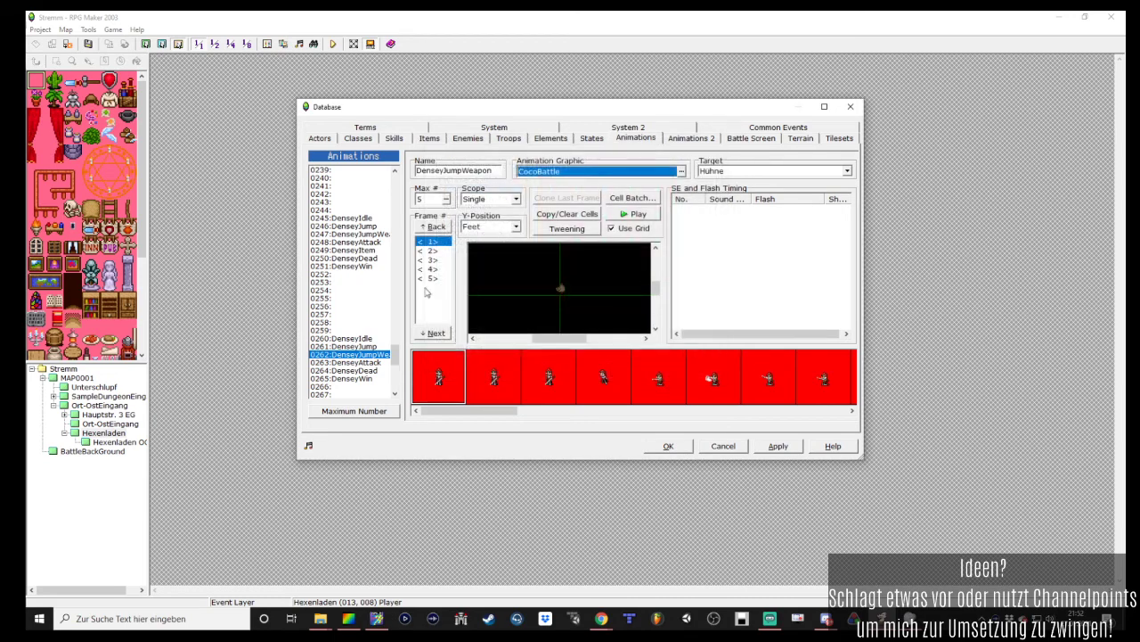
Change the graphic of the DenseyAttack copy in slot 0263 to CocoBattle
click(348, 362)
click(682, 171)
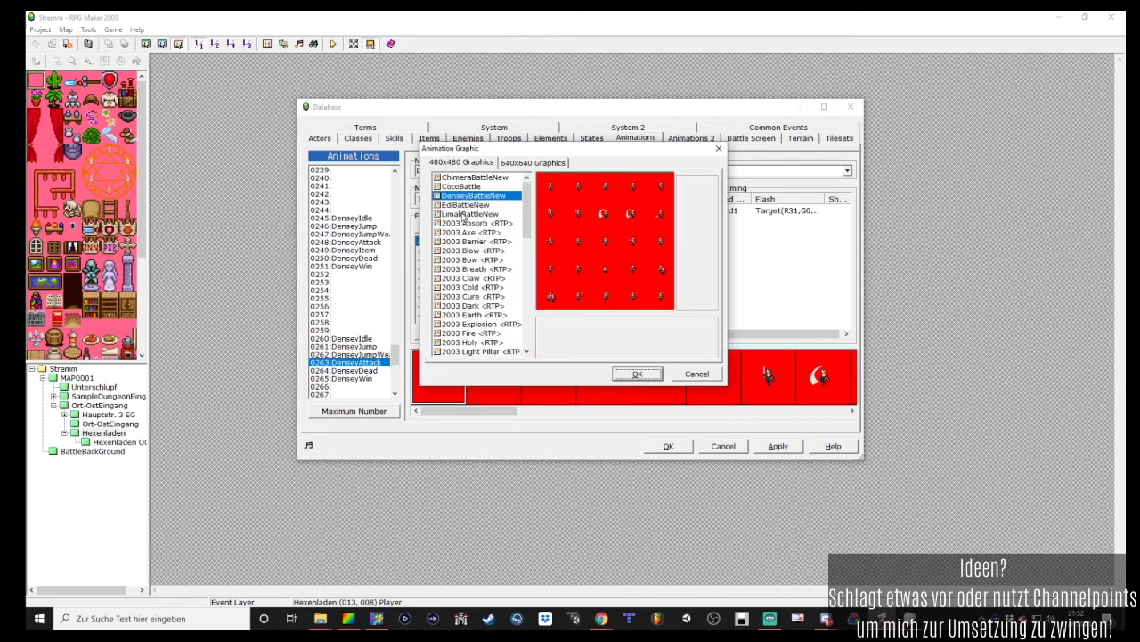
double_click(475, 195)
Change the graphics of the DenseyDead copy in slot 0264 and the DenseyWin copy in slot 0265 to CocoBattle
click(360, 370)
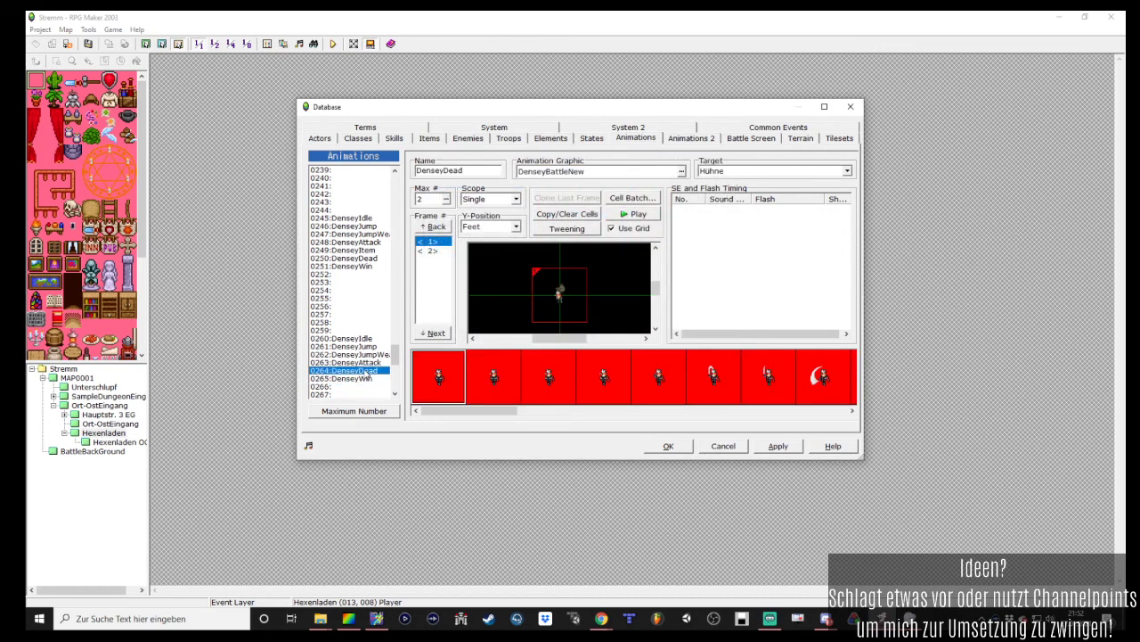
click(682, 171)
double_click(467, 184)
click(361, 379)
click(682, 171)
double_click(480, 188)
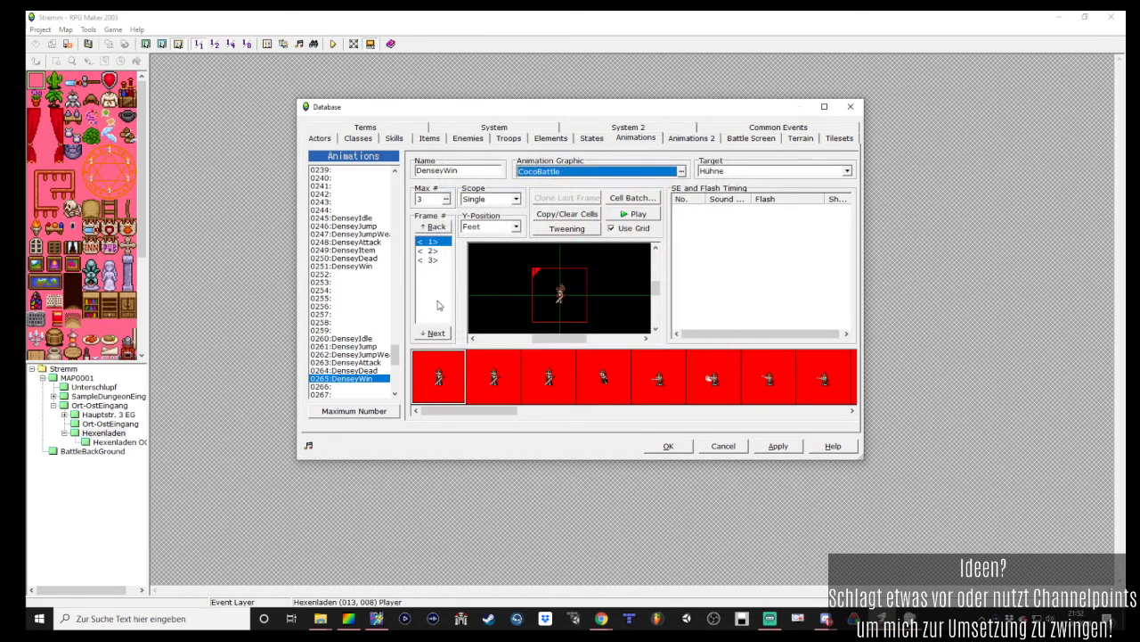
Replace the sprite in both frames of the DenseyDead copy in slot 0264 with Coco's collapsed pose and apply it
click(366, 370)
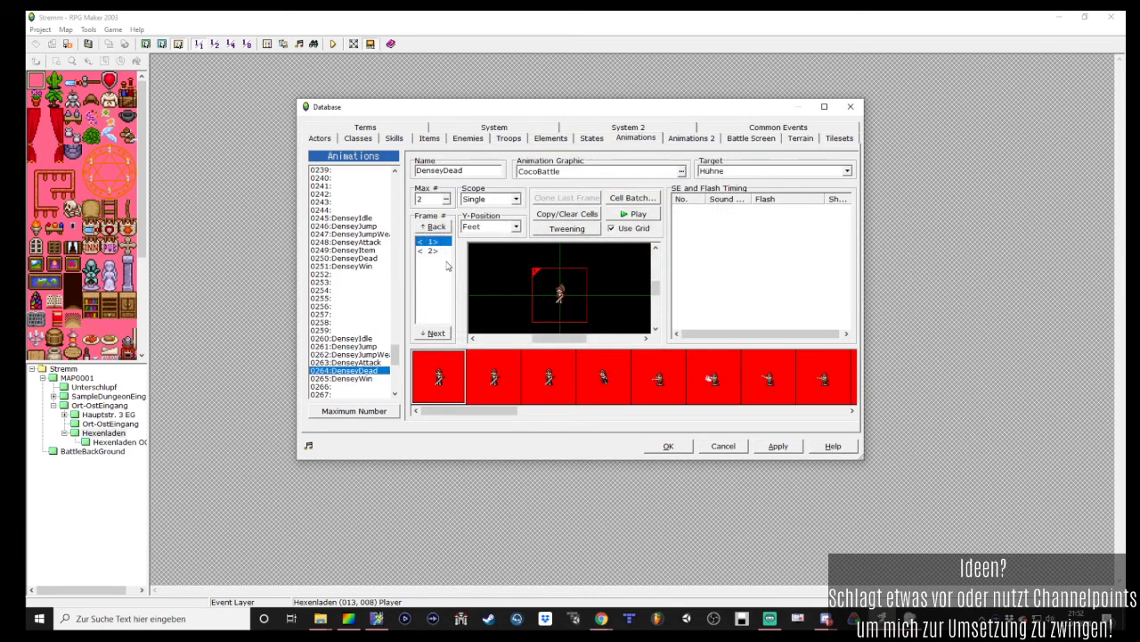
click(433, 251)
click(429, 242)
click(432, 251)
click(430, 241)
drag(486, 411, 678, 414)
click(644, 376)
click(558, 293)
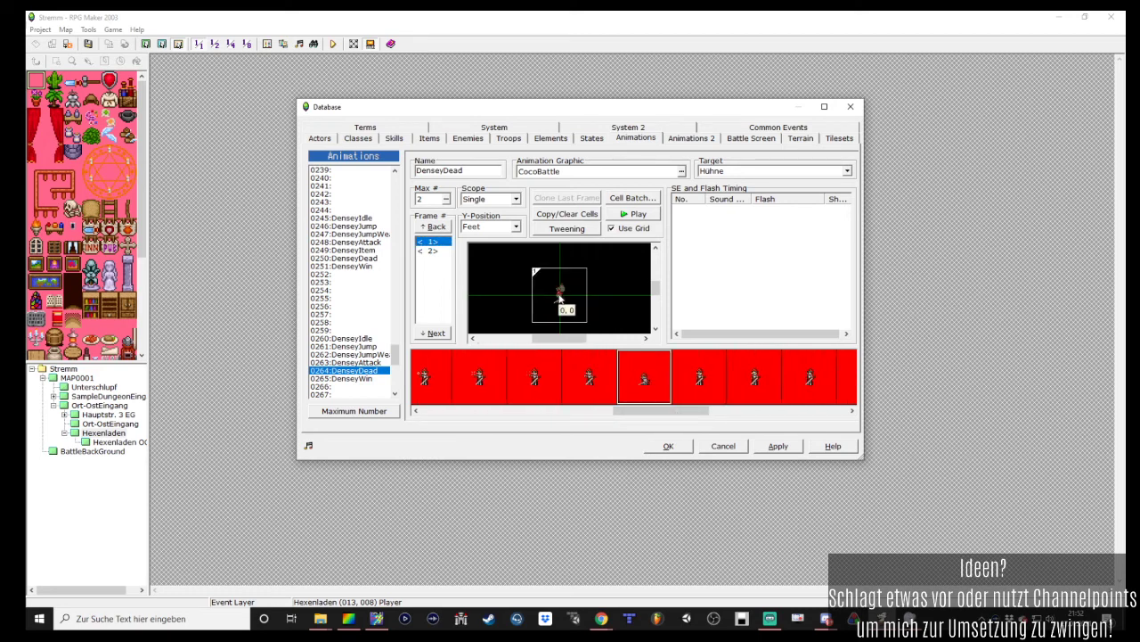
click(434, 250)
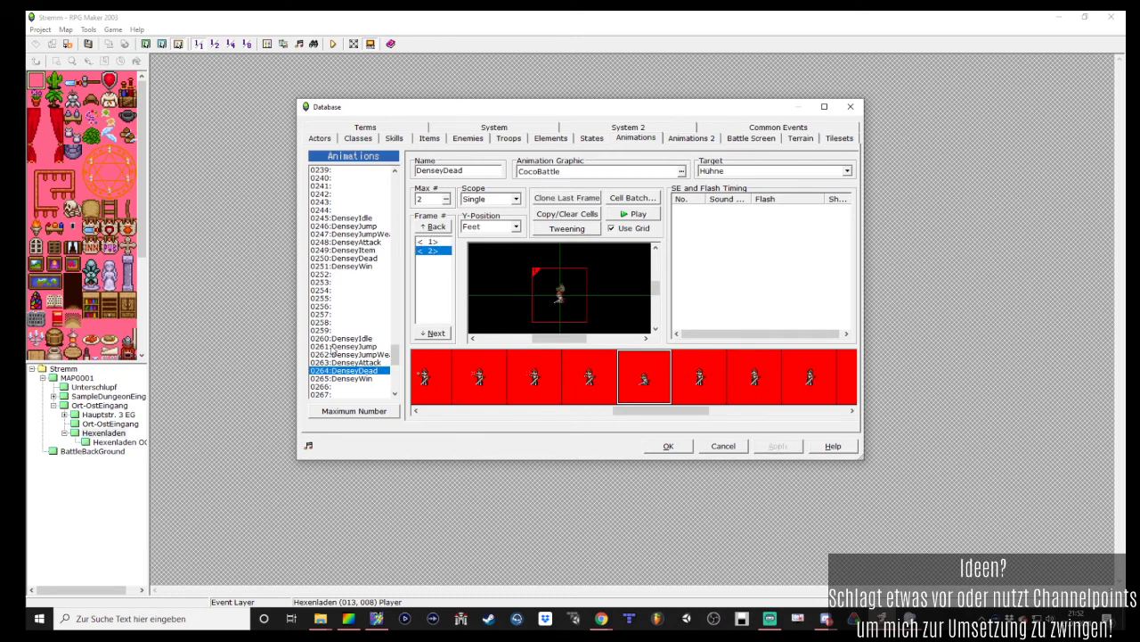
Preview the DenseyAttack copy in slot 0263, then empty its later frames by cutting the frame count to 1 and resetting it to 12
click(361, 362)
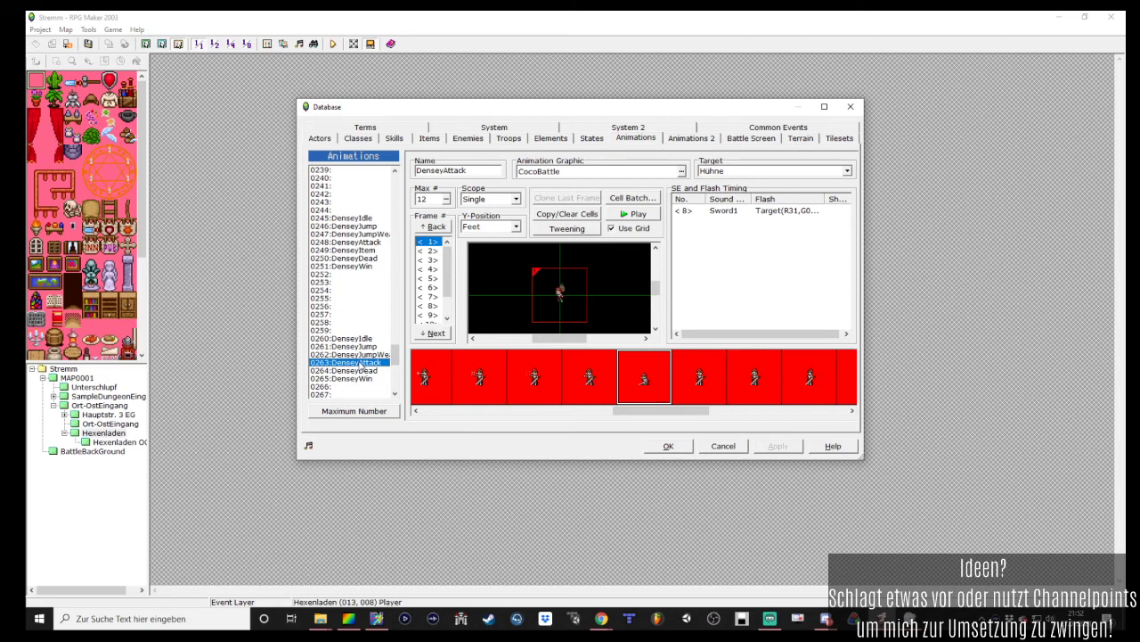
click(626, 215)
click(627, 214)
click(445, 201)
text(1)
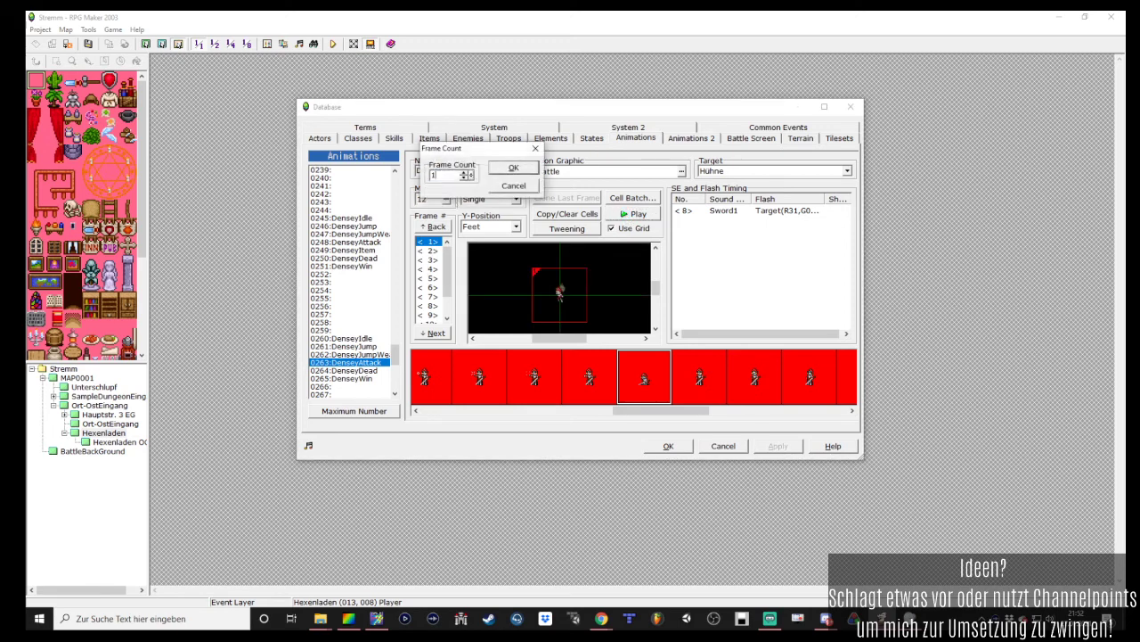
click(513, 168)
click(445, 200)
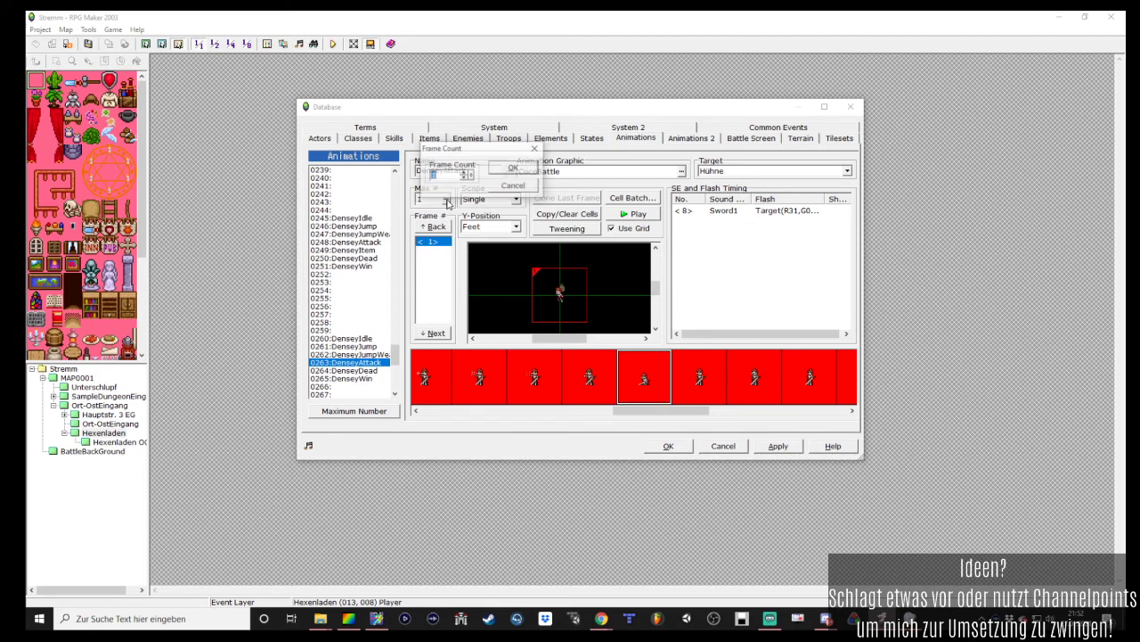
text(12)
click(497, 170)
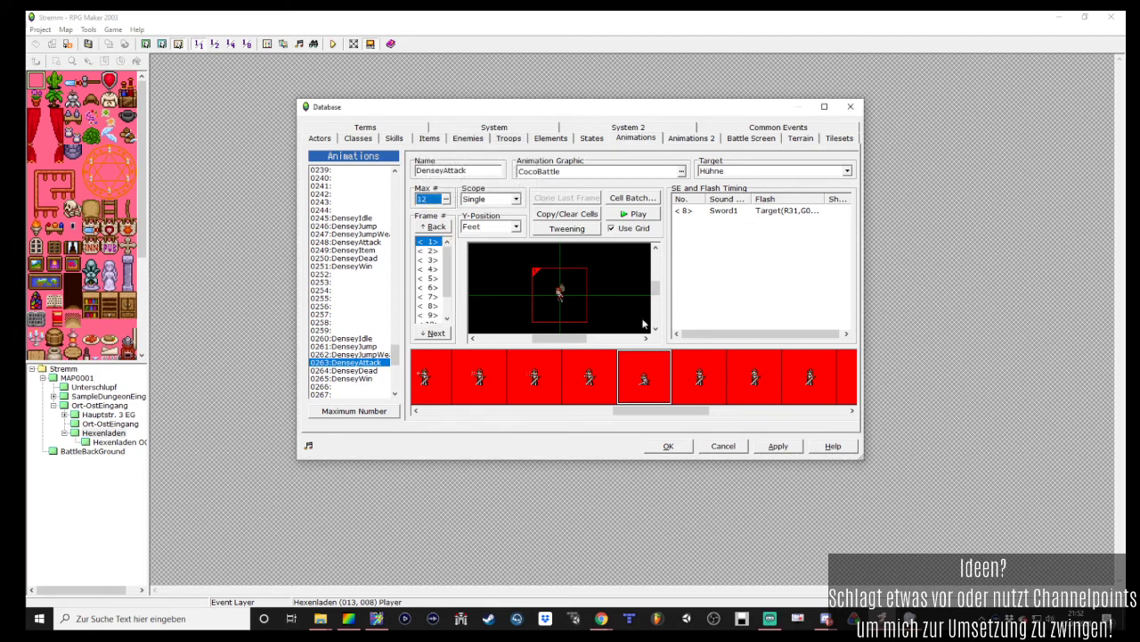
Clear the old sprite from frame 1 of the attack copy and place Coco's first gun-aiming cell in frames 1 to 5
drag(665, 413, 498, 414)
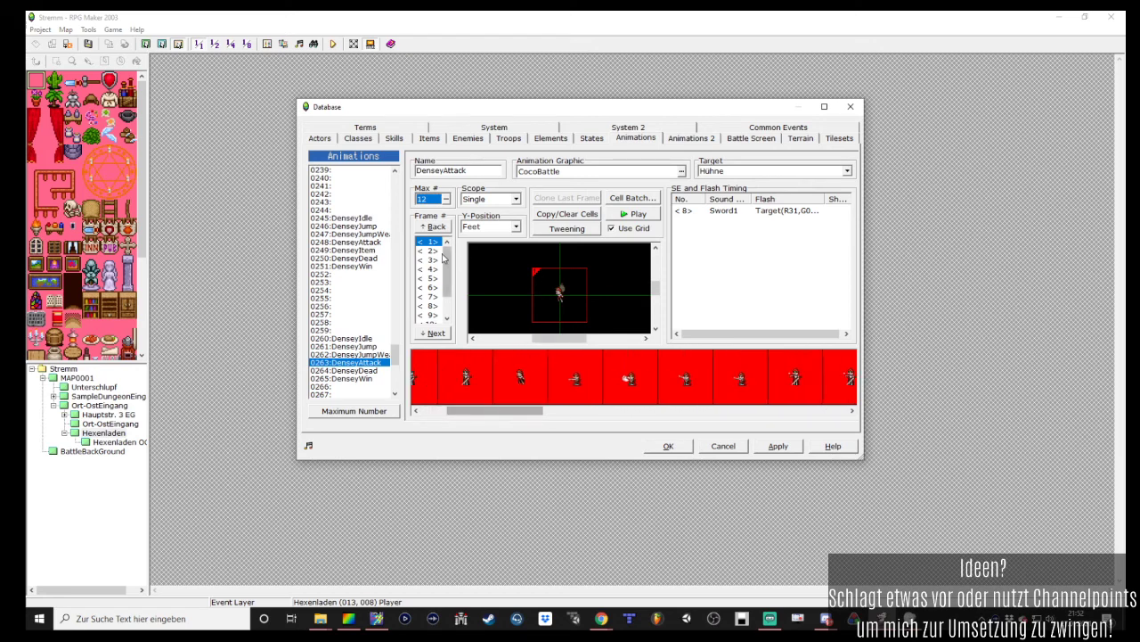
click(432, 242)
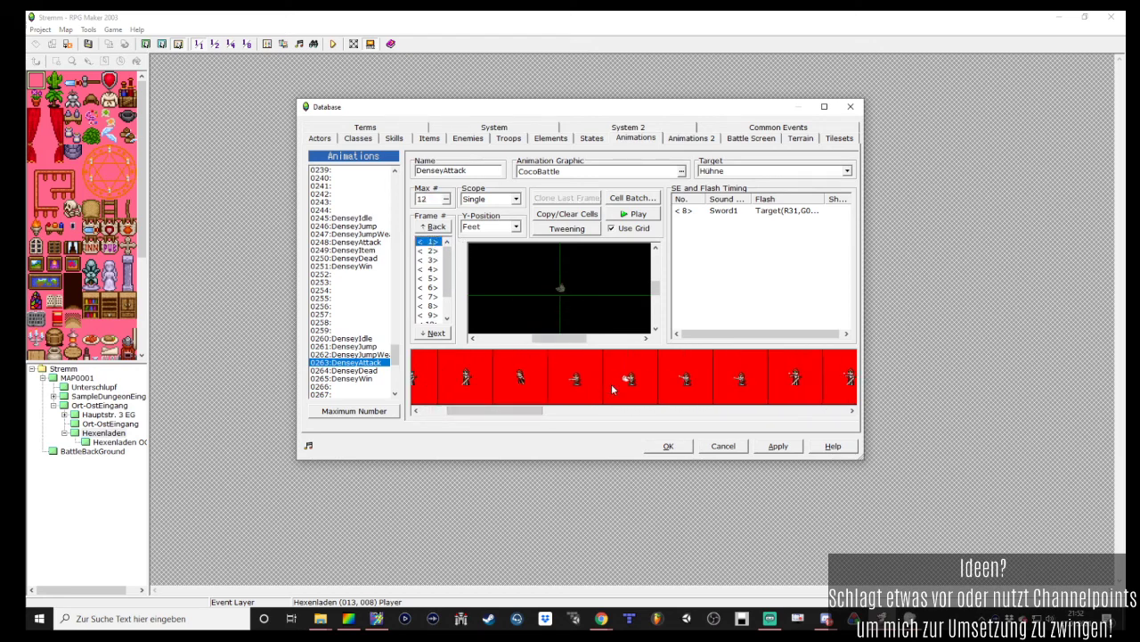
click(574, 383)
click(559, 303)
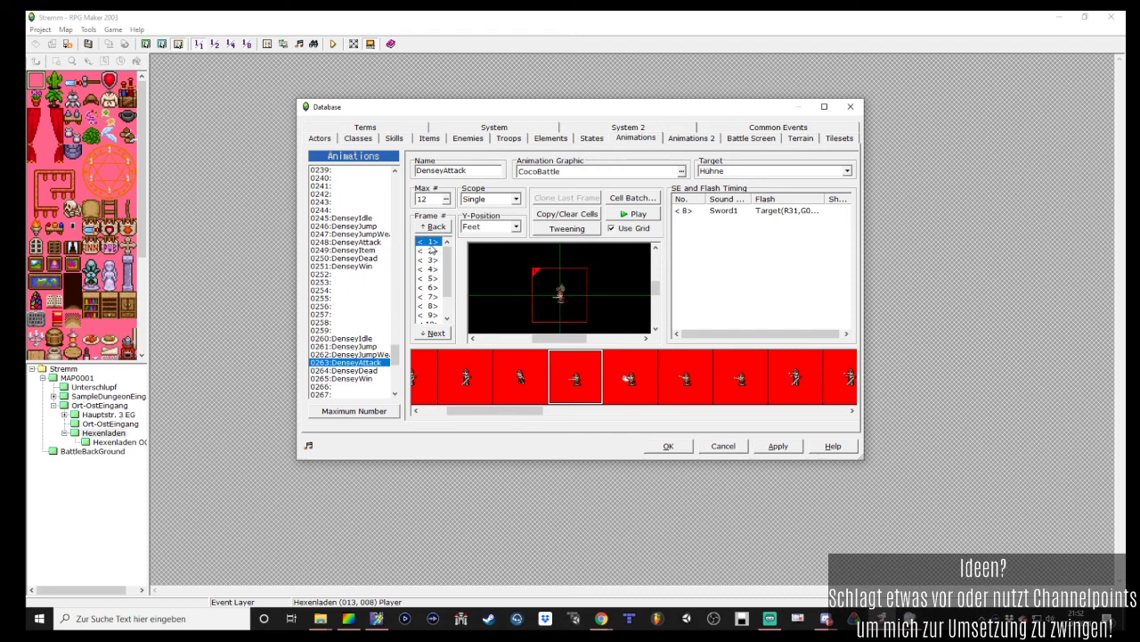
key(Down)
key(Down)
key(Down)
key(Down)
key(Down)
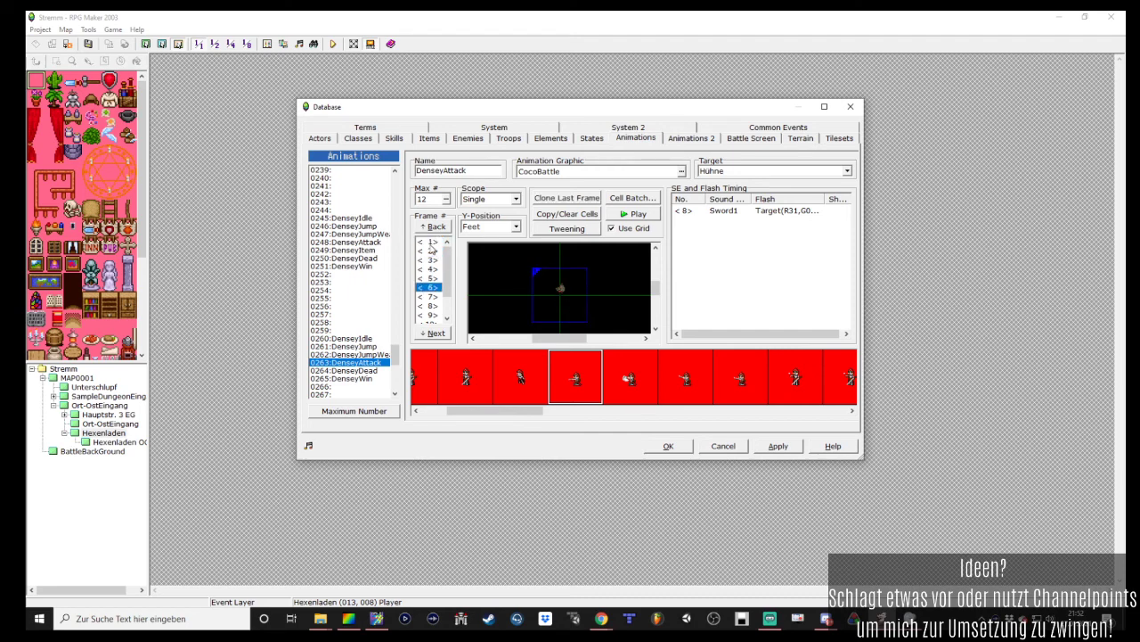
Place the muzzle-flash cell in frames 6 and 7 of the attack and the cell right after it in frames 8 and 9
click(629, 383)
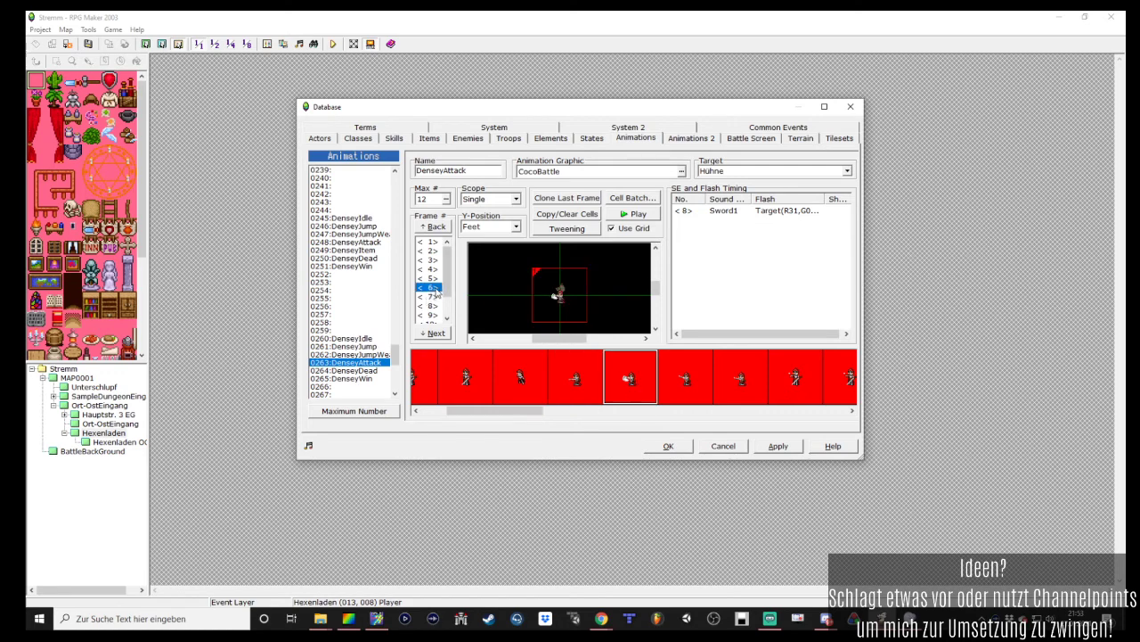
click(433, 297)
scroll(434, 294, down, 1)
click(679, 385)
click(432, 279)
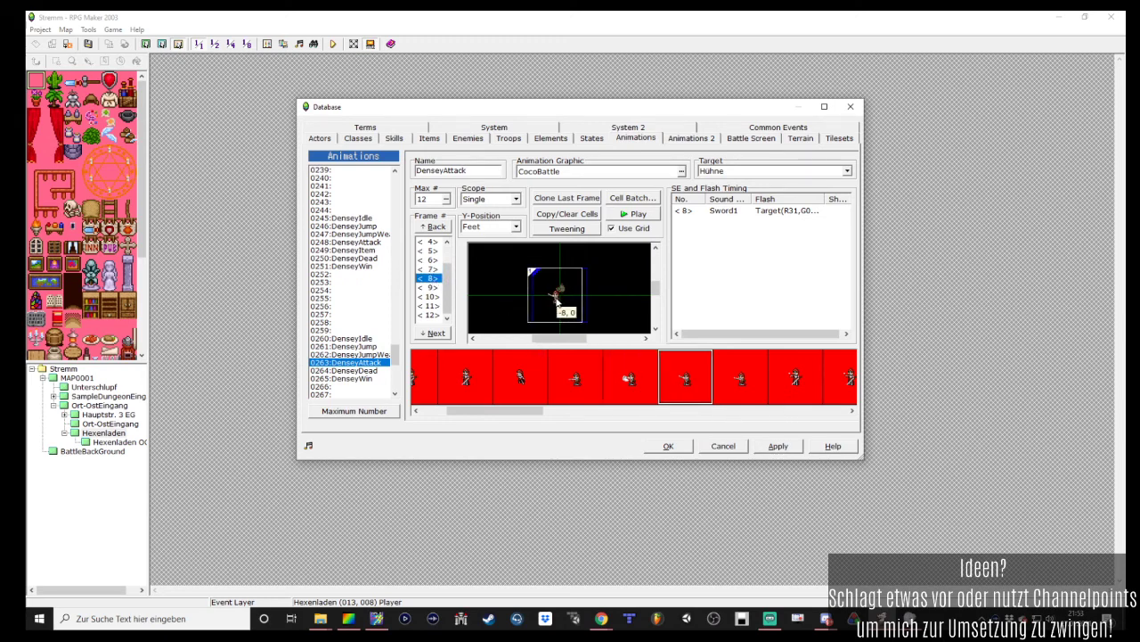
click(432, 288)
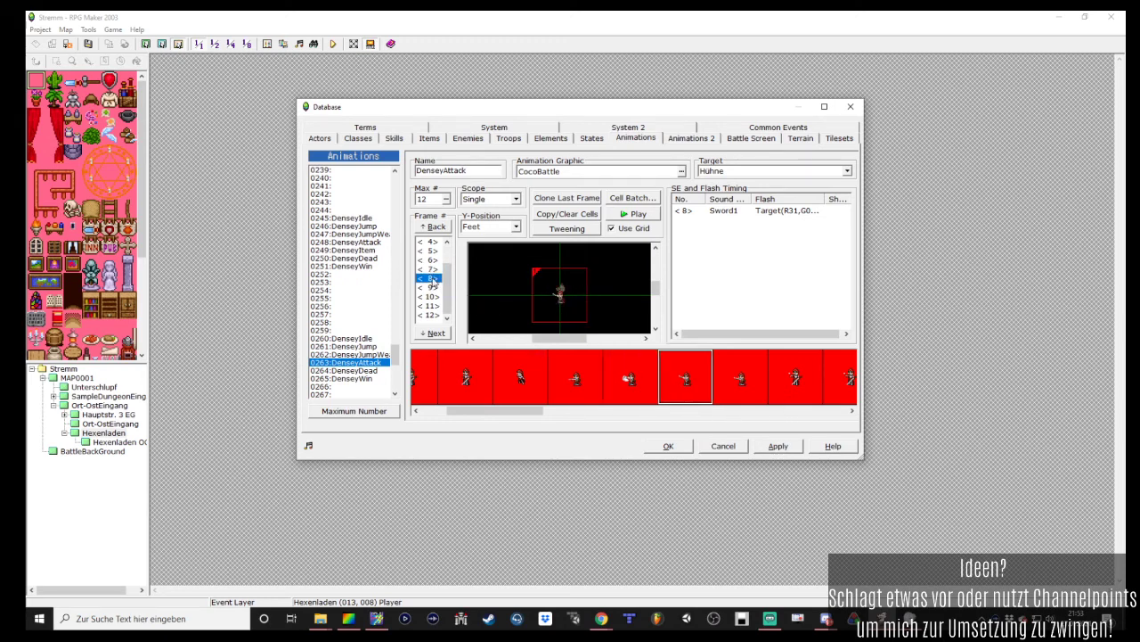
Place the last gun-aiming cell, two after the muzzle flash, in frames 10 to 12 of the attack
click(432, 296)
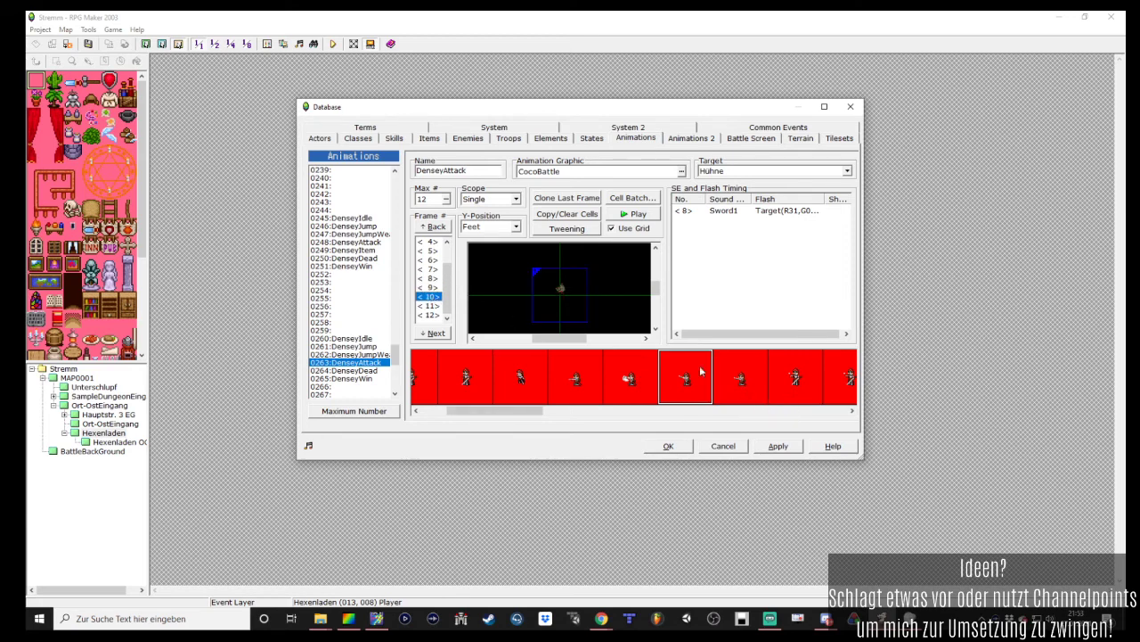
click(747, 387)
click(560, 300)
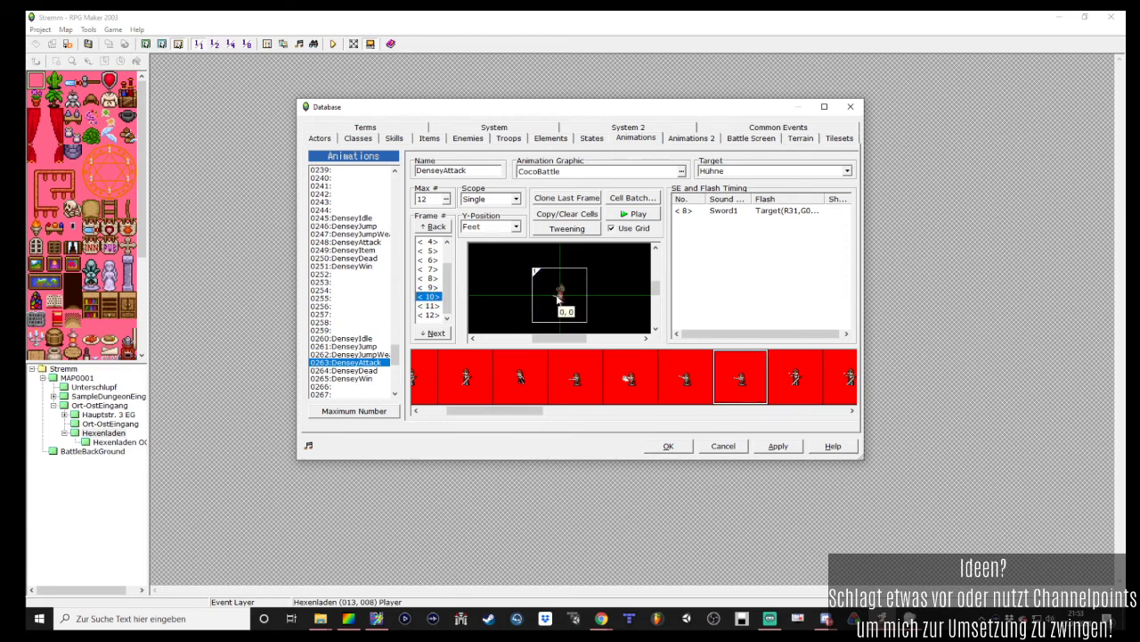
click(428, 304)
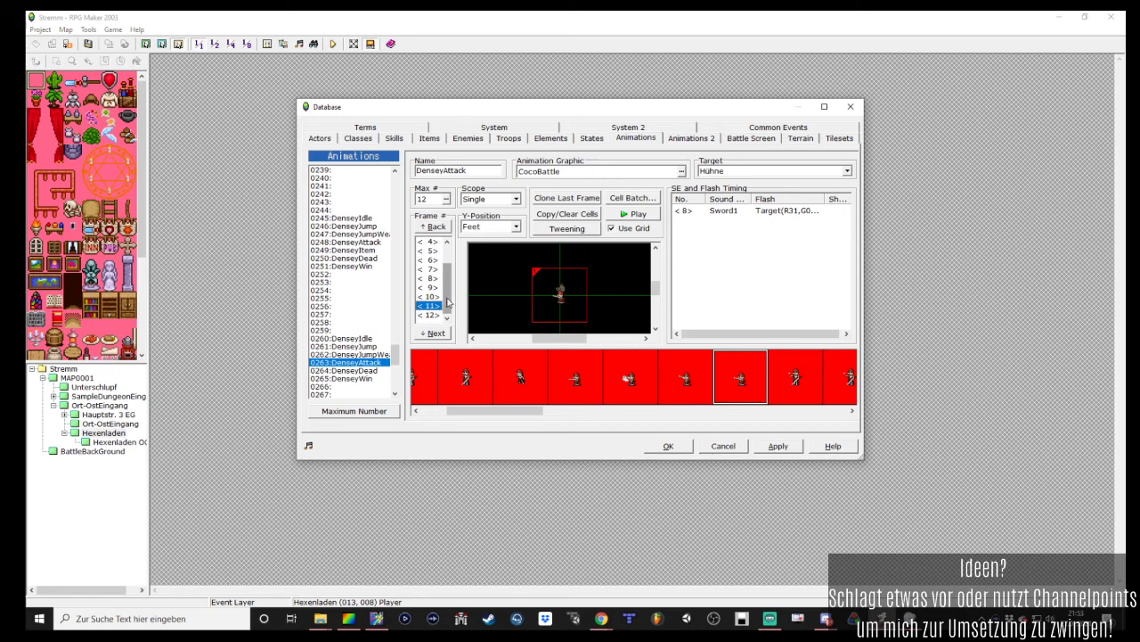
click(427, 253)
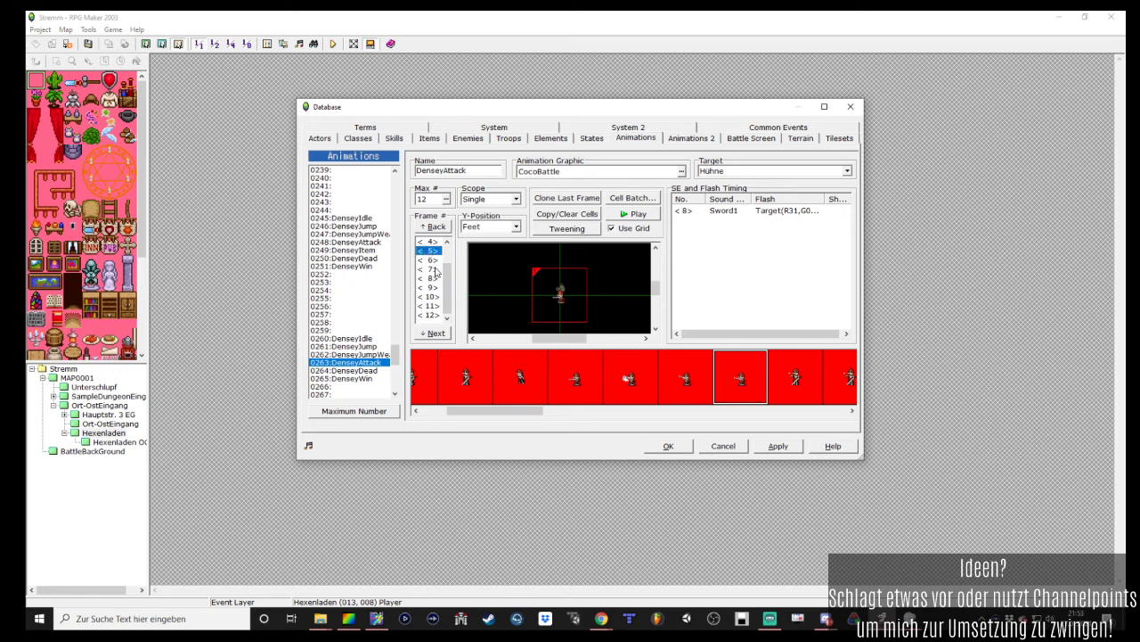
click(428, 315)
Extend the attack to 15 frames, fill frames 13 to 15 with the same aiming cell, then apply and preview it
click(446, 199)
text(15)
key(Return)
scroll(437, 267, down, 1)
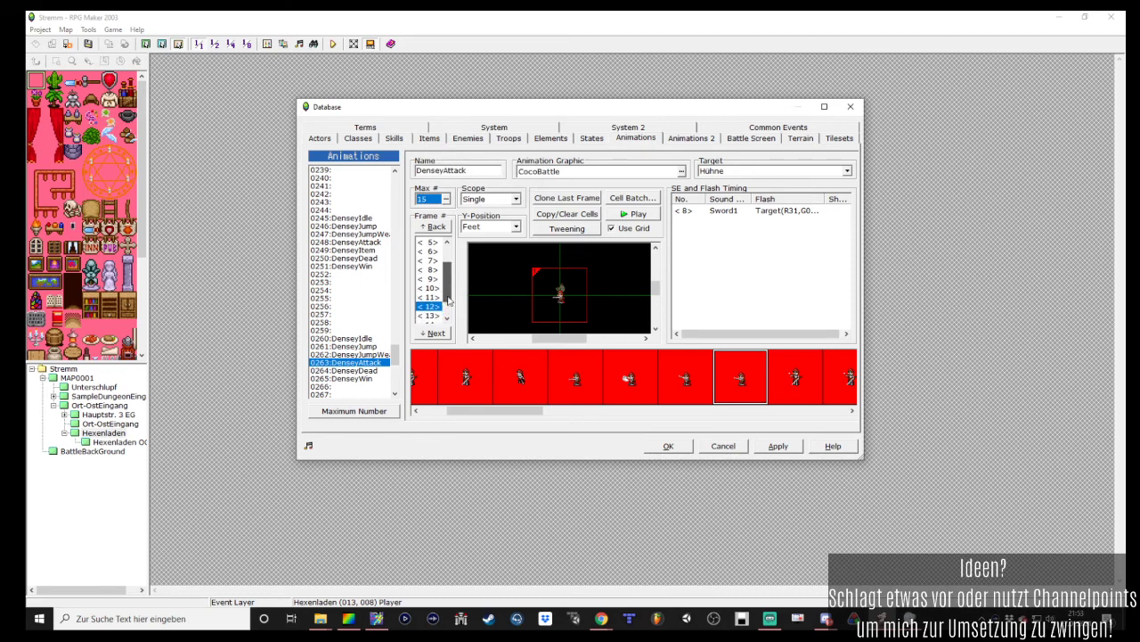
click(431, 296)
click(430, 316)
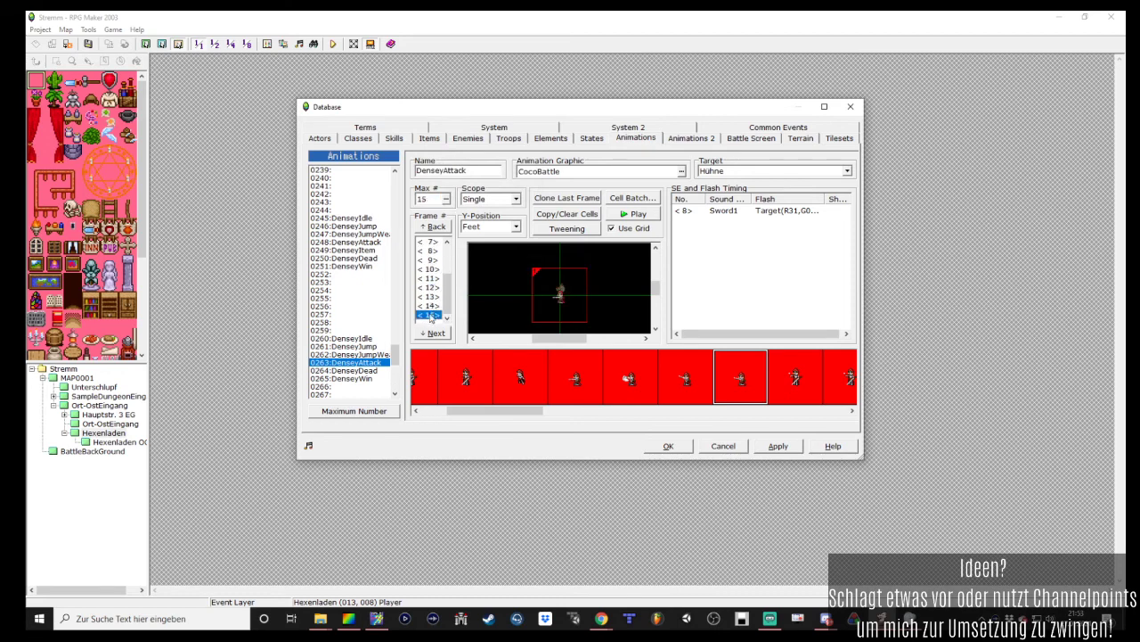
click(778, 446)
click(638, 214)
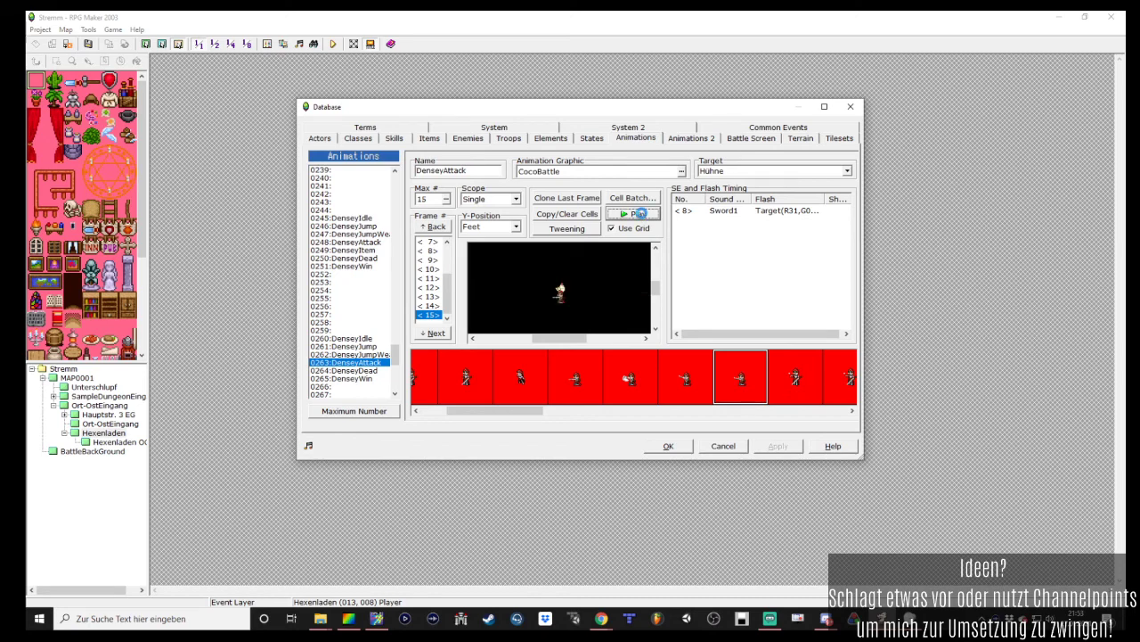
Edit the sound effect of the attack's frame 8 timing entry, auditioning Explosion1 and Explosion2 and raising the tempo to 150%
click(719, 212)
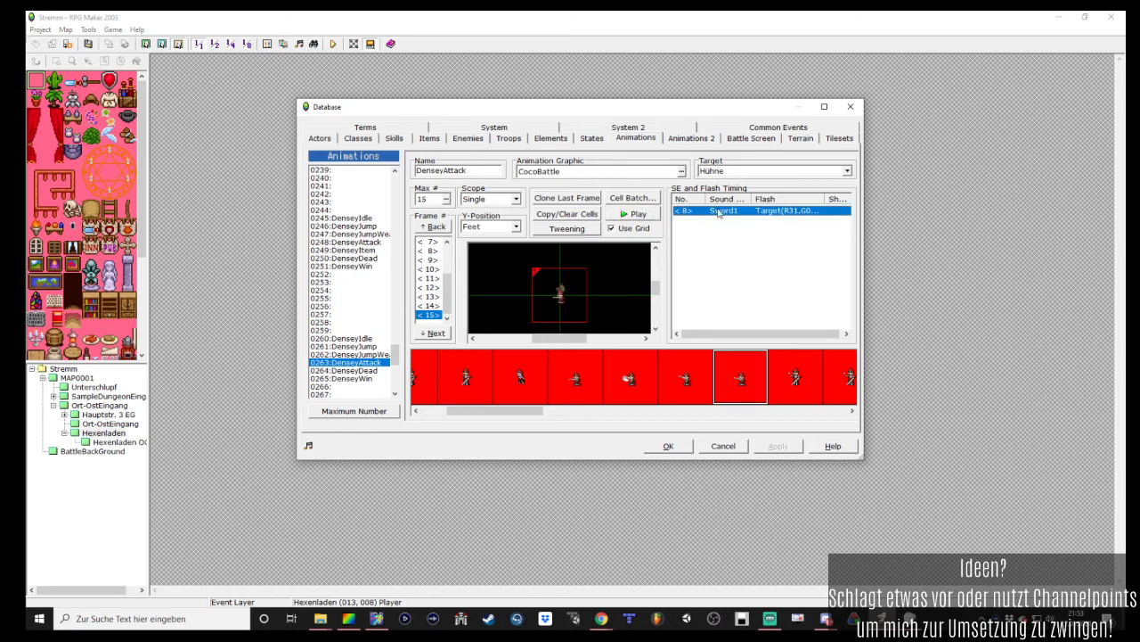
double_click(718, 214)
click(636, 201)
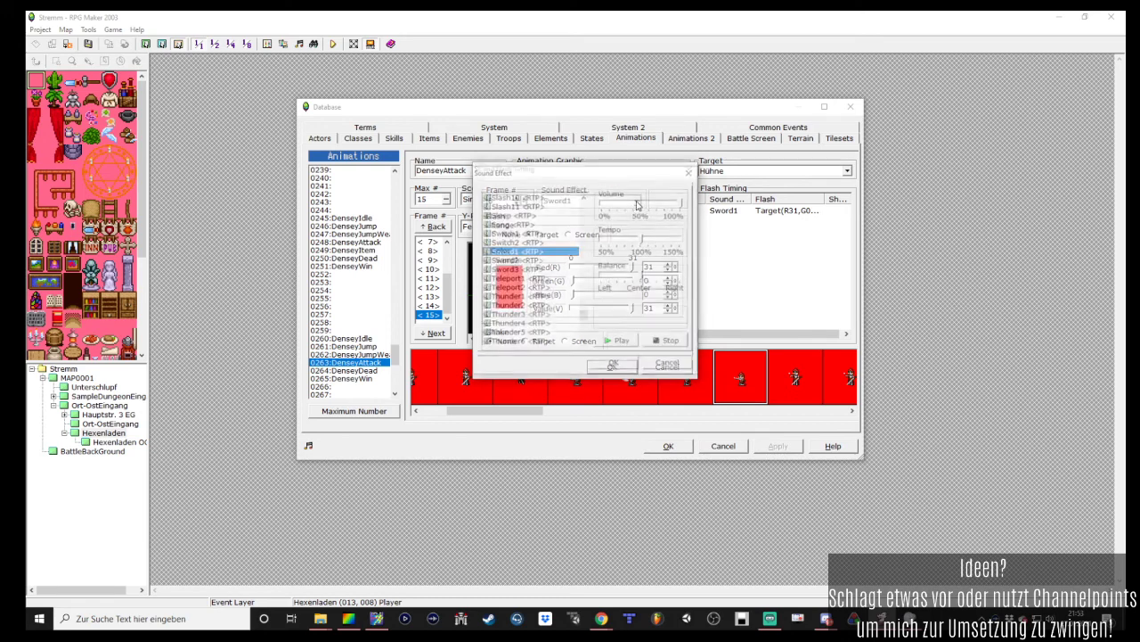
drag(584, 317, 586, 251)
click(545, 270)
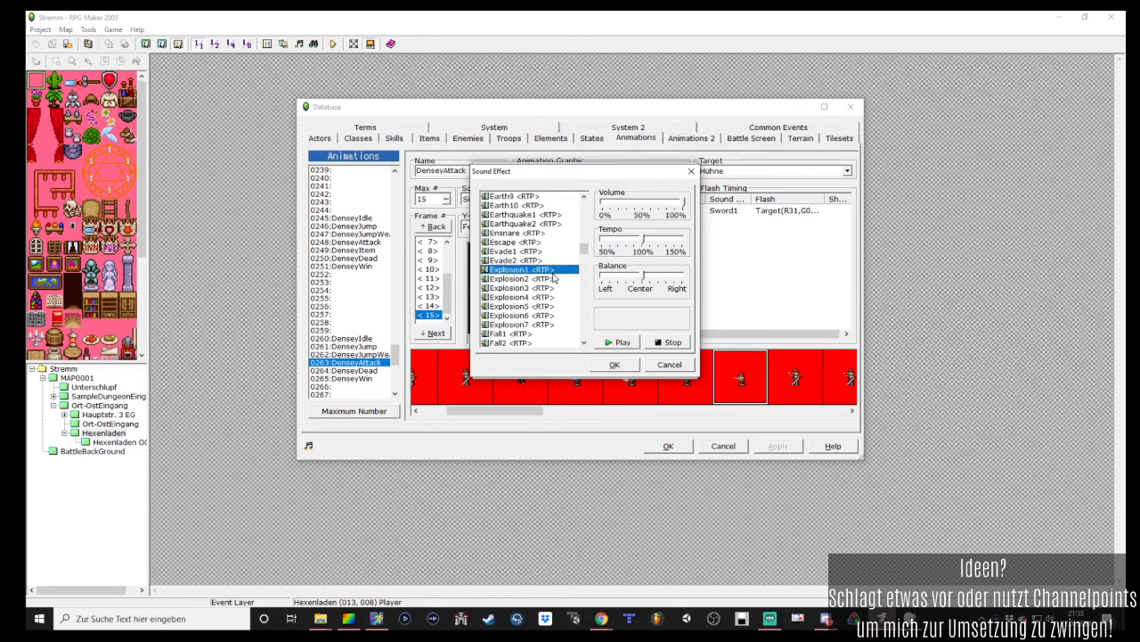
click(551, 279)
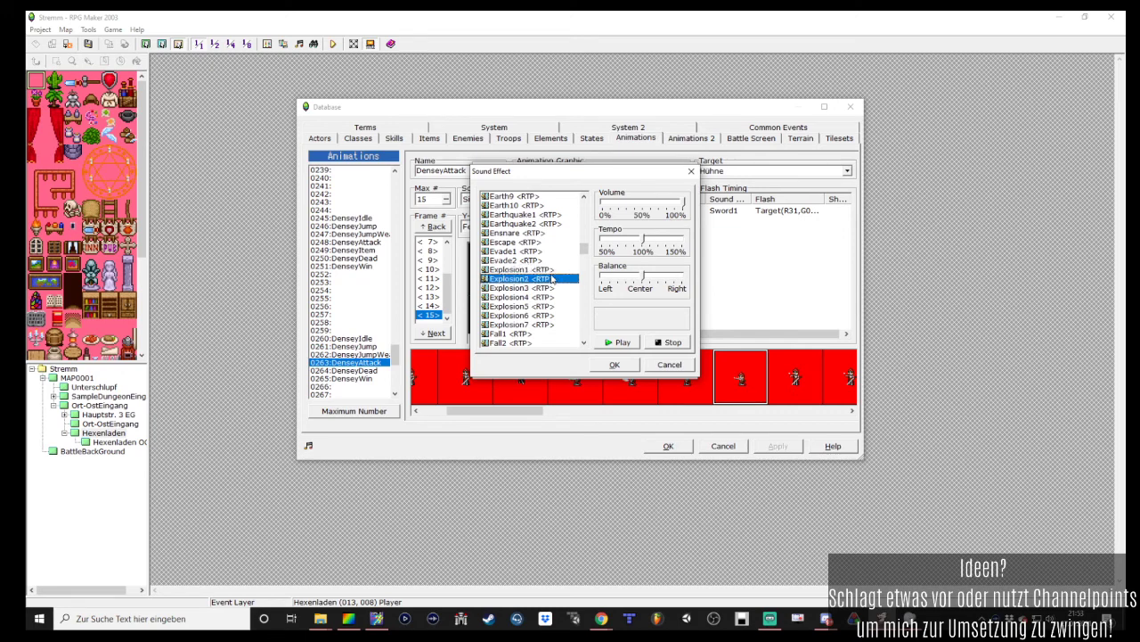
click(552, 271)
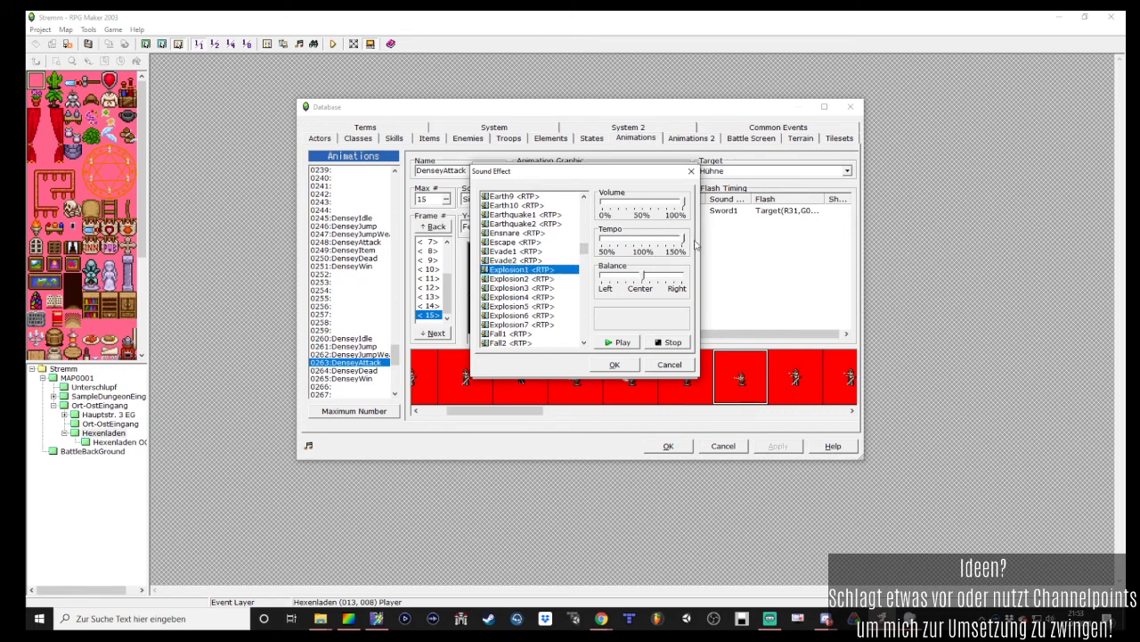
click(621, 342)
Audition the Explosion2 to Explosion7 sound effects at the 150% tempo for the gunshot
click(553, 280)
click(553, 288)
click(551, 298)
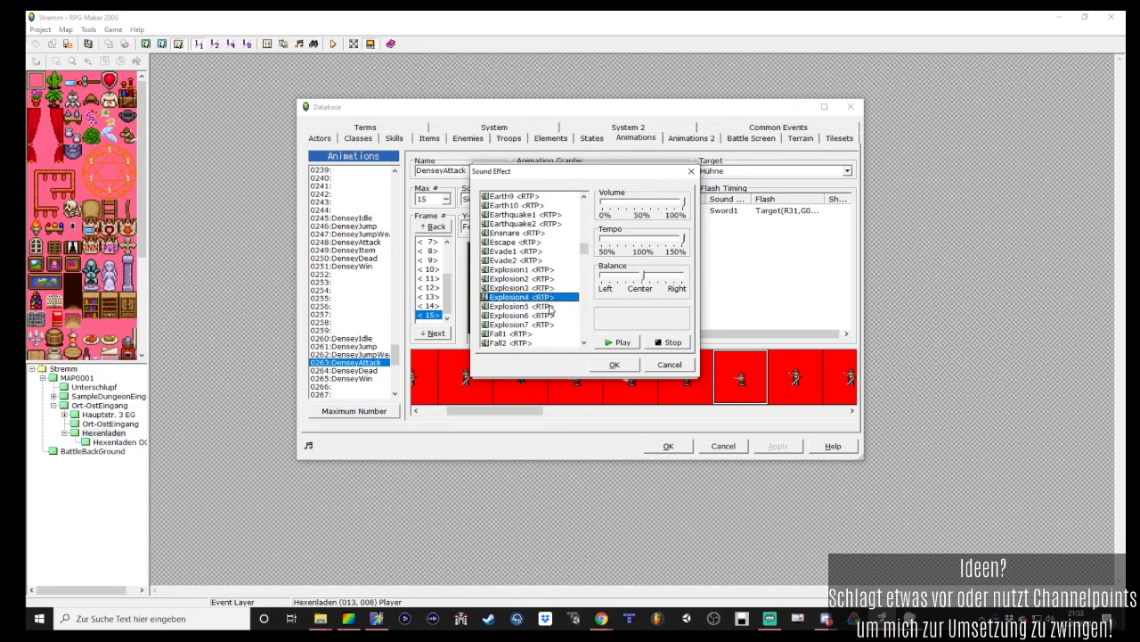
click(550, 307)
click(547, 316)
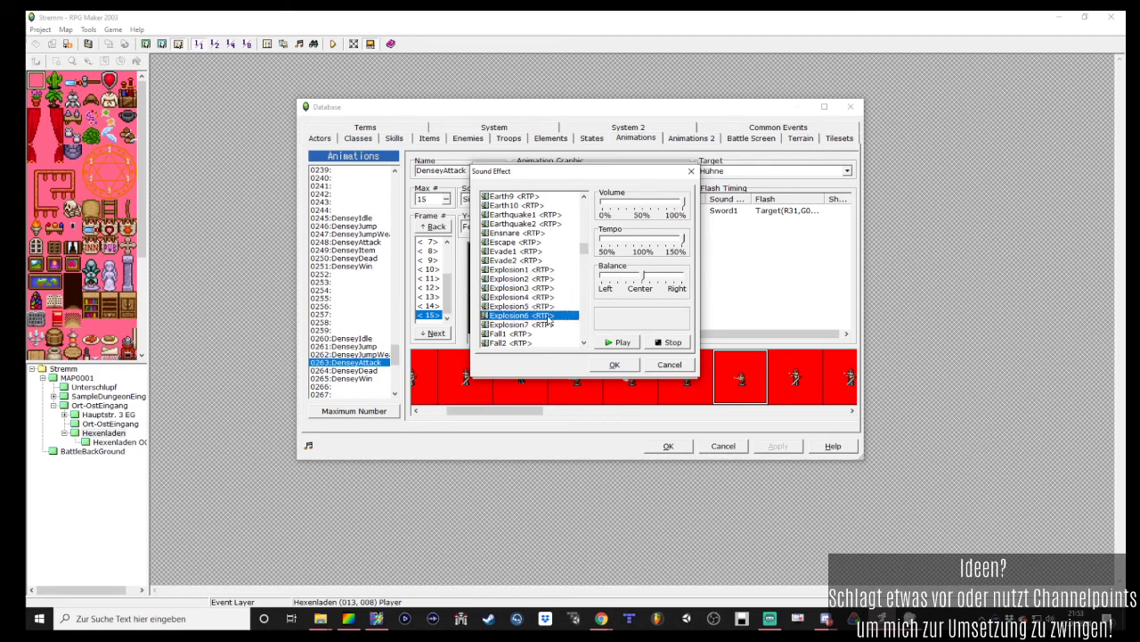
click(545, 324)
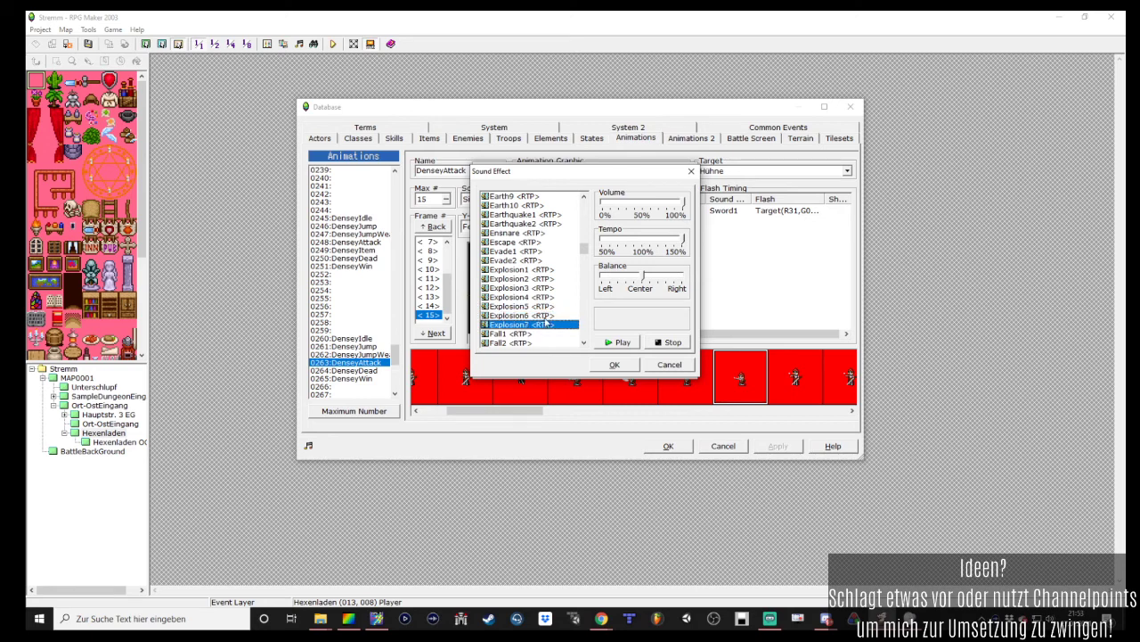
Return the tempo to 100% and audition the explosion sounds again from Explosion7 down to Explosion3
drag(584, 246, 585, 256)
drag(683, 239, 643, 239)
click(624, 349)
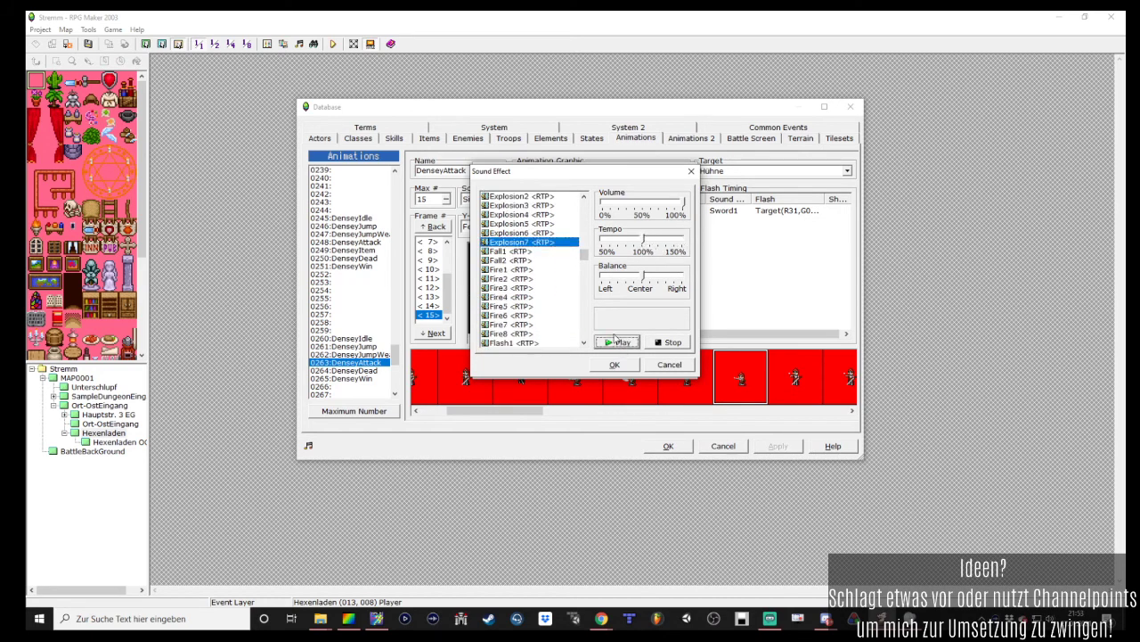
click(553, 233)
click(610, 351)
drag(584, 257, 582, 247)
click(548, 269)
key(Up)
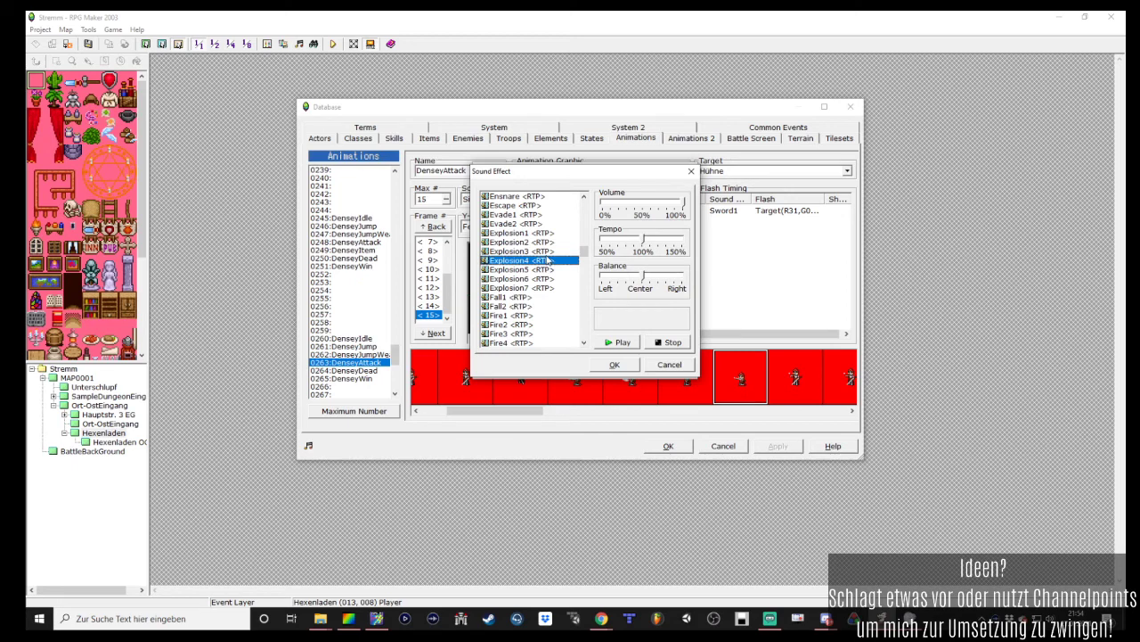
click(551, 253)
Assign Explosion1 at a tempo slightly below 100% to the frame 8 timing entry, then apply and preview the attack
click(551, 234)
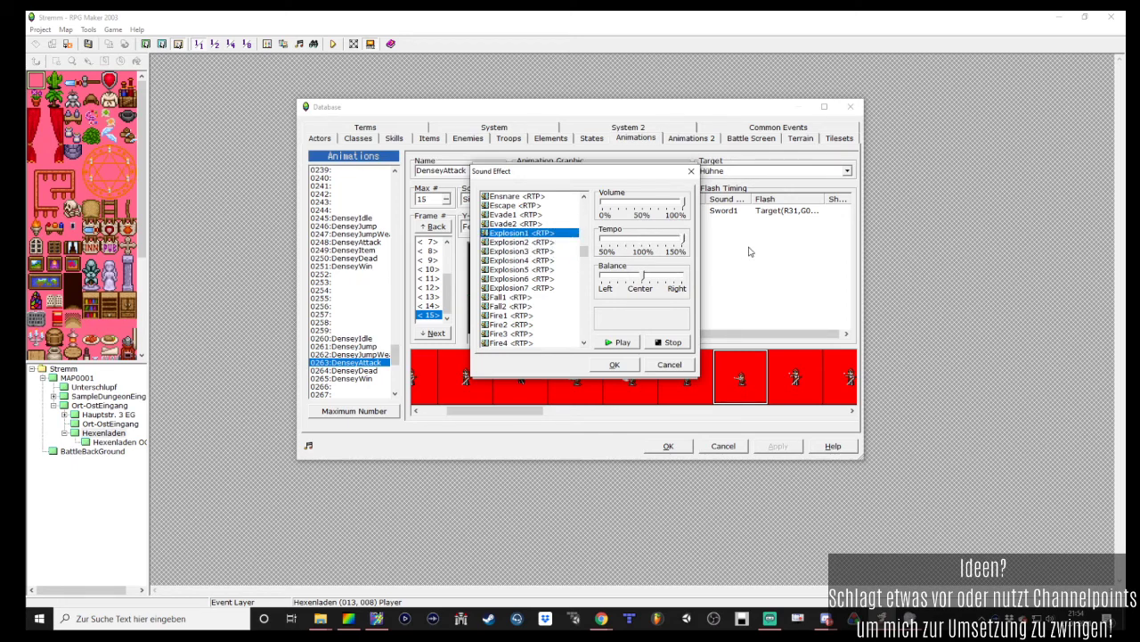
click(621, 343)
click(640, 241)
click(629, 344)
click(626, 346)
click(615, 364)
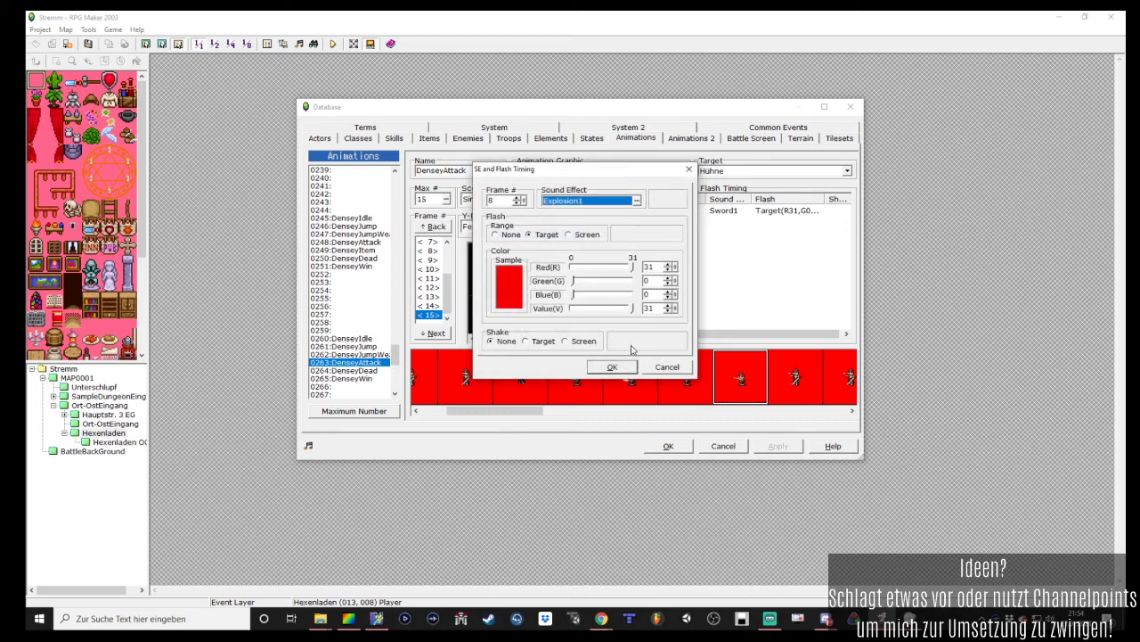
click(615, 364)
click(775, 447)
click(631, 215)
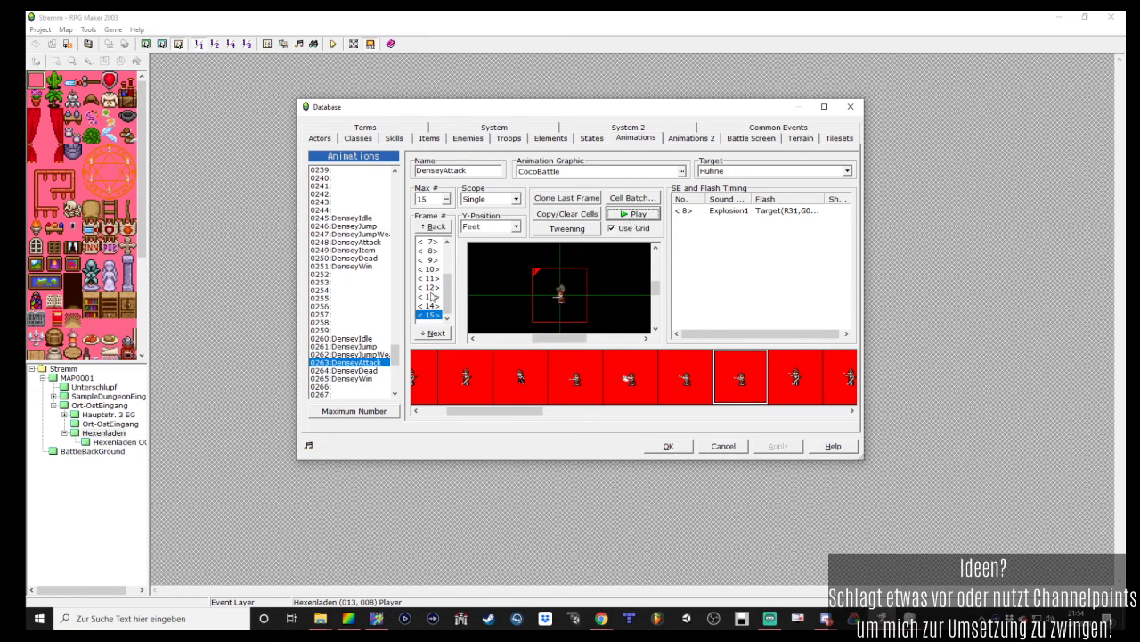
Reopen the sound effect of the attack's frame 8 timing entry and bring its tempo back to 100%
click(742, 212)
double_click(742, 212)
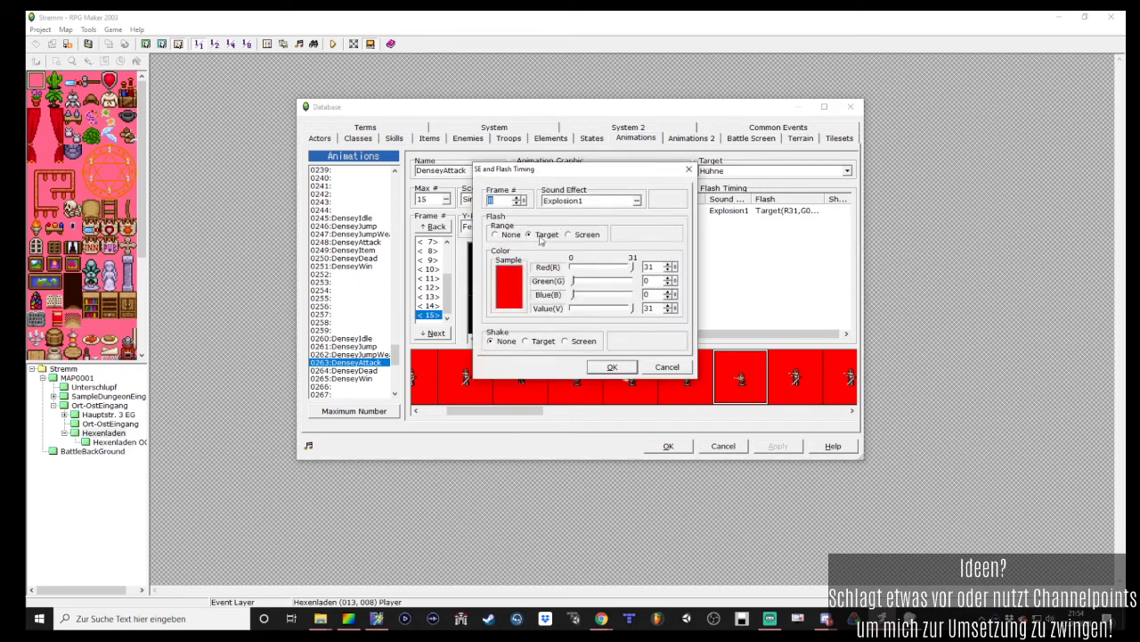
click(636, 206)
scroll(584, 236, down, 6)
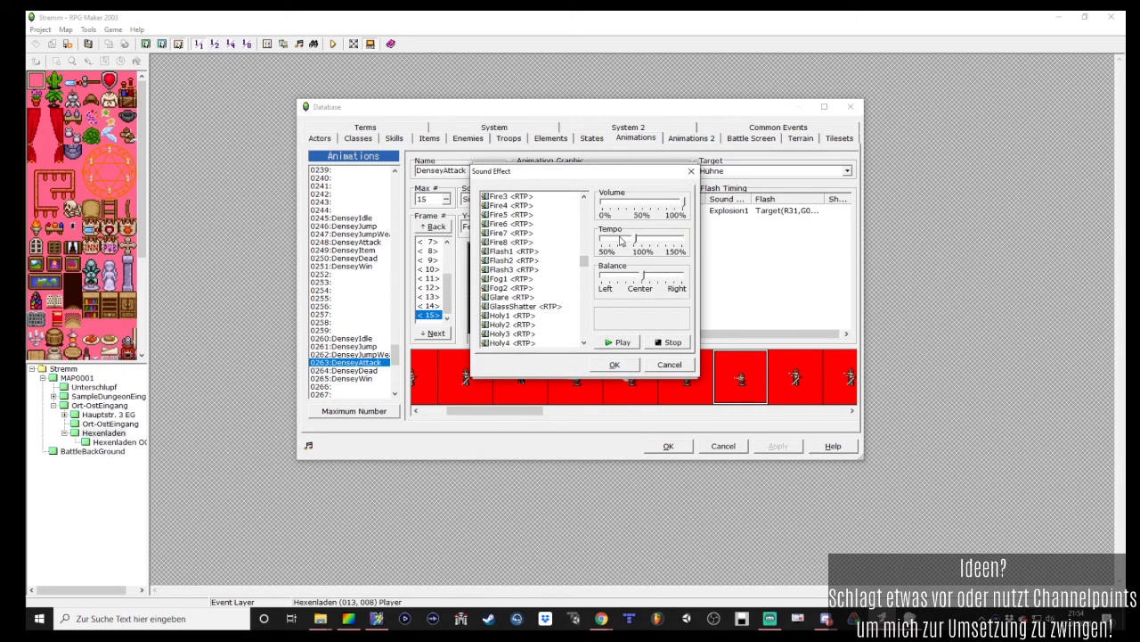
scroll(584, 261, up, 1)
scroll(584, 261, up, 3)
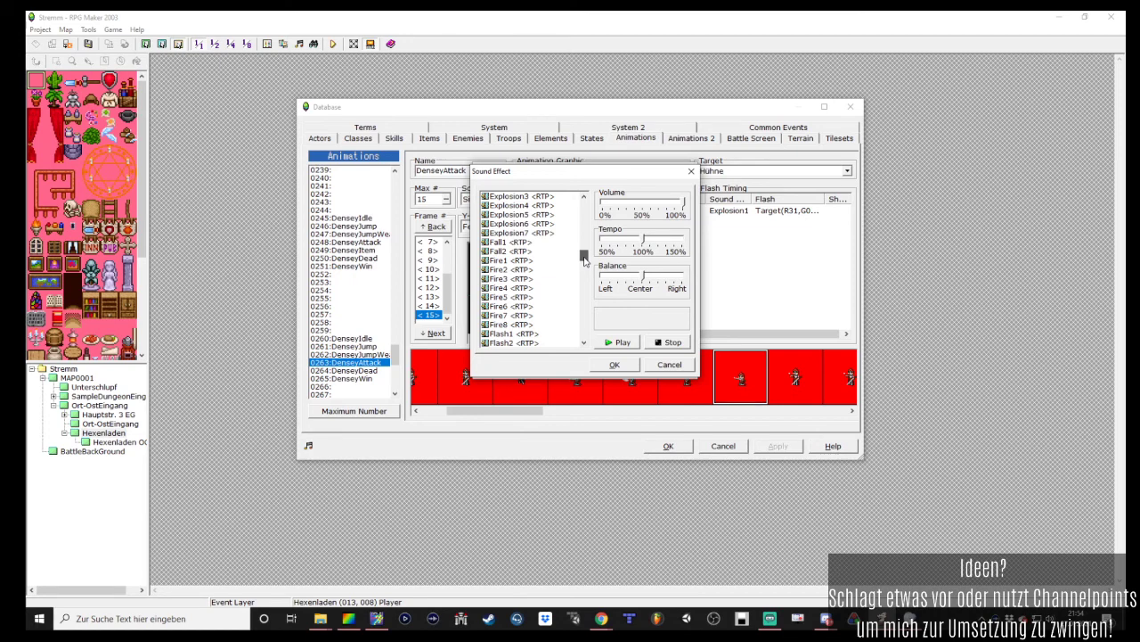
Audition the Fire1 to Fire8 sound effects for the gunshot
click(522, 261)
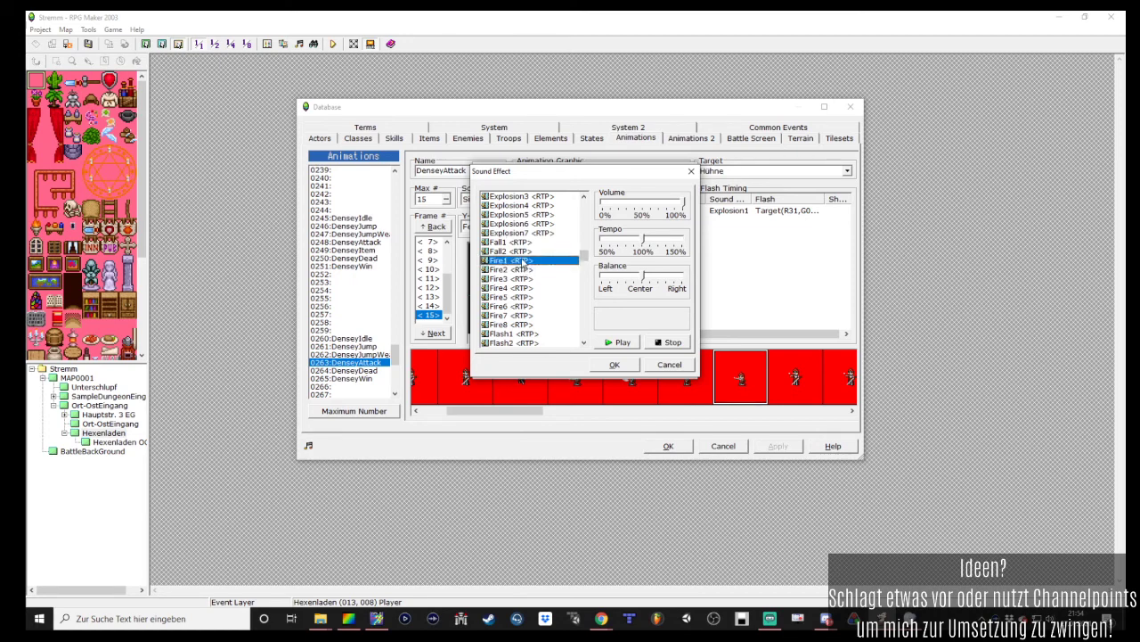
click(520, 269)
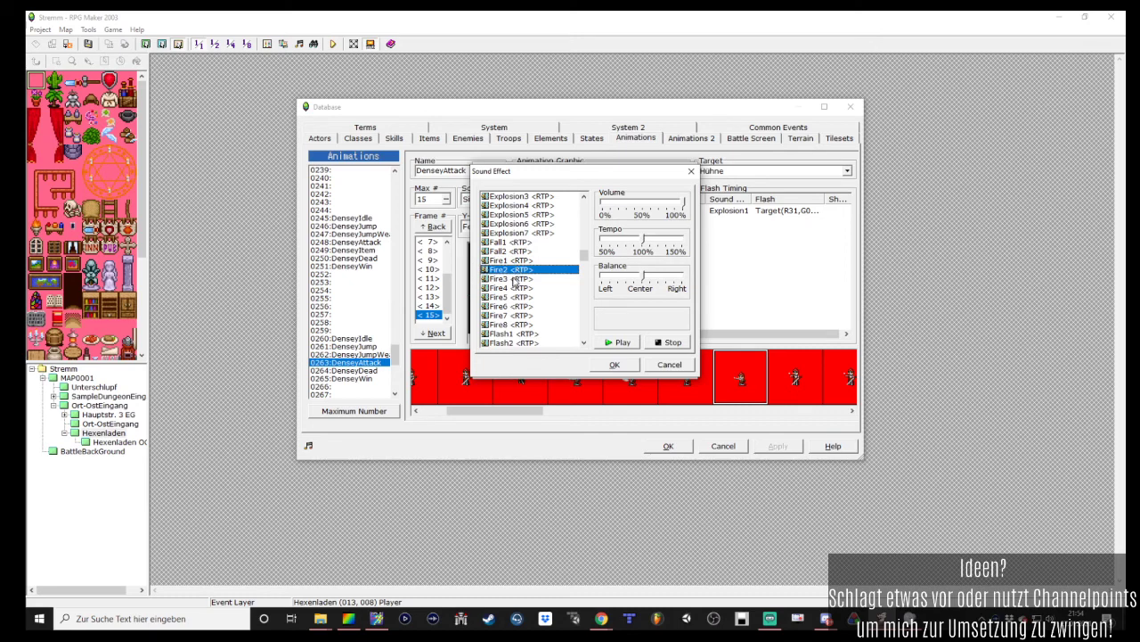
click(514, 279)
click(515, 288)
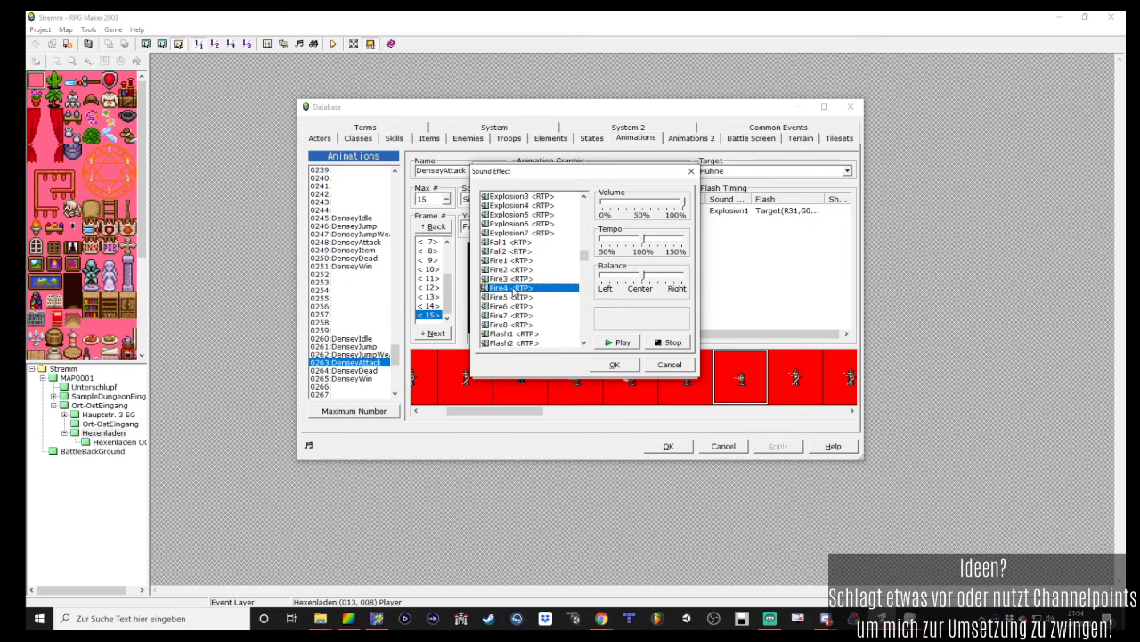
click(514, 298)
click(514, 289)
click(515, 308)
click(515, 317)
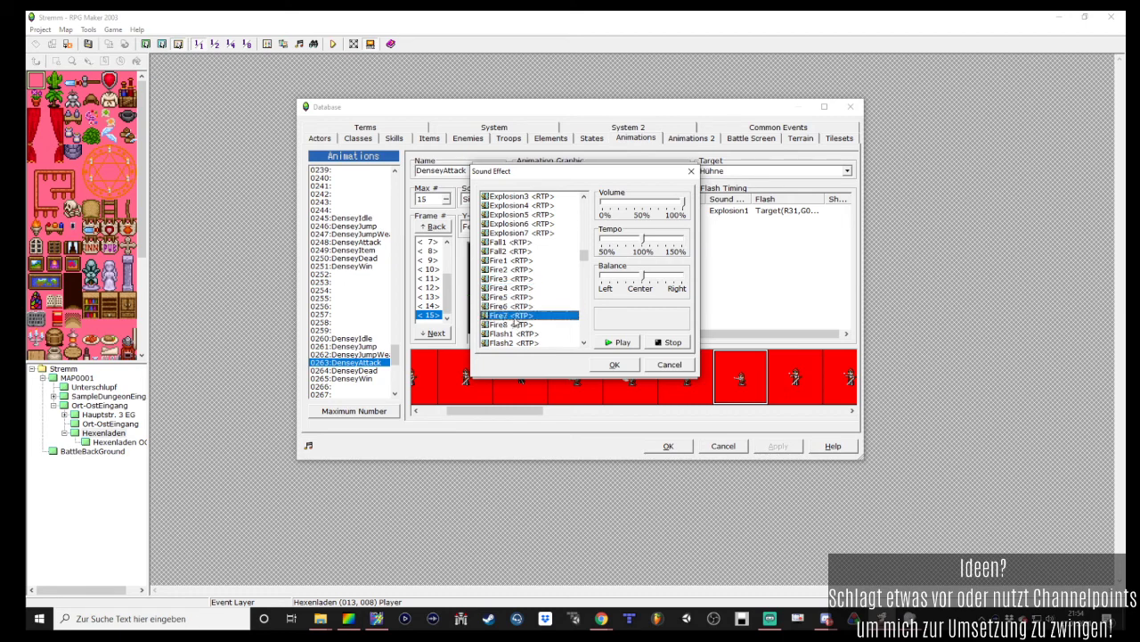
click(517, 325)
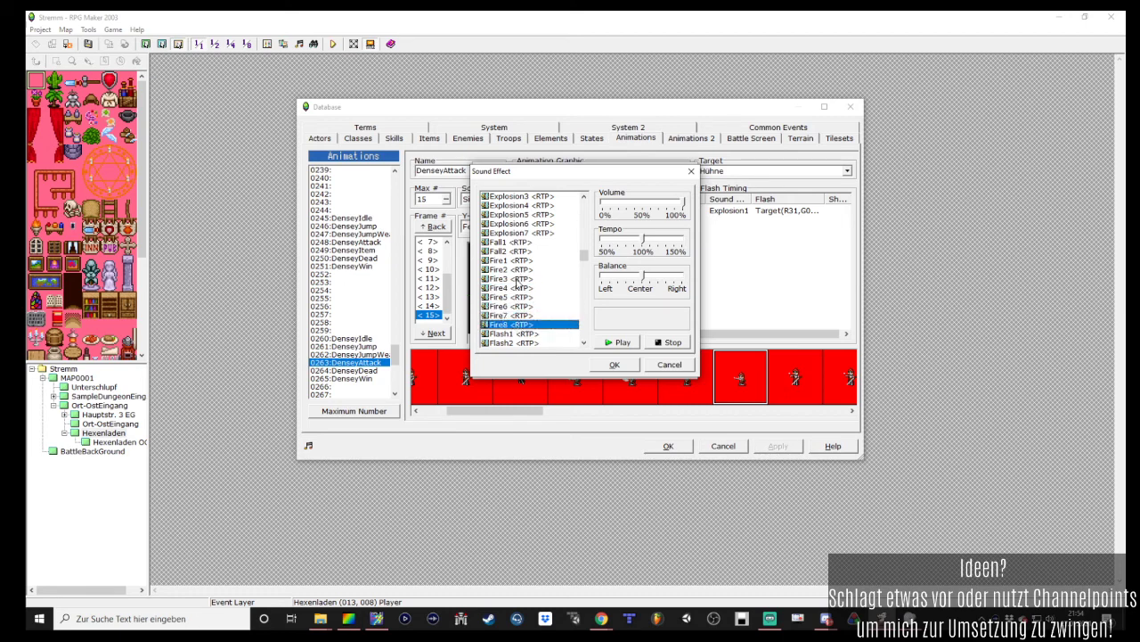
Compare Fire3 with Fire8, raise the tempo to 150% and replay Fire8 several times
click(517, 279)
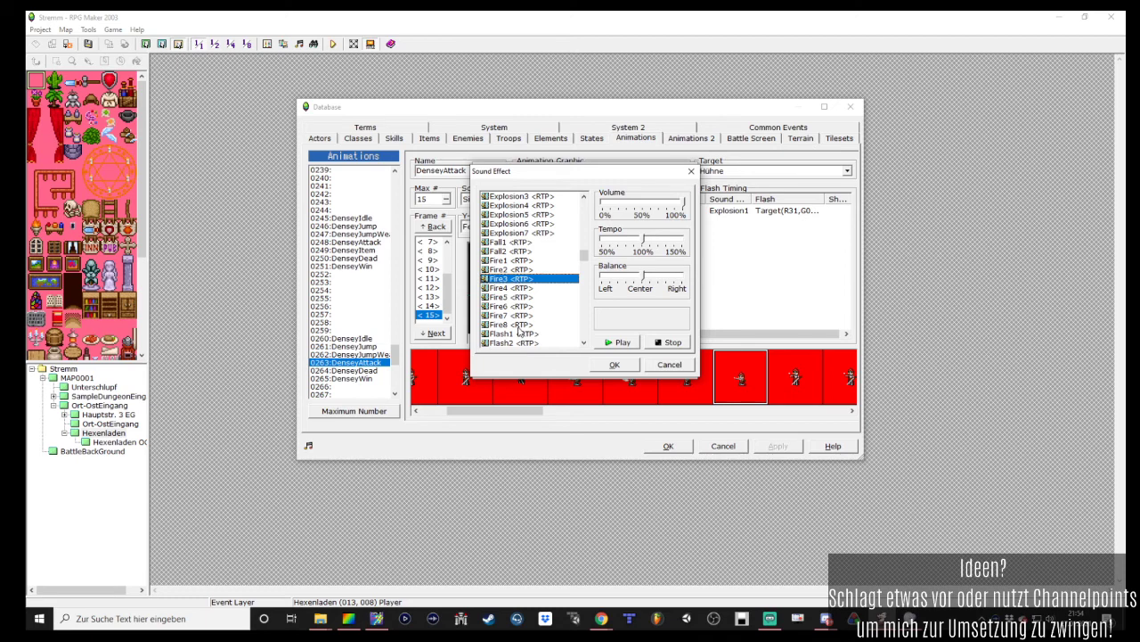
click(524, 324)
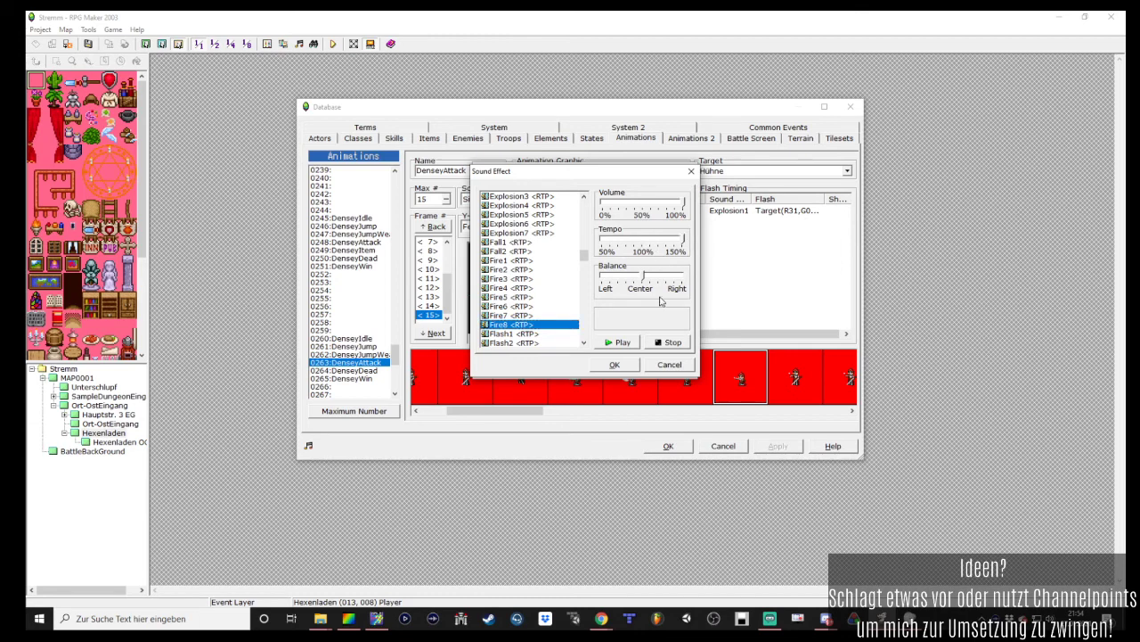
click(619, 343)
click(618, 343)
click(617, 344)
click(621, 344)
Audition the other fire sounds, from Fire1 to Fire6, at the 150% tempo
click(524, 298)
click(523, 308)
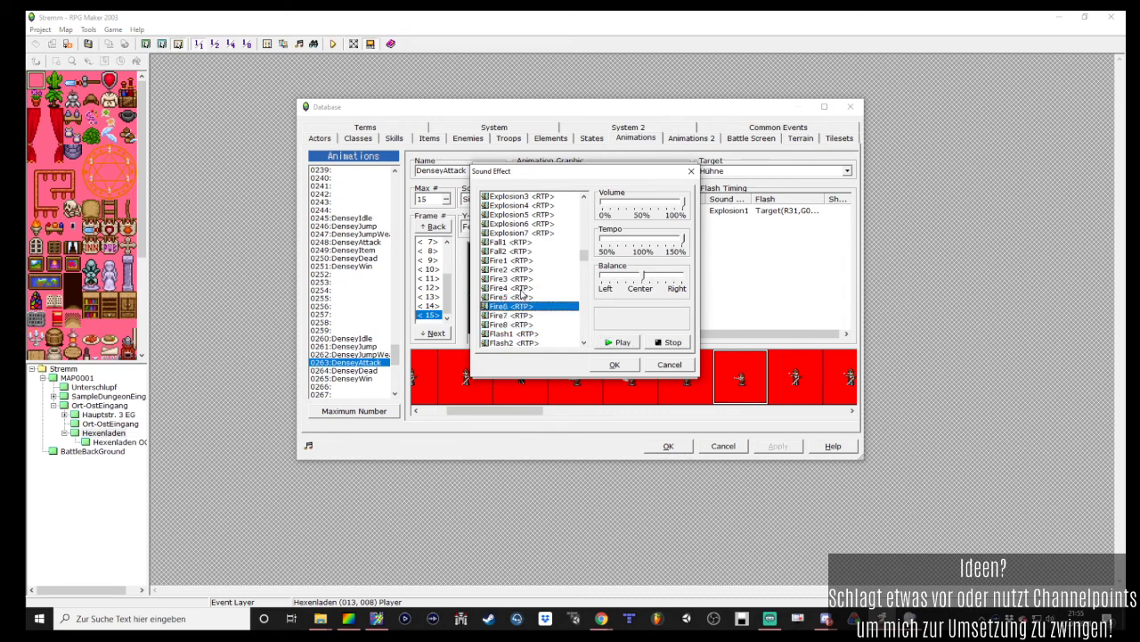
click(524, 288)
click(522, 279)
click(524, 269)
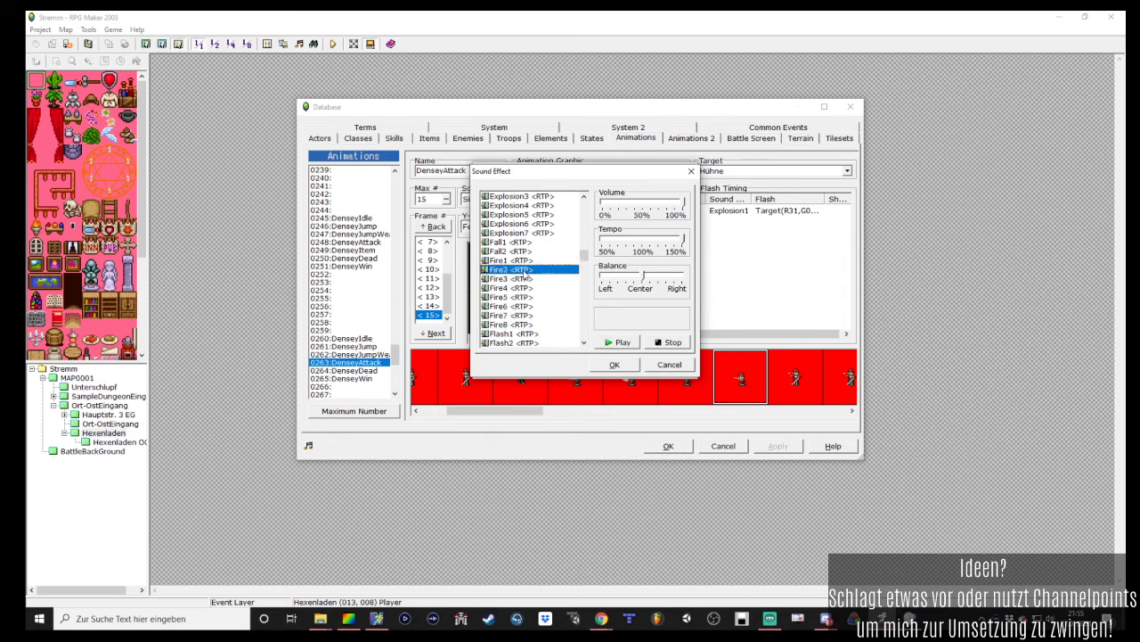
click(524, 260)
click(526, 279)
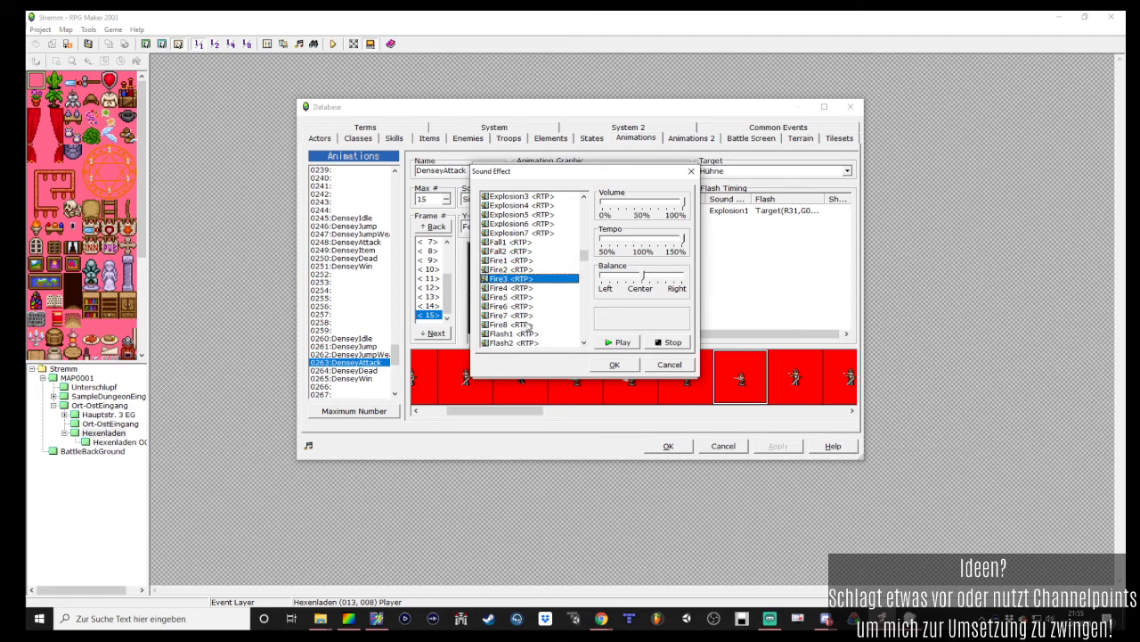
Assign Fire8 as the frame 8 sound effect of the attack, preview the animation and apply the change
click(526, 326)
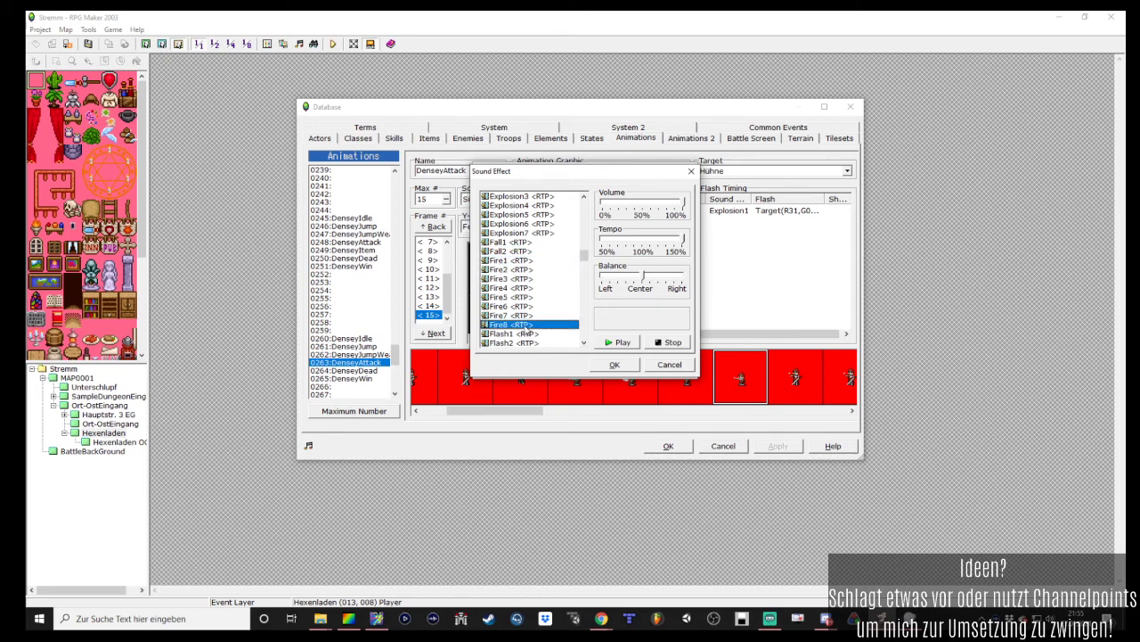
click(614, 364)
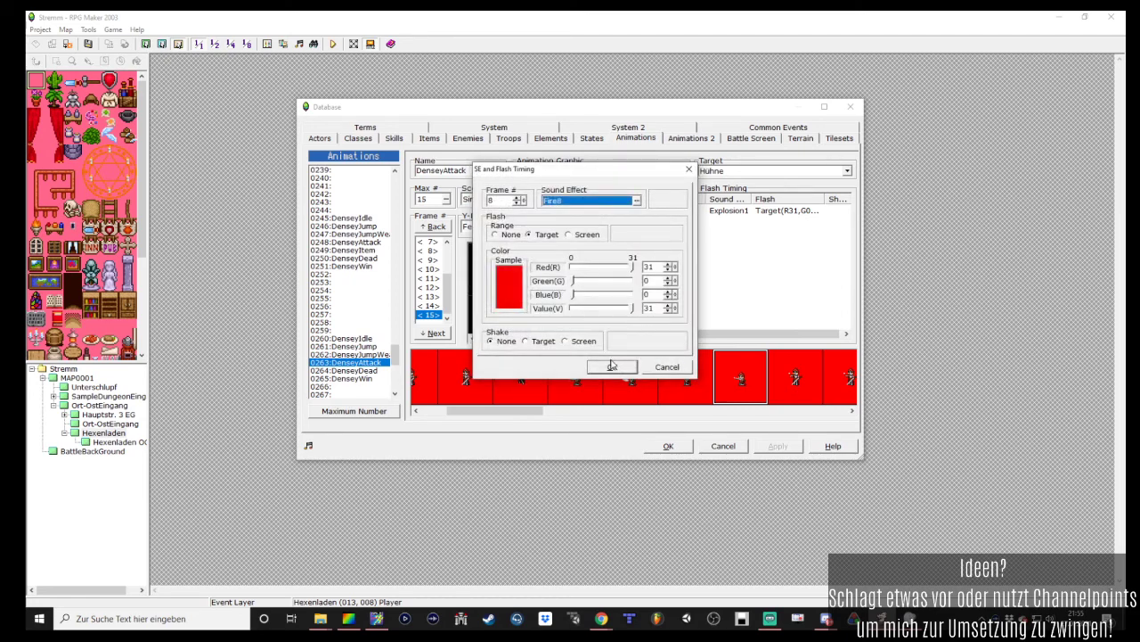
click(612, 366)
click(626, 213)
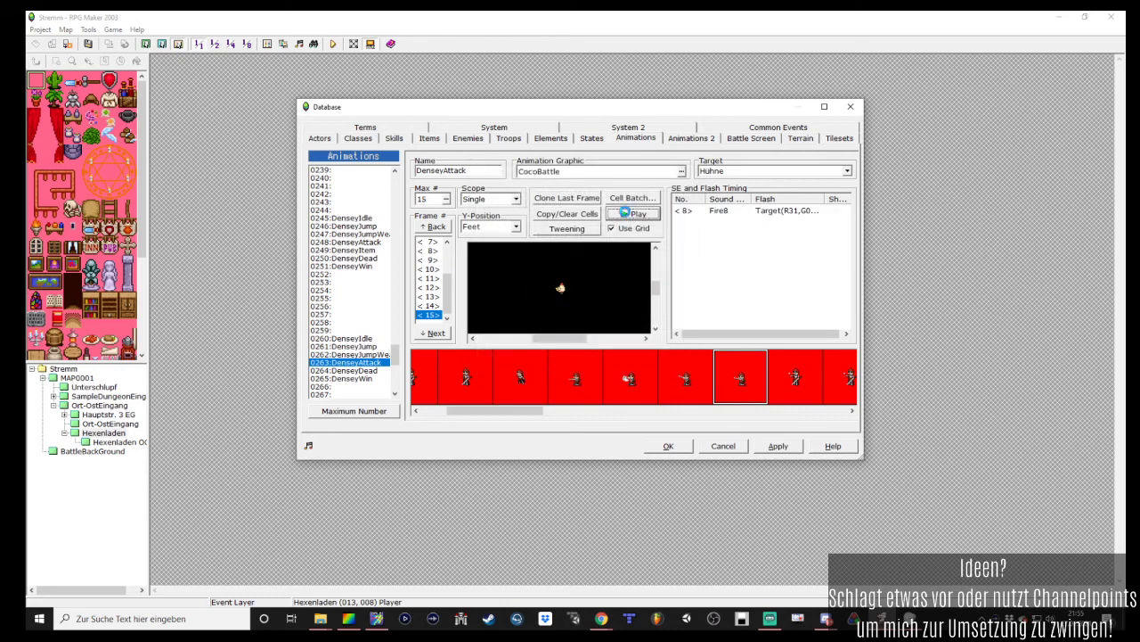
click(788, 447)
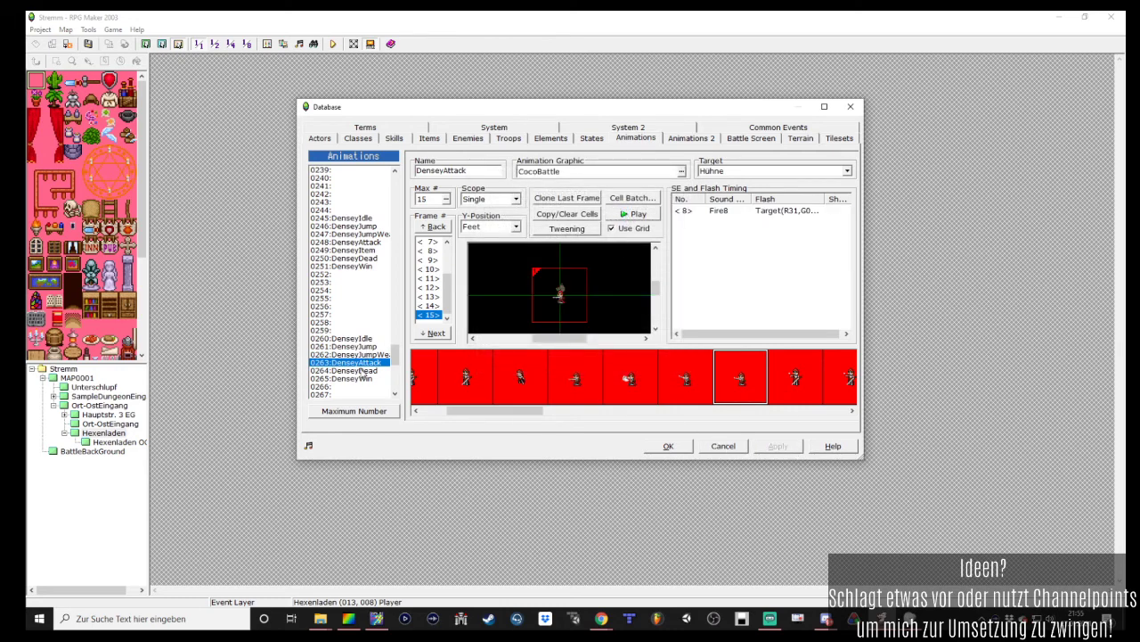
Set the graphic of animation 0262 DenseyJumpWeapon to CocoBattle and check its existing frames
click(361, 355)
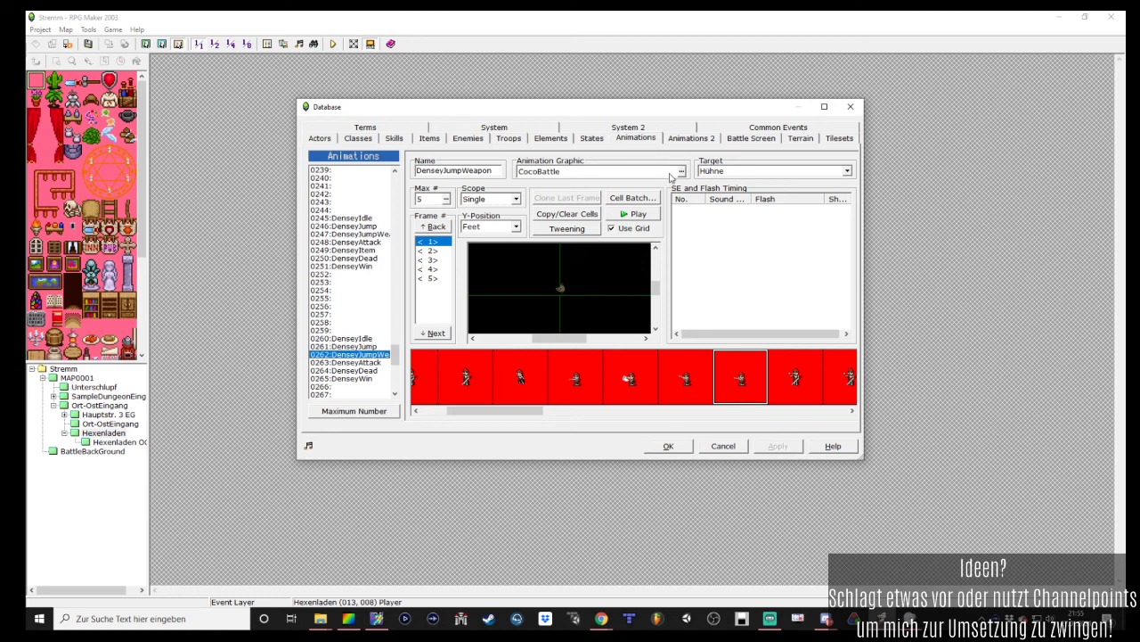
click(681, 171)
double_click(507, 188)
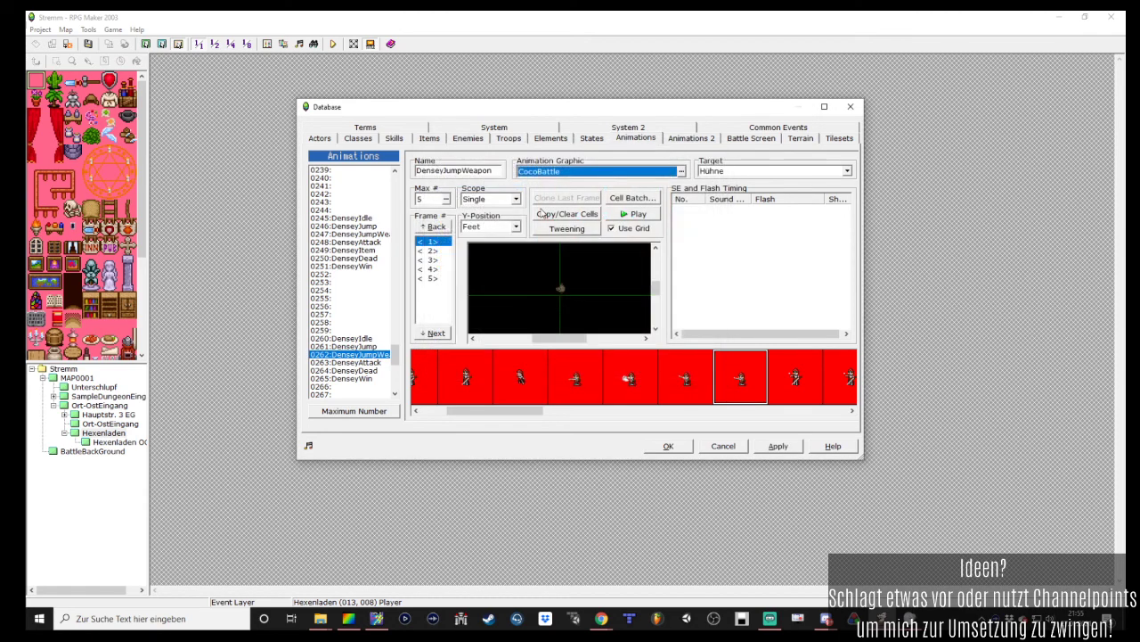
click(431, 253)
key(Down)
key(Down)
key(Down)
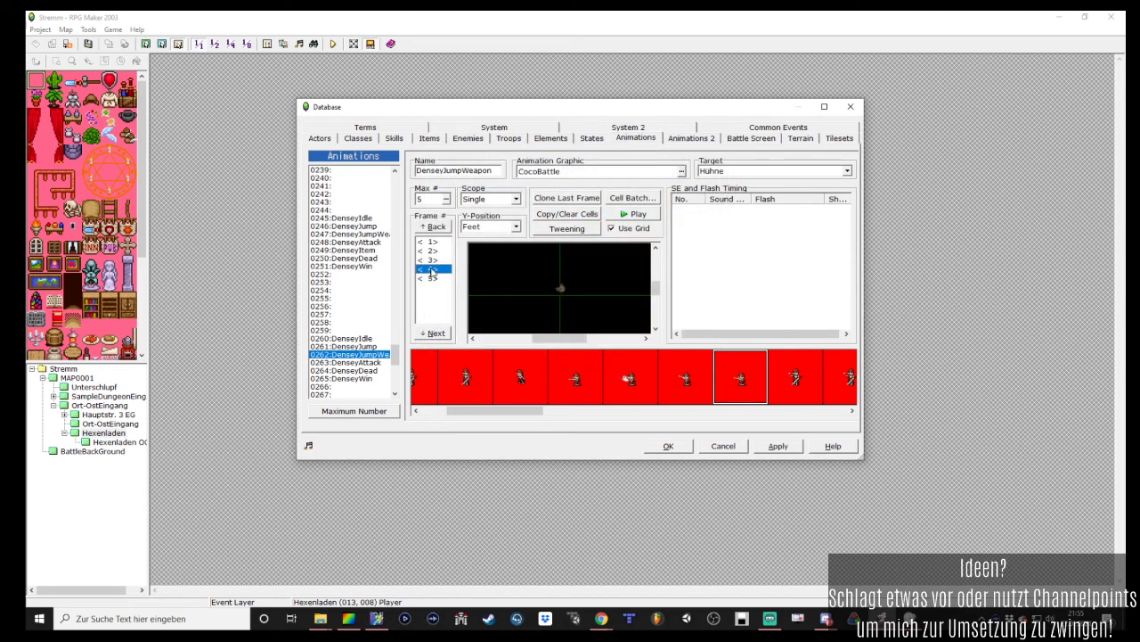
Place the jumping cell just before the gun-aiming cells in frames 1 and 2, and set the frame count to 2
click(432, 242)
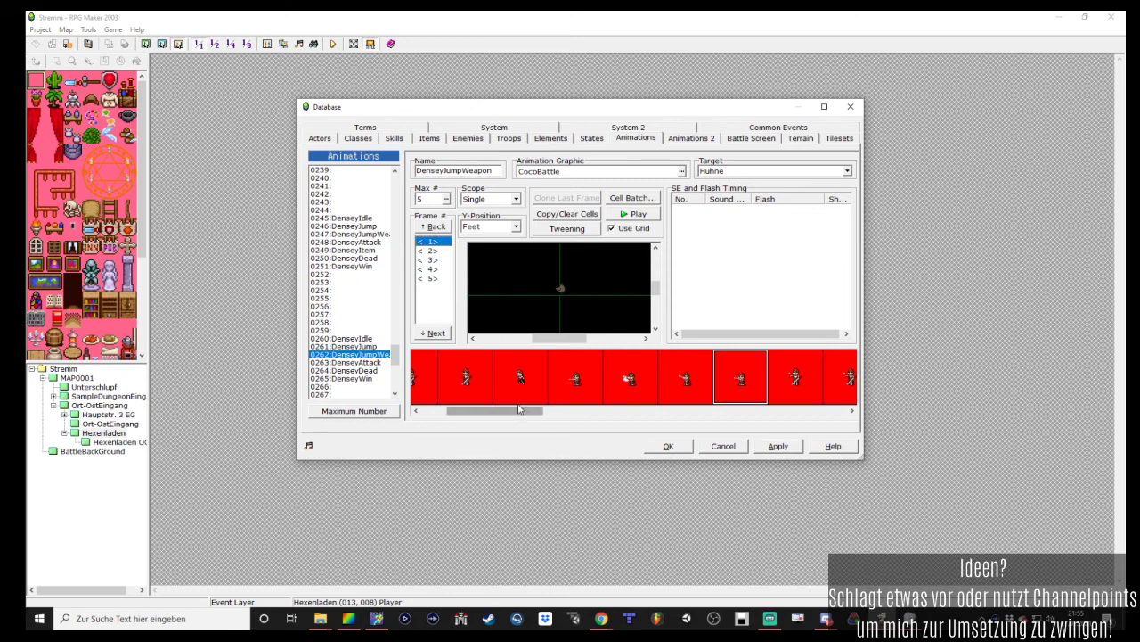
drag(517, 412, 494, 412)
click(600, 383)
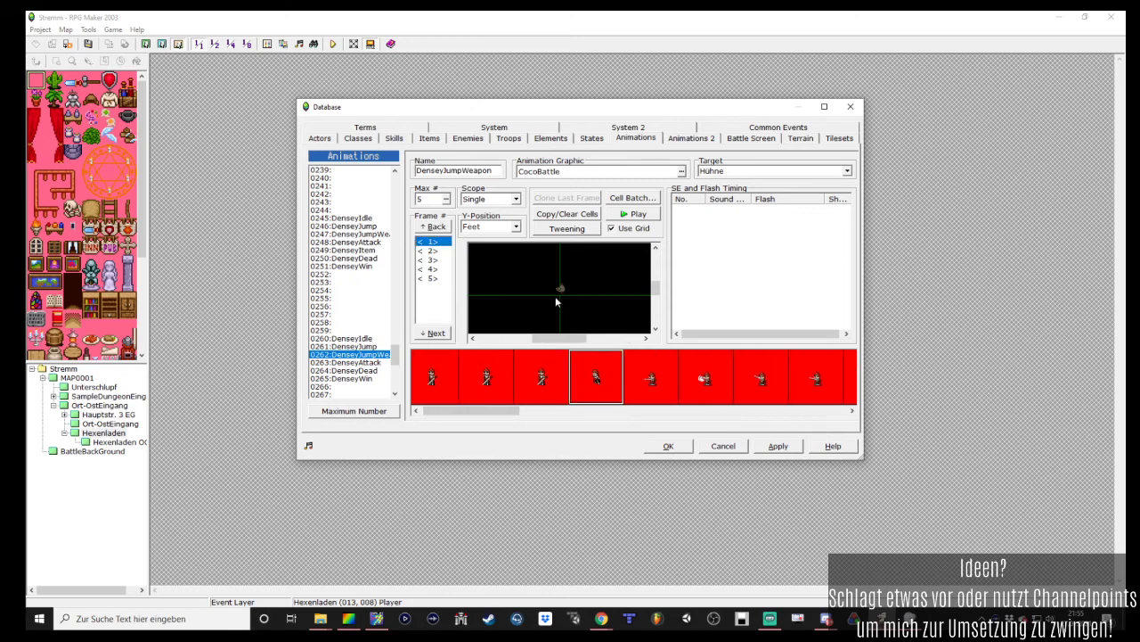
drag(552, 295, 561, 301)
click(435, 245)
click(436, 250)
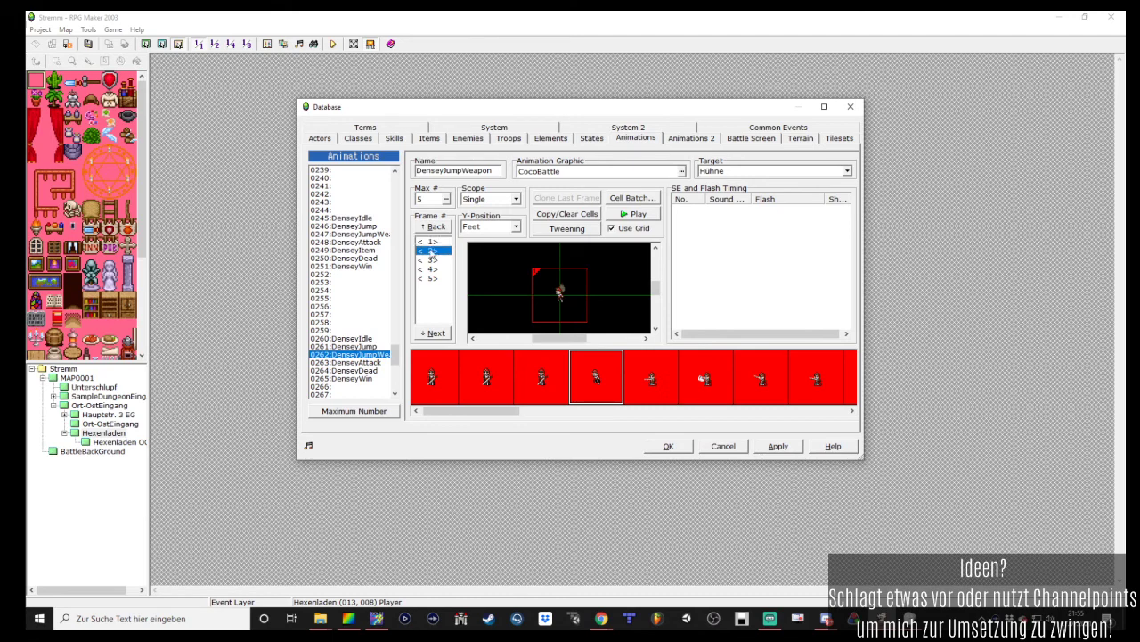
click(447, 199)
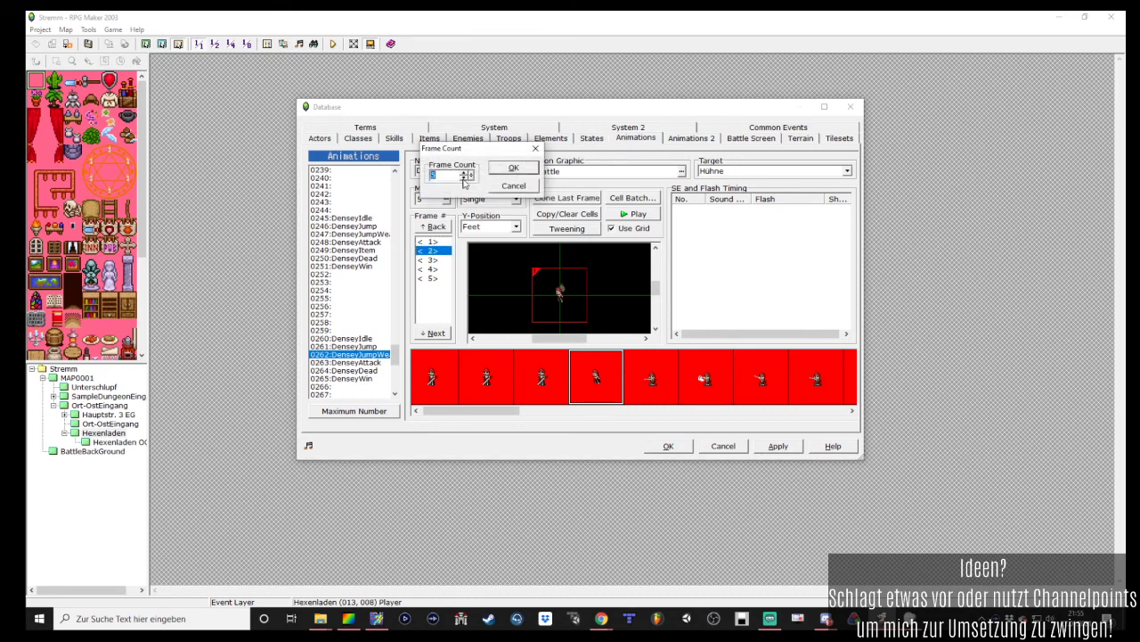
click(514, 171)
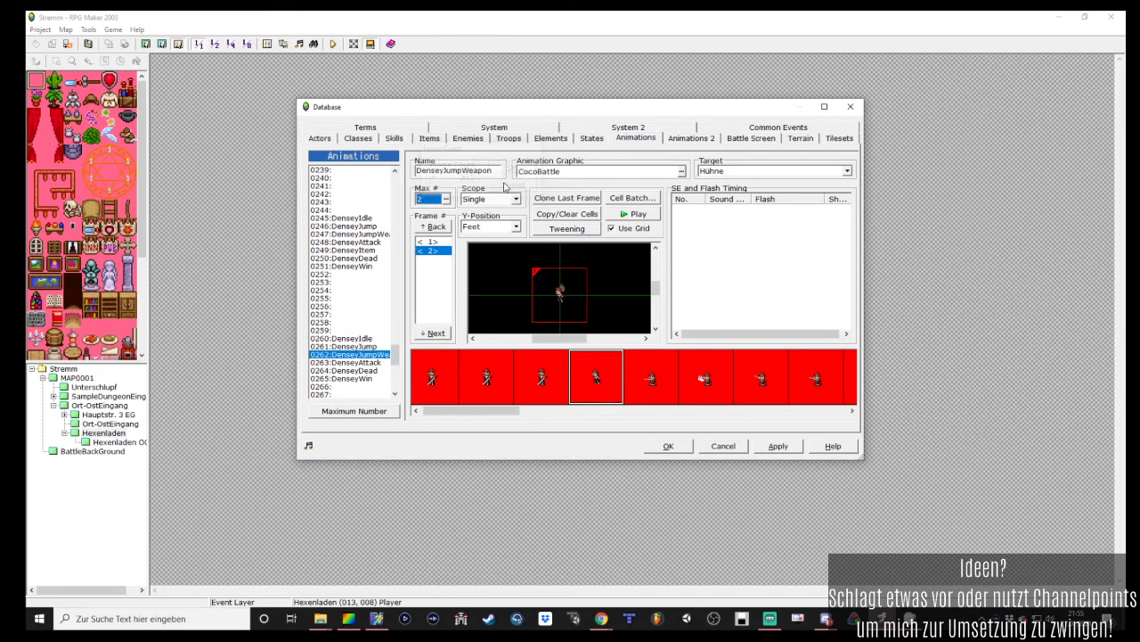
Copy animation 0262 over entry 0261, rename the copy DenseyJump and apply the changes
click(374, 354)
click(373, 347)
key(ctrl+v)
double_click(462, 172)
click(462, 173)
key(Delete)
key(Delete)
key(Delete)
key(Delete)
key(Delete)
key(Delete)
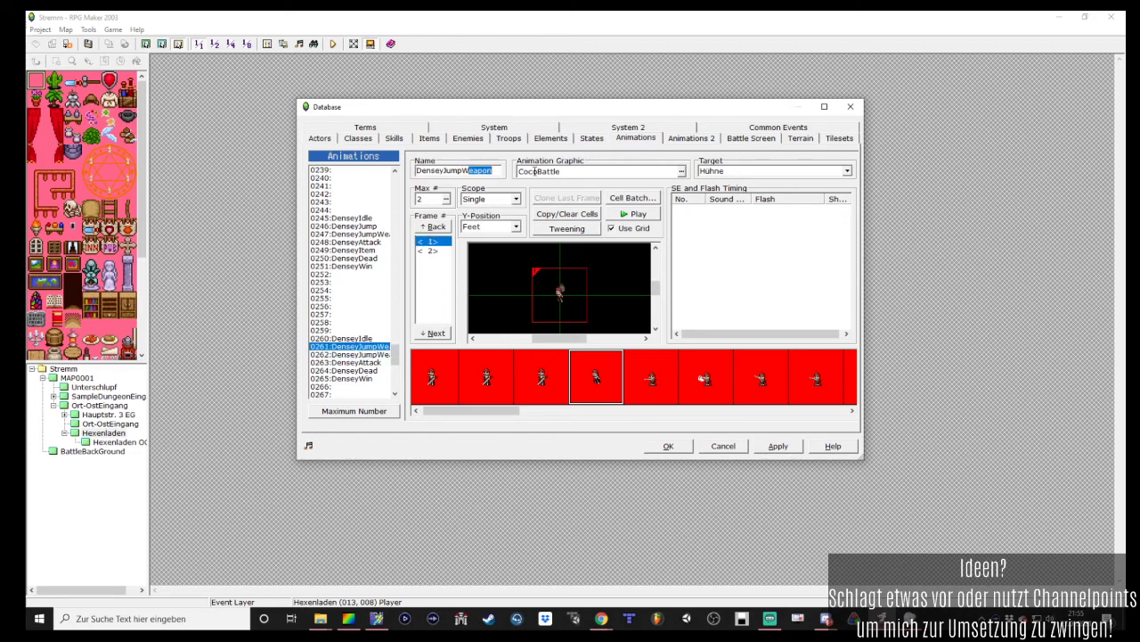
click(778, 445)
Clear the old frames of animation 0260 DenseyIdle by cutting its frame count to 1 and raising it back to 20
click(364, 338)
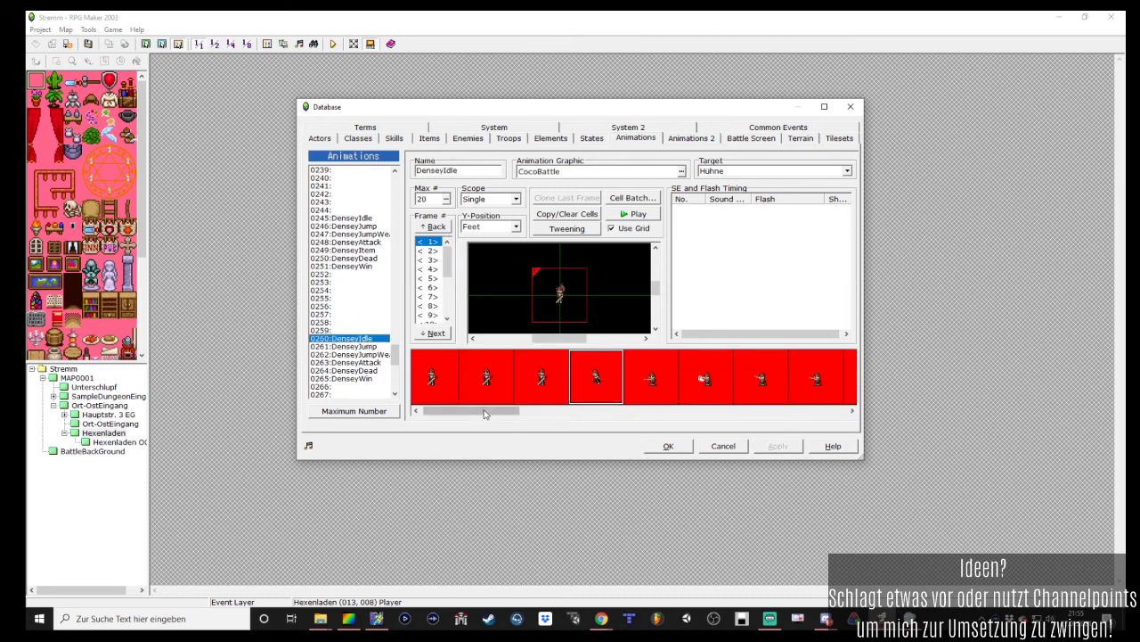
click(430, 252)
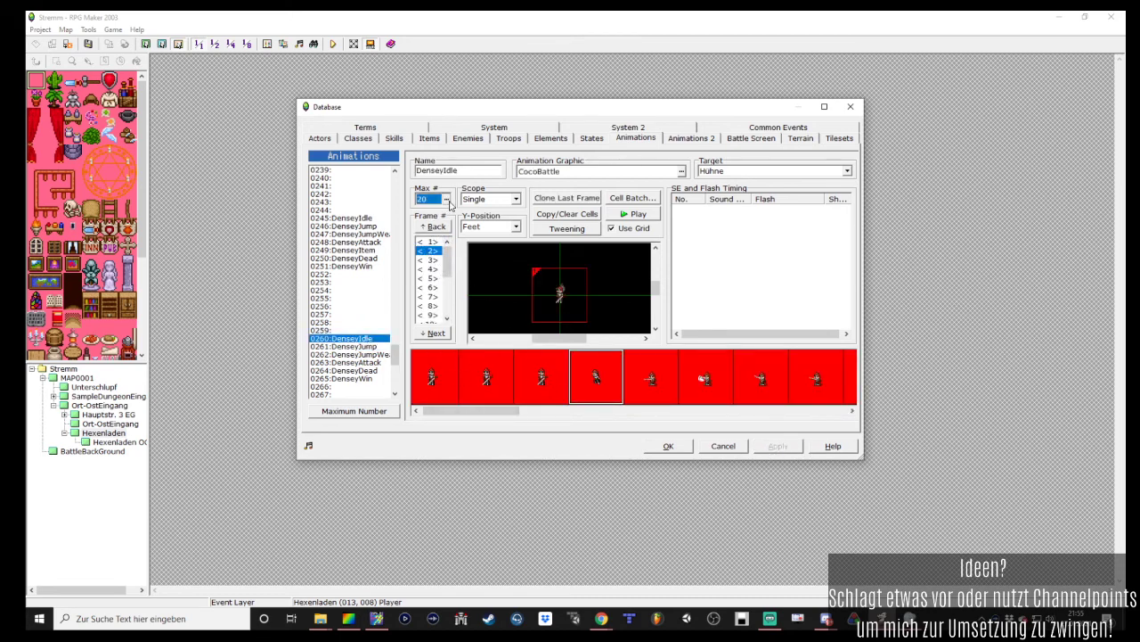
click(446, 199)
text(1)
key(Return)
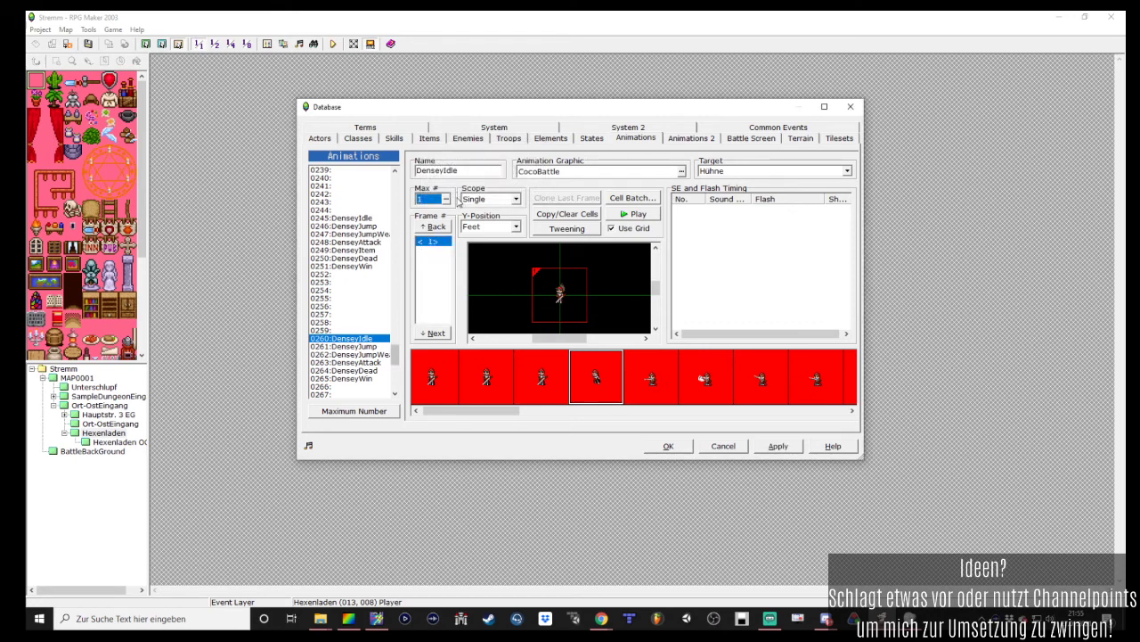
click(447, 199)
text(20)
key(Return)
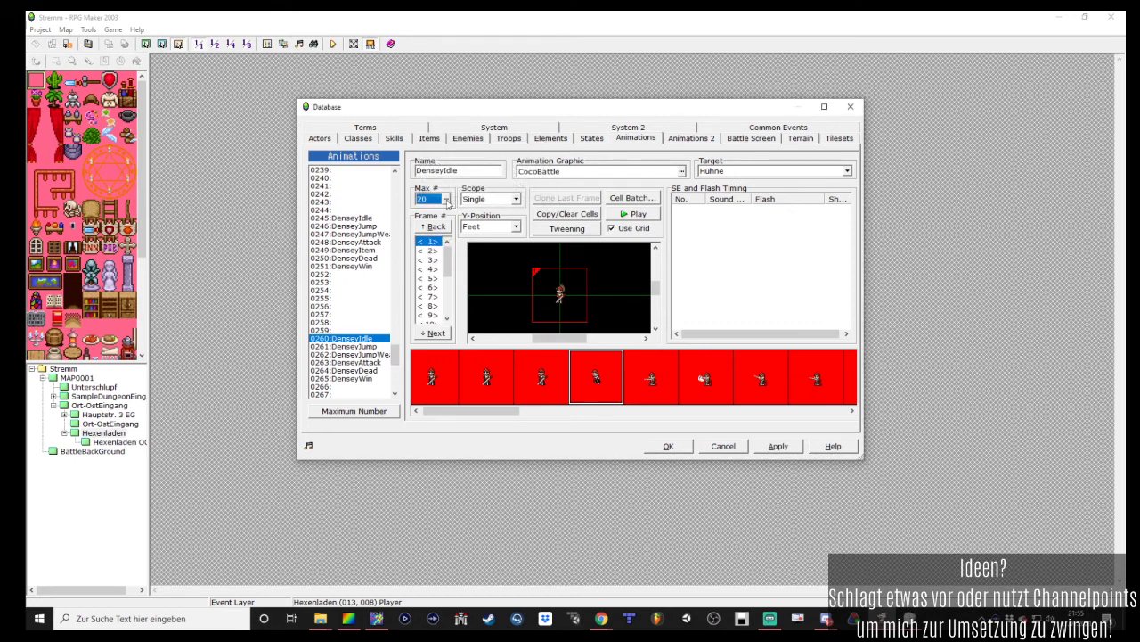
Fill frames 1 to 5 of the idle animation with the first standing cell of the graphic
click(430, 244)
click(519, 313)
click(435, 377)
click(559, 296)
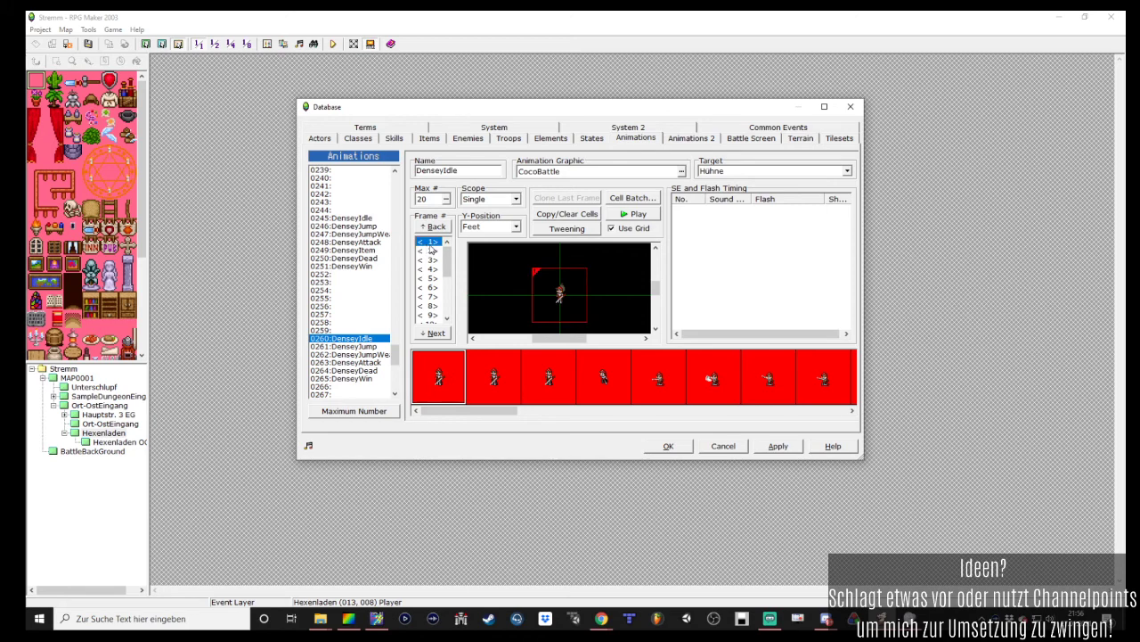
key(Down)
key(Down)
key(Down)
key(Down)
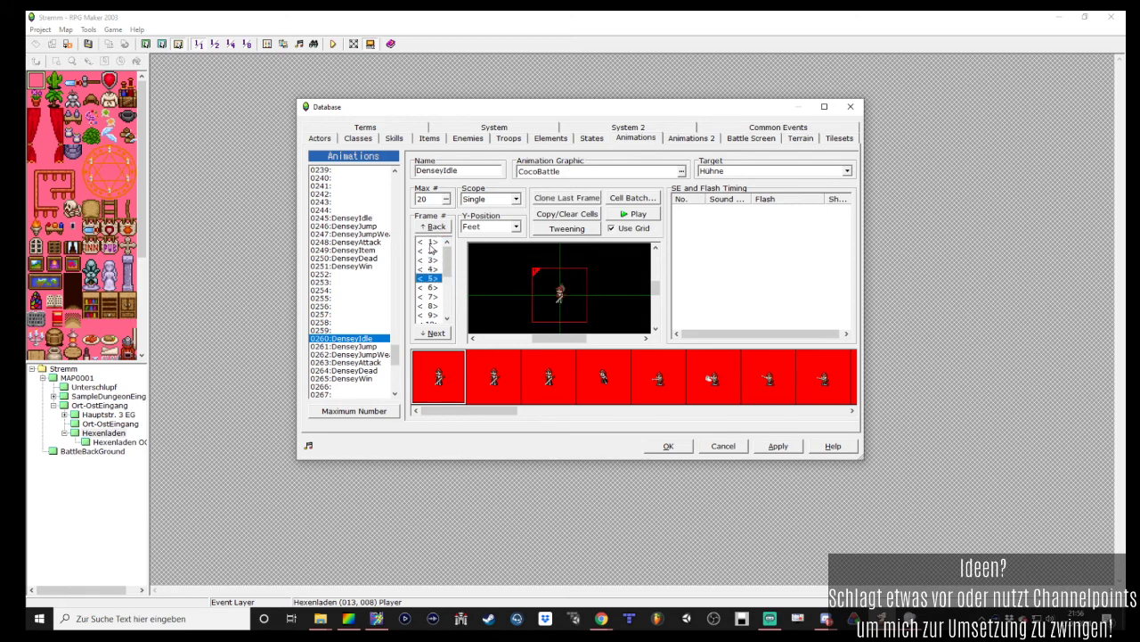
Fill frames 6 to 10 of the idle animation with the second standing cell
click(430, 286)
click(495, 377)
click(560, 297)
scroll(433, 254, down, 2)
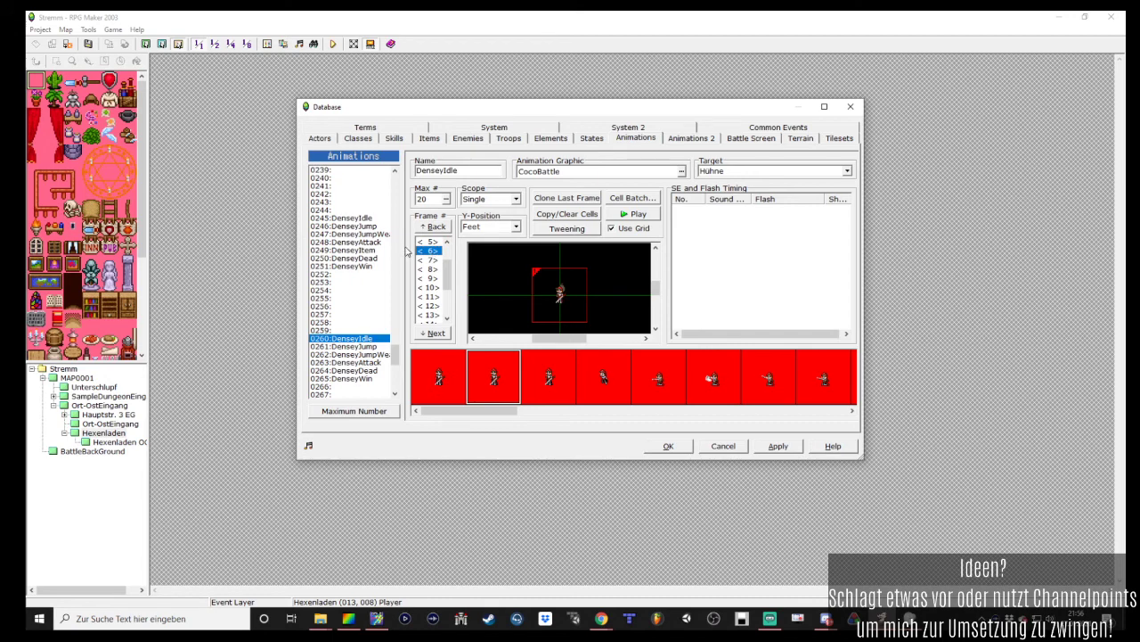
key(Down)
key(Down)
key(Down)
key(Down)
Place the third standing cell in the idle animation from frame 11 onwards and check the frames around it
click(429, 296)
click(549, 377)
click(556, 301)
key(Up)
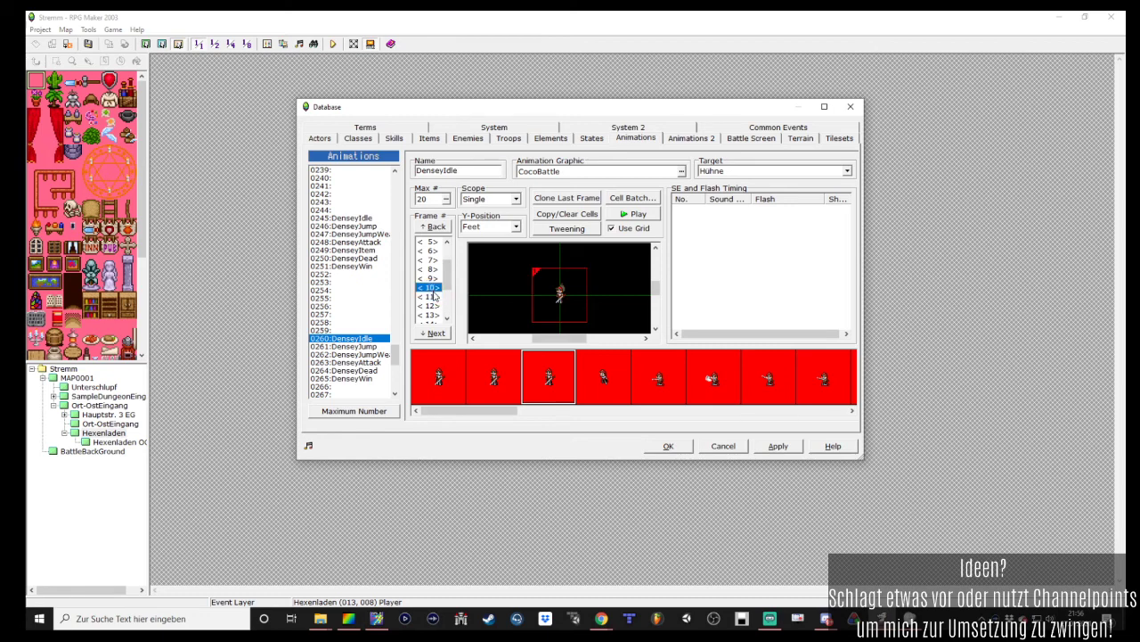
click(431, 297)
key(Down)
key(Down)
key(Down)
key(Down)
key(Down)
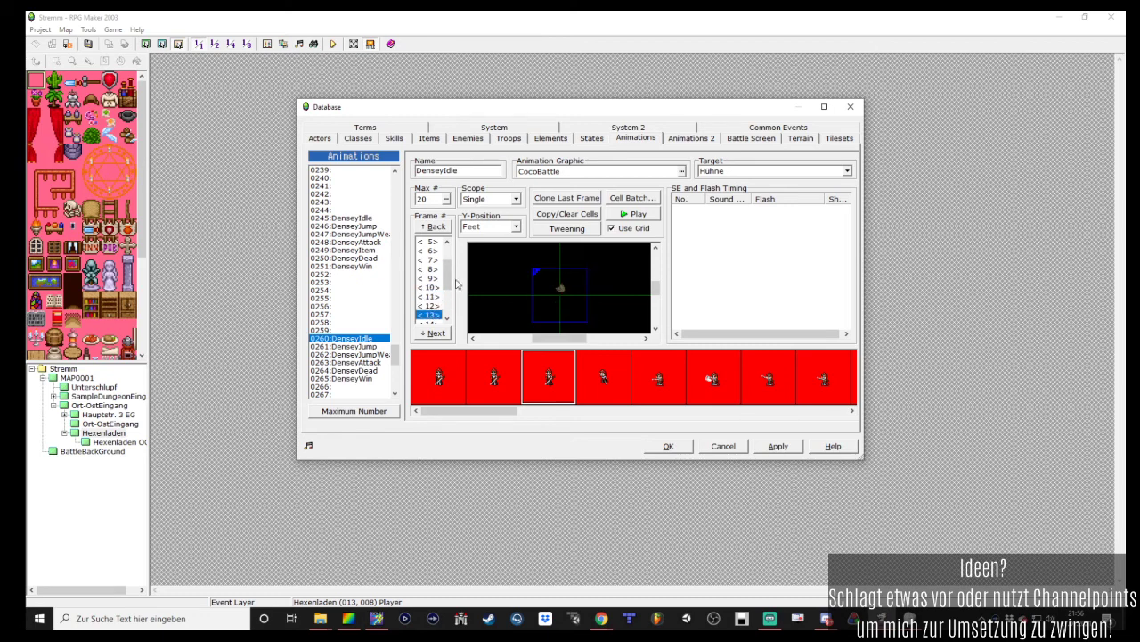
key(Up)
key(Up)
key(Up)
key(Up)
key(Up)
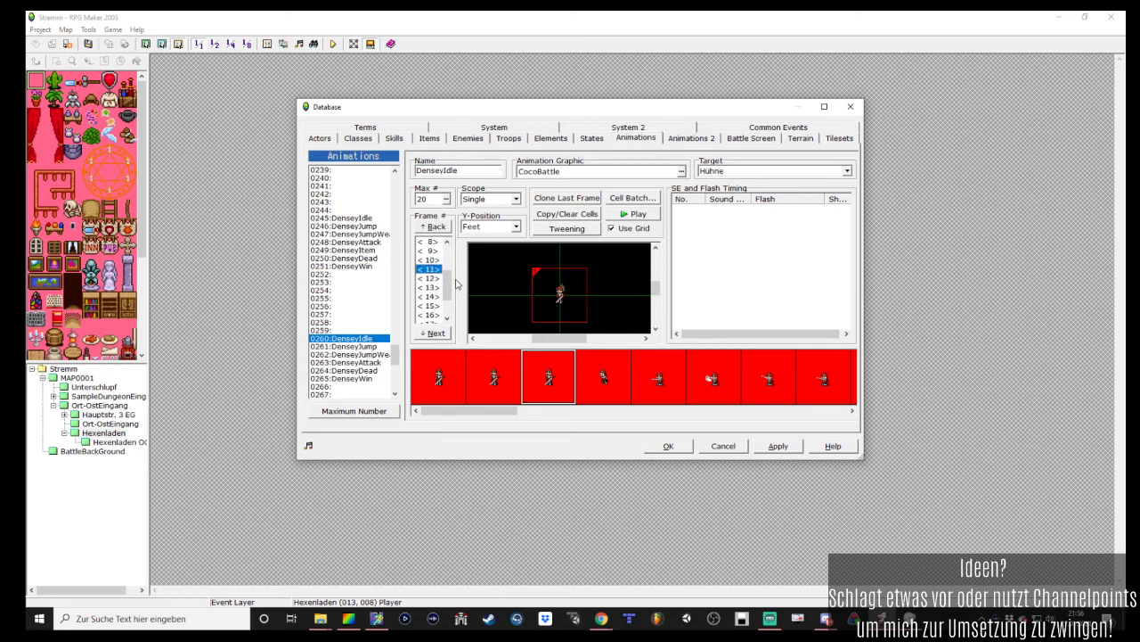
Set the frame count of the idle animation to 15
double_click(442, 199)
click(445, 201)
text(15)
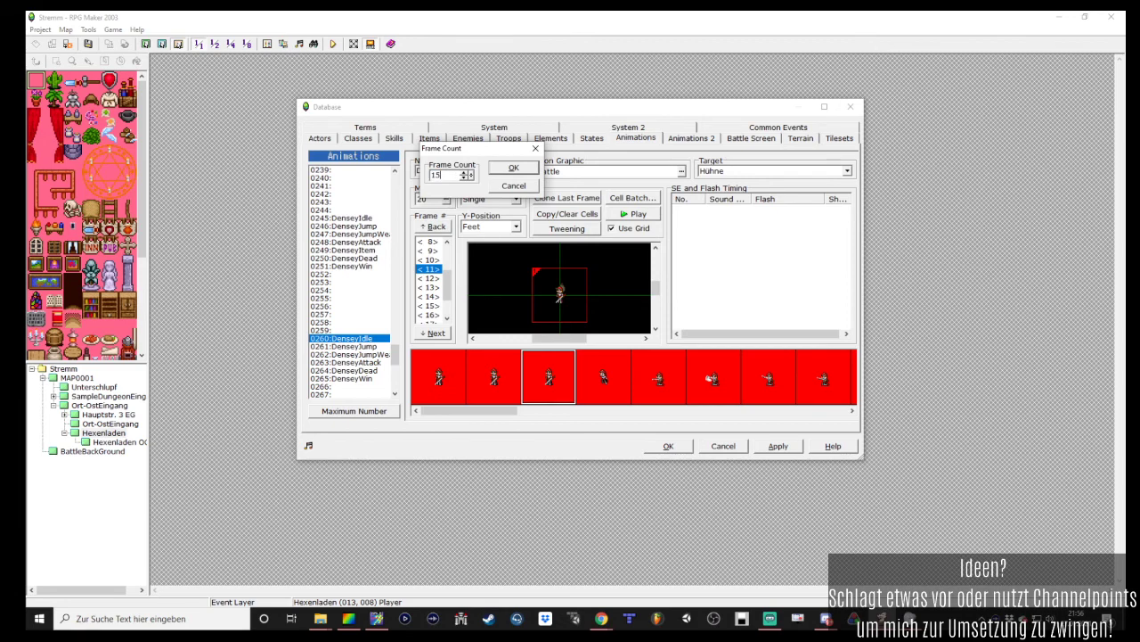
key(Return)
Rename animation 0260 as CocoIdle and apply the change
double_click(438, 170)
click(440, 171)
drag(440, 171, 395, 165)
text(Coco)
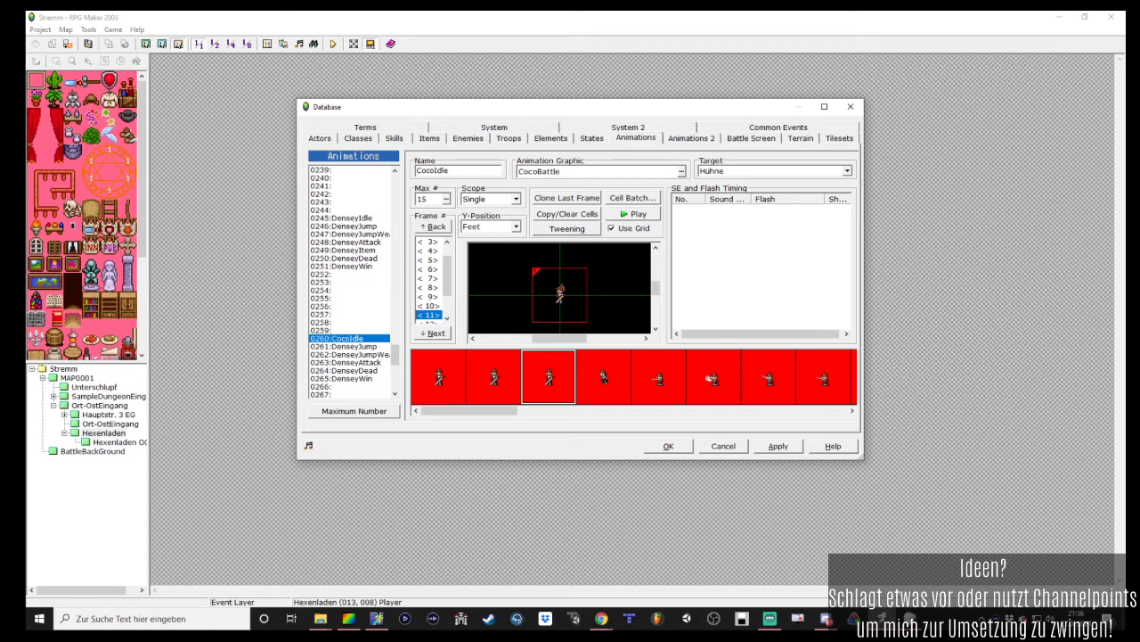
drag(431, 170, 416, 170)
click(778, 445)
Rename animation 0261 as CocoJump and animation 0262 as CocoJumpWeapon
click(352, 346)
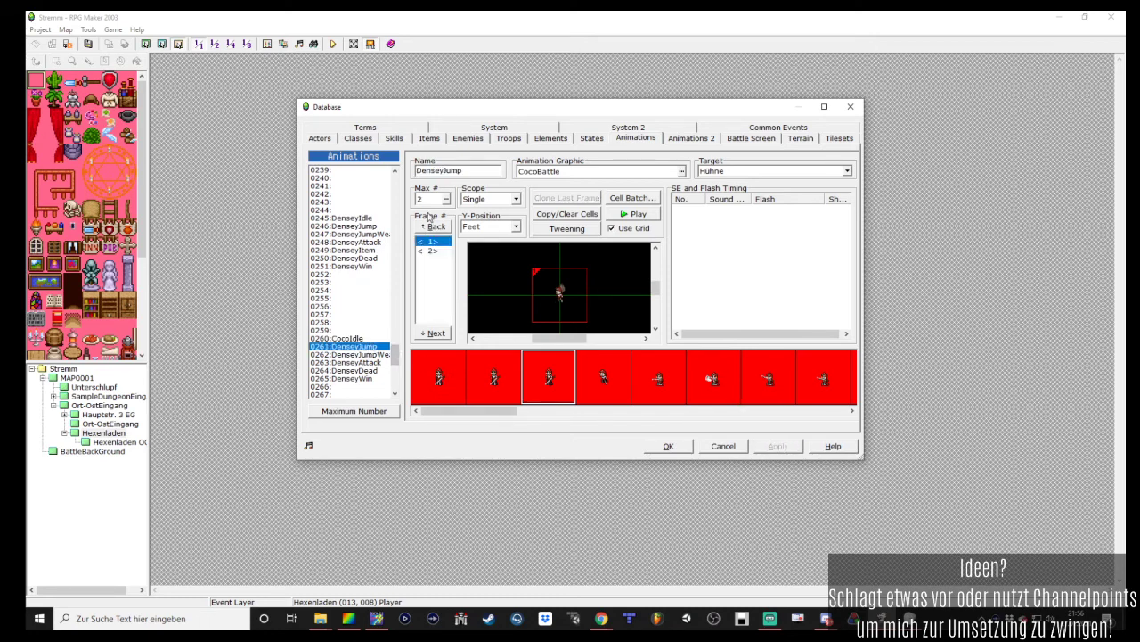
drag(440, 171, 417, 170)
text(Coco)
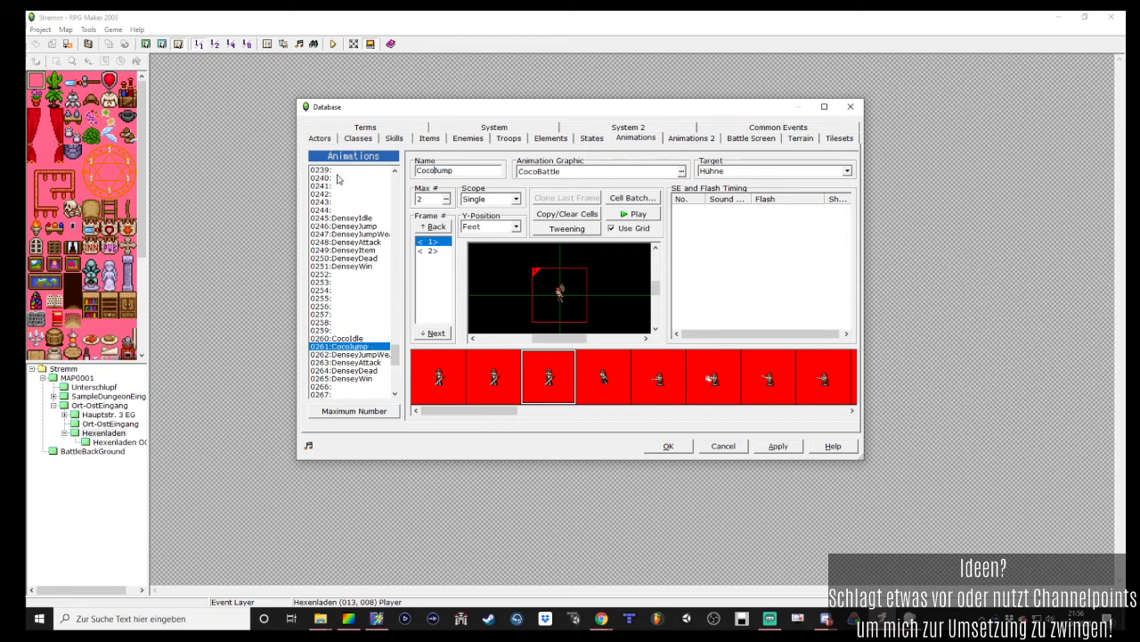
click(365, 353)
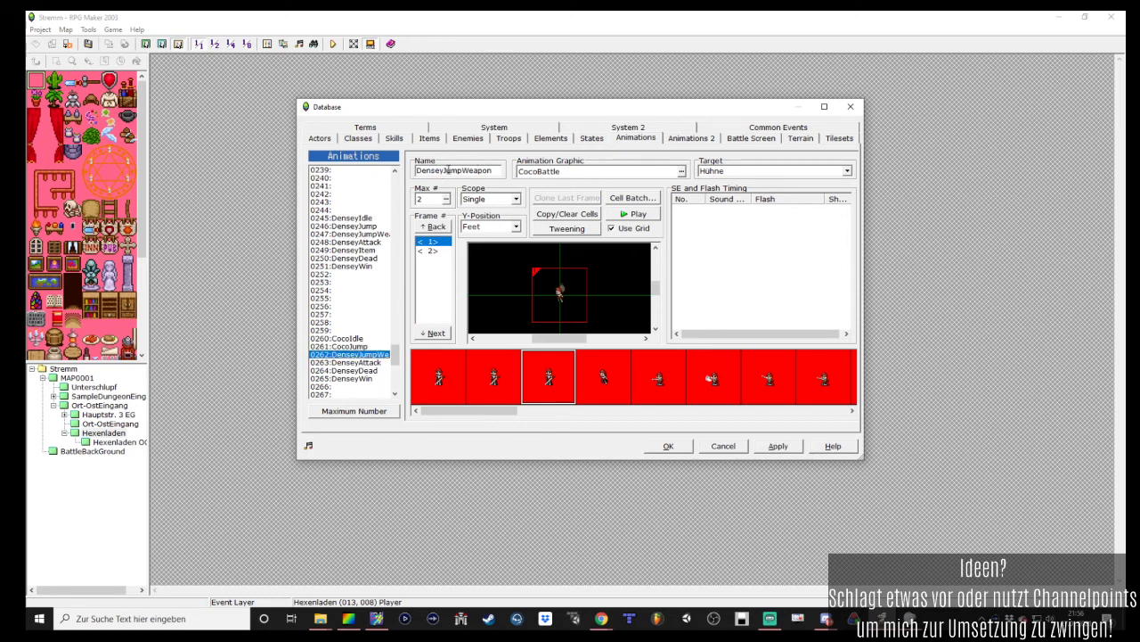
double_click(461, 170)
drag(467, 170, 415, 170)
text(Coco)
text(Jump)
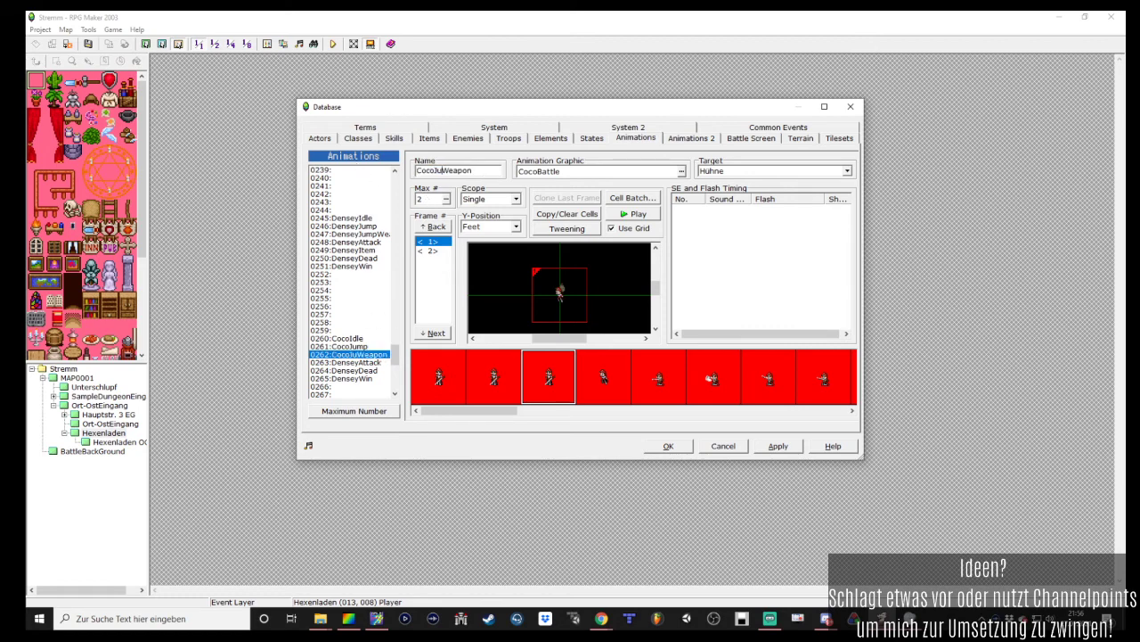
Rename animation 0263 as CocoAttack and animation 0264 as CocoDead
click(352, 363)
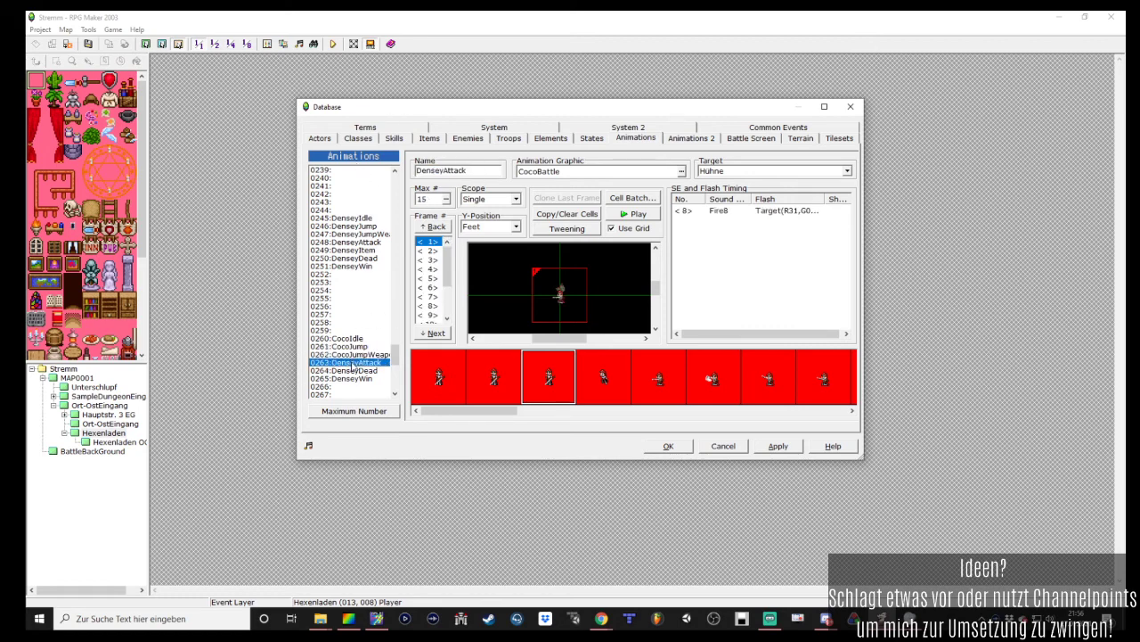
double_click(443, 171)
drag(443, 170, 375, 173)
text(Coco)
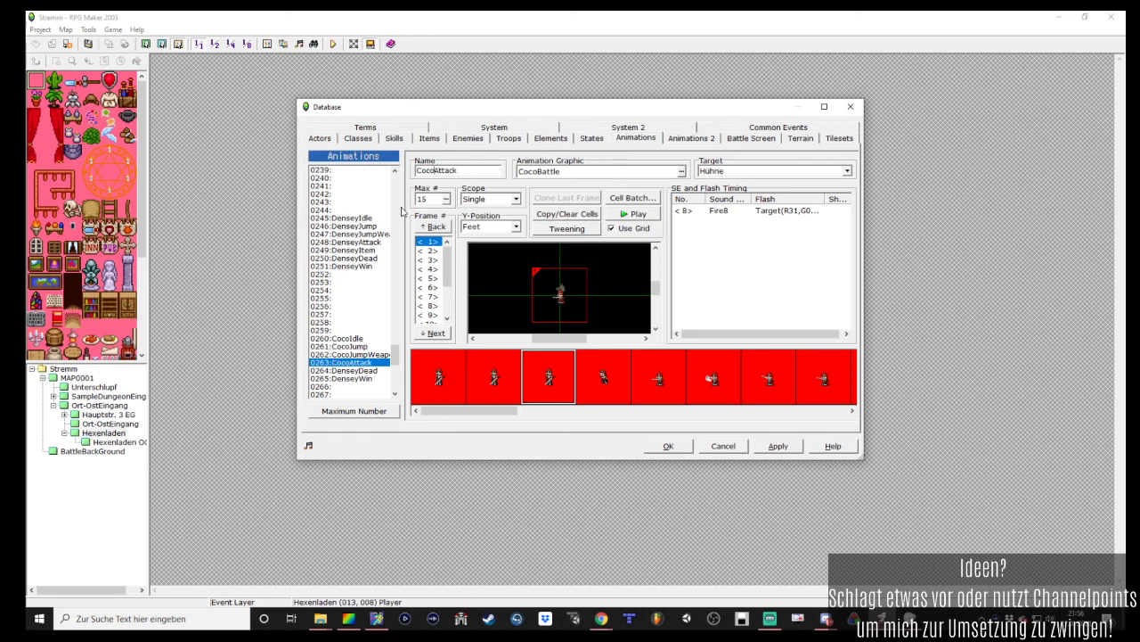
click(373, 370)
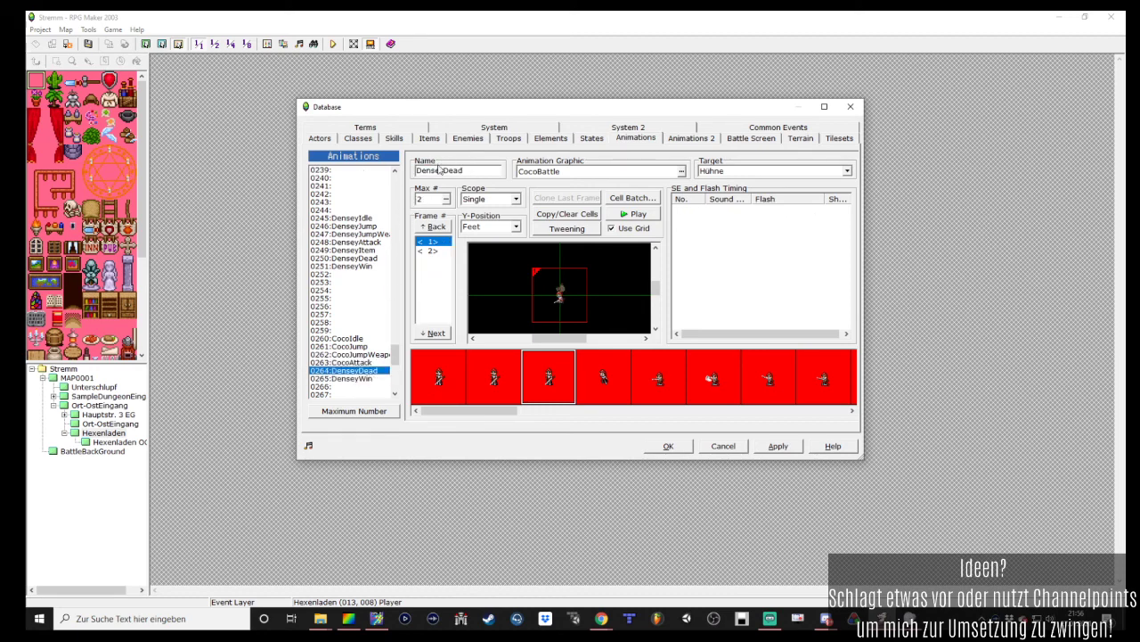
drag(438, 171, 322, 178)
key(BackSpace)
text(Coco)
Rename animation 0265 as CocoWin and apply the changes
click(354, 381)
key(Tab)
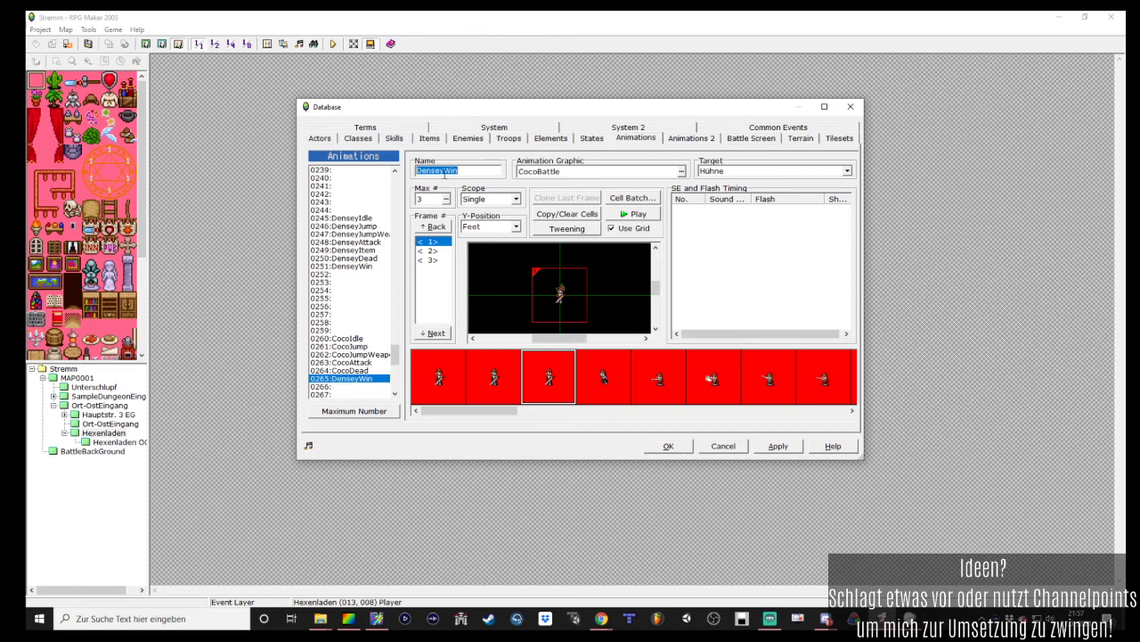
click(449, 169)
drag(443, 169, 371, 167)
text(Coco)
click(778, 445)
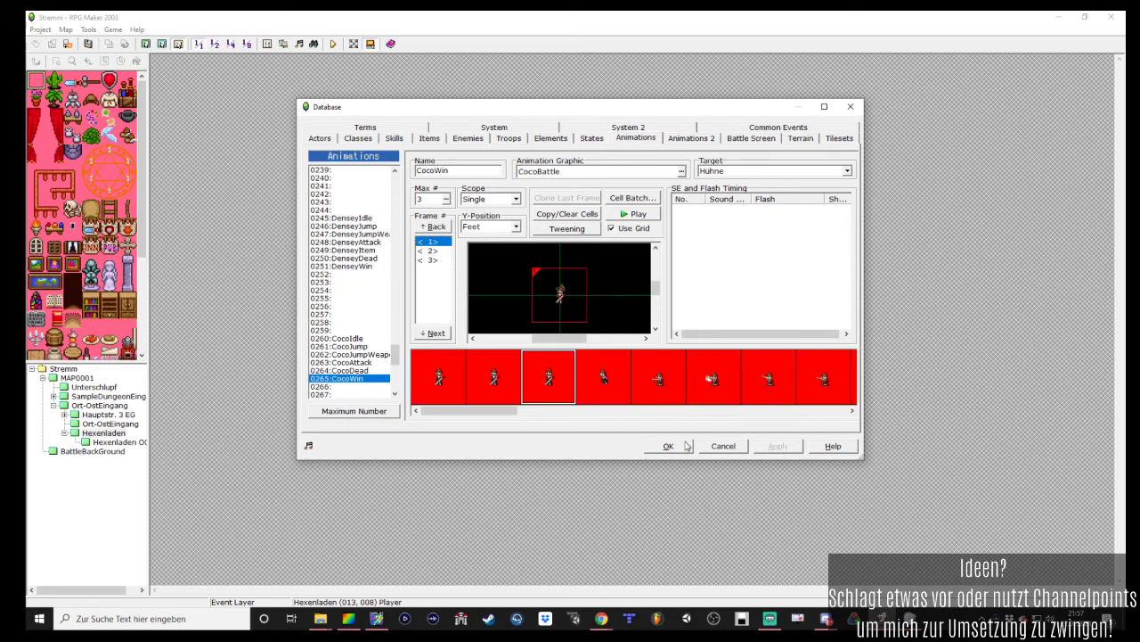
Copy the weapon item Denseys Katana into entry 0206 and name the copy Cocos Gewehr
click(321, 139)
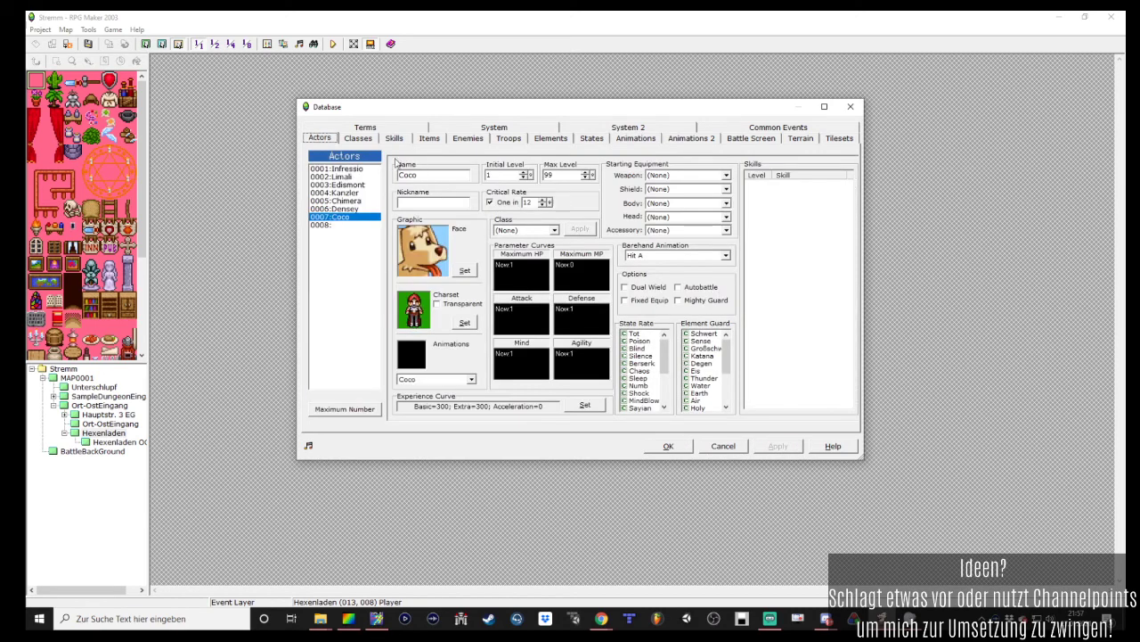
click(360, 140)
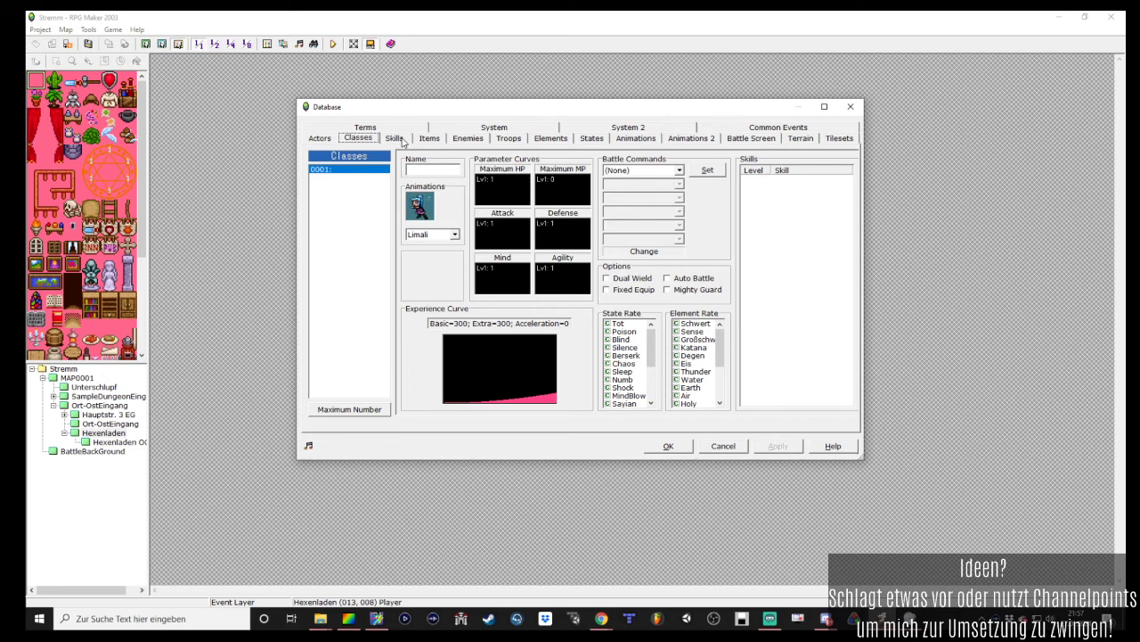
click(395, 138)
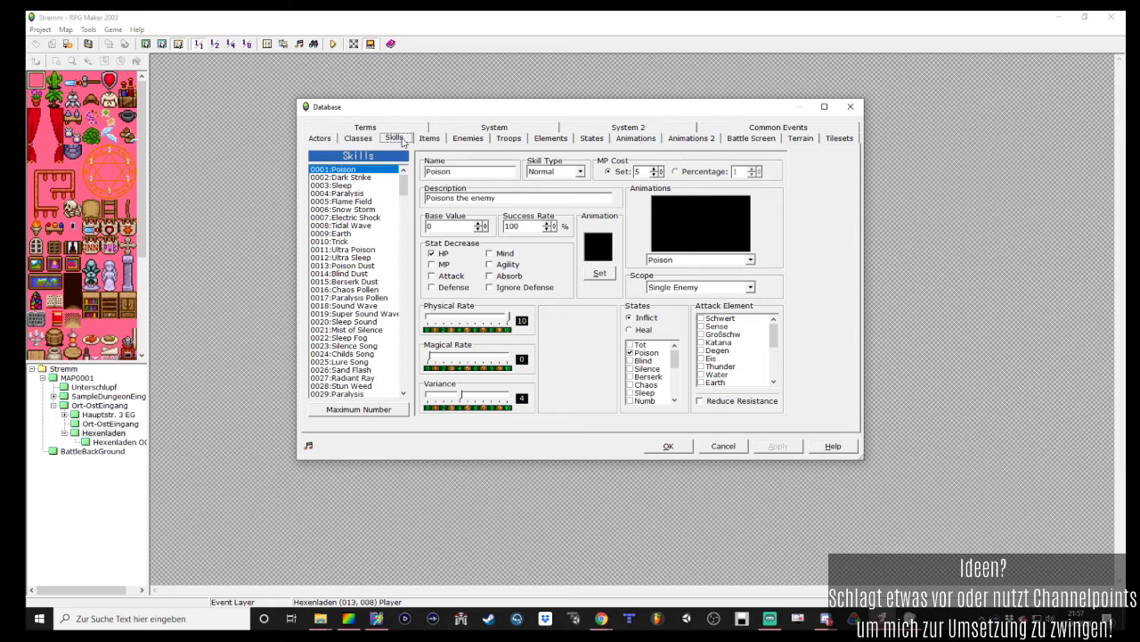
click(431, 138)
key(ctrl+c)
click(352, 314)
key(ctrl+v)
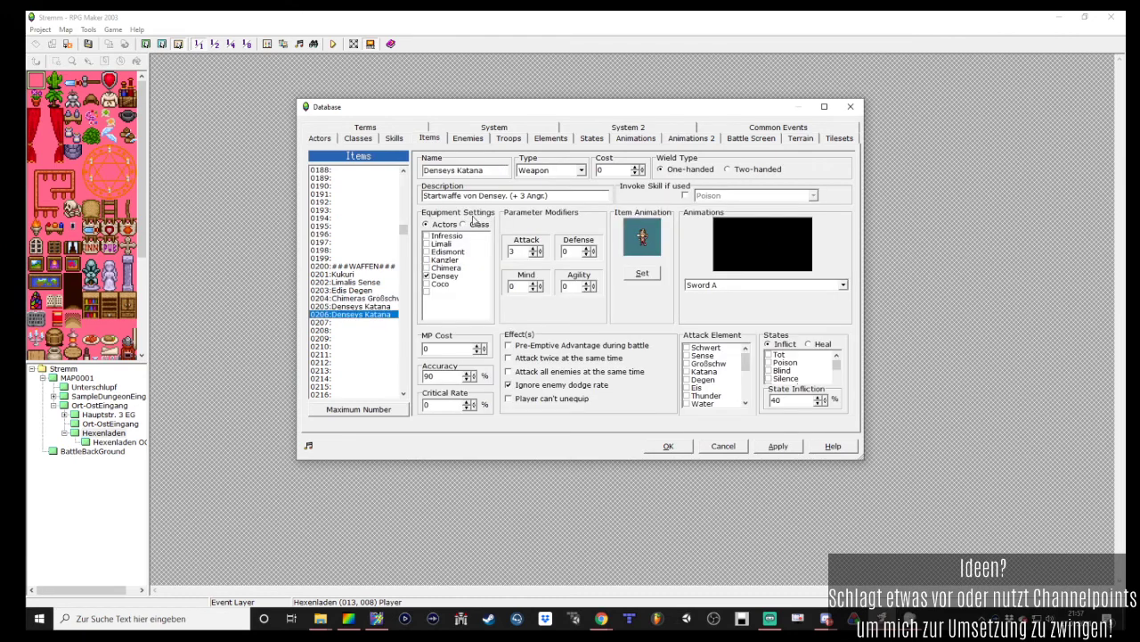
drag(484, 170, 424, 170)
text(Cocos Gewehr)
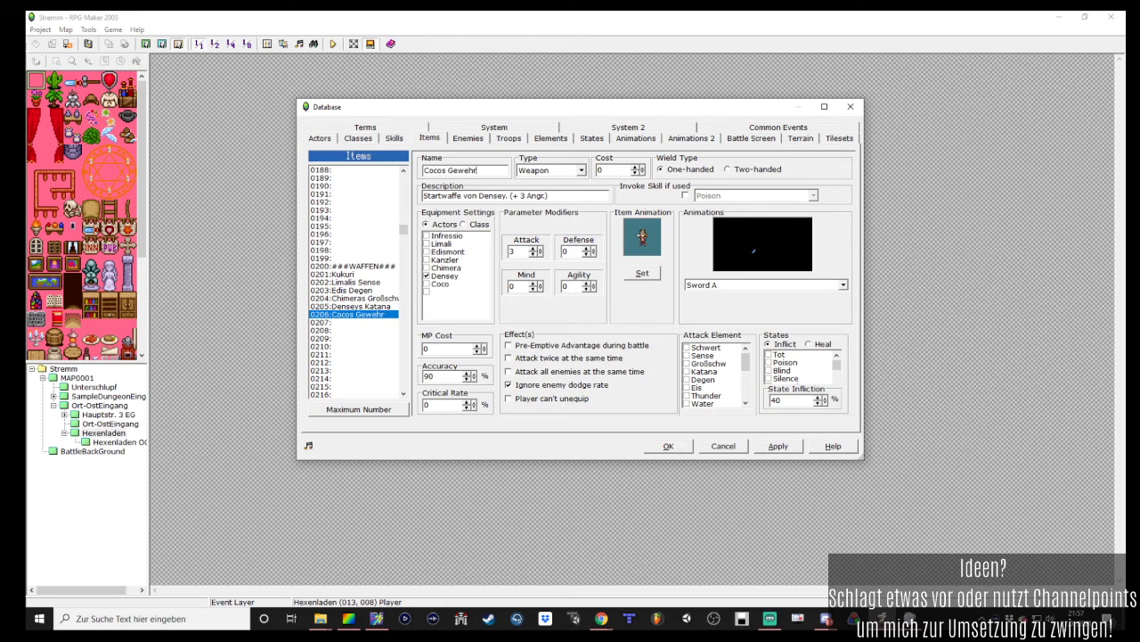
Change the description of Cocos Gewehr to "Startwaffe von Coco (+ 3 Angr.)" and apply the change
click(479, 196)
key(shift+Right)
key(shift+Right)
key(shift+Right)
key(shift+Right)
key(shift+Right)
key(shift+Right)
key(shift+Right)
key(Delete)
text(Caco)
key(Left)
key(Left)
key(BackSpace)
text(o)
click(775, 446)
Set the item animation movement of Cocos Gewehr to No Movement, keeping Weapon as the display type, and confirm
click(645, 273)
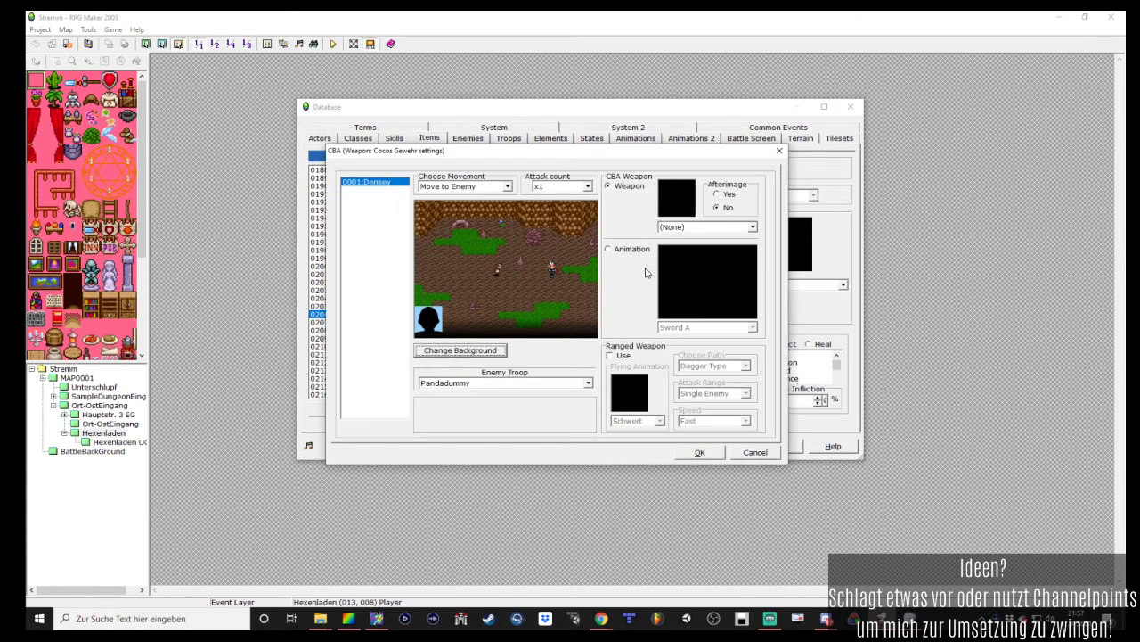
click(508, 188)
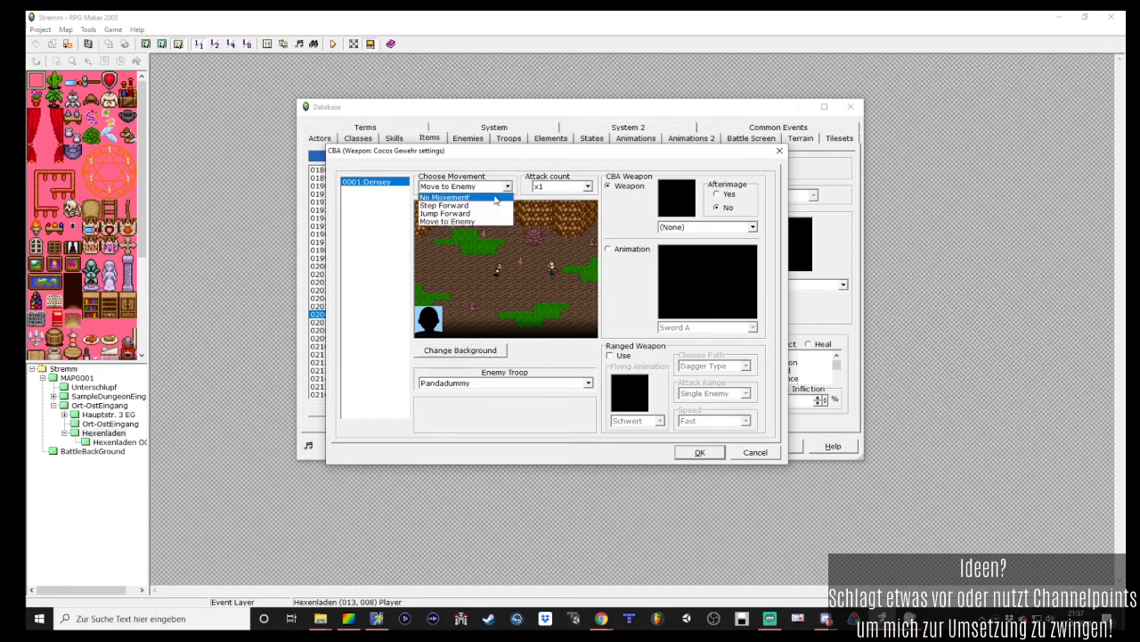
click(484, 197)
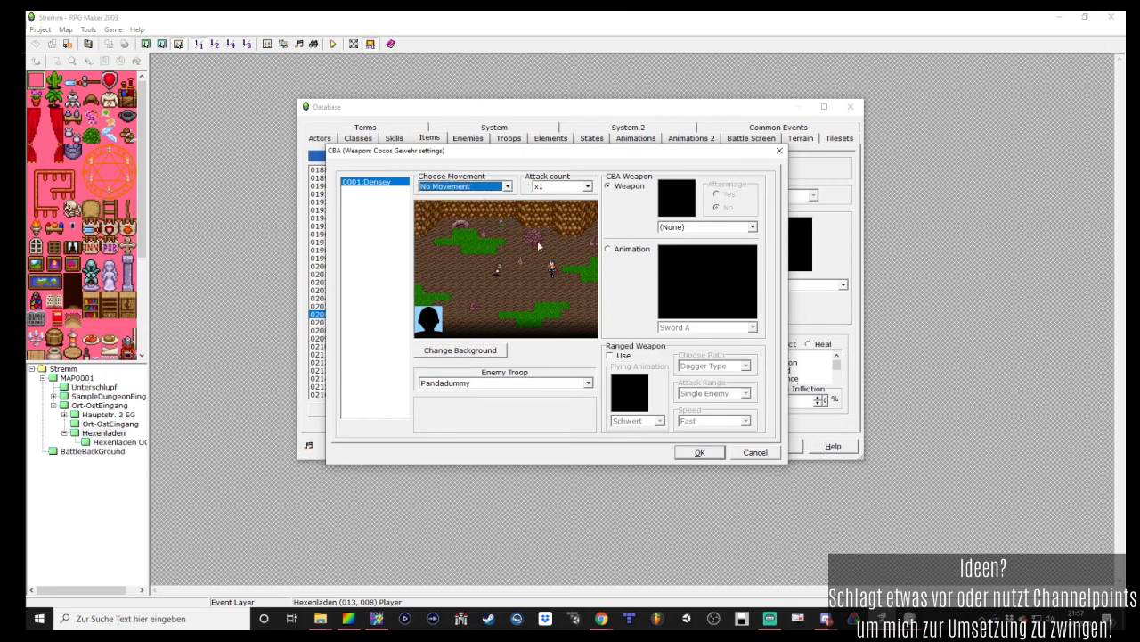
click(613, 251)
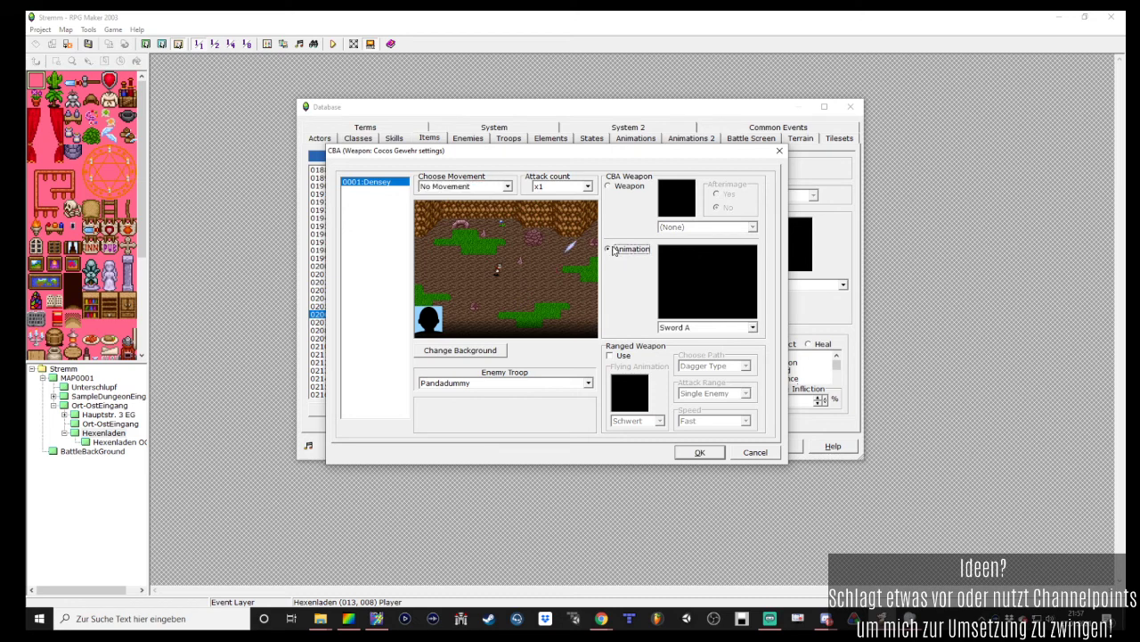
click(629, 187)
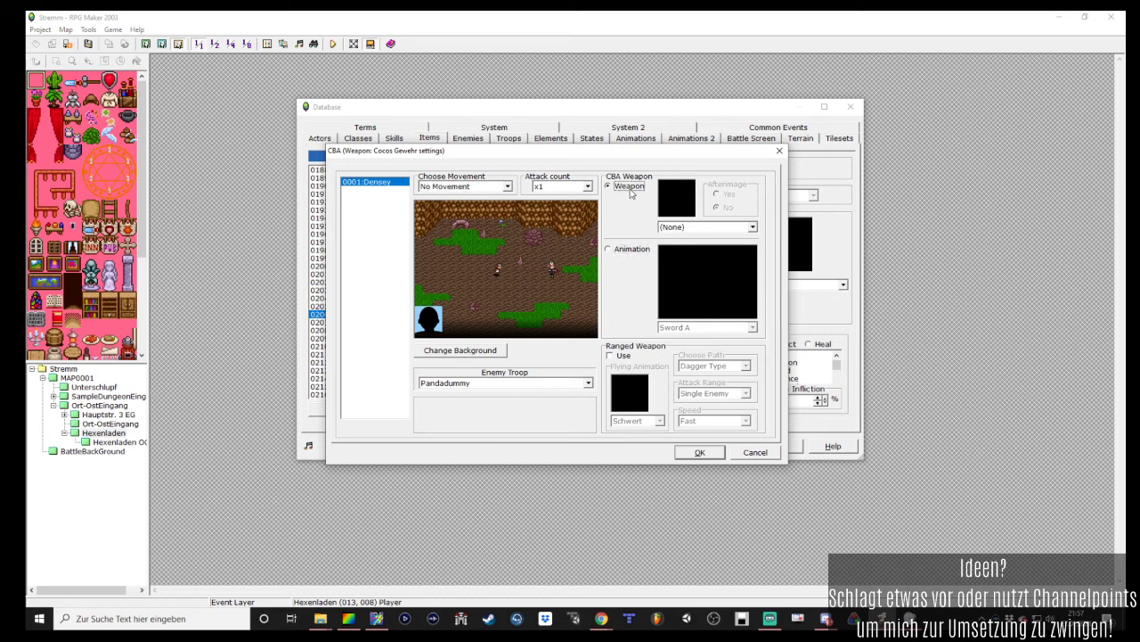
click(696, 453)
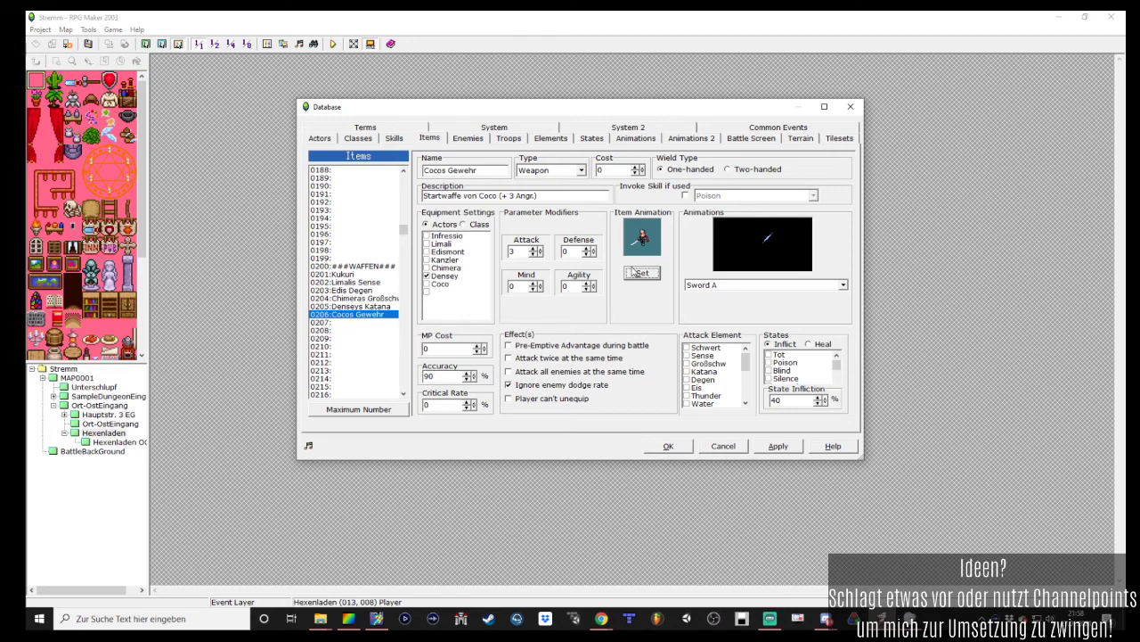
Examine the other starting weapons and the item animation settings of Edis Degen, including its movement options, without changing anything
click(363, 307)
click(364, 298)
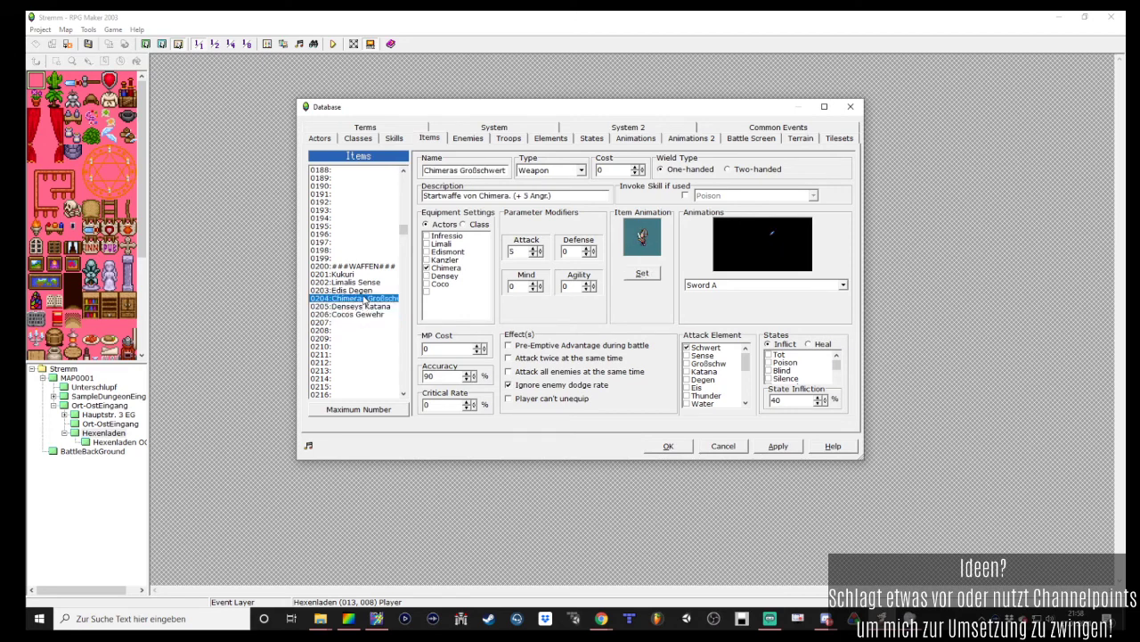
click(364, 283)
click(365, 290)
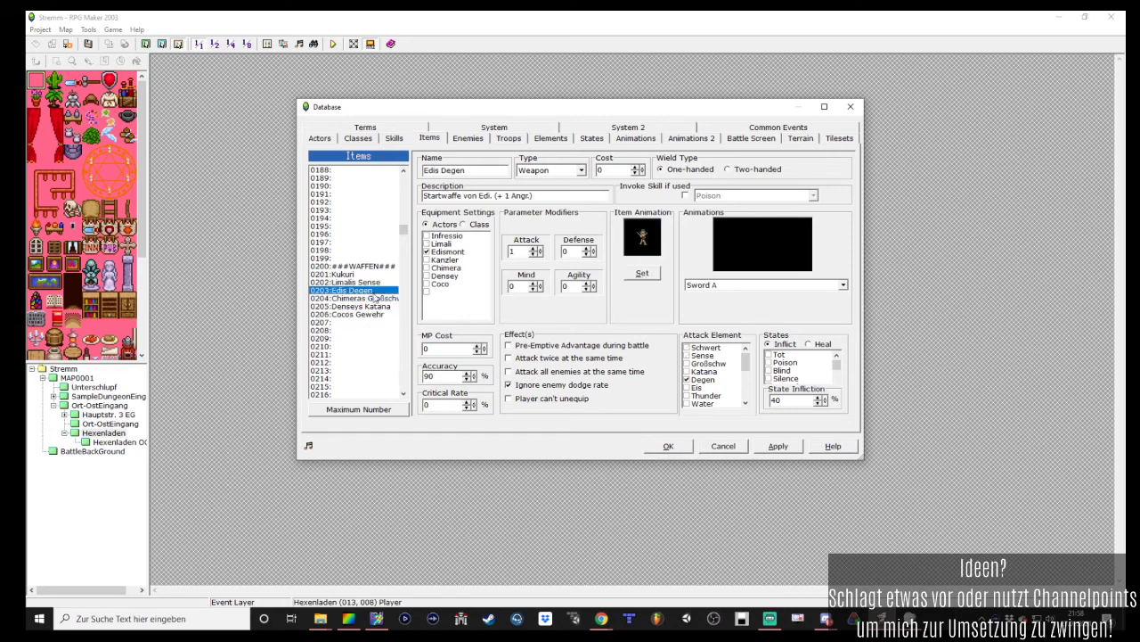
double_click(365, 290)
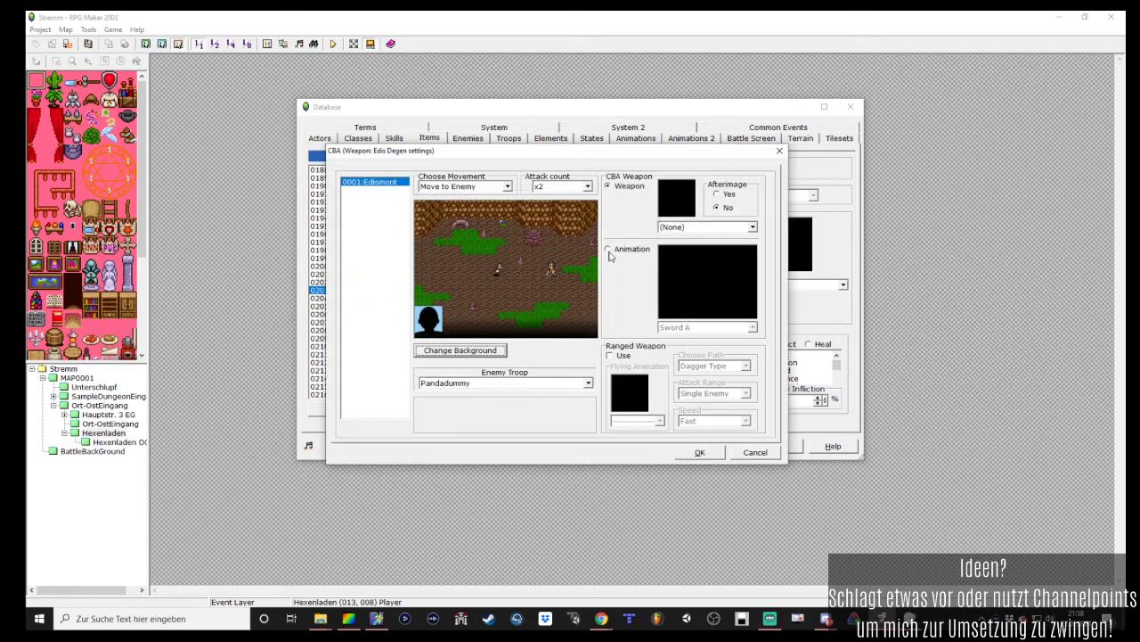
click(503, 189)
click(467, 223)
click(754, 452)
Reopen the item animation settings of Cocos Gewehr, select No Movement again and confirm
click(369, 314)
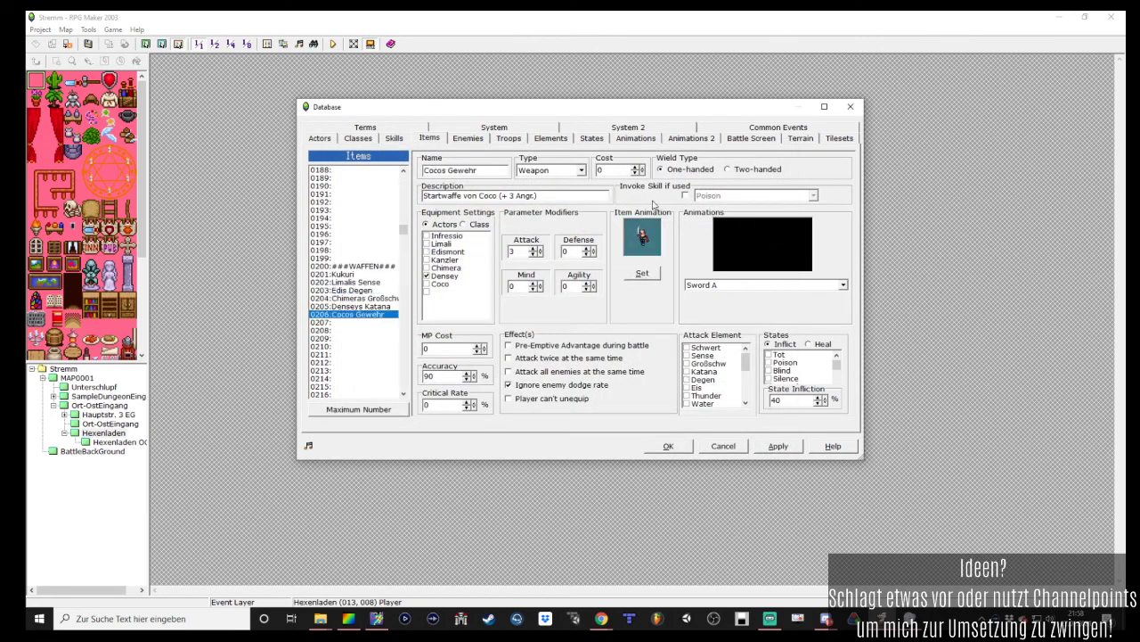
click(642, 273)
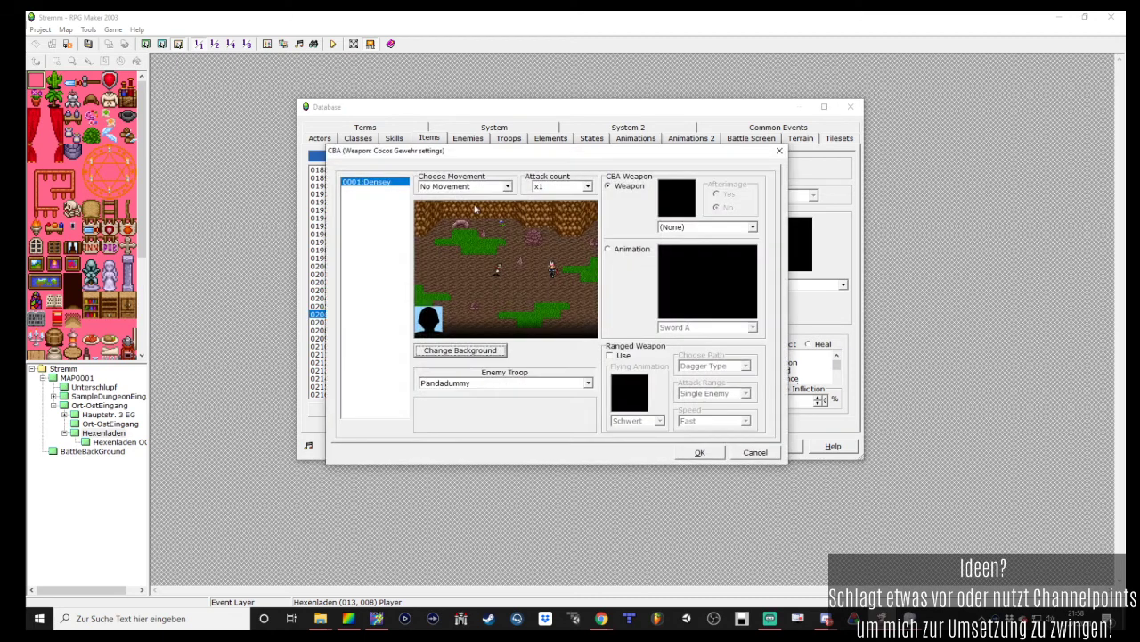
click(484, 187)
click(475, 199)
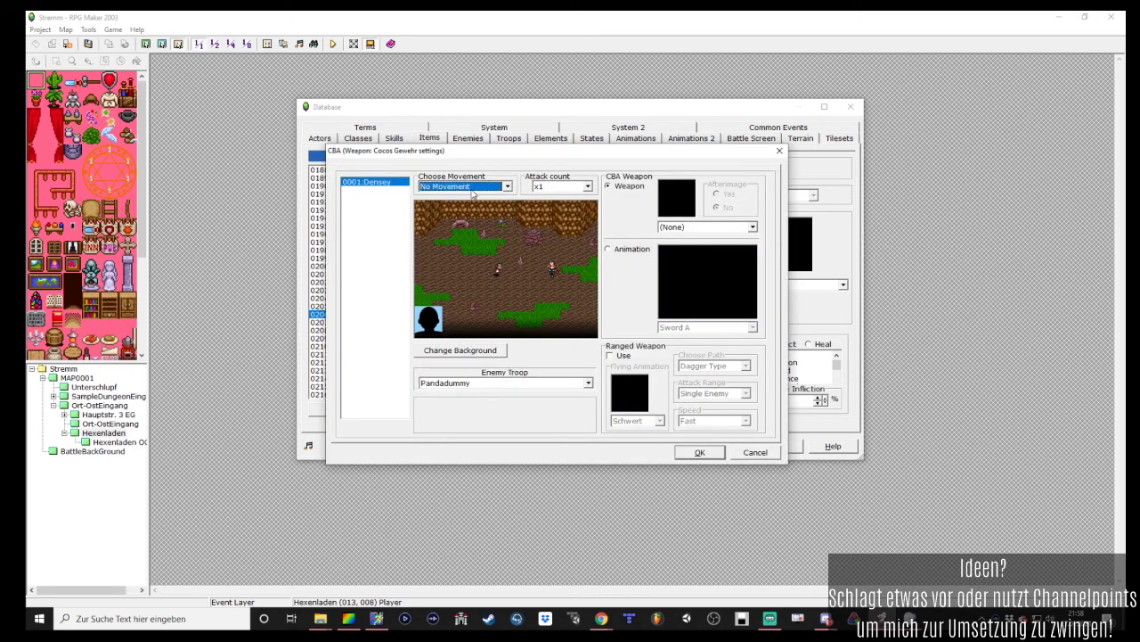
click(472, 189)
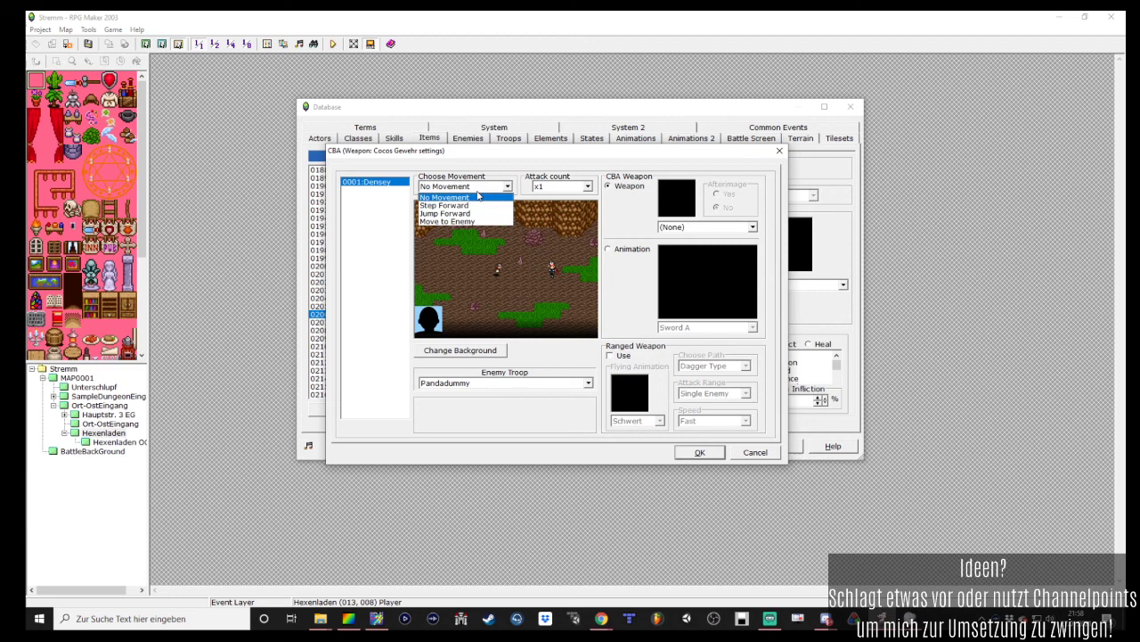
click(470, 200)
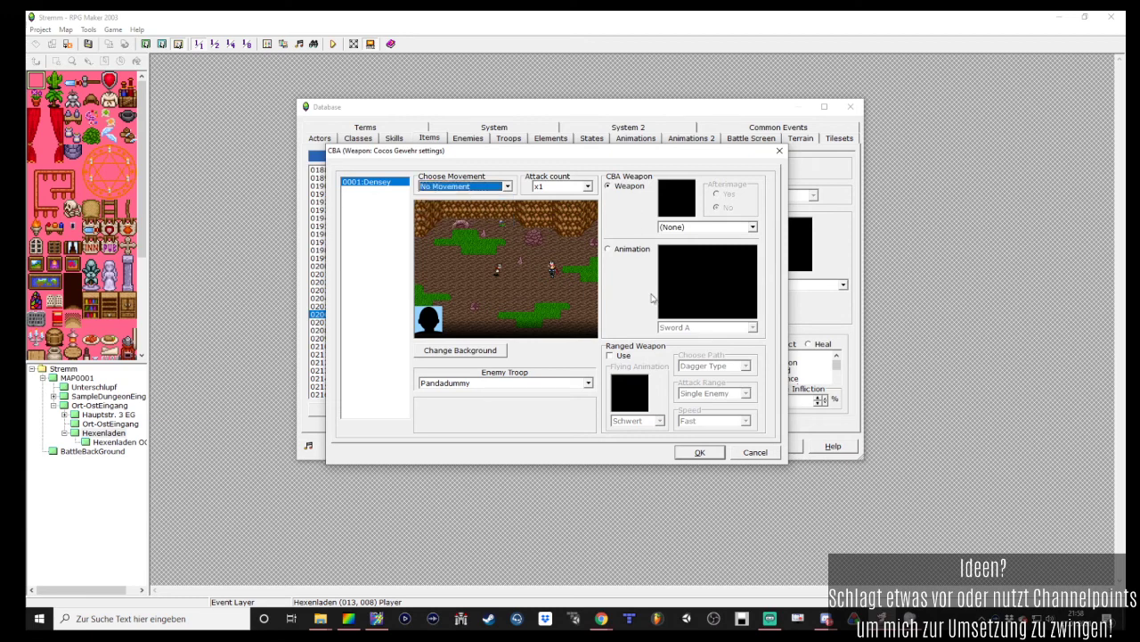
click(698, 452)
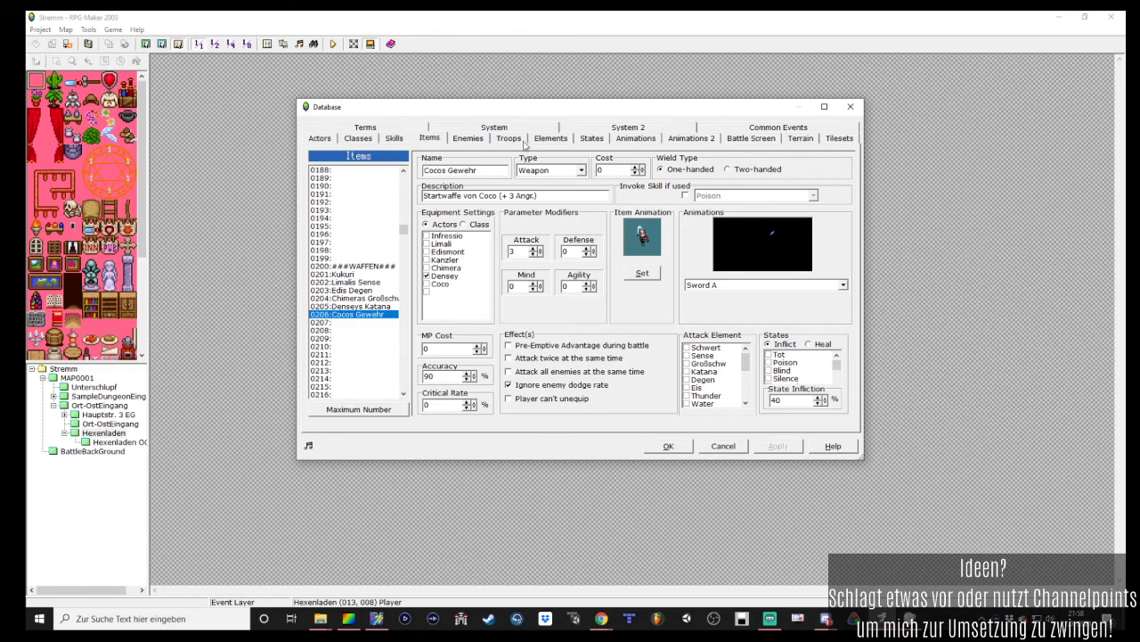
Copy the element Degen into entry 0006, rename the copy Knifte and apply the change
click(559, 140)
click(348, 203)
key(ctrl+c)
click(351, 211)
key(ctrl+v)
double_click(428, 172)
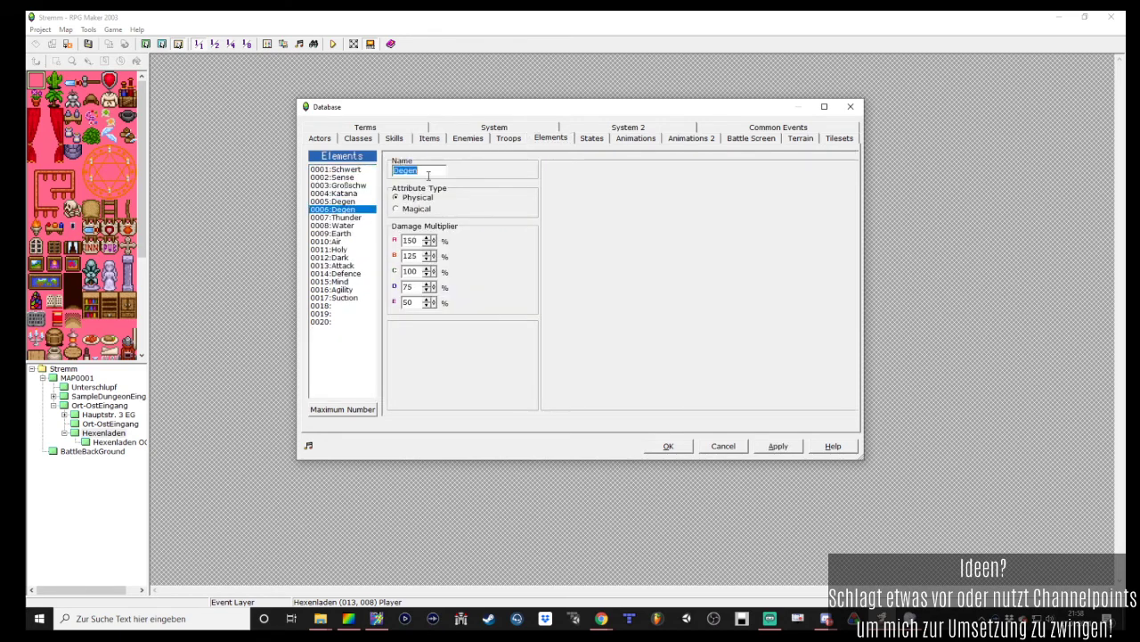
text(Knifte)
click(776, 446)
Make Cocos Gewehr equippable by Coco instead of Densey, assign it the Knifte attack element and apply the changes
click(428, 139)
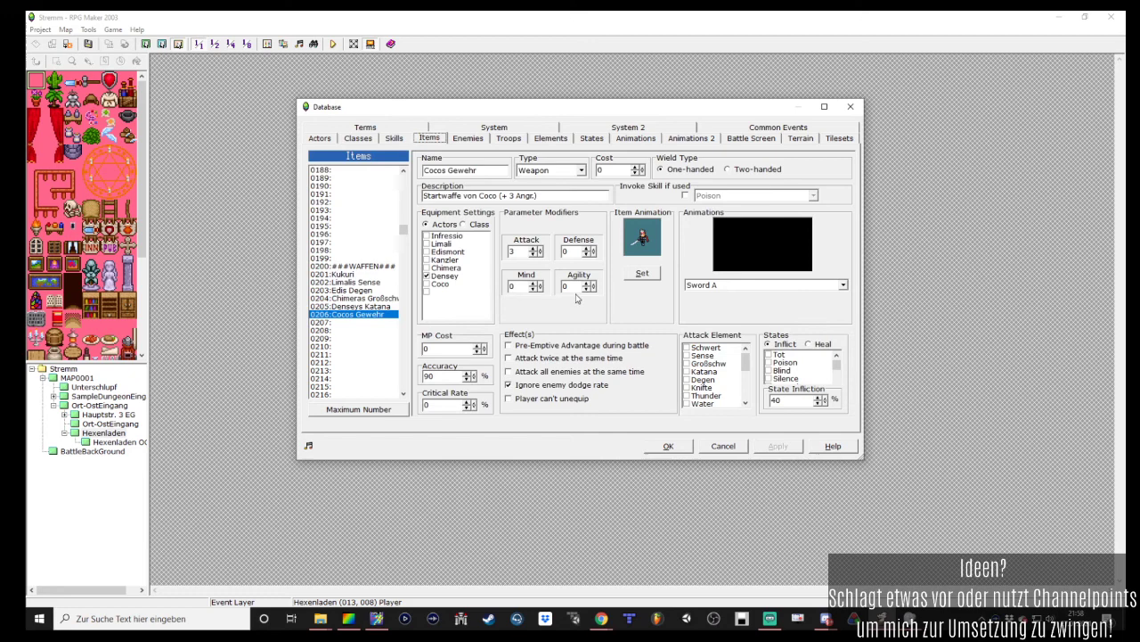
click(427, 284)
click(428, 276)
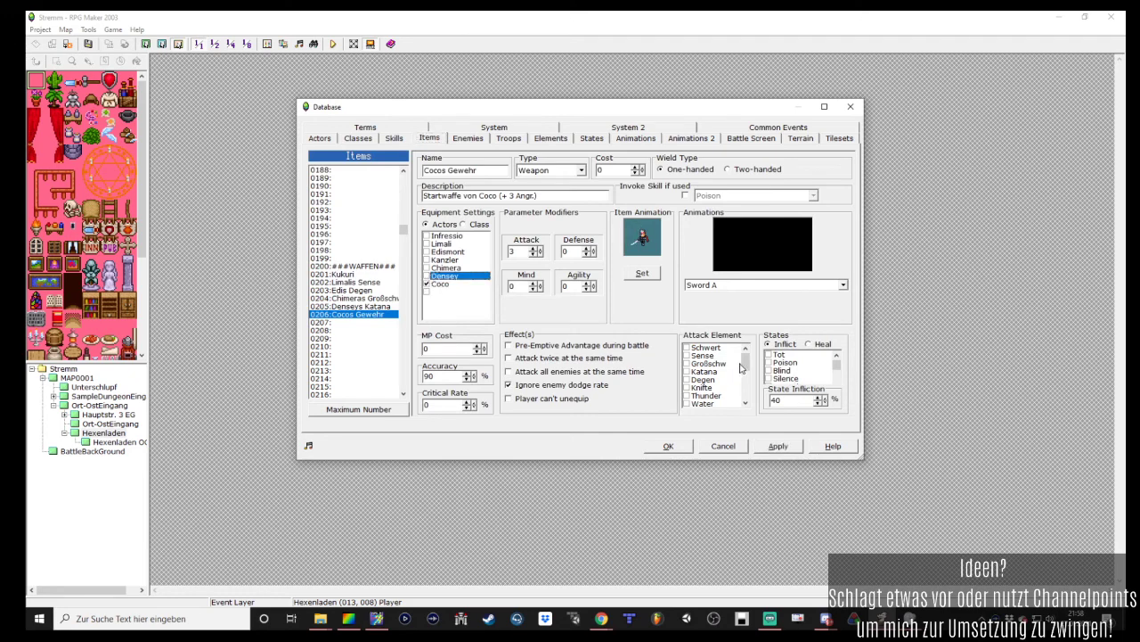
click(687, 387)
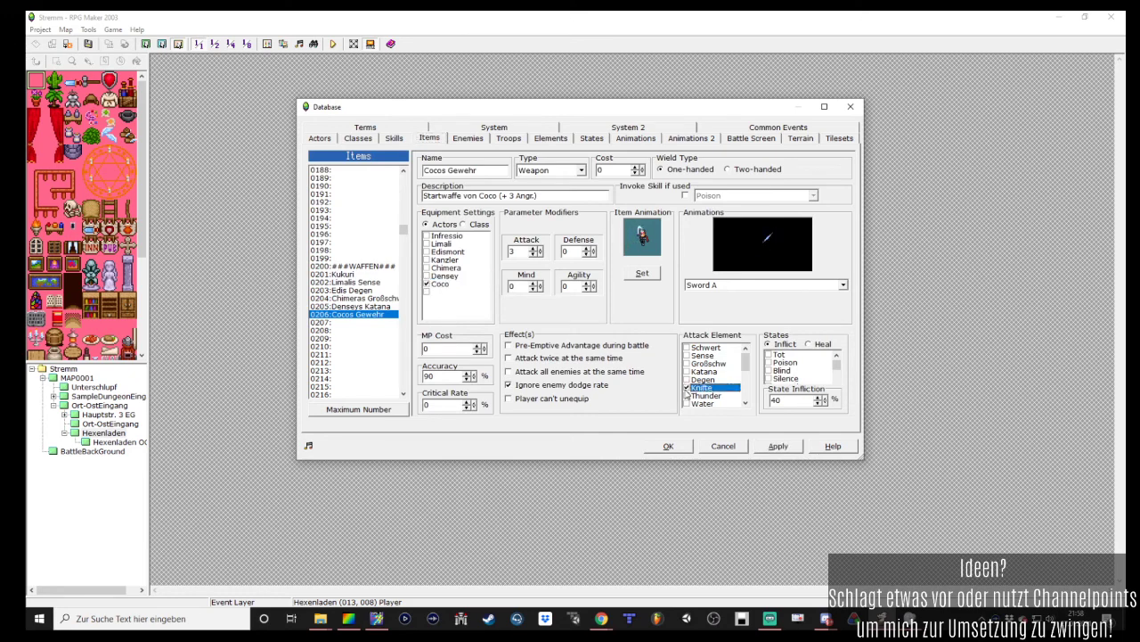
click(776, 447)
Set the attack animation of Cocos Gewehr to Spear B and apply the change
click(842, 284)
scroll(800, 319, down, 2)
scroll(800, 319, down, 3)
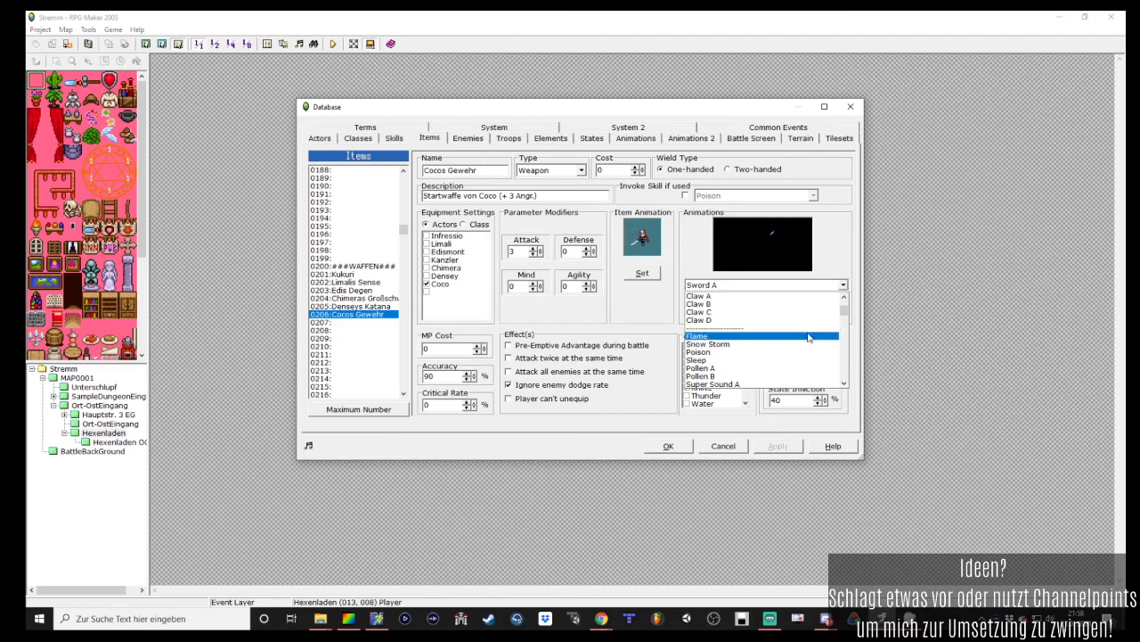
drag(844, 312, 842, 336)
scroll(790, 350, up, 4)
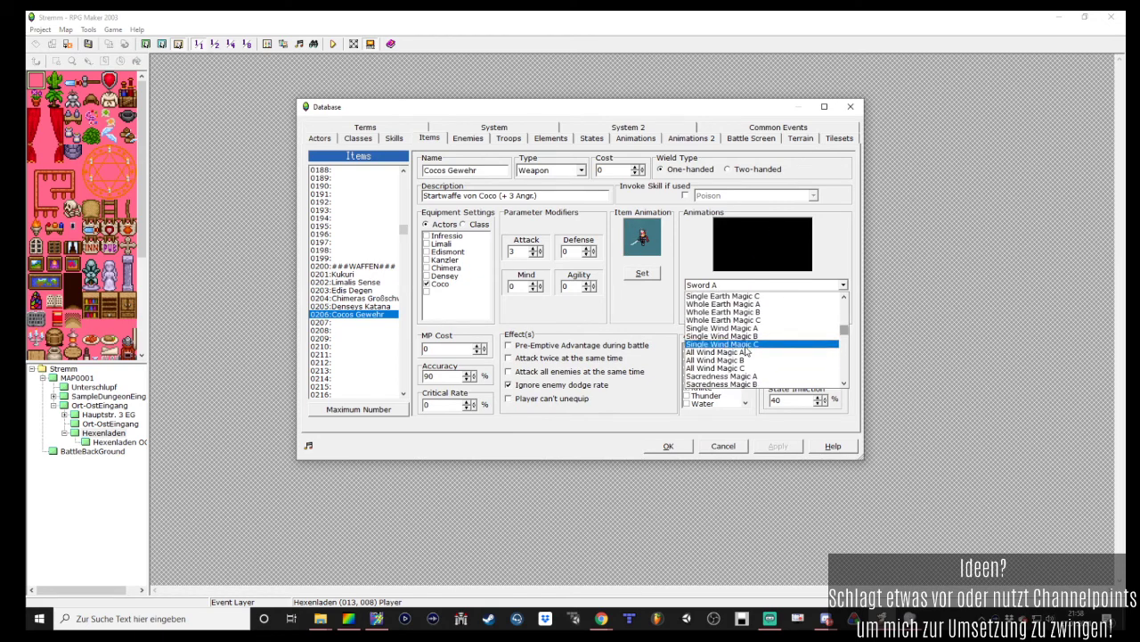
scroll(789, 350, up, 5)
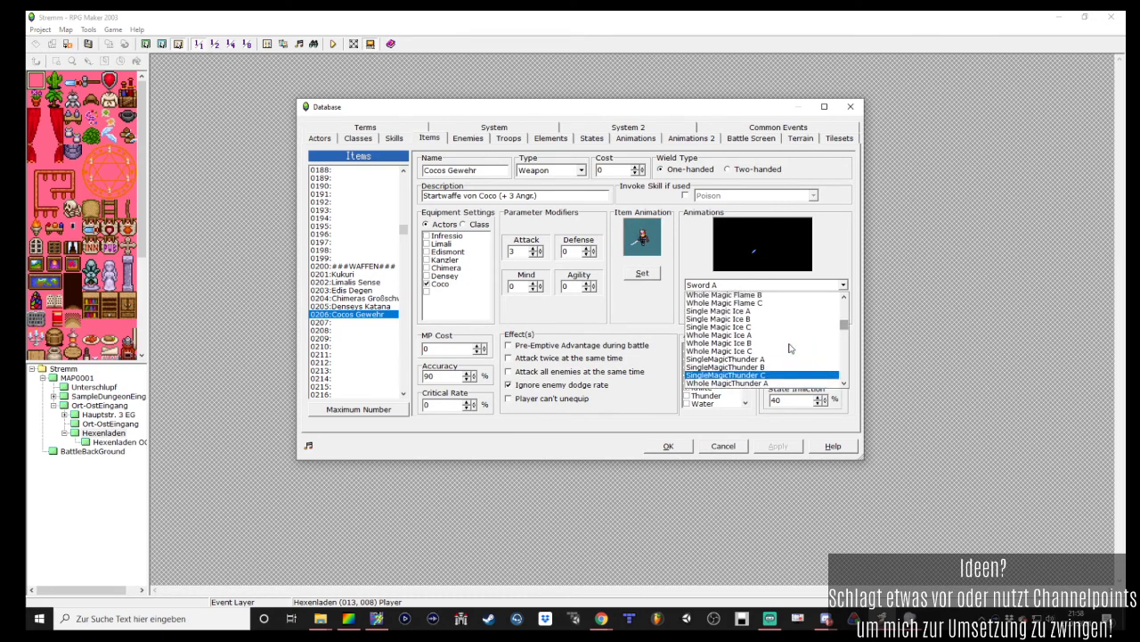
scroll(790, 338, down, 1)
scroll(796, 337, up, 1)
scroll(764, 346, up, 3)
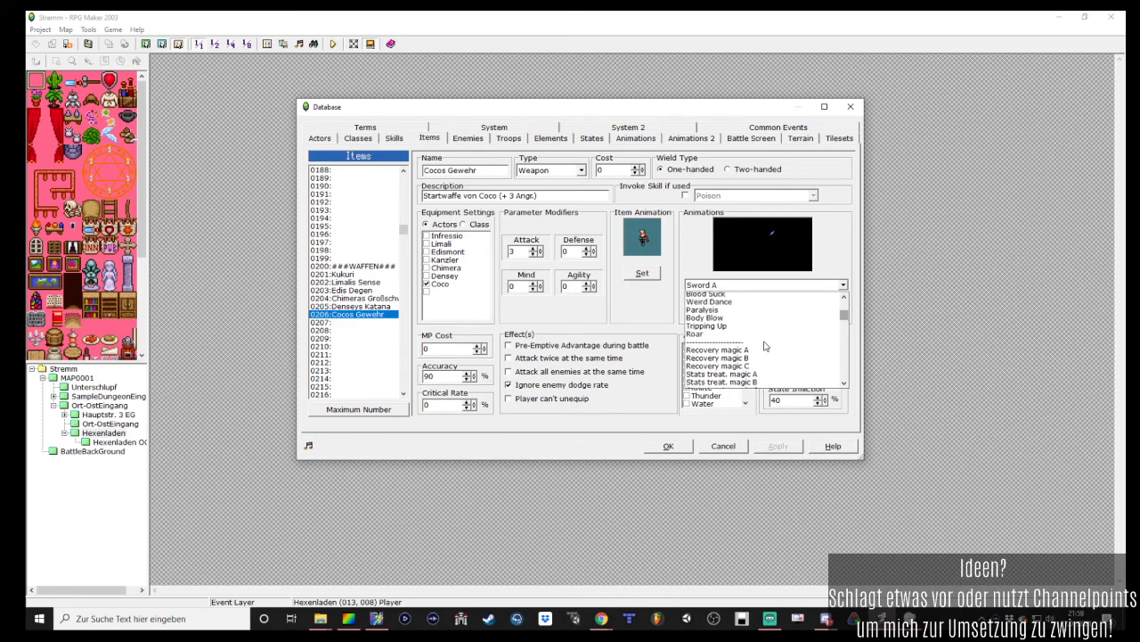
scroll(763, 346, up, 4)
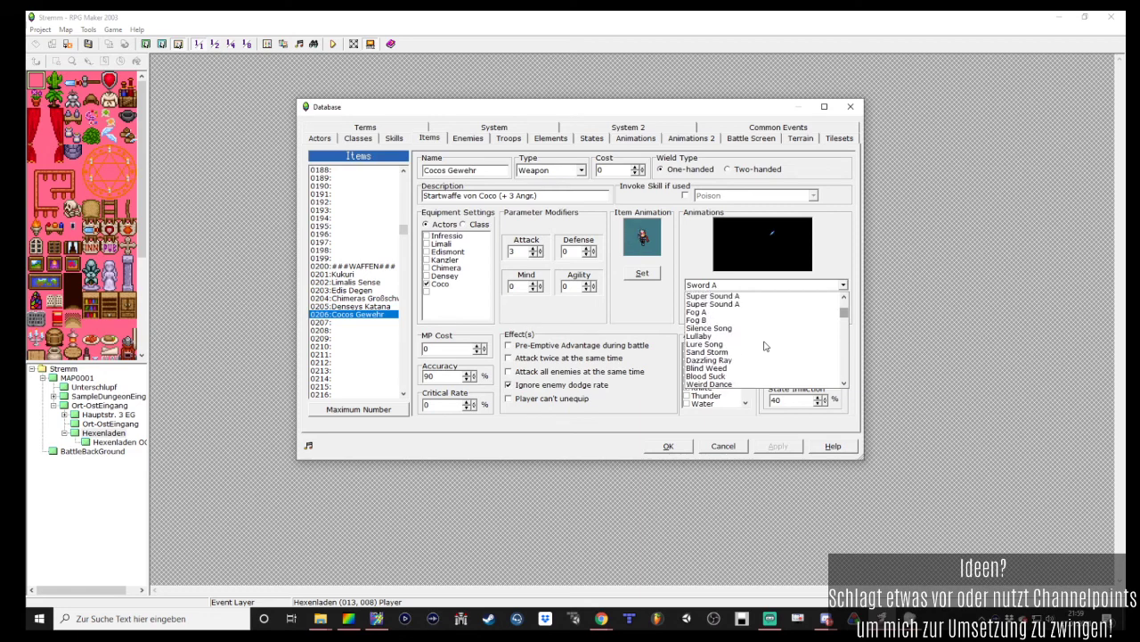
scroll(764, 346, up, 4)
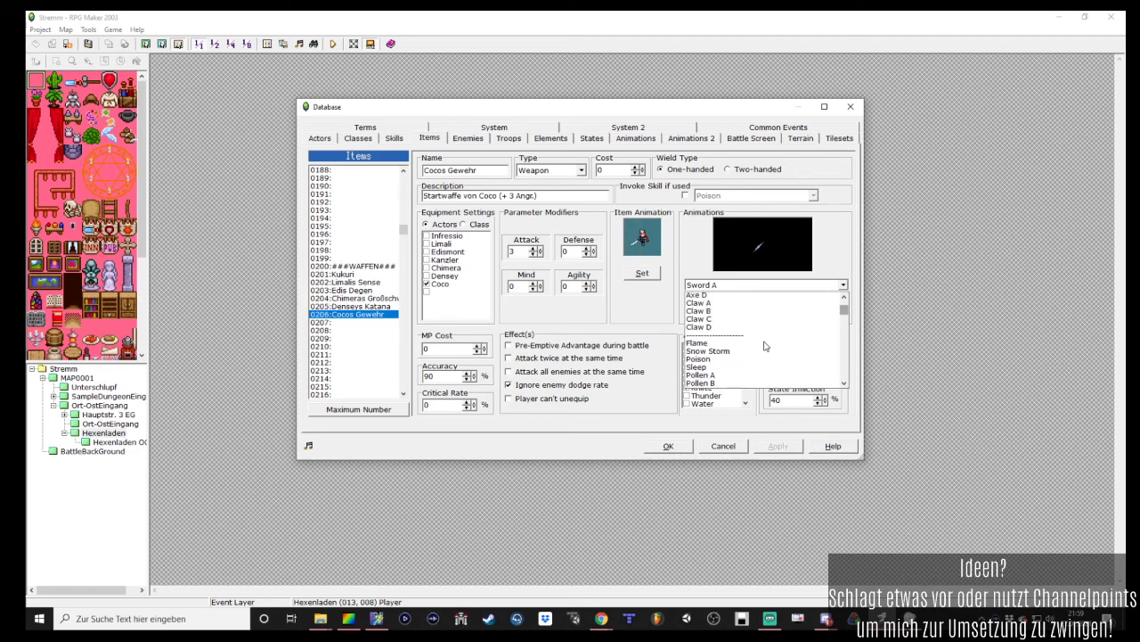
scroll(757, 344, up, 2)
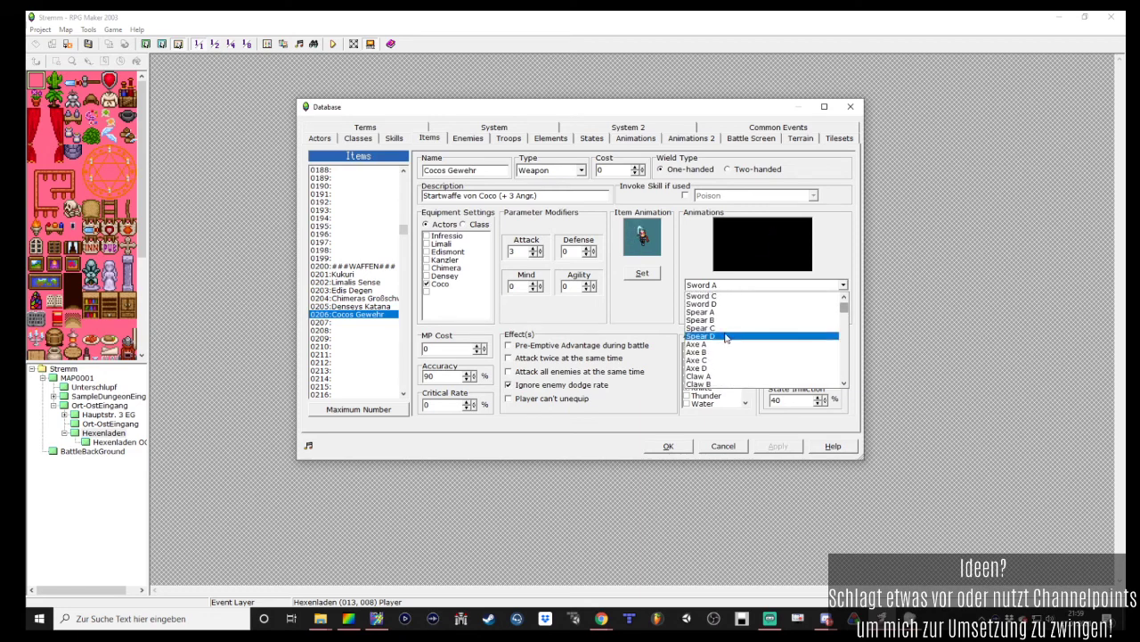
click(725, 336)
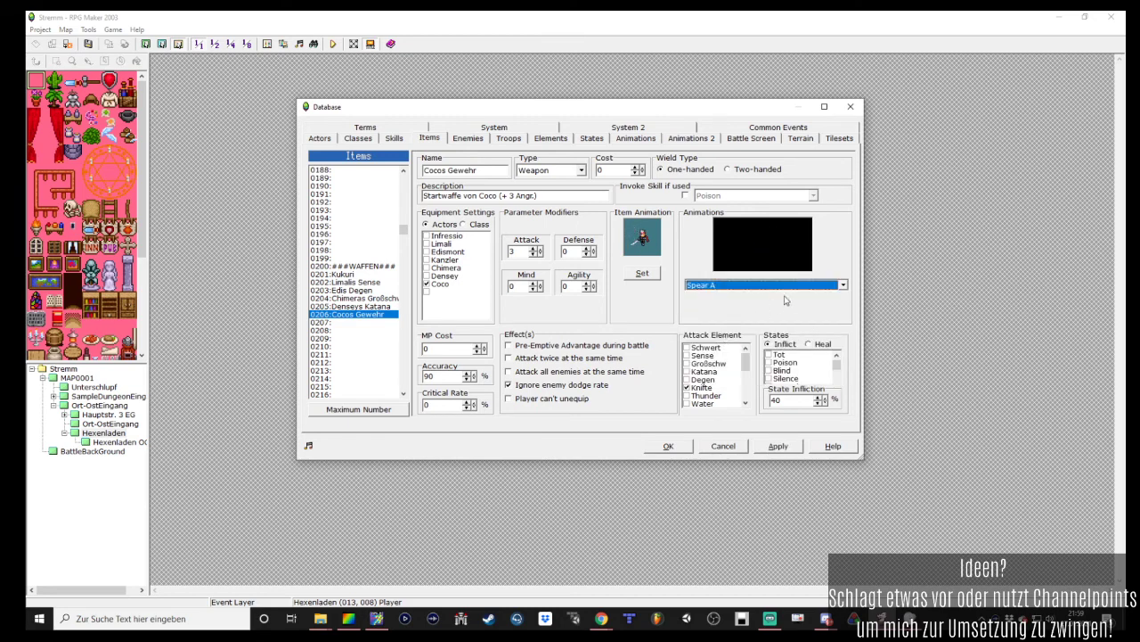
click(818, 286)
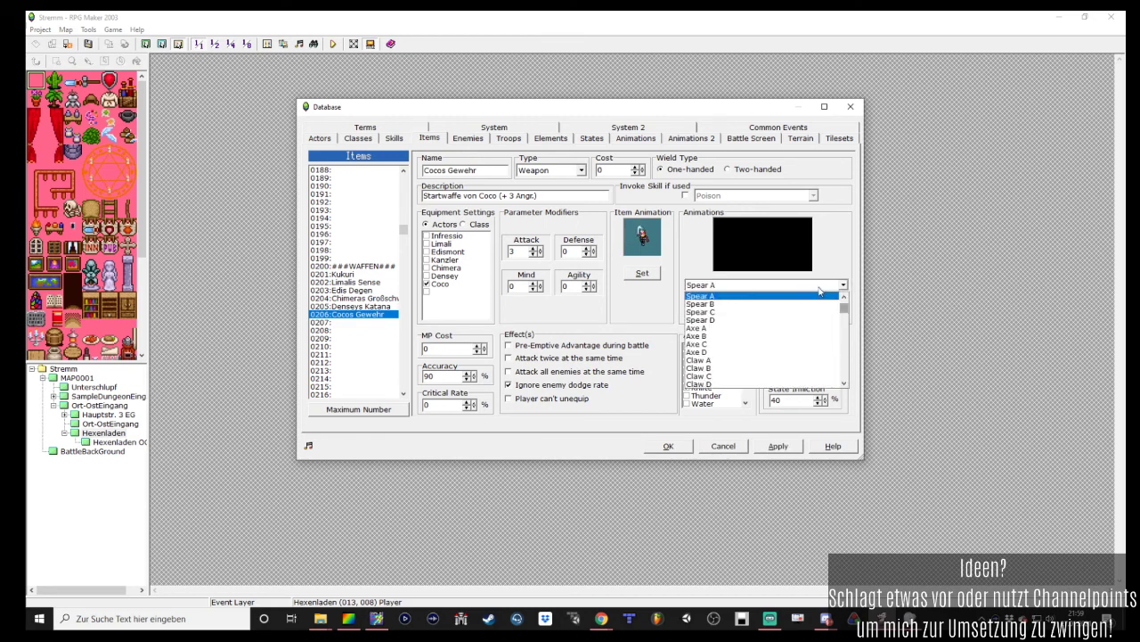
click(777, 299)
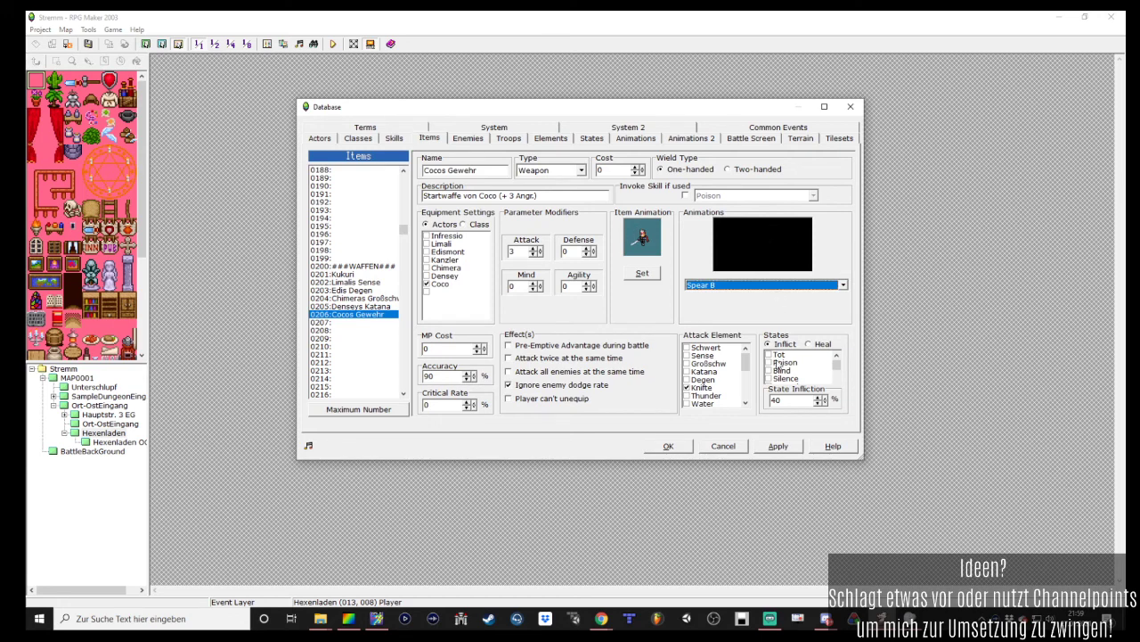
click(774, 448)
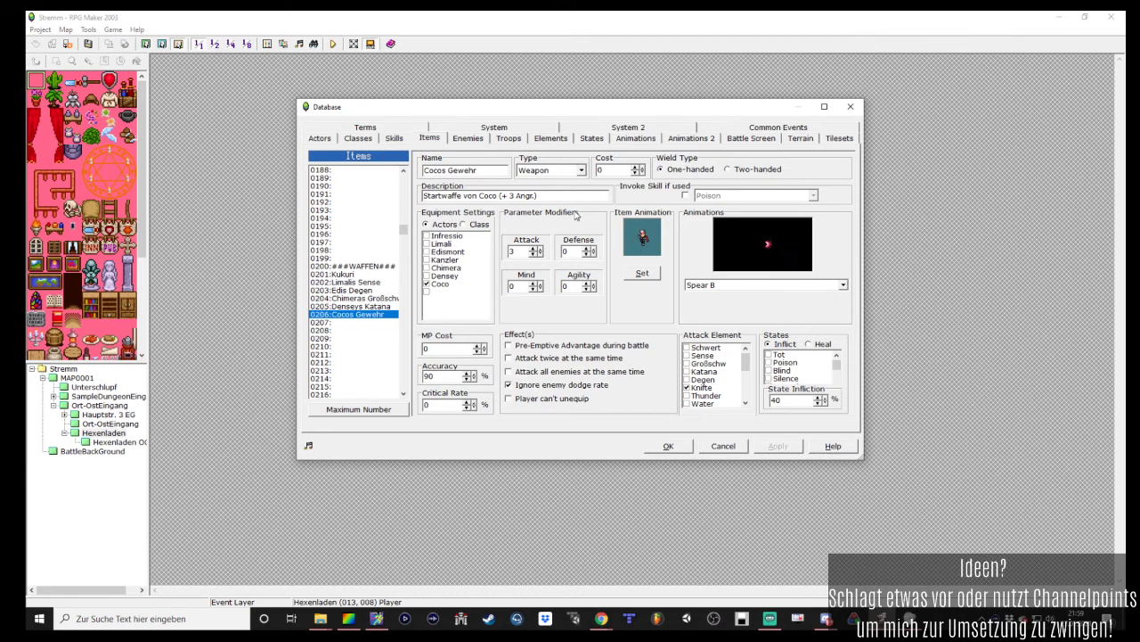
Compare Cocos Gewehr with the other weapons and confirm its item animation settings for the actor Coco with No Movement
mouse_move(365, 307)
mouse_down()
mouse_move(364, 278)
mouse_move(360, 291)
mouse_up()
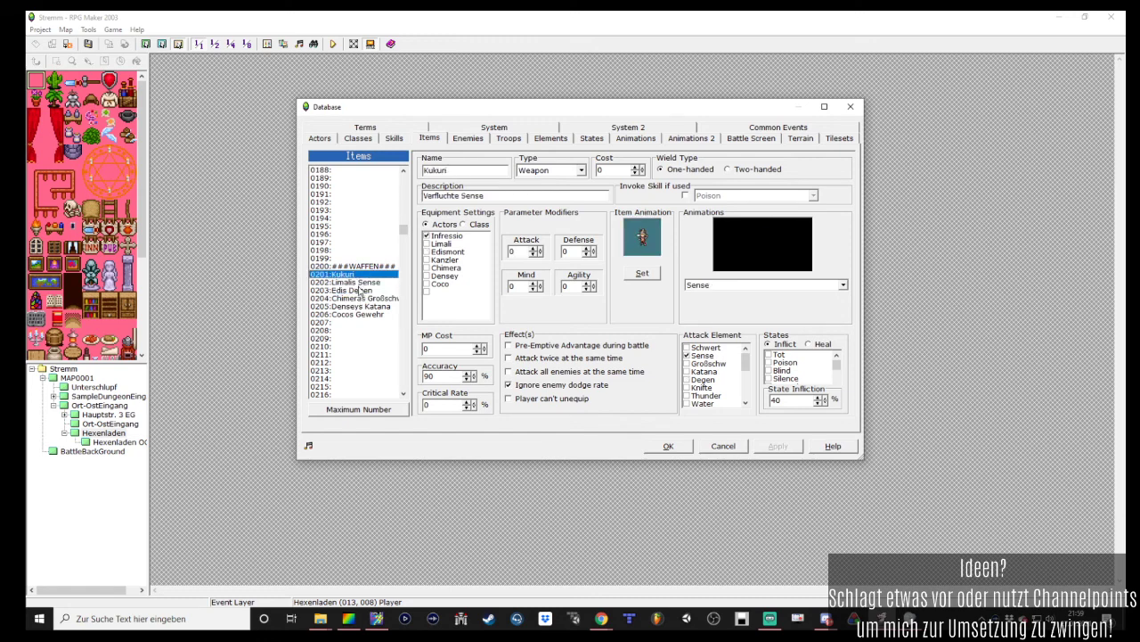
click(360, 314)
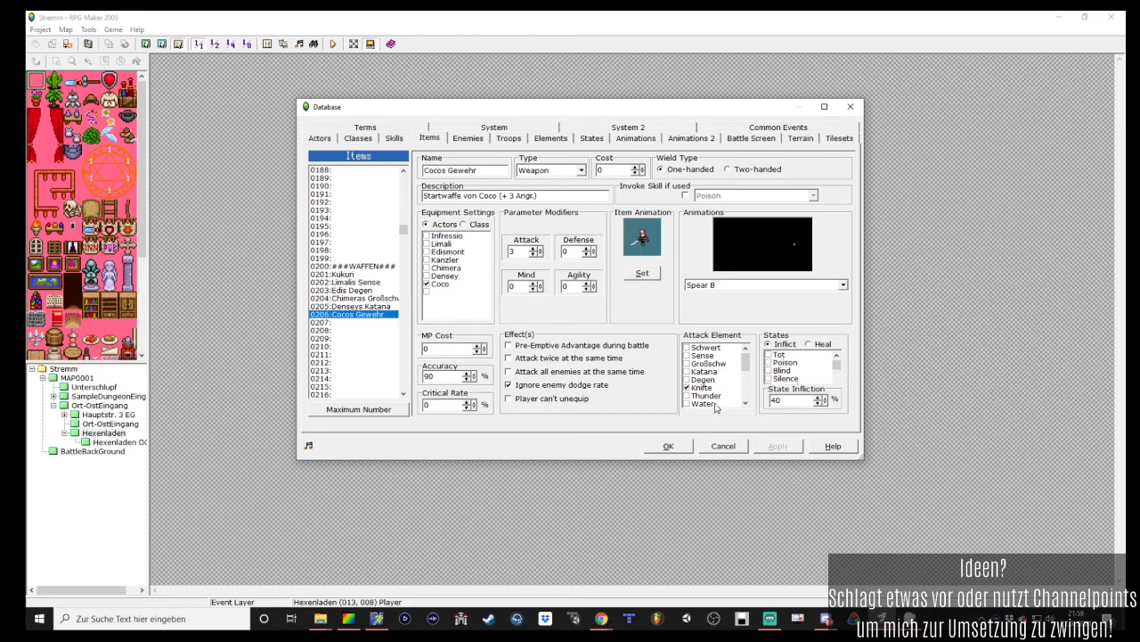
click(654, 273)
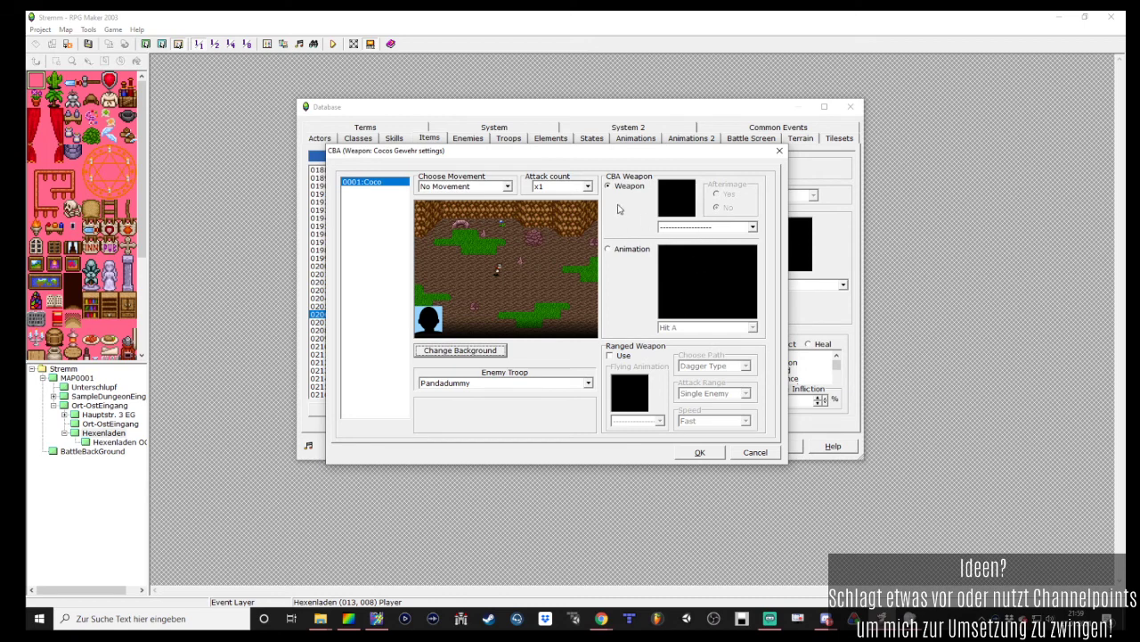
click(695, 453)
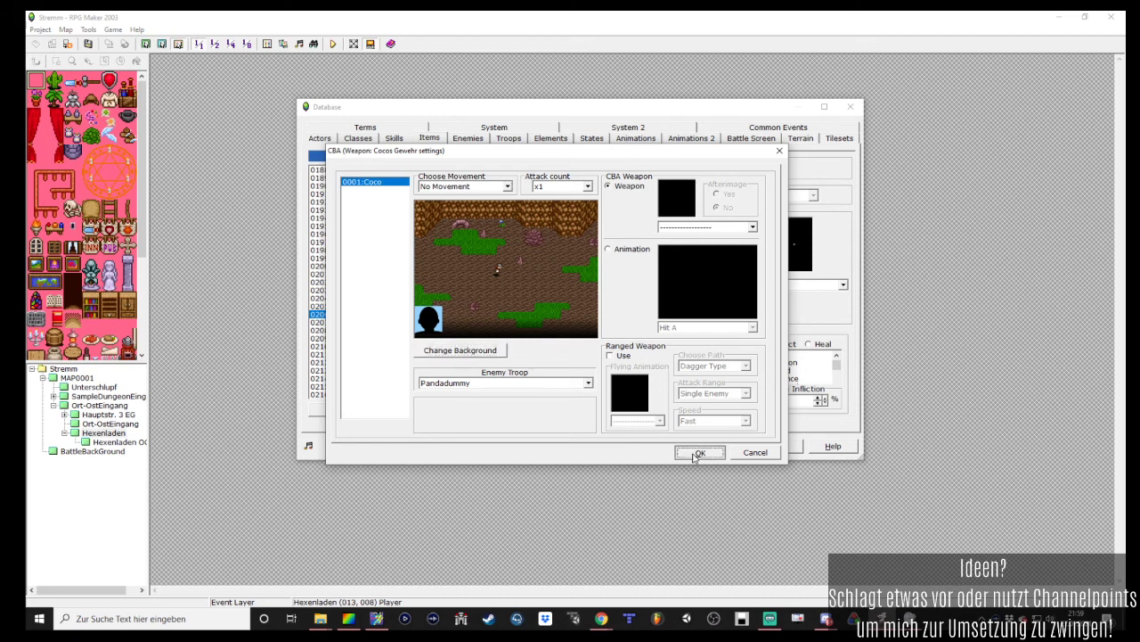
click(372, 314)
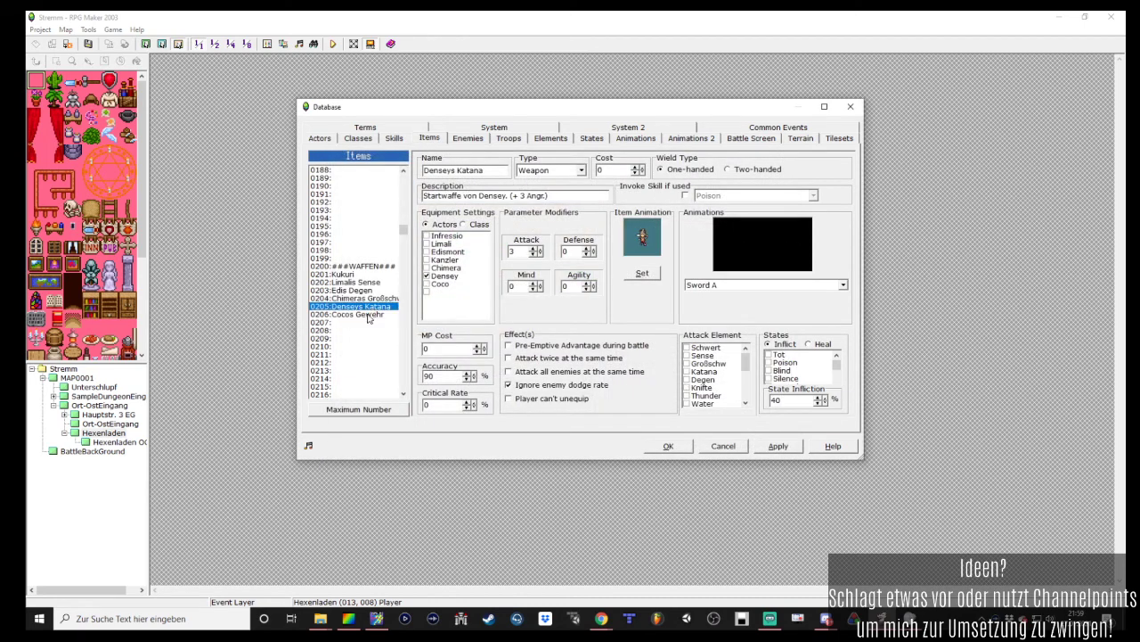
click(641, 274)
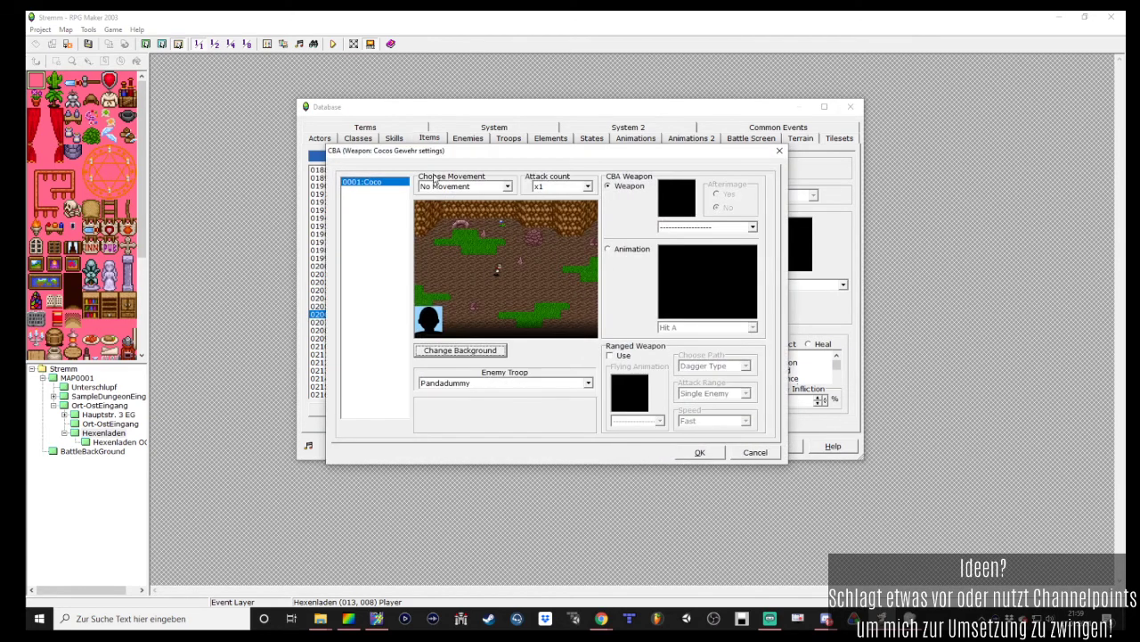
click(699, 452)
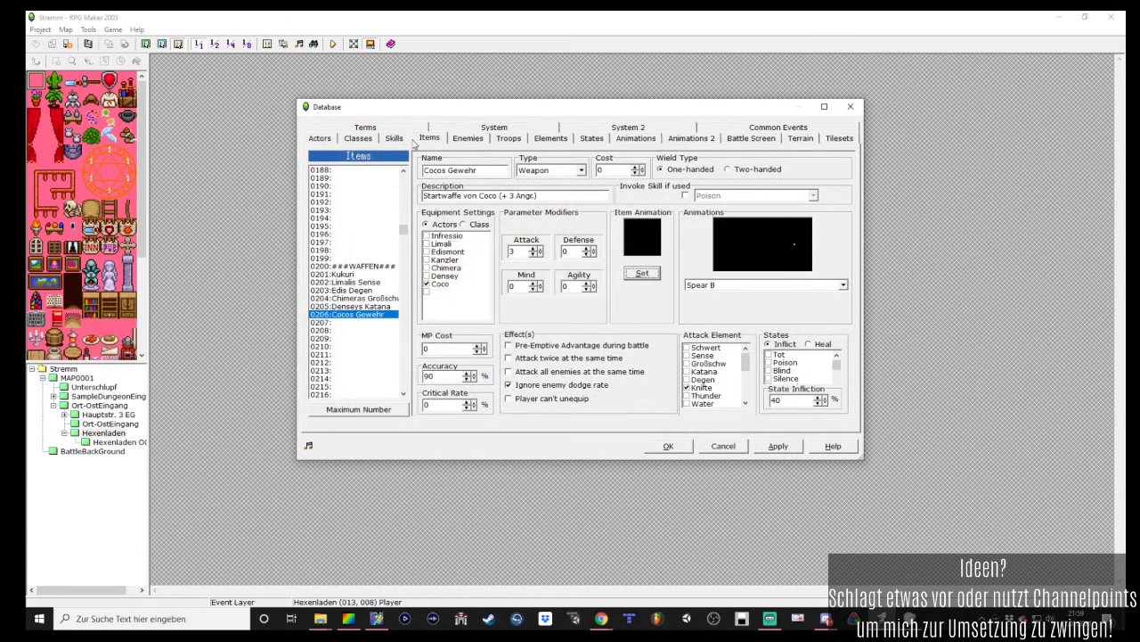
In the Coco battler animation set, make Idle Movement a battle animation and assign it CocoIdle
click(319, 138)
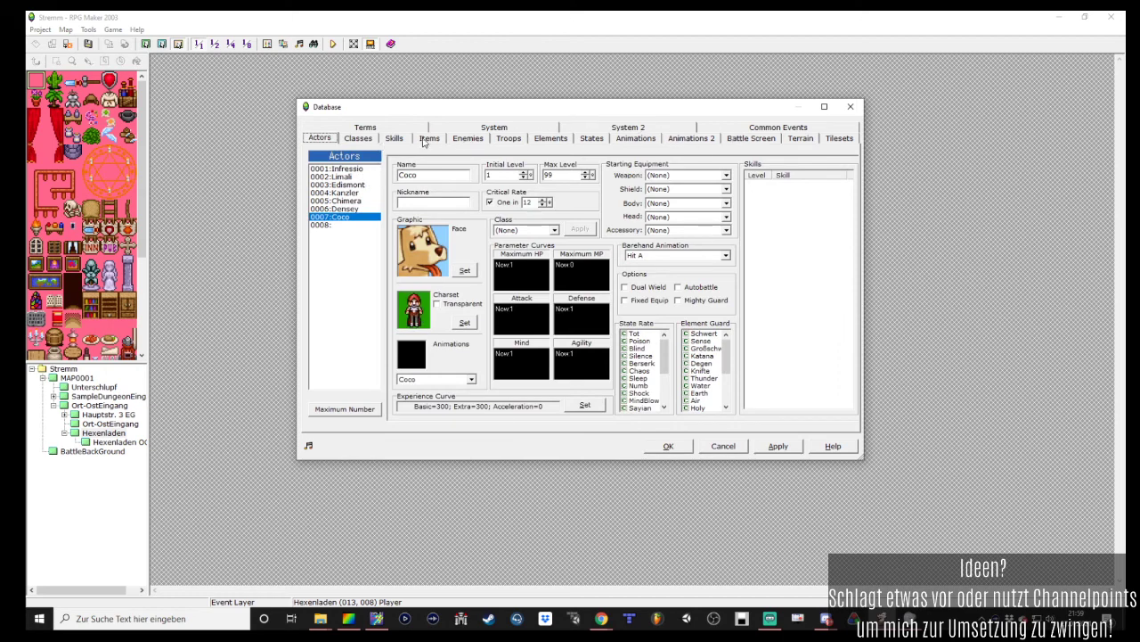
click(692, 138)
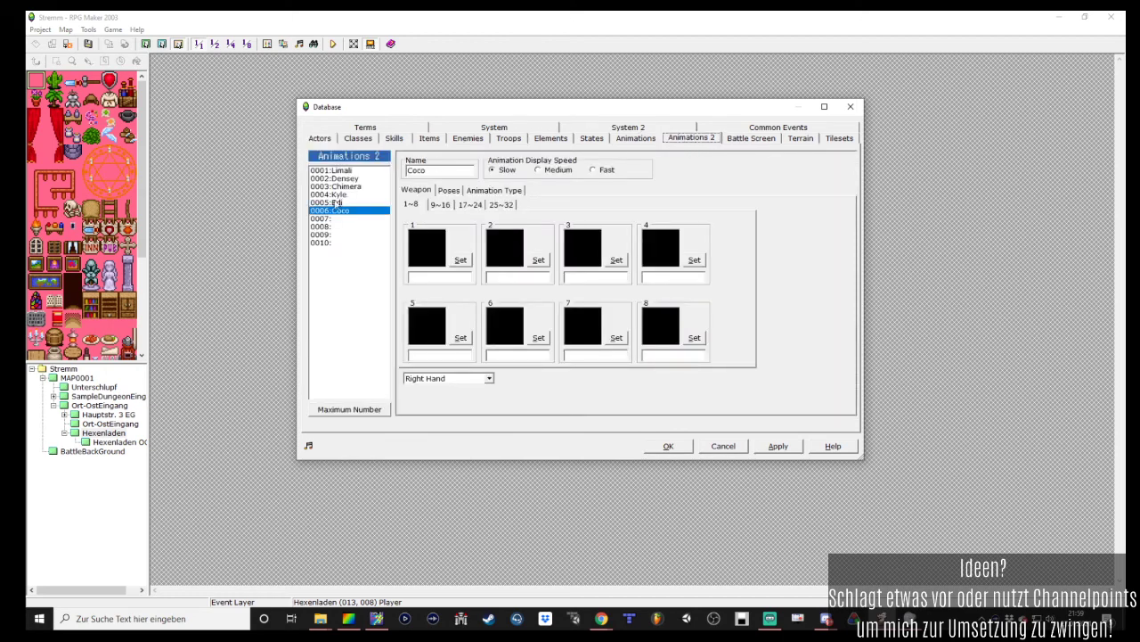
click(494, 190)
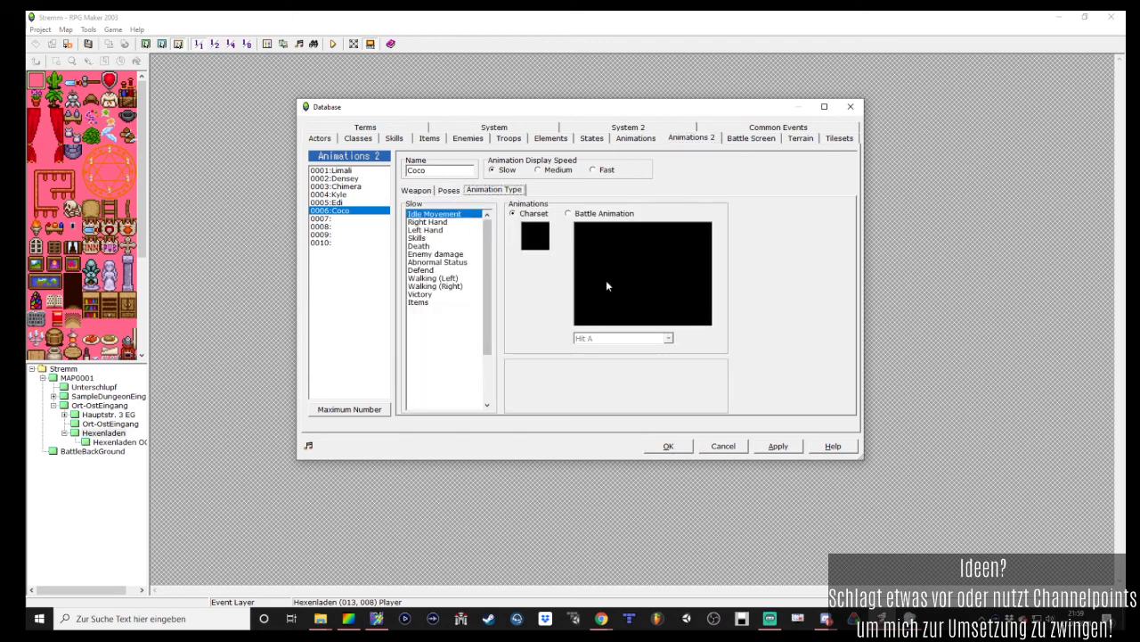
click(597, 214)
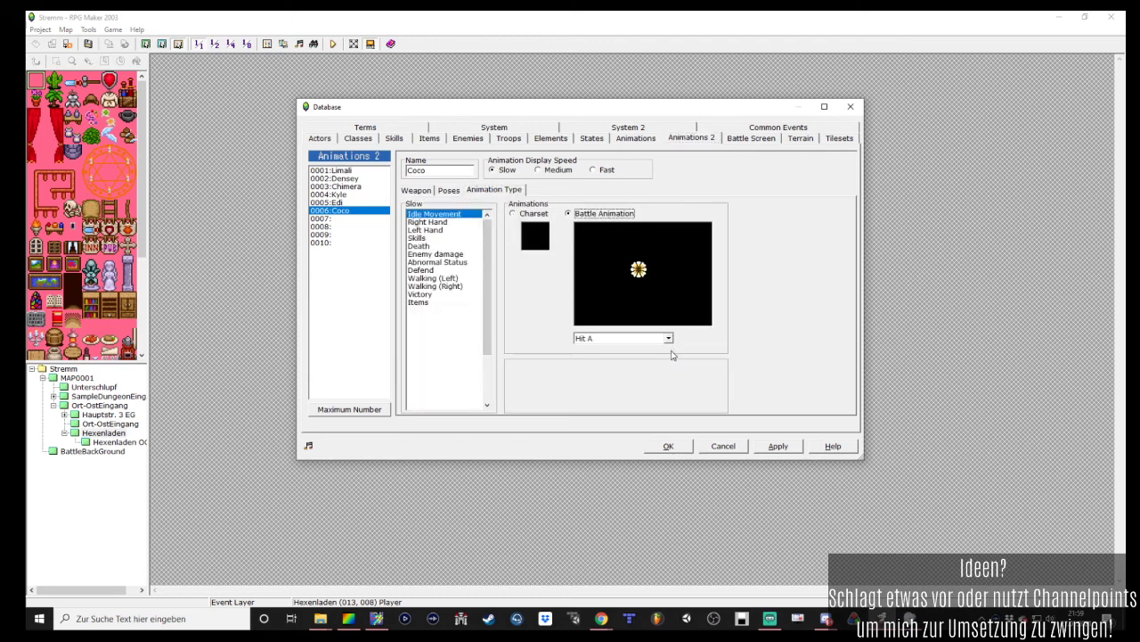
click(669, 339)
key(c)
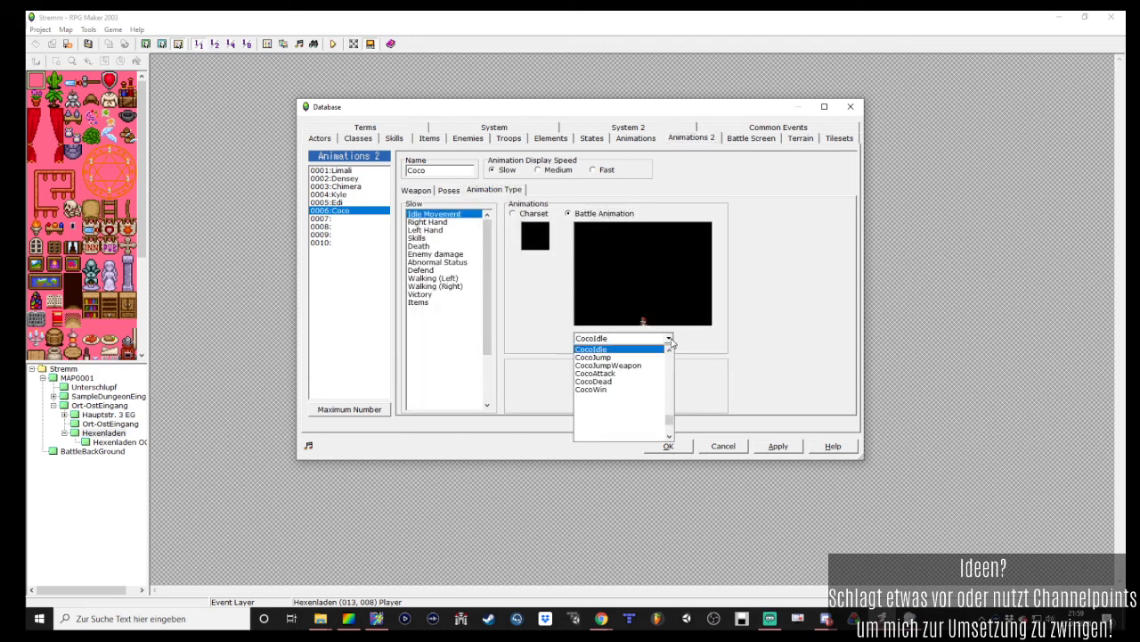
key(Return)
Make Coco's Right Hand entry a battle animation and assign it CocoAttack
click(429, 221)
click(571, 214)
click(668, 338)
key(c)
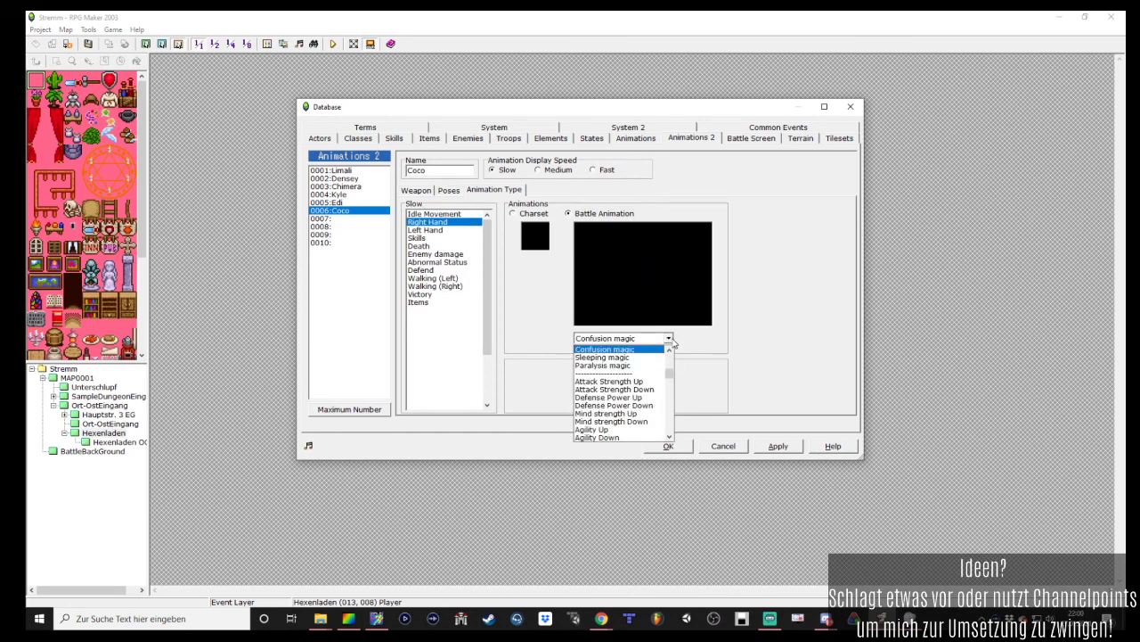
click(621, 357)
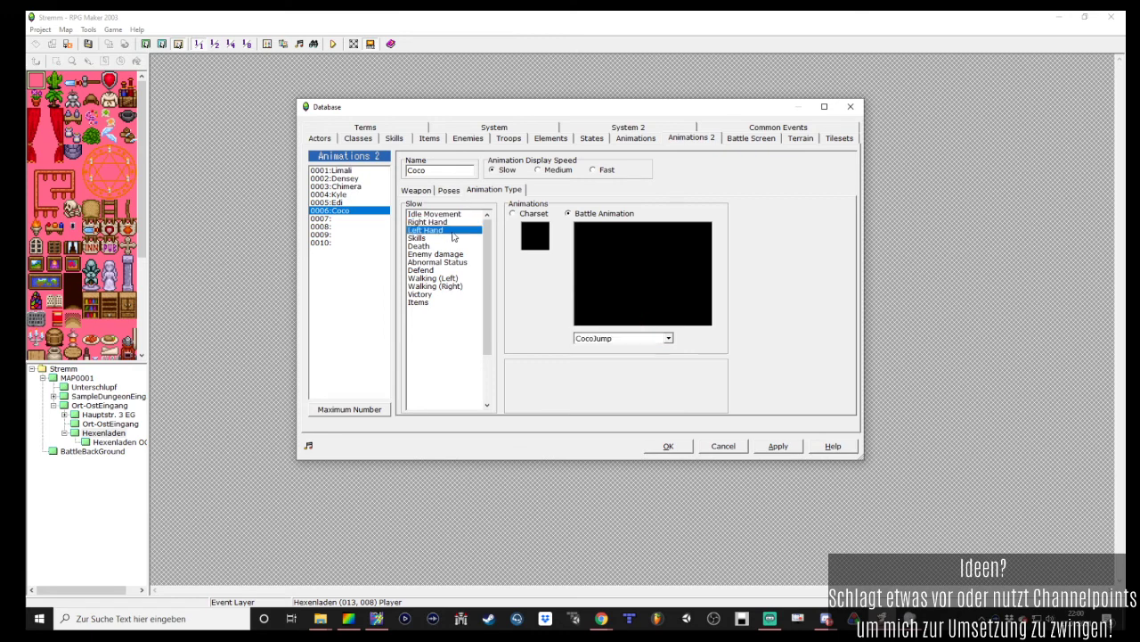
click(614, 214)
click(667, 339)
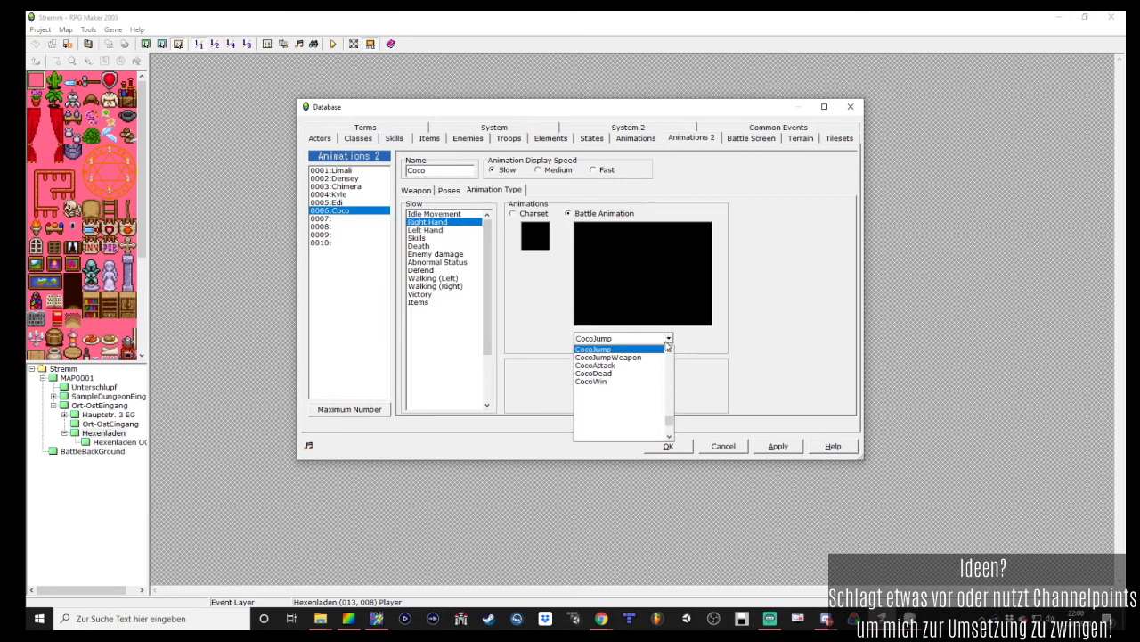
click(595, 366)
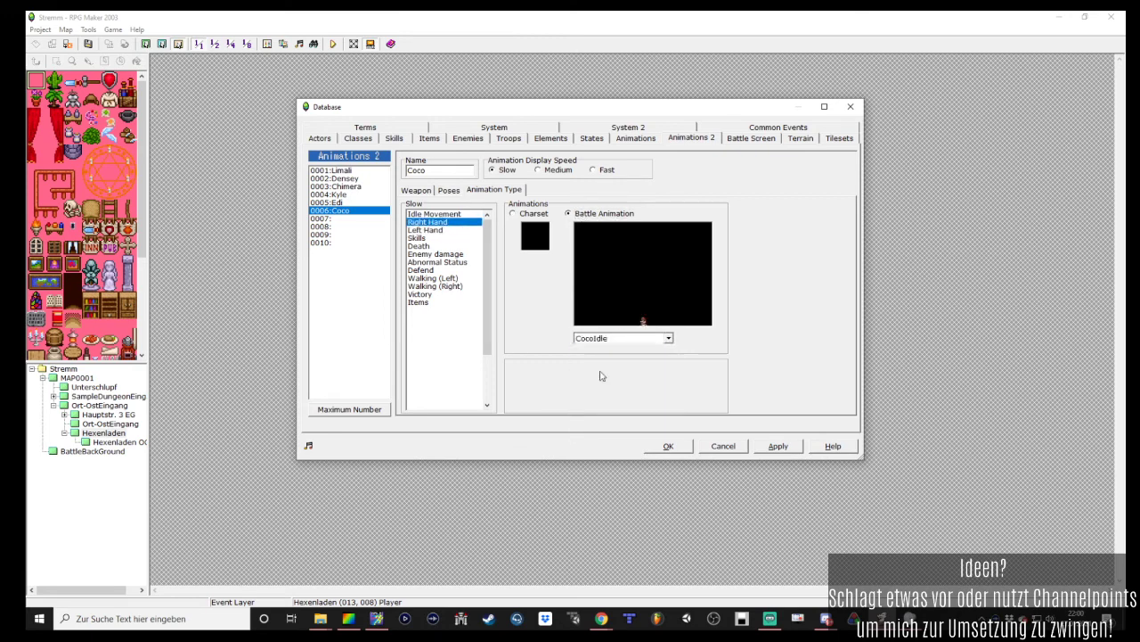
Assign the CocoAttack battle animation to Coco's Left Hand entry
click(436, 230)
click(668, 339)
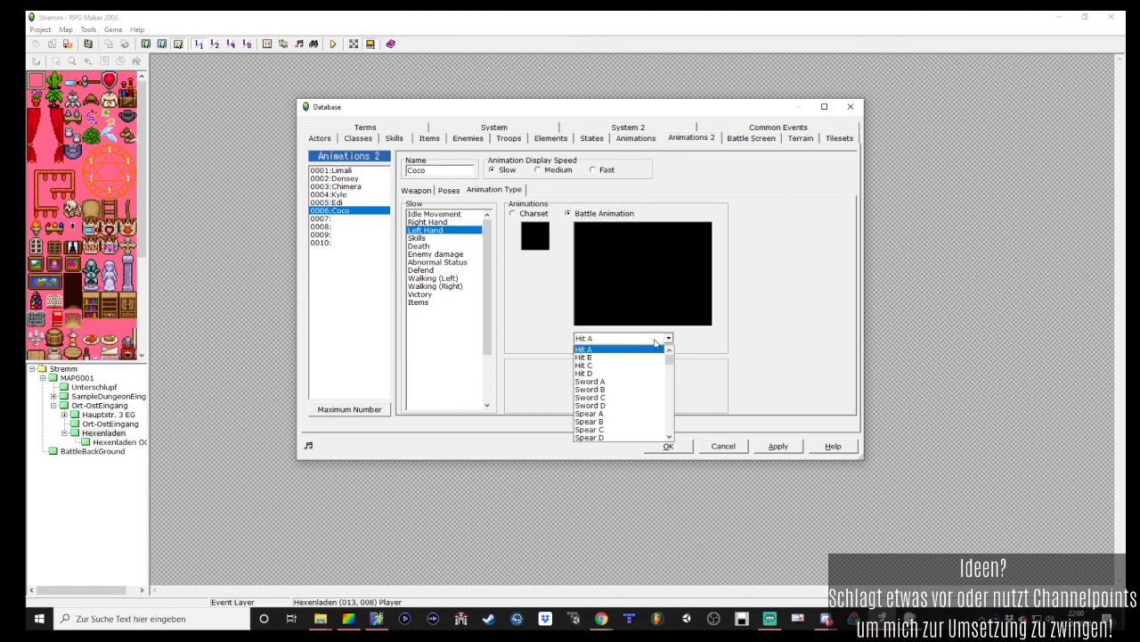
scroll(655, 343, down, 10)
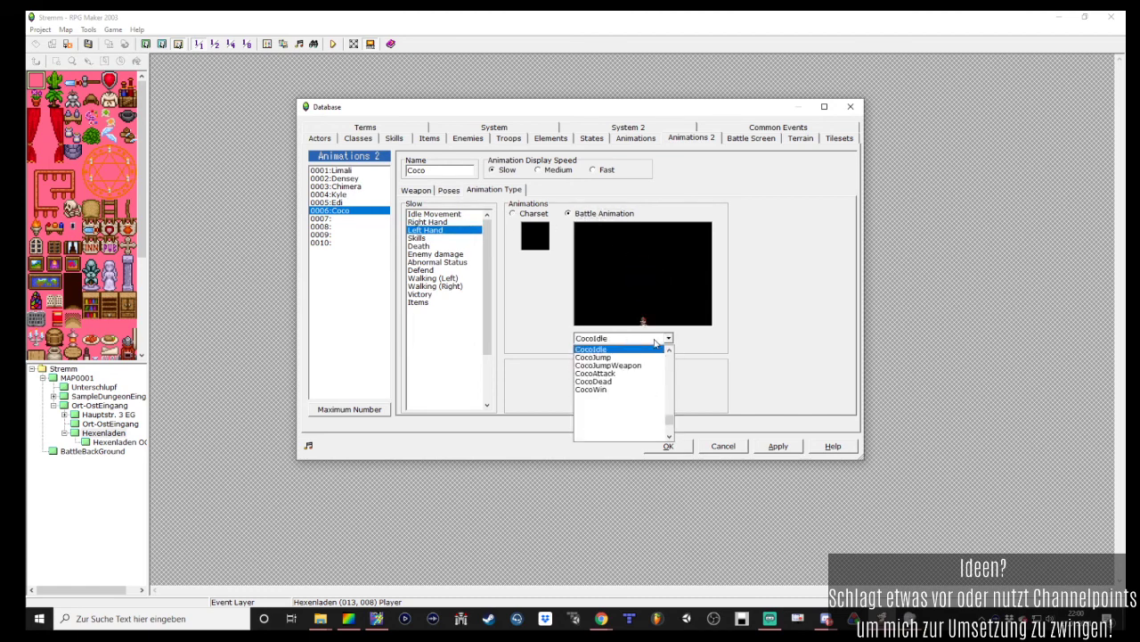
click(621, 375)
Switch Coco's Skills entry to a battle animation and choose CocoIdle for it
click(441, 238)
click(581, 214)
click(649, 339)
scroll(643, 338, down, 10)
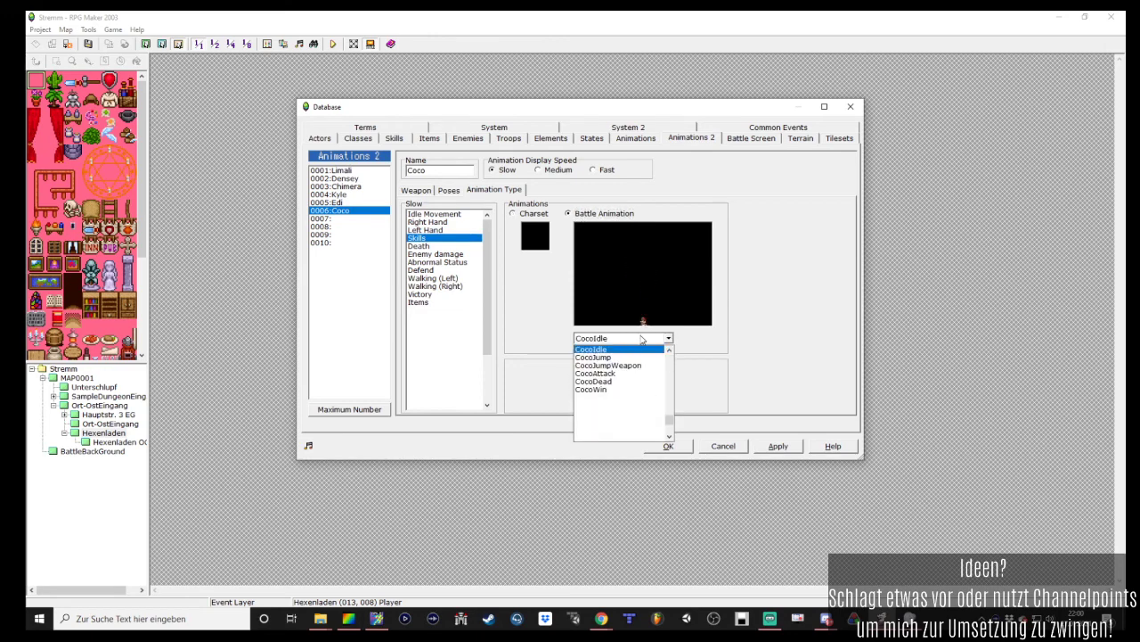
click(614, 350)
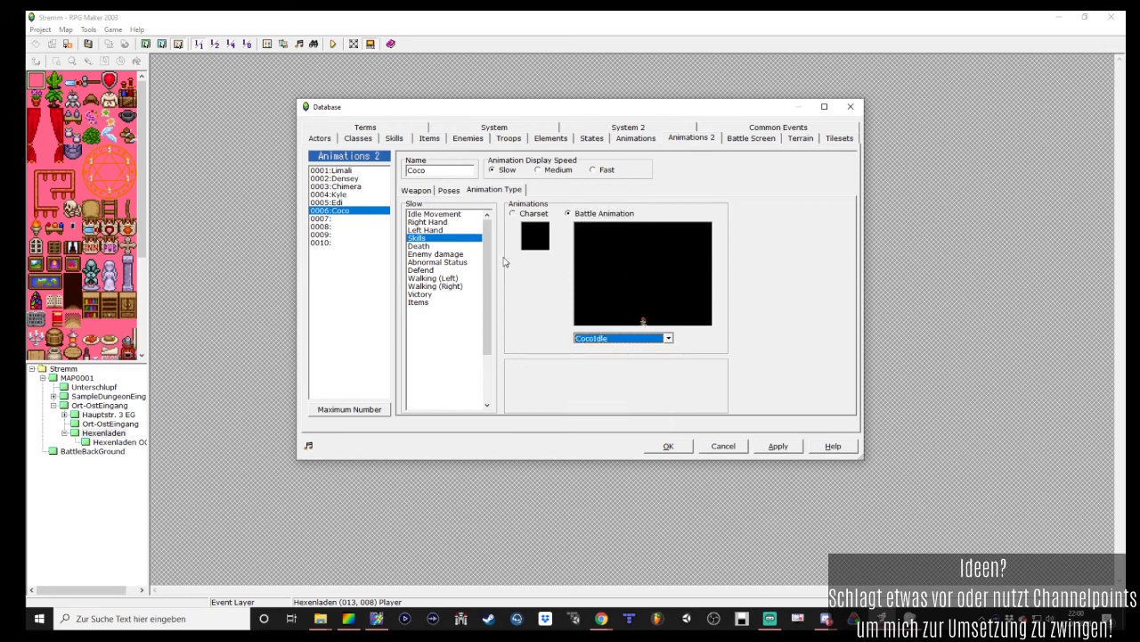
Switch Coco's Death entry to a battle animation and choose CocoDead for it
click(441, 246)
click(588, 214)
click(641, 338)
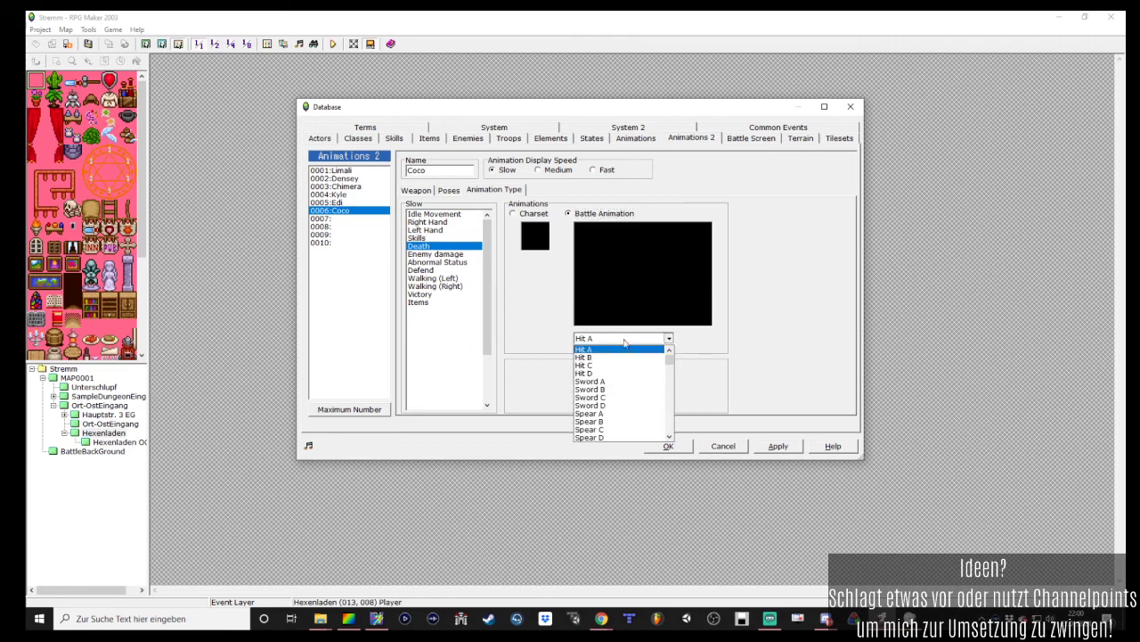
scroll(651, 286, down, 5)
click(605, 389)
Switch Coco's Enemy damage entry to a battle animation and choose CocoJump for it
click(429, 254)
click(589, 214)
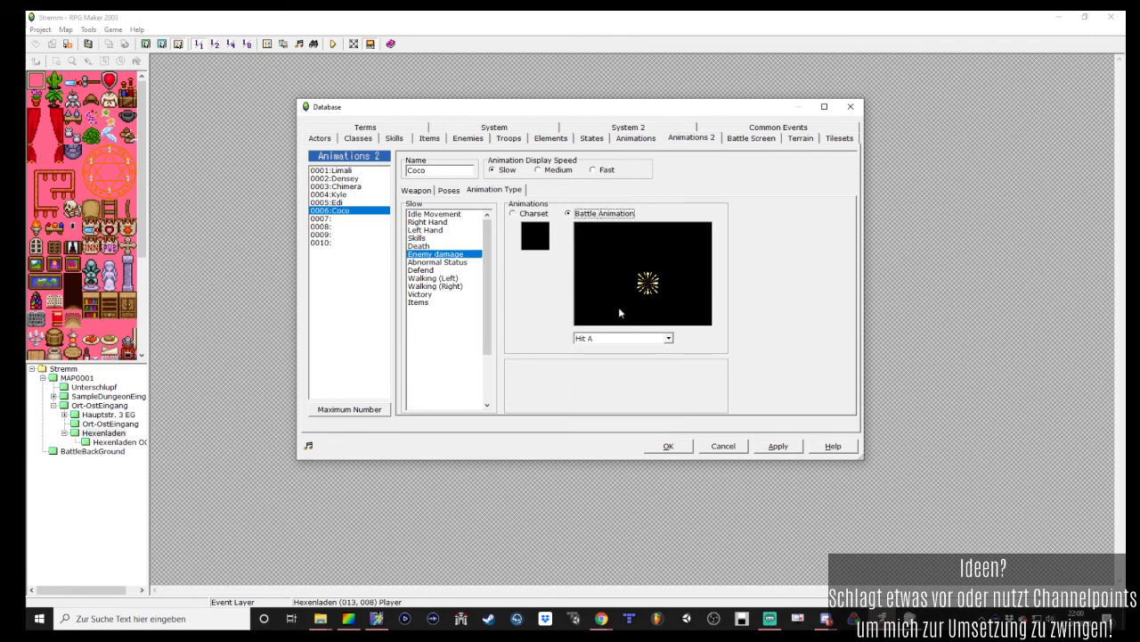
click(624, 338)
scroll(615, 356, down, 10)
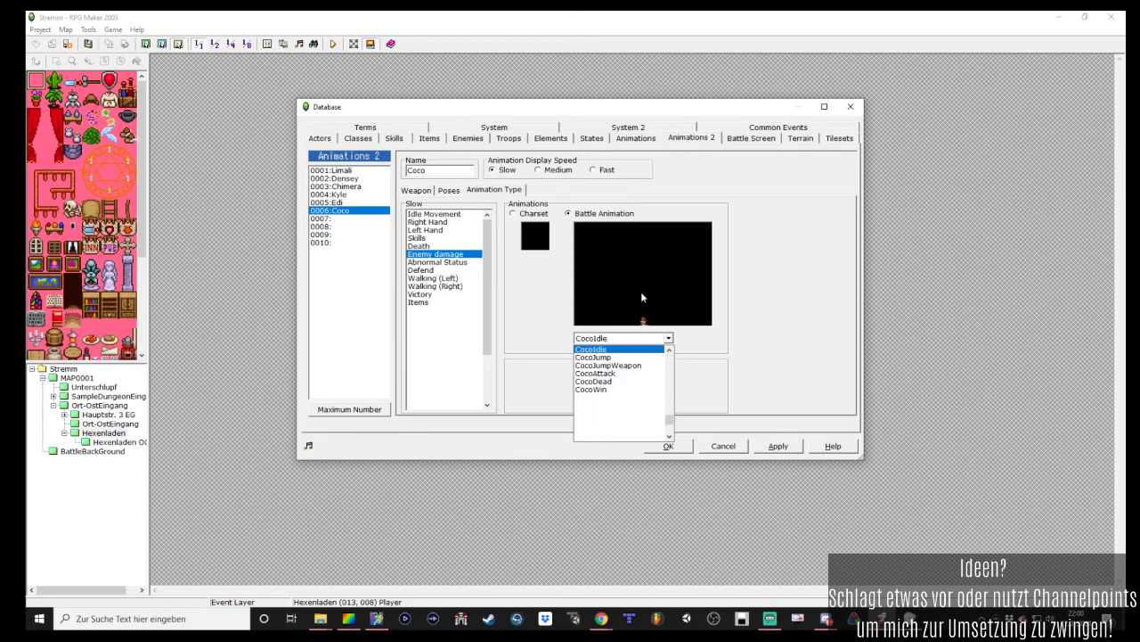
click(615, 357)
Switch Coco's Abnormal Status entry to a battle animation and choose CocoIdle for it
click(437, 262)
click(585, 214)
click(626, 337)
scroll(654, 287, down, 10)
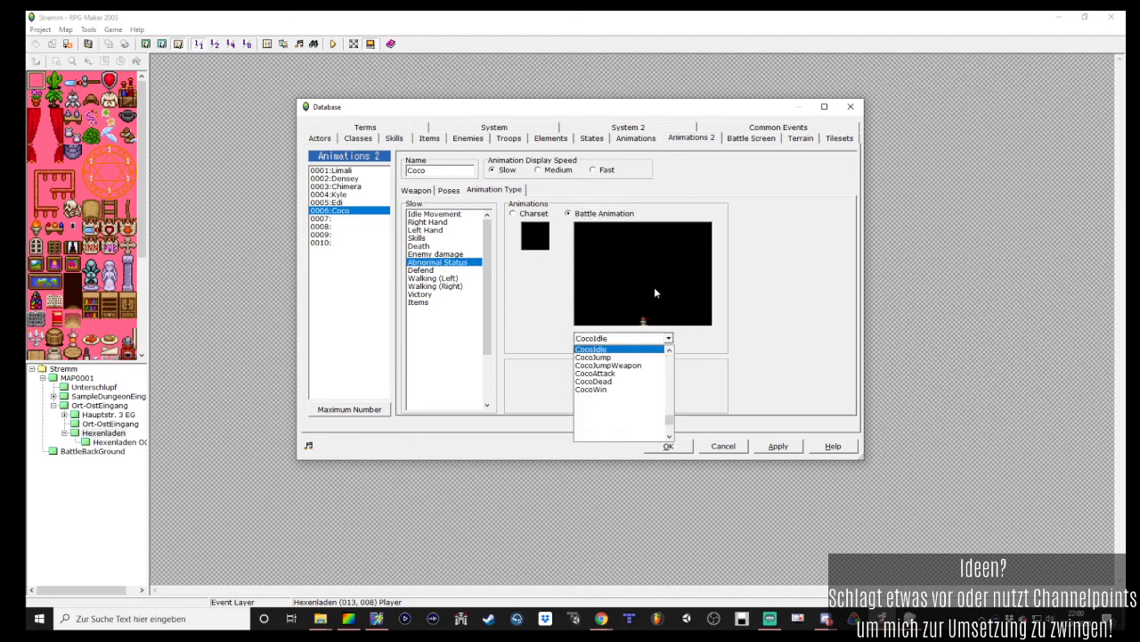
click(599, 349)
Switch Coco's Defend entry to a battle animation and choose CocoIdle for it
click(436, 270)
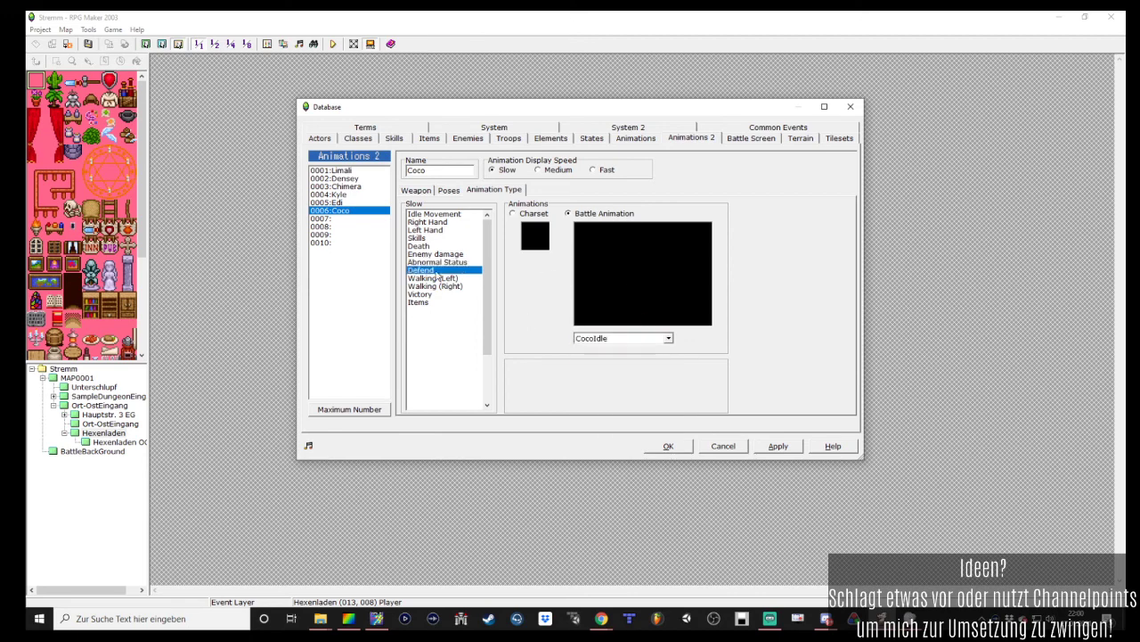
click(582, 216)
click(626, 338)
scroll(647, 293, down, 10)
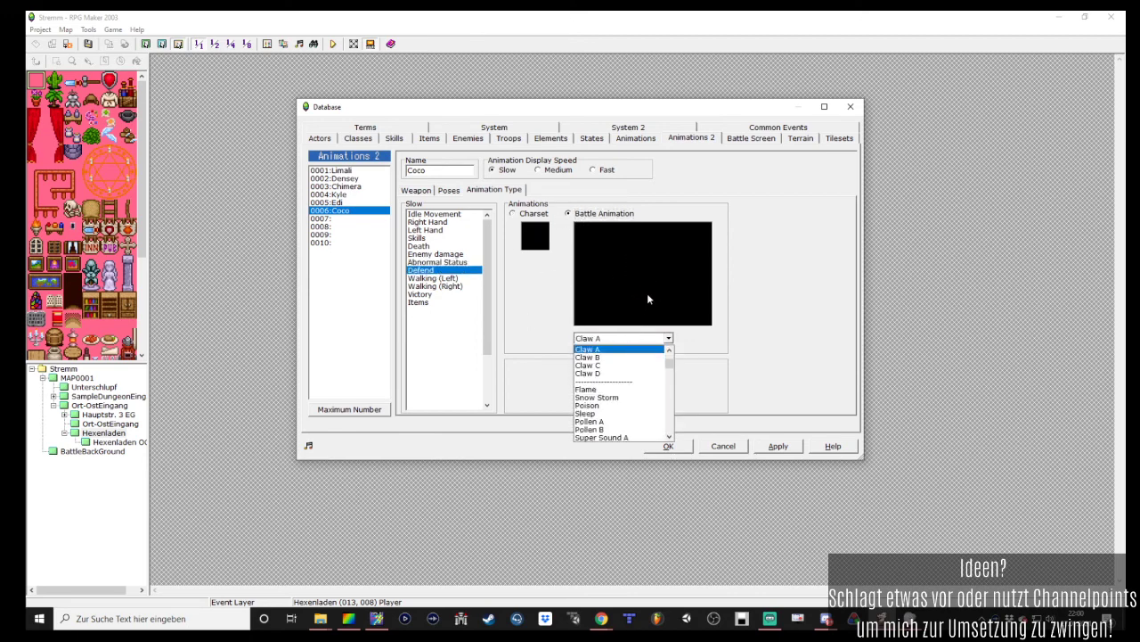
click(631, 350)
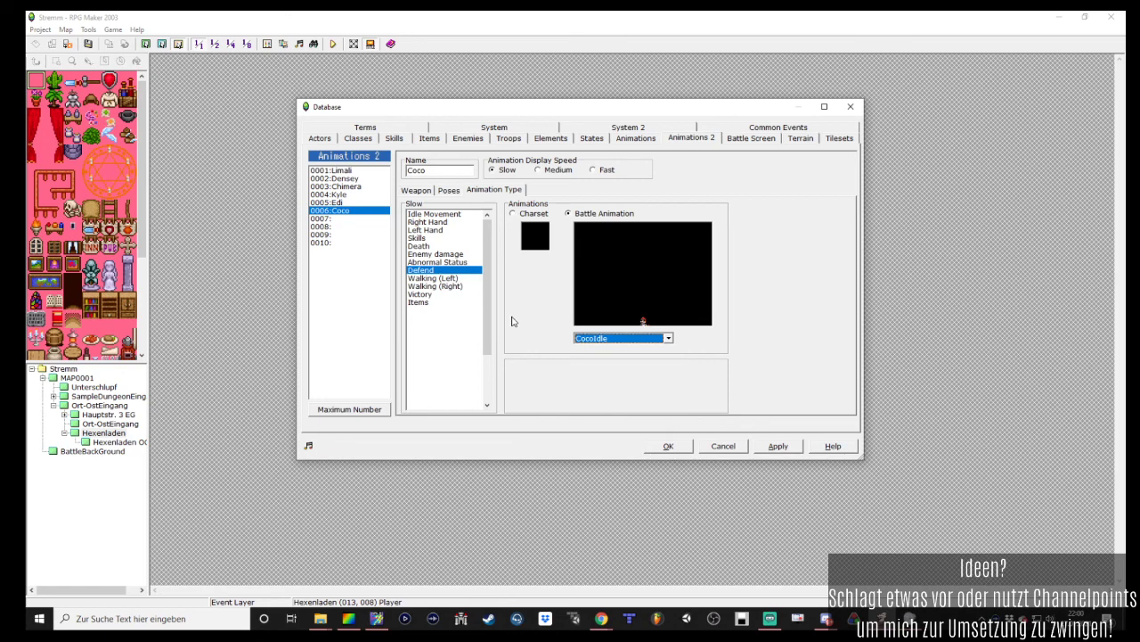
Switch Coco's Walking (Left) entry to a battle animation and choose CocoJump for it
click(437, 278)
click(608, 215)
click(623, 337)
scroll(687, 227, down, 10)
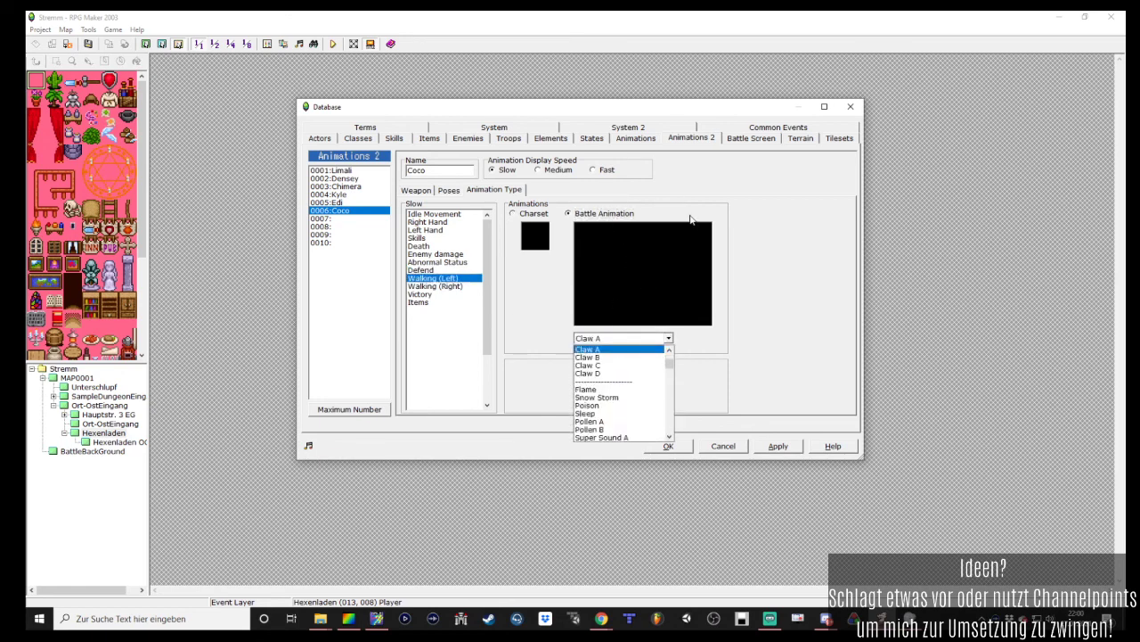
click(606, 357)
click(451, 282)
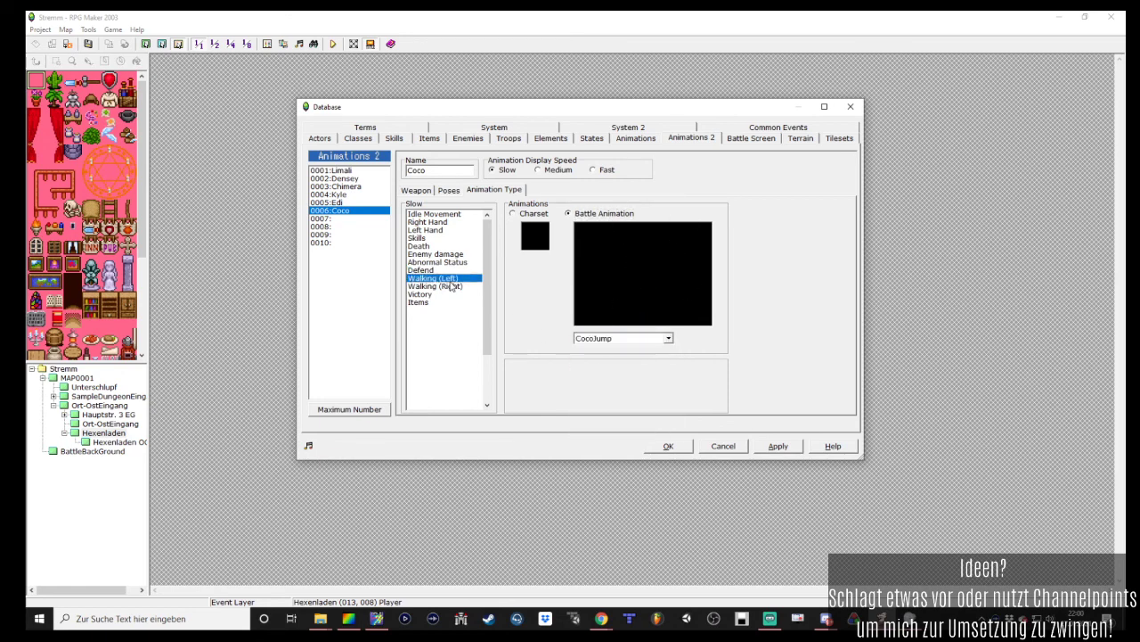
Switch Coco's Walking (Right) entry to a battle animation and choose CocoJump for it
click(437, 286)
click(608, 214)
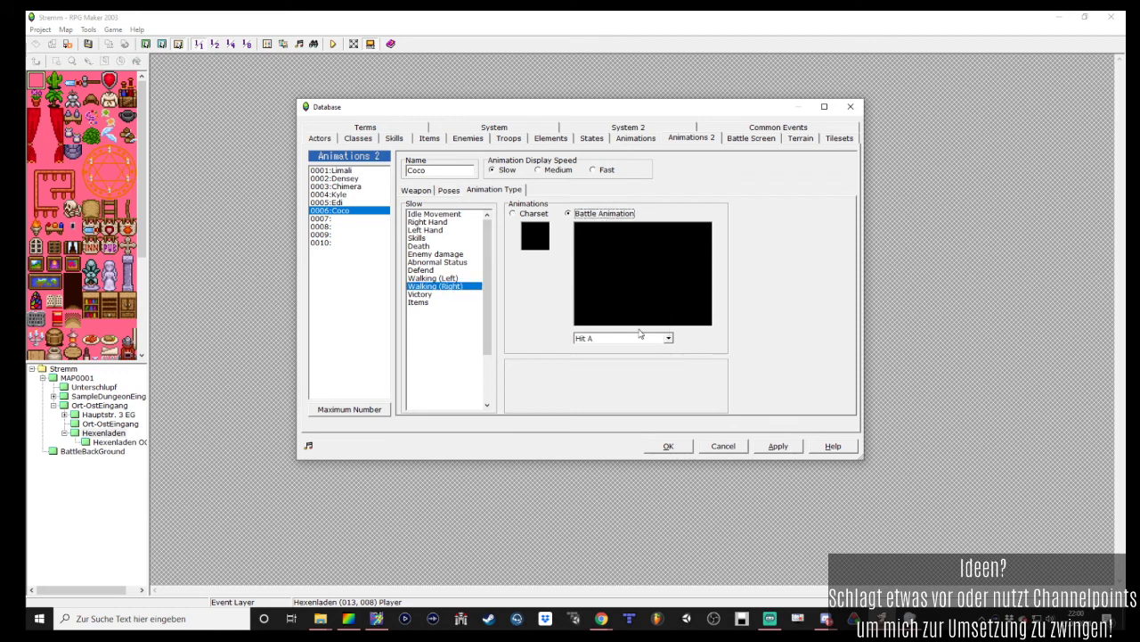
click(668, 339)
scroll(827, 200, down, 10)
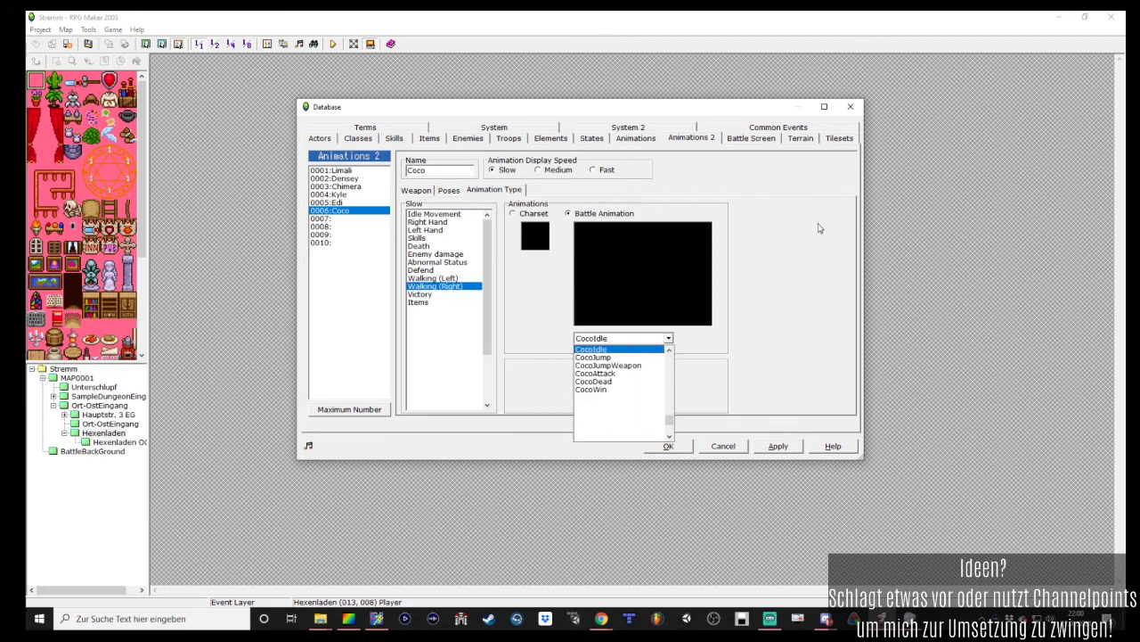
click(624, 357)
Switch Coco's Victory entry to a battle animation and choose CocoWin for it
click(423, 293)
click(588, 214)
click(668, 339)
scroll(677, 182, down, 10)
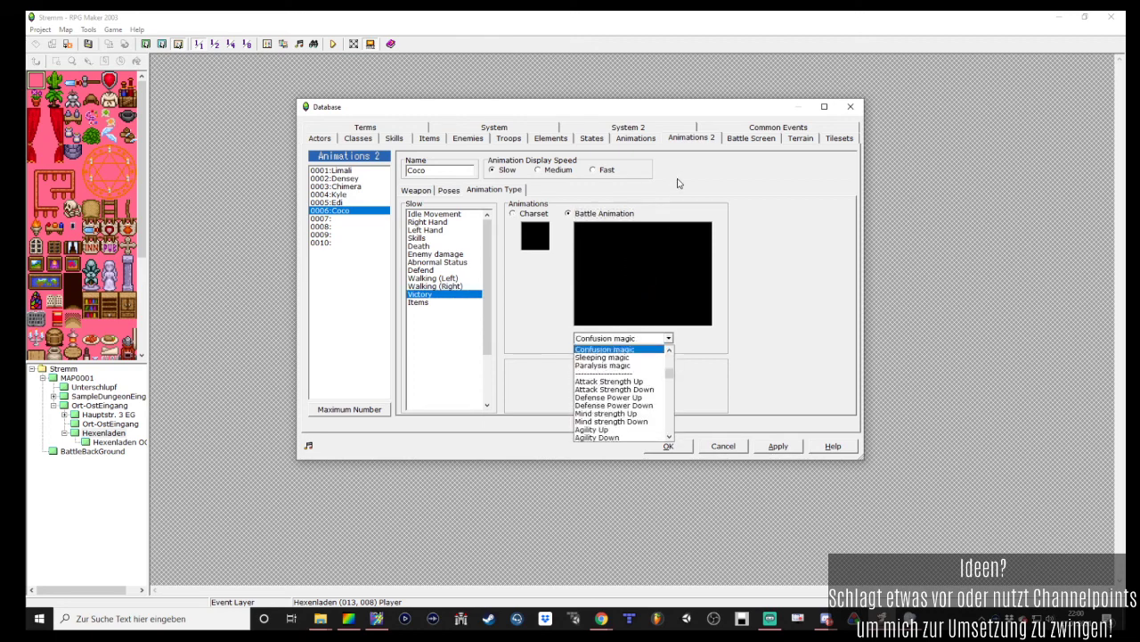
click(593, 390)
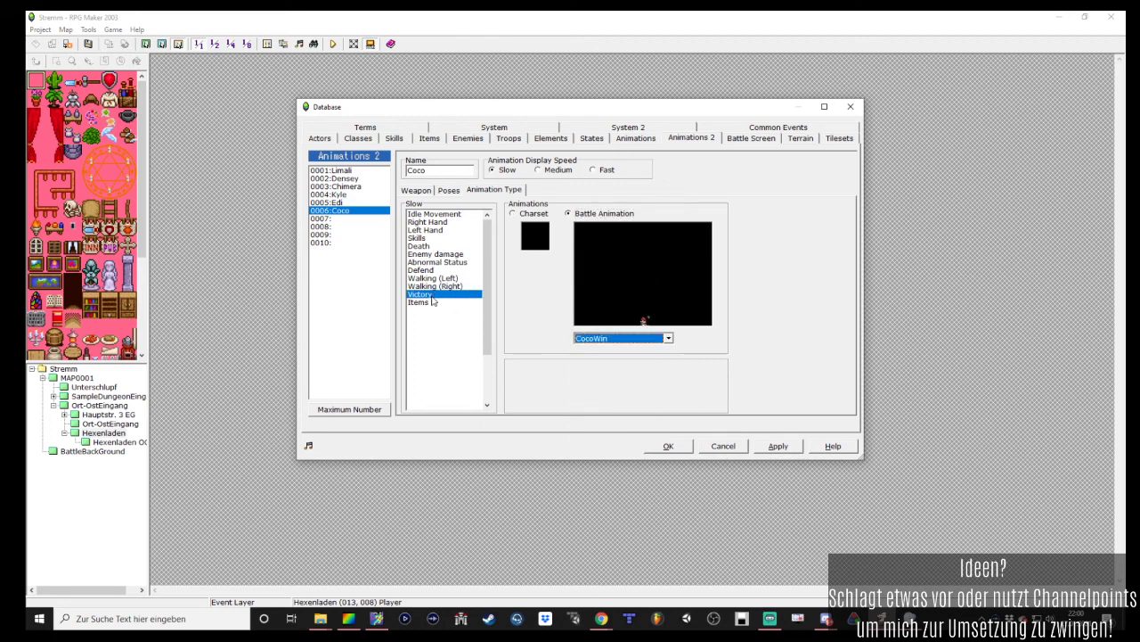
Switch Coco's Items entry to a battle animation, assign it an empty animation slot and apply the changes
click(434, 302)
click(606, 213)
click(628, 339)
scroll(686, 196, down, 5)
scroll(686, 197, down, 5)
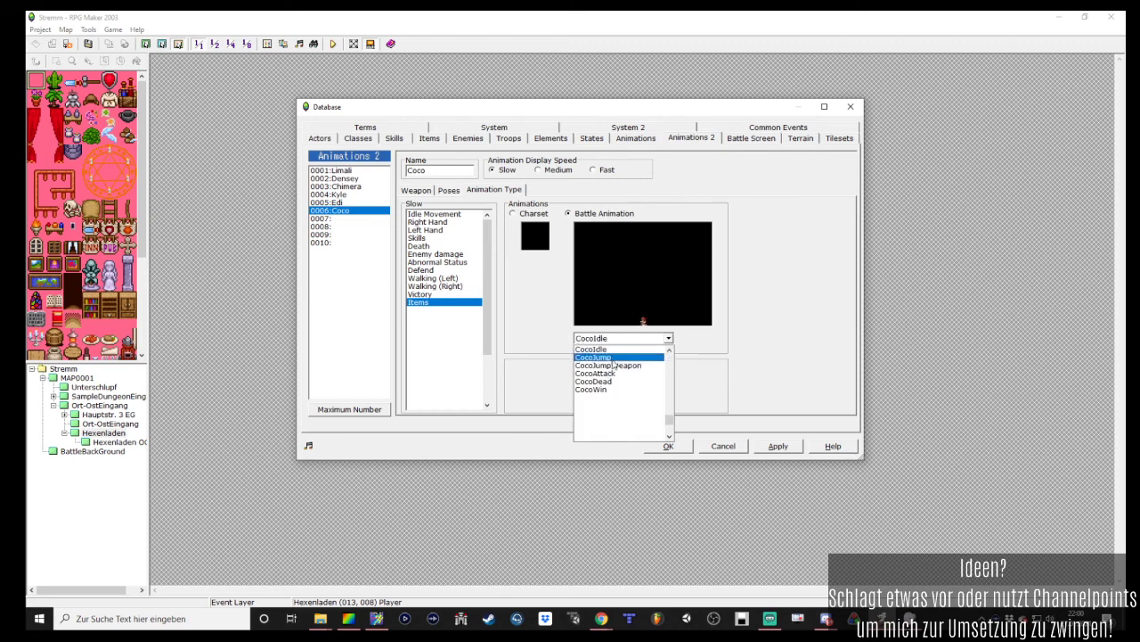
scroll(622, 369, up, 2)
scroll(613, 422, down, 1)
click(615, 427)
click(792, 449)
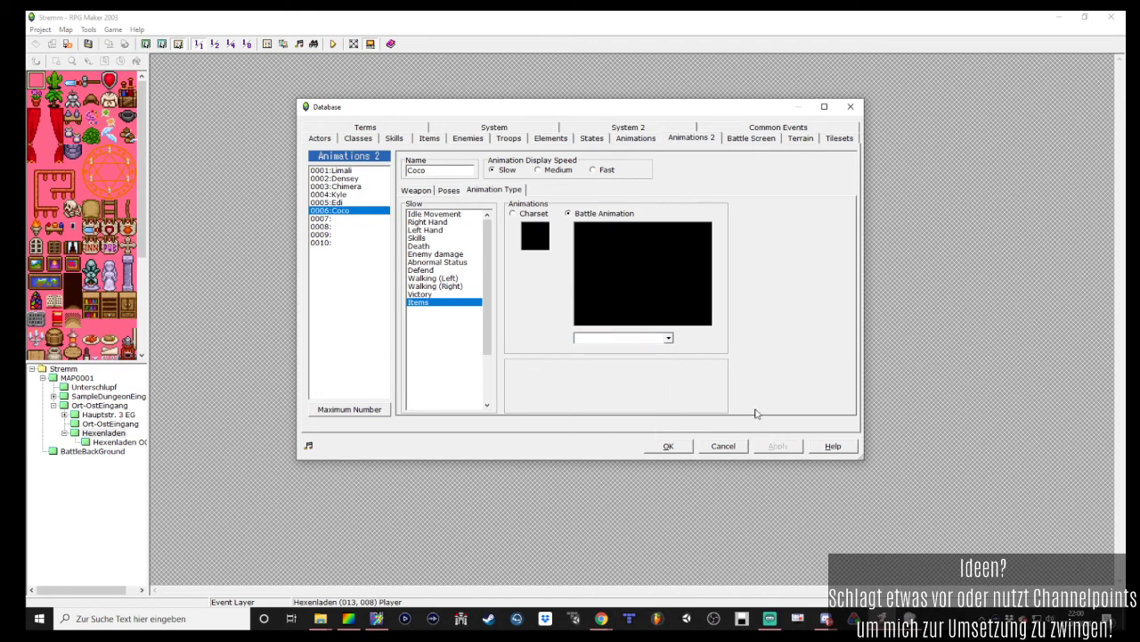
Copy the battle animation DenseyItem into the empty animation entry 0266
click(636, 138)
click(368, 340)
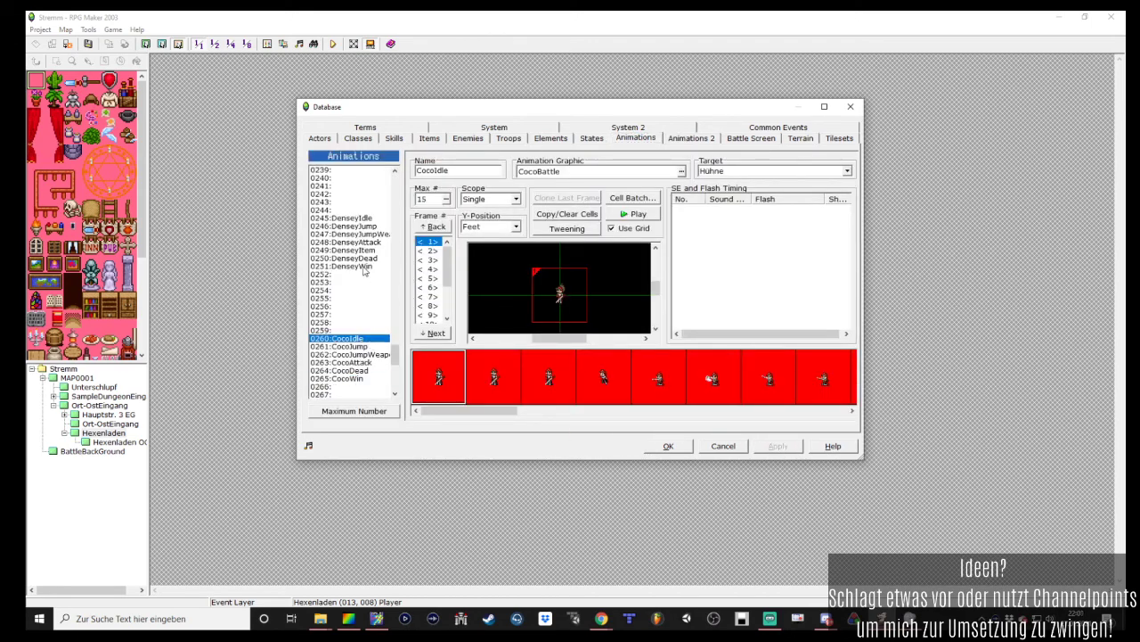
click(372, 258)
scroll(386, 316, down, 3)
click(352, 317)
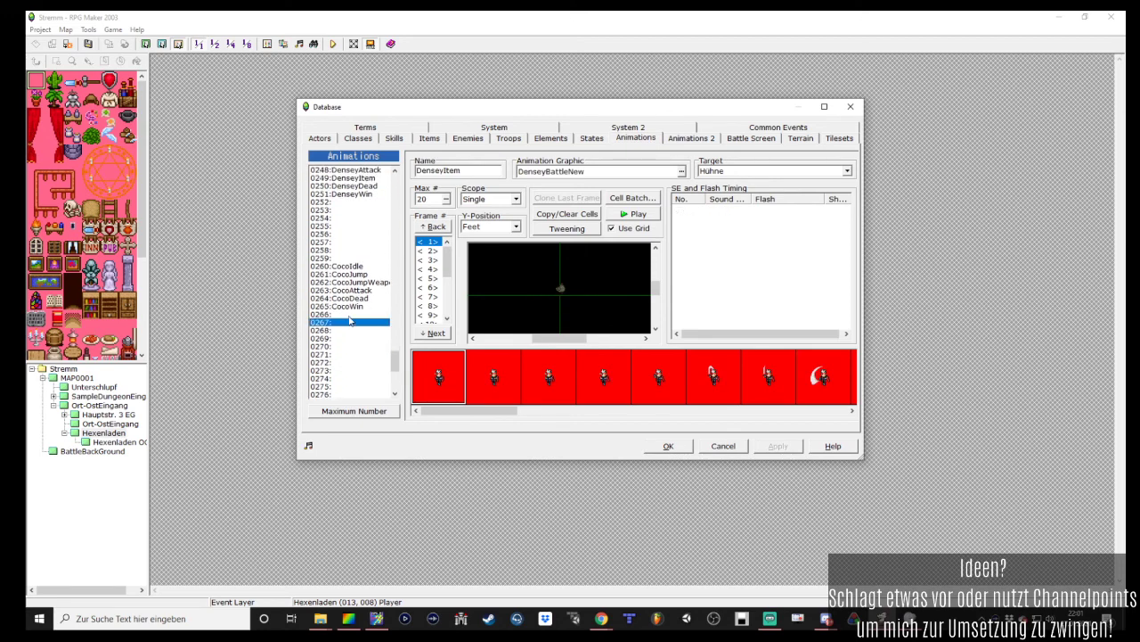
key(ctrl+v)
Rename the copied animation in entry 0266 as CocoItem and set its animation graphic to CocoBattle
click(440, 171)
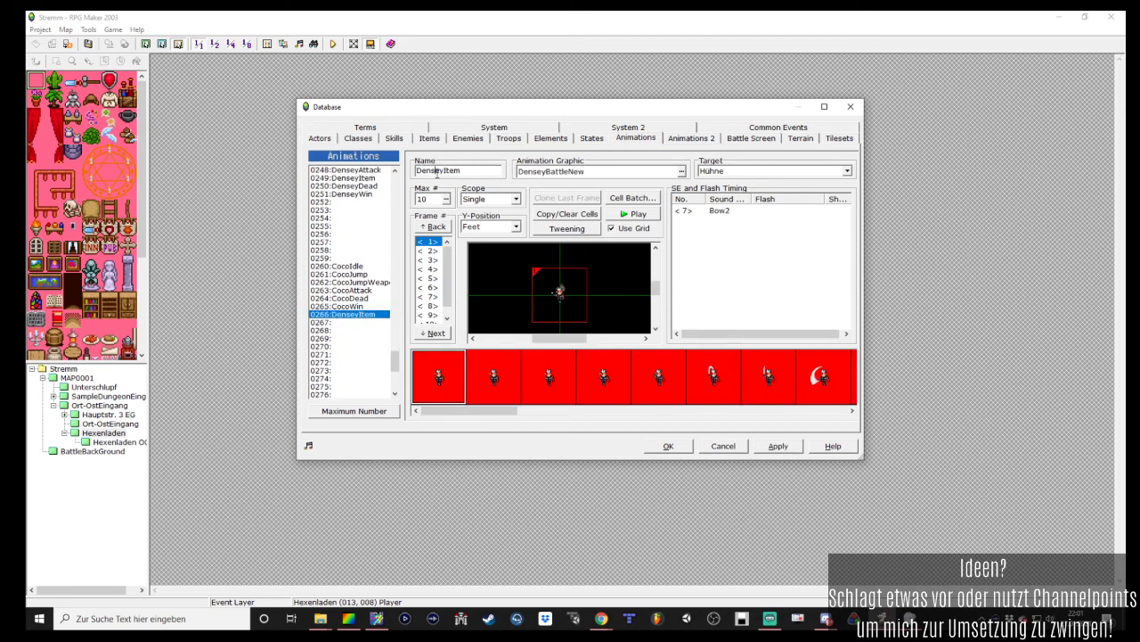
drag(440, 171, 340, 182)
key(BackSpace)
text(Coco)
click(681, 171)
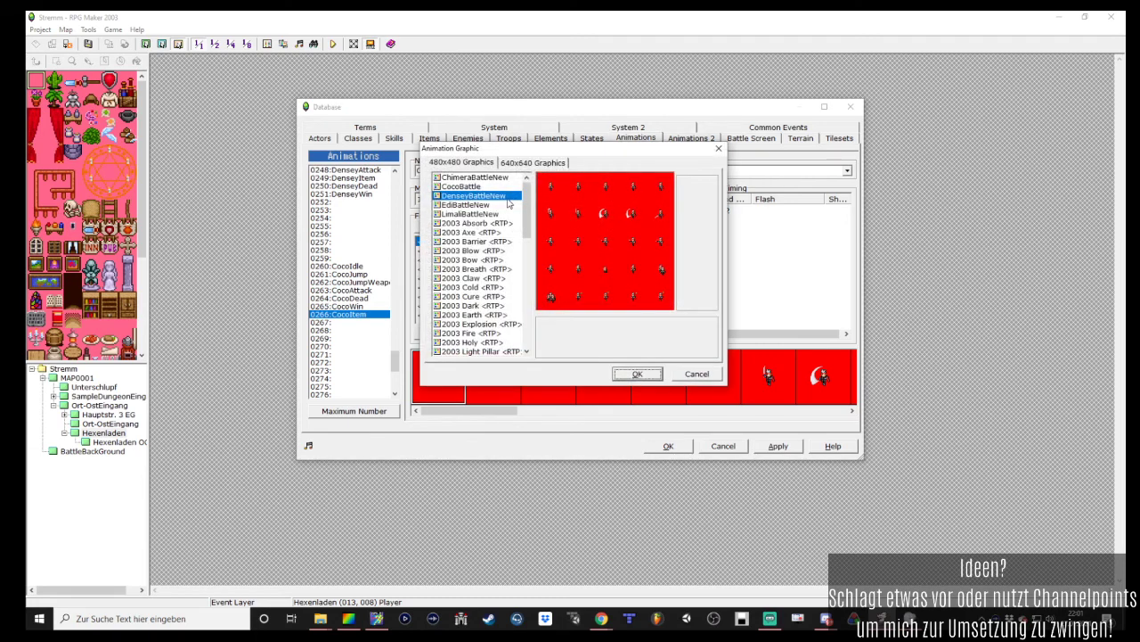
double_click(493, 187)
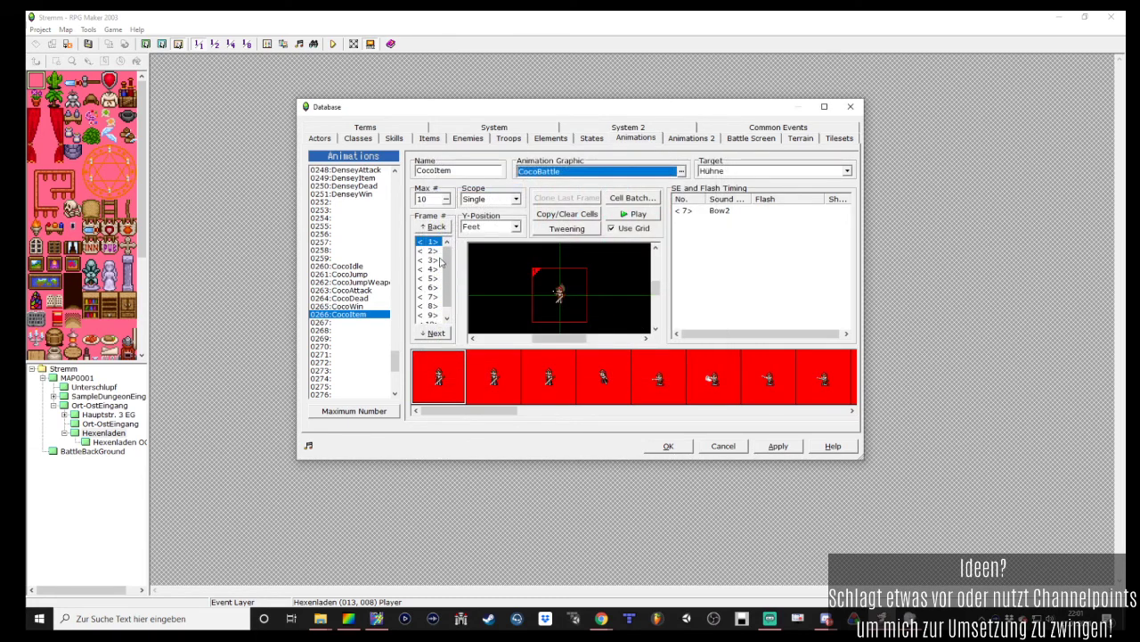
Go through the frames of the CocoItem animation to check the cells shown with the CocoBattle graphic
click(430, 251)
click(431, 260)
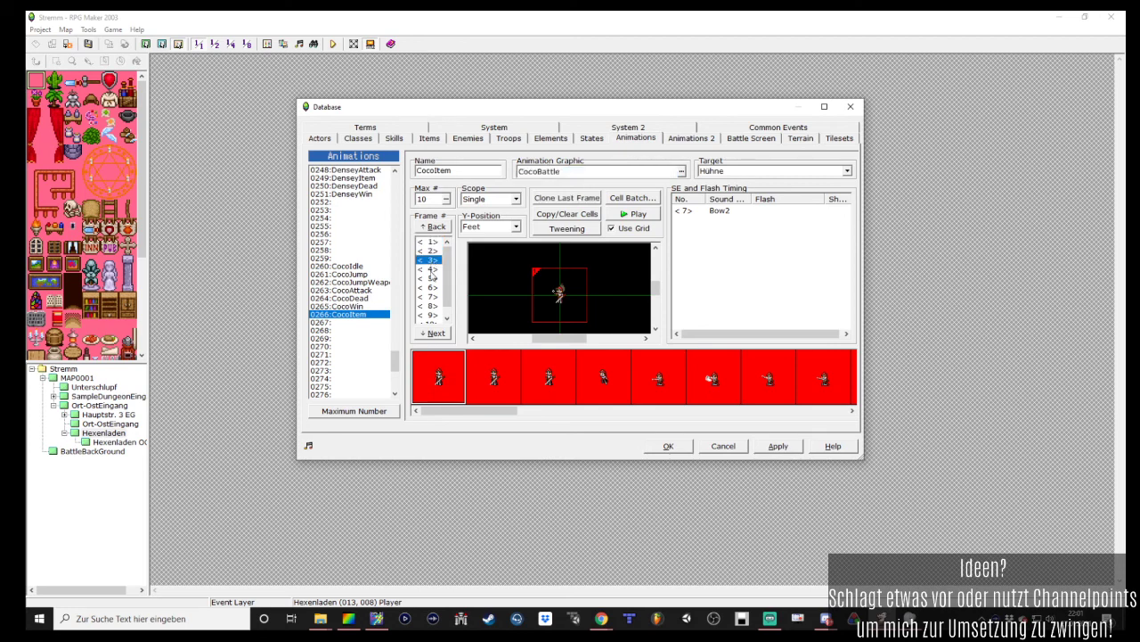
click(431, 269)
click(431, 287)
click(430, 296)
click(430, 305)
click(431, 315)
scroll(451, 288, down, 1)
click(431, 295)
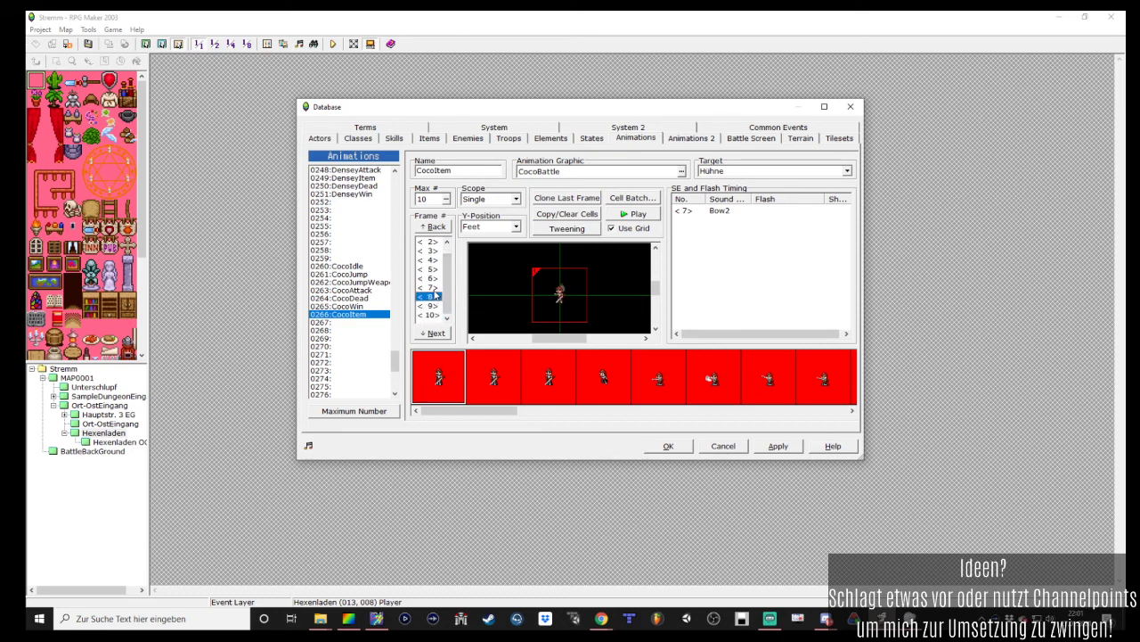
Check the last frames of the CocoItem animation and set its maximum number of frames to 7
click(430, 287)
click(433, 297)
click(431, 305)
click(431, 314)
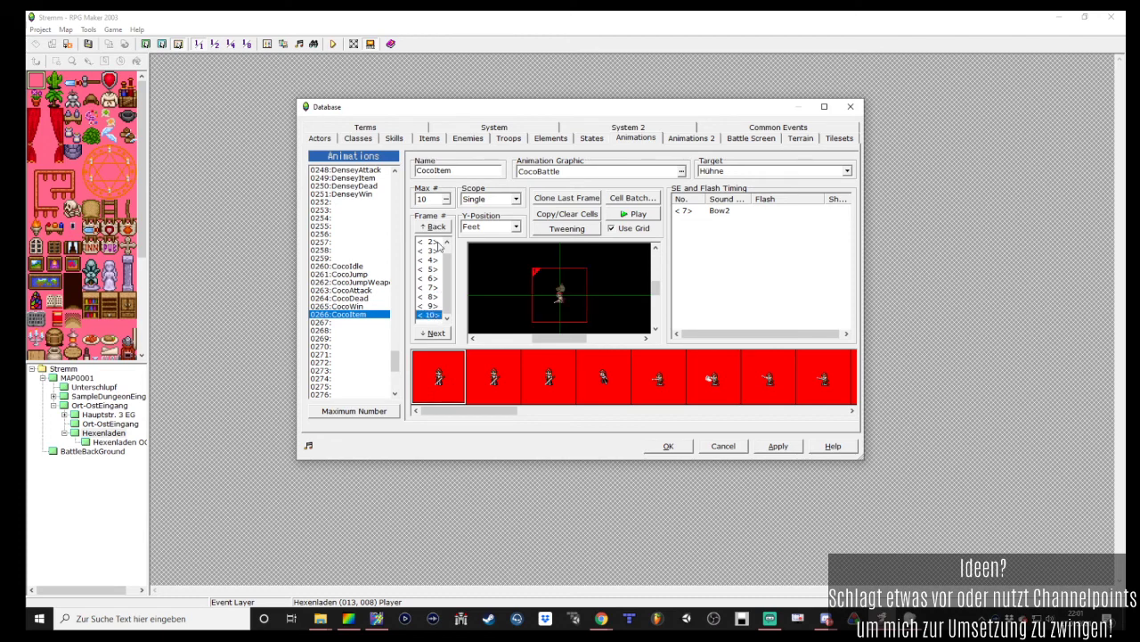
click(446, 198)
text(7)
click(514, 168)
Change the Bow2 sound effect timing of CocoItem to frame 3, apply the change and play the animation
click(432, 242)
click(433, 251)
click(435, 260)
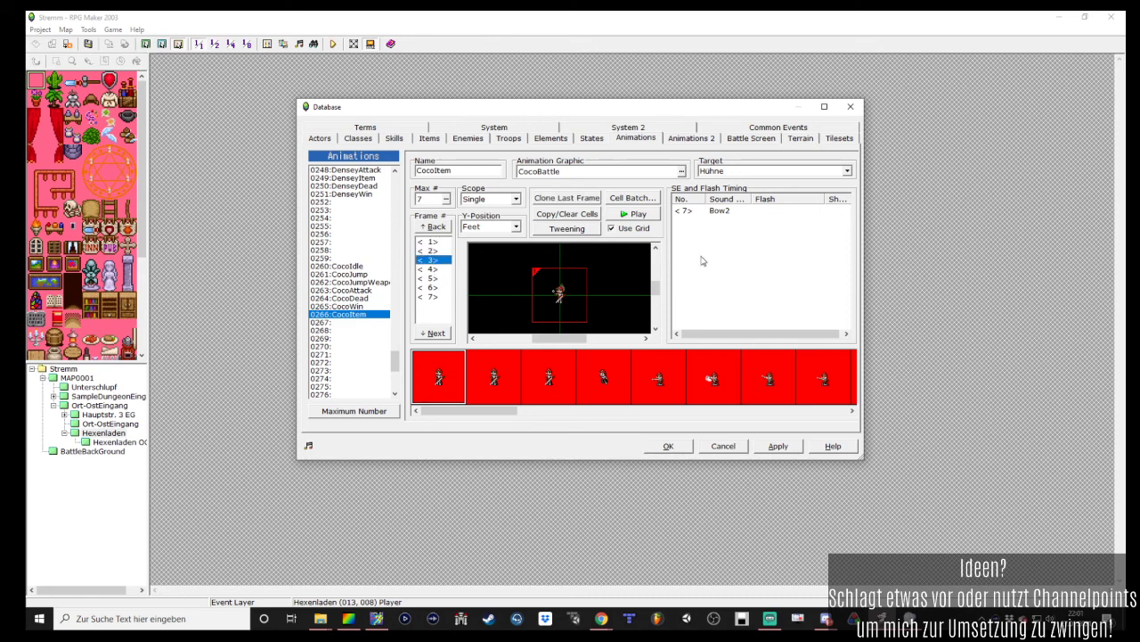
click(713, 212)
double_click(712, 212)
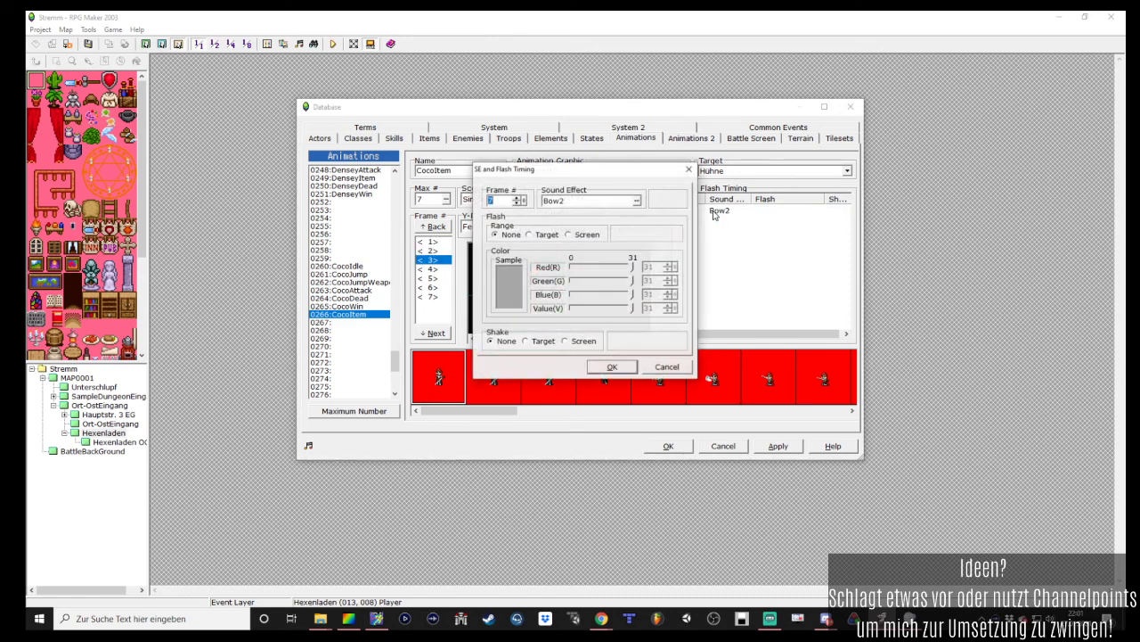
text(3)
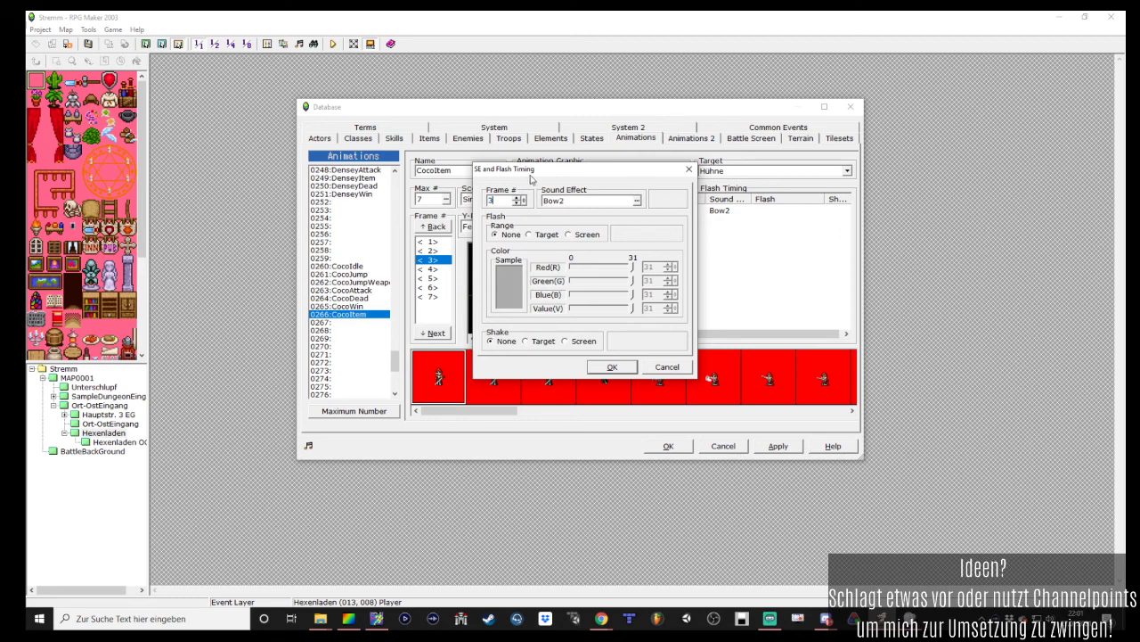
click(612, 367)
click(778, 445)
click(622, 214)
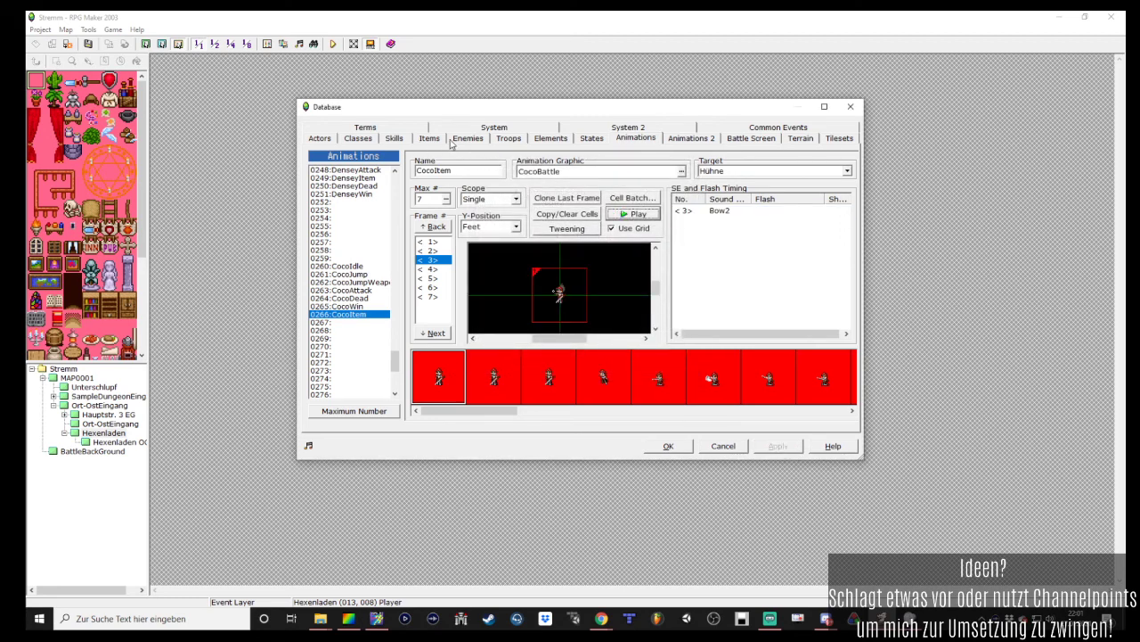
Give actor Coco Superior Type parameter curves for Agility and Mind
click(314, 139)
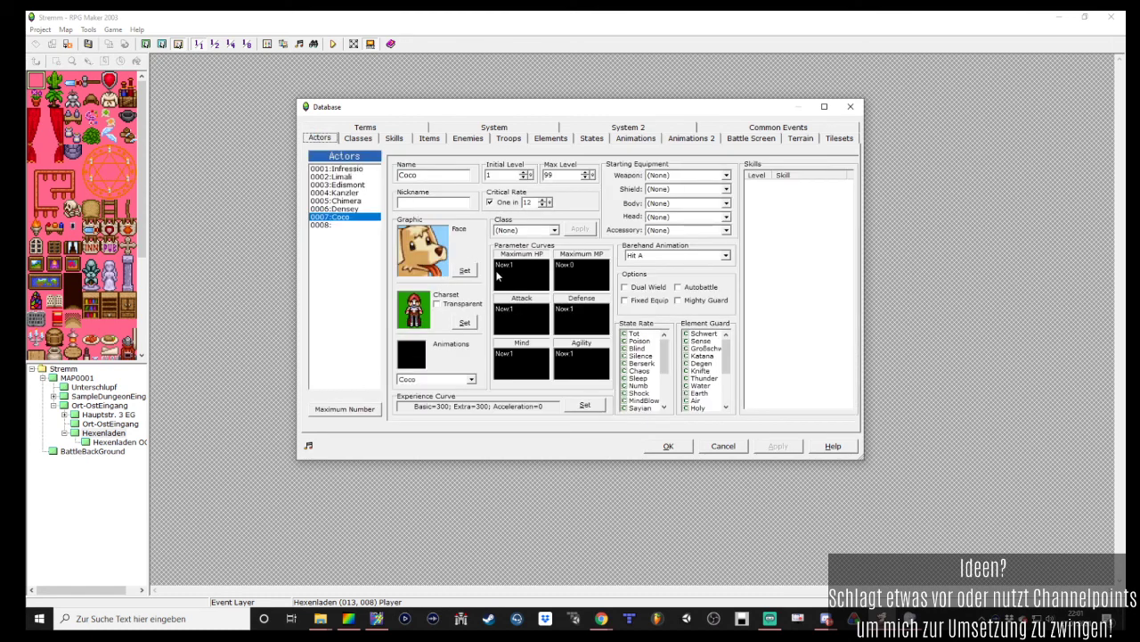
click(523, 282)
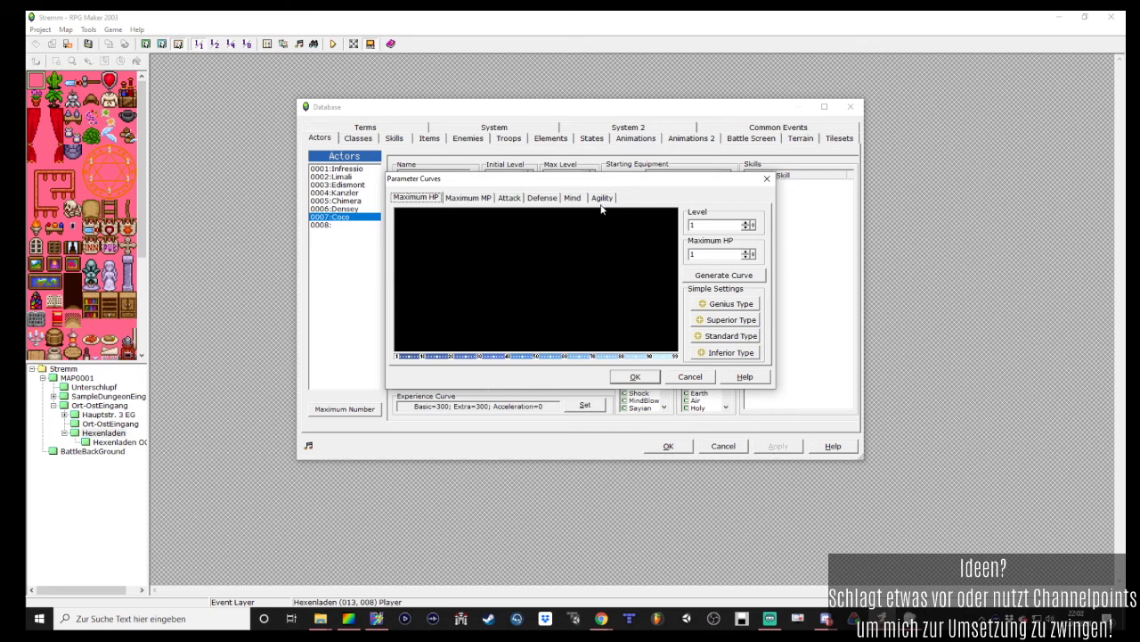
click(601, 198)
click(731, 304)
click(729, 321)
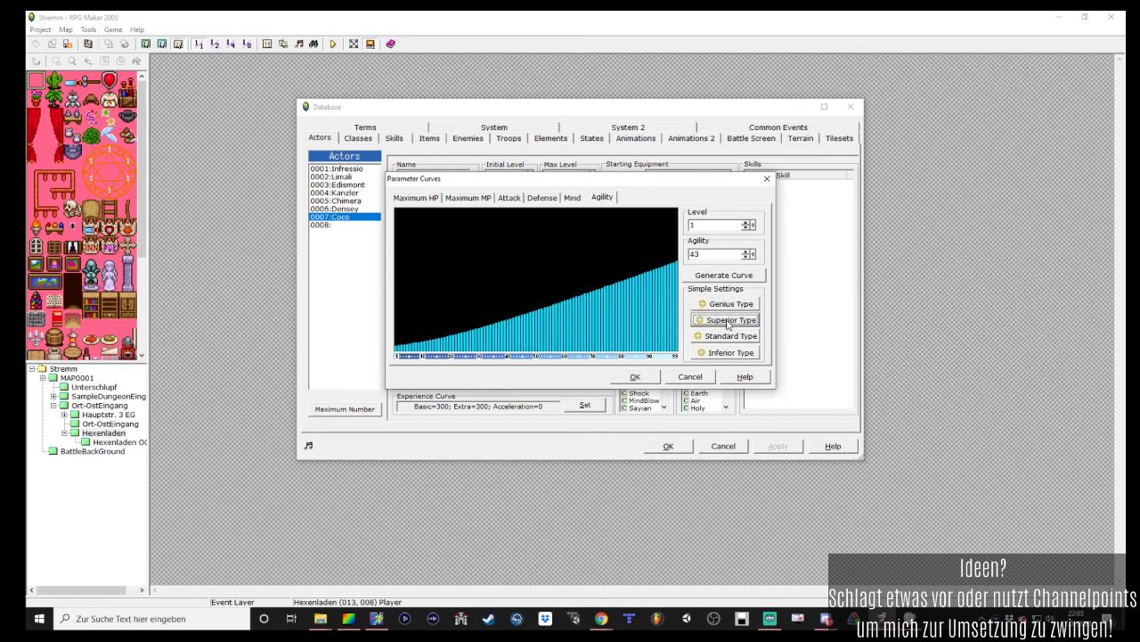
click(571, 197)
click(729, 320)
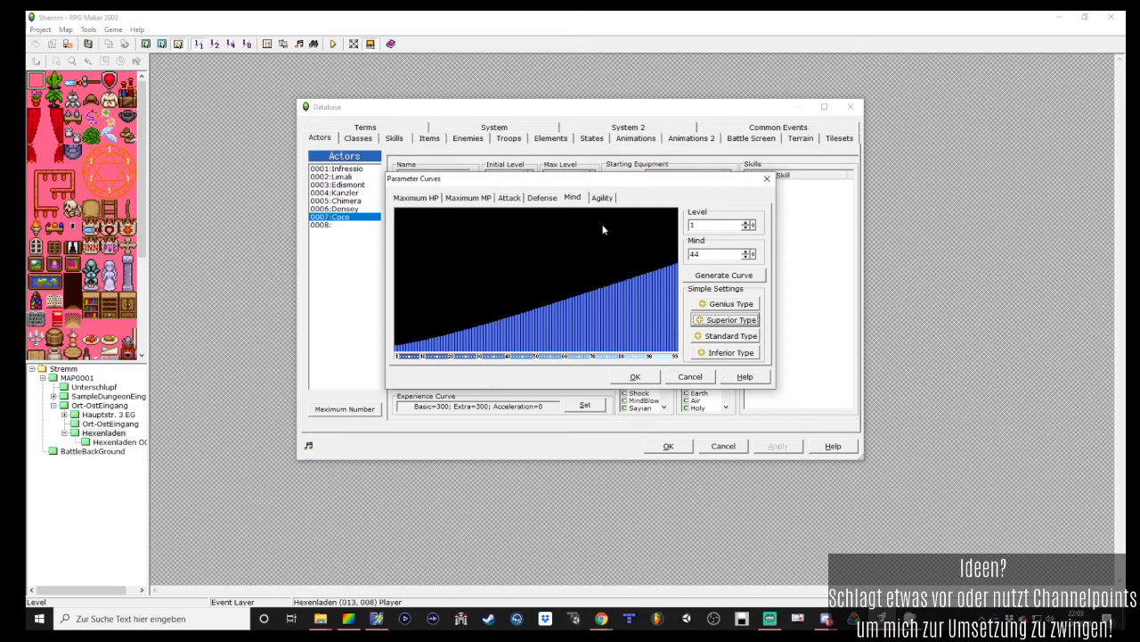
Give Coco Inferior Type curves for Maximum MP and Defense, and Standard Type curves for Attack and Maximum HP
click(468, 197)
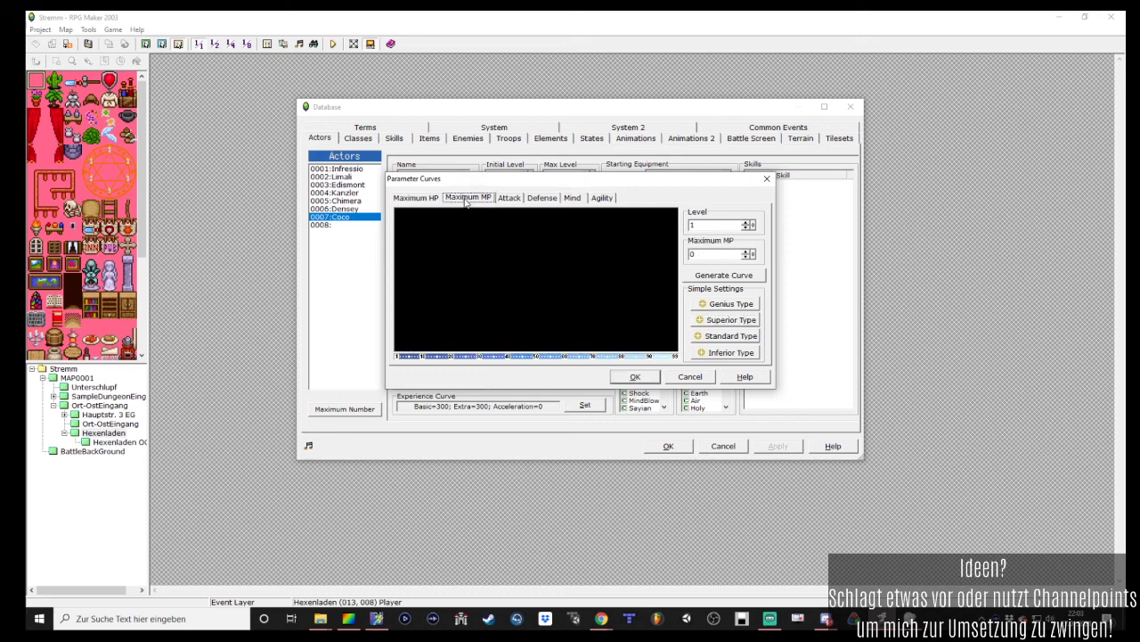
click(712, 354)
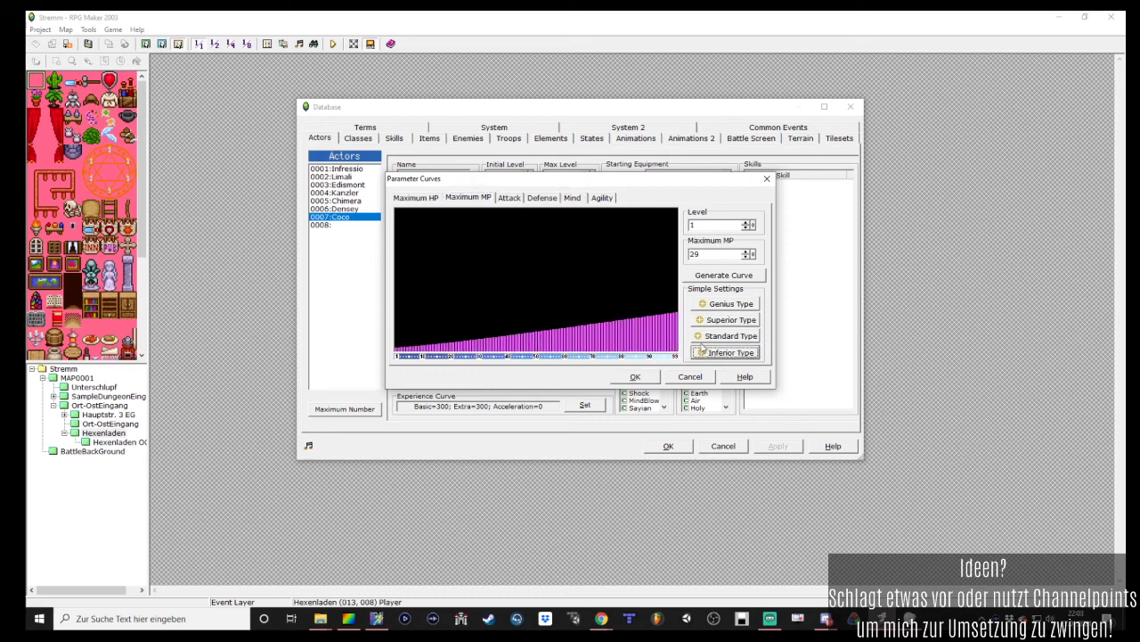
click(542, 197)
click(710, 354)
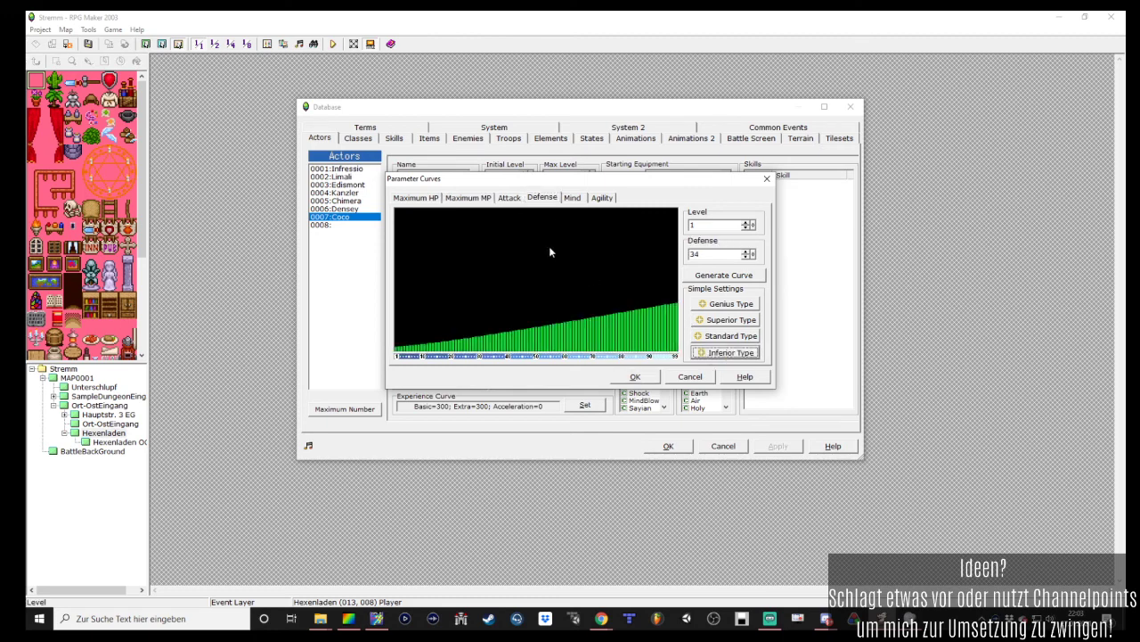
click(510, 197)
click(698, 336)
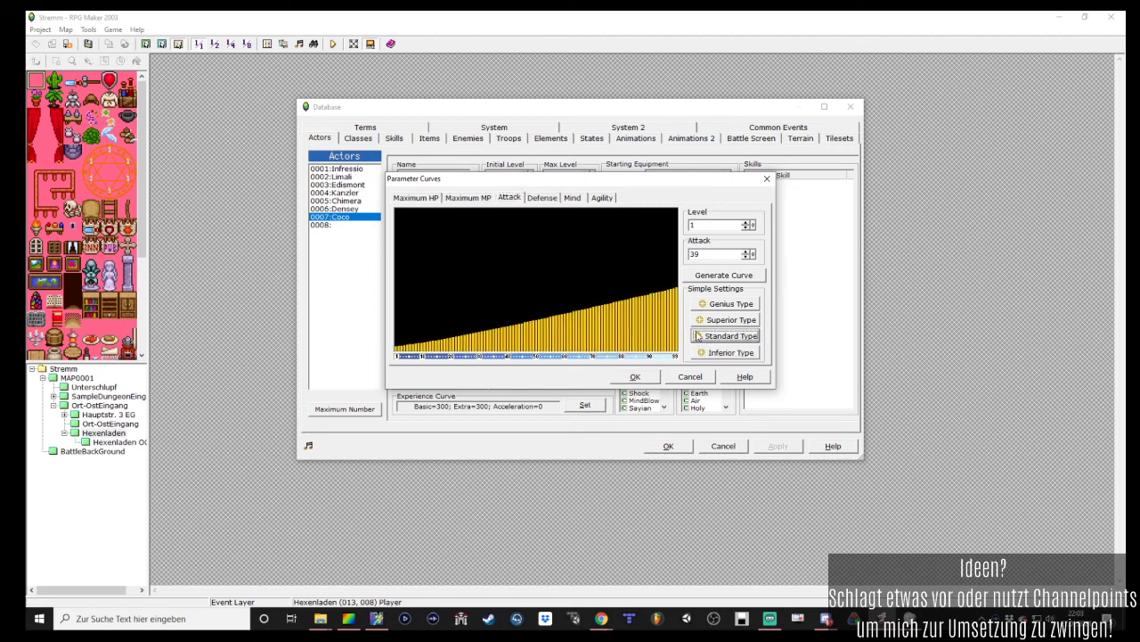
click(416, 197)
click(730, 339)
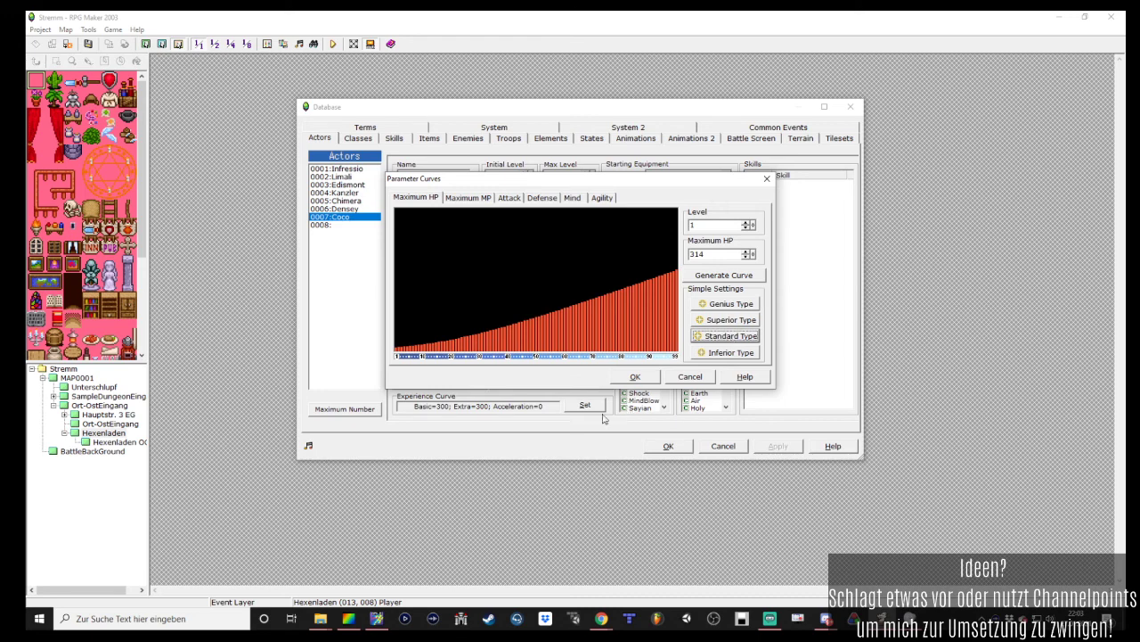
click(636, 377)
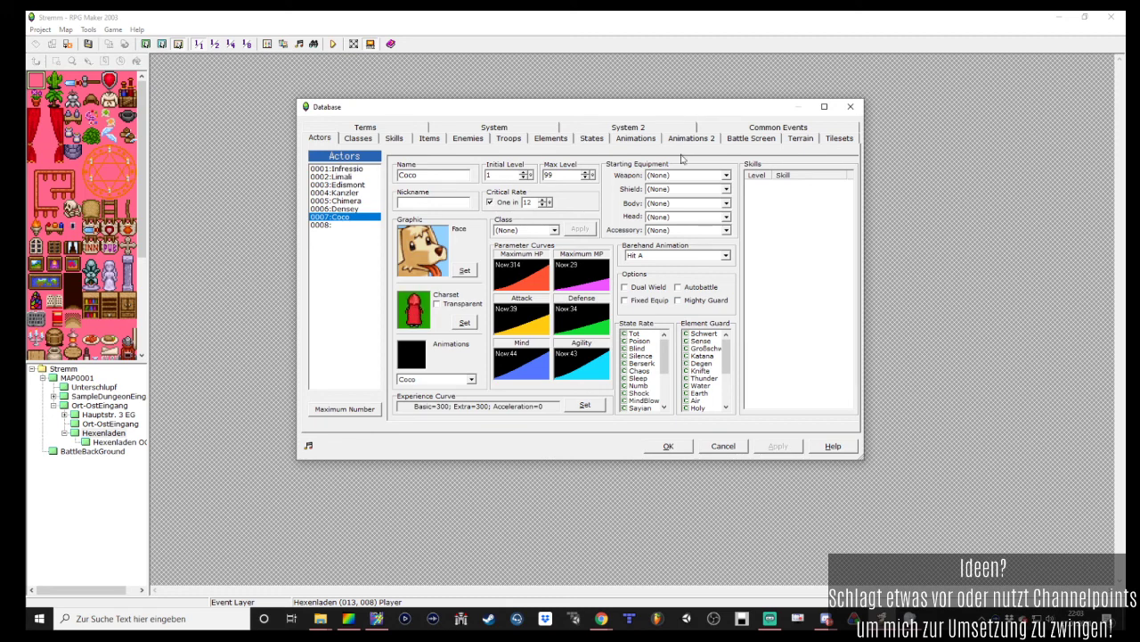
Set Coco's starting weapon to Cocos Gewehr and apply the change
click(715, 175)
click(682, 195)
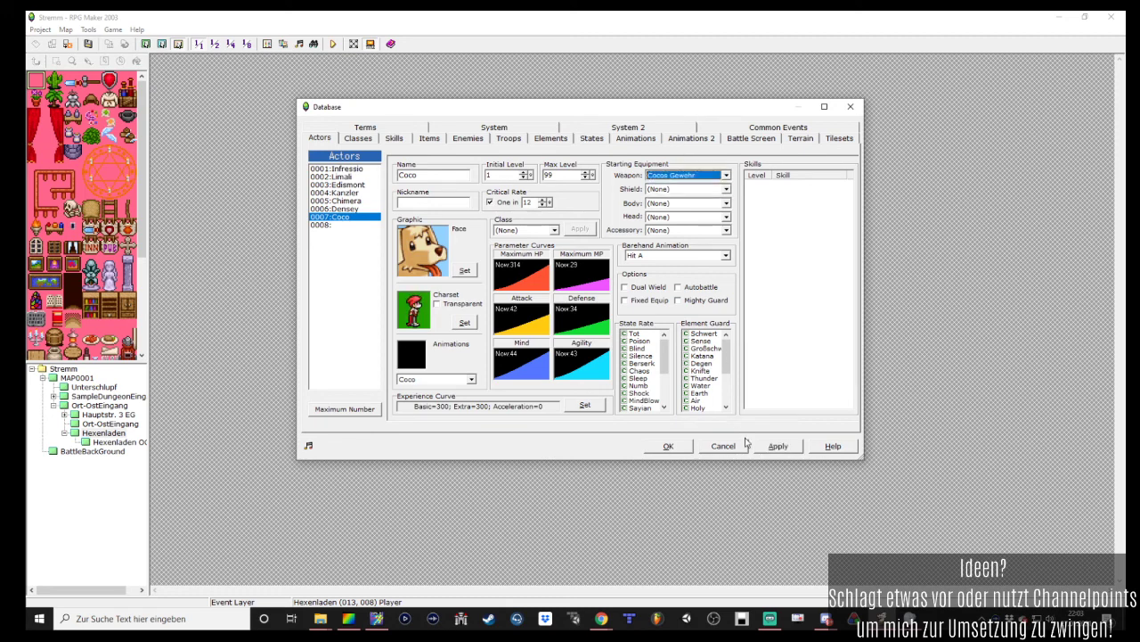
click(770, 444)
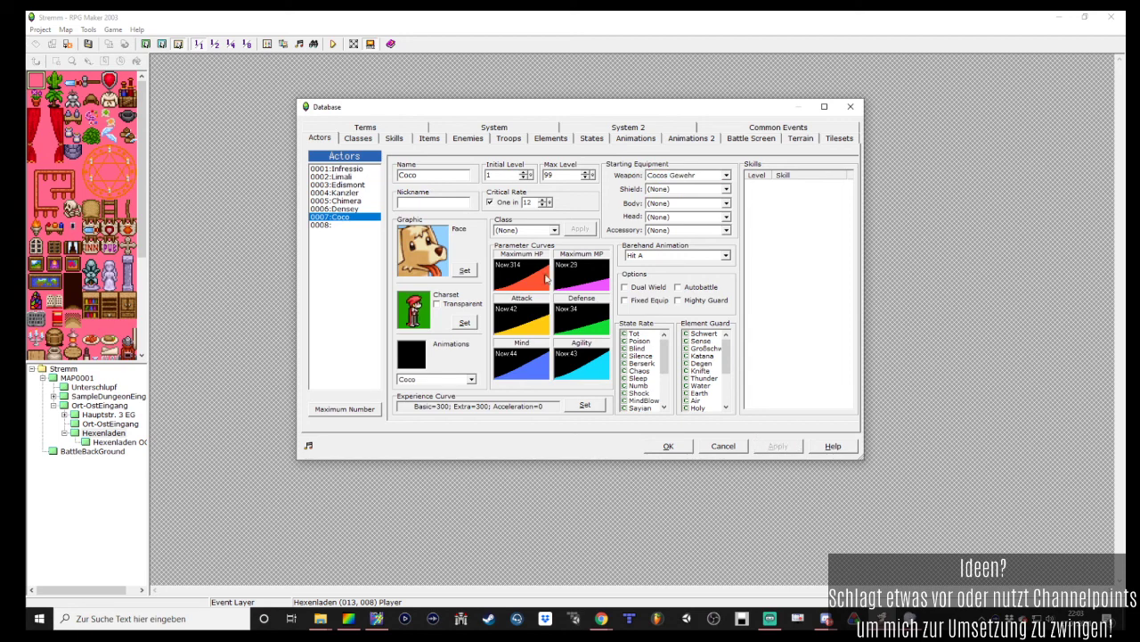
click(509, 138)
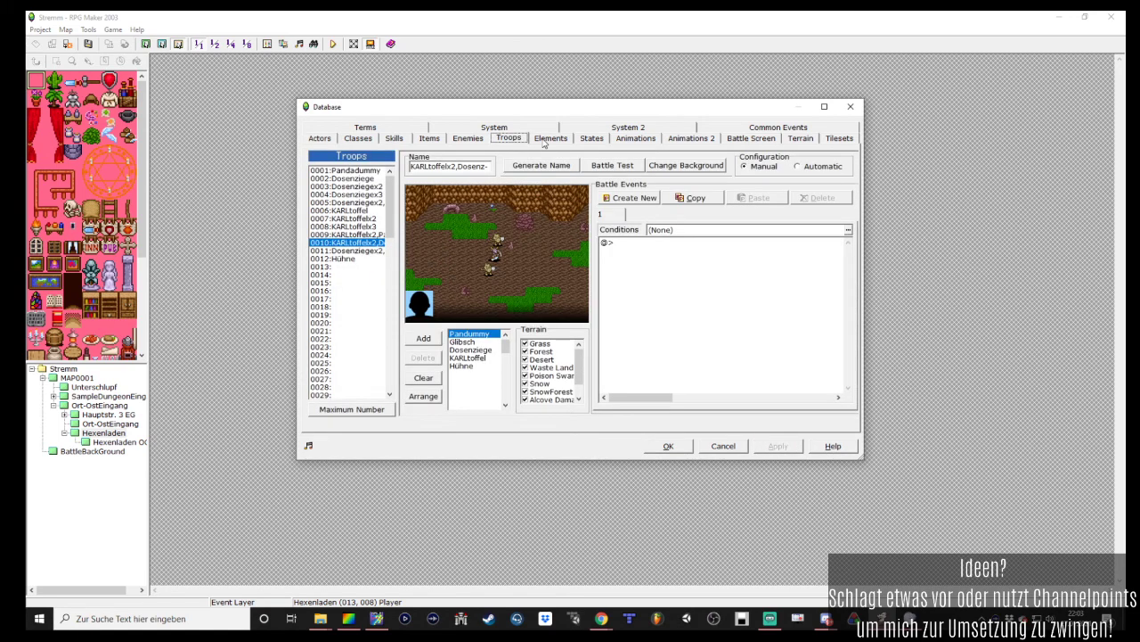
click(610, 167)
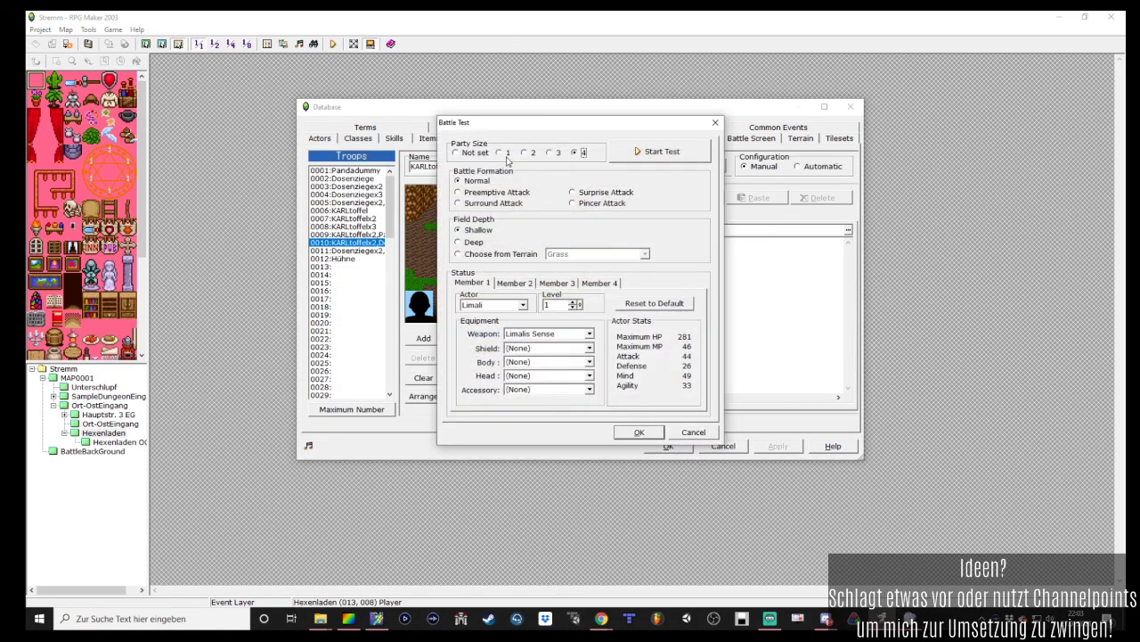
click(457, 152)
click(500, 152)
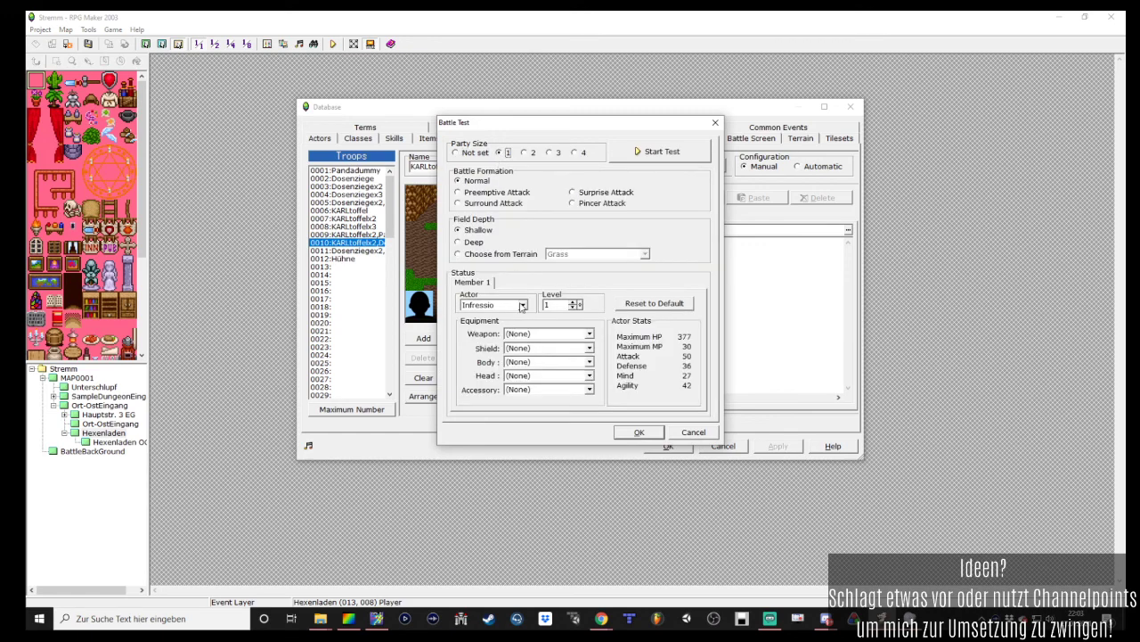
click(522, 306)
click(490, 364)
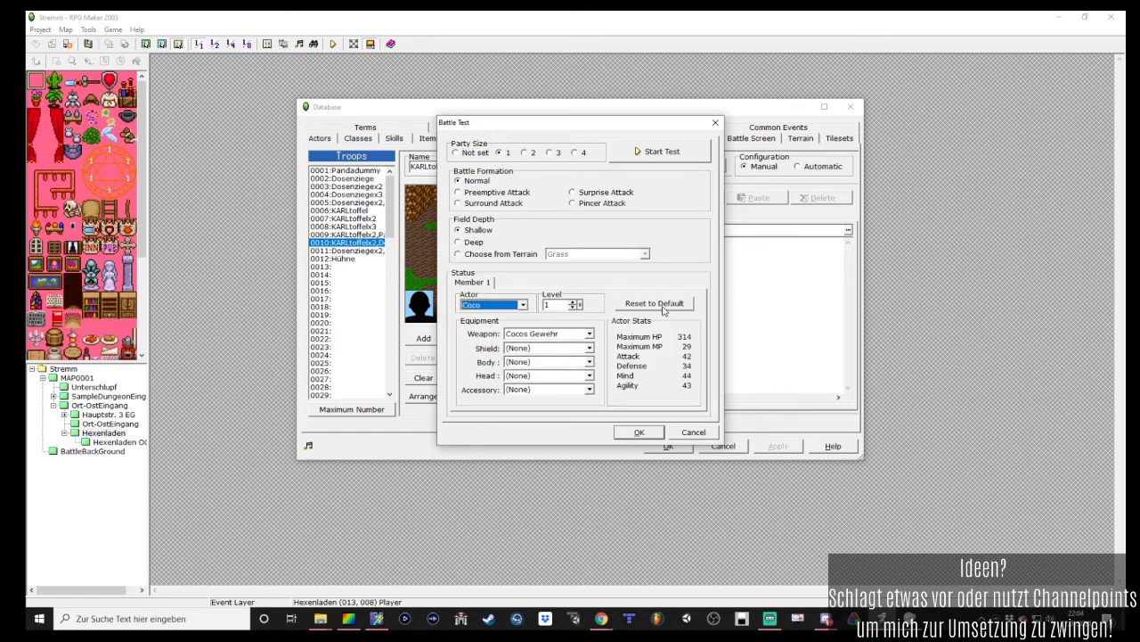
drag(632, 121, 773, 107)
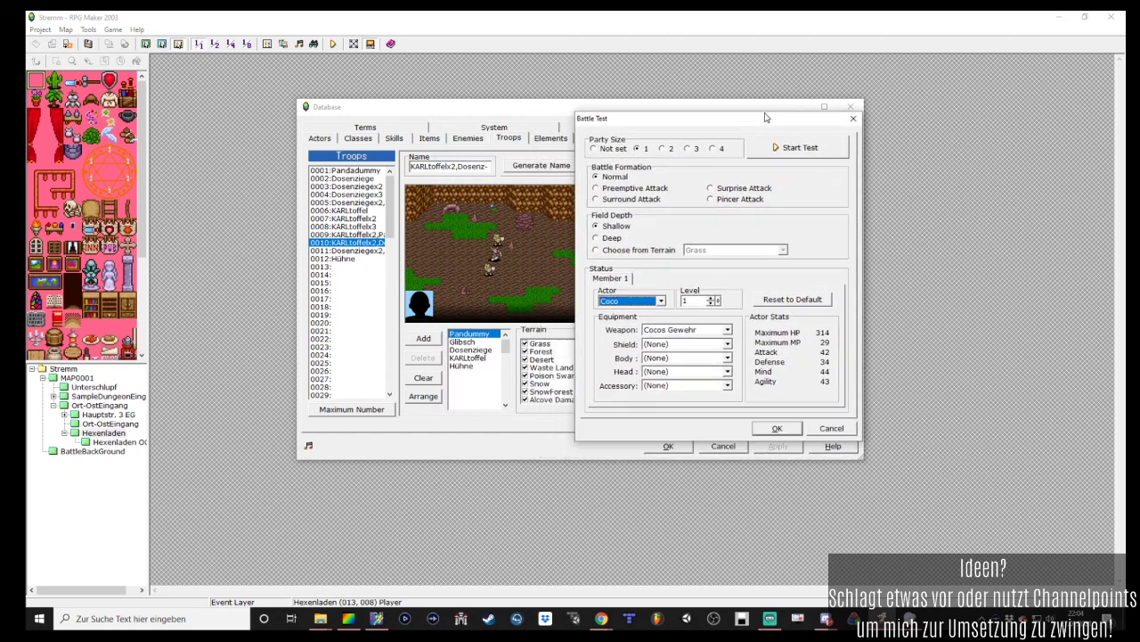
click(855, 108)
Start a battle test against troop 0012 Hühne with a party of one, using Coco as the member
click(347, 258)
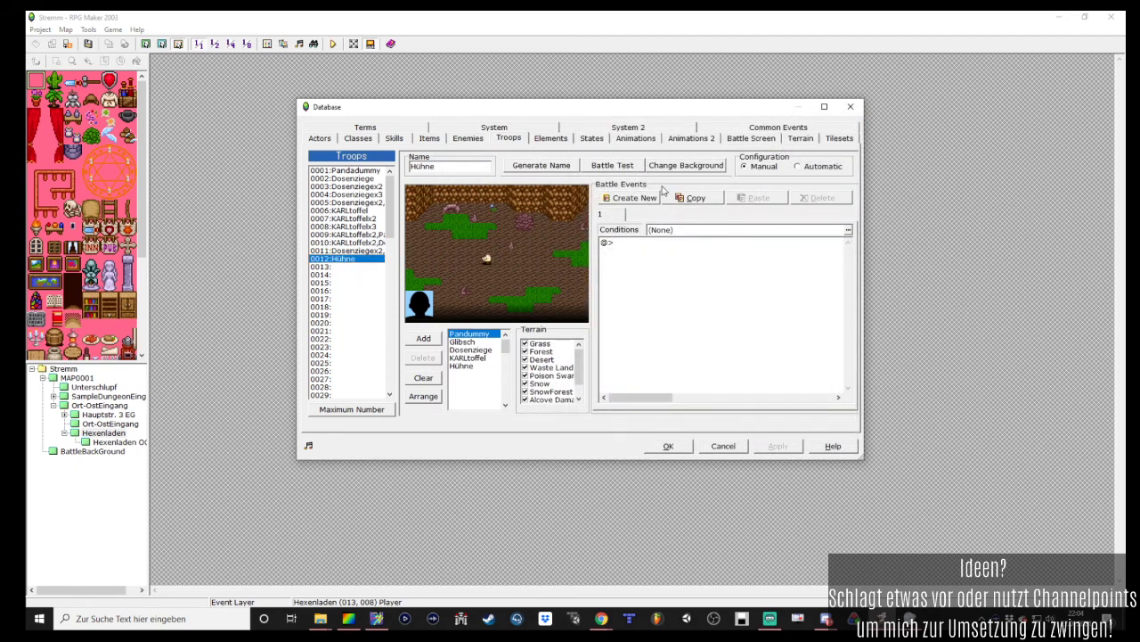
click(615, 166)
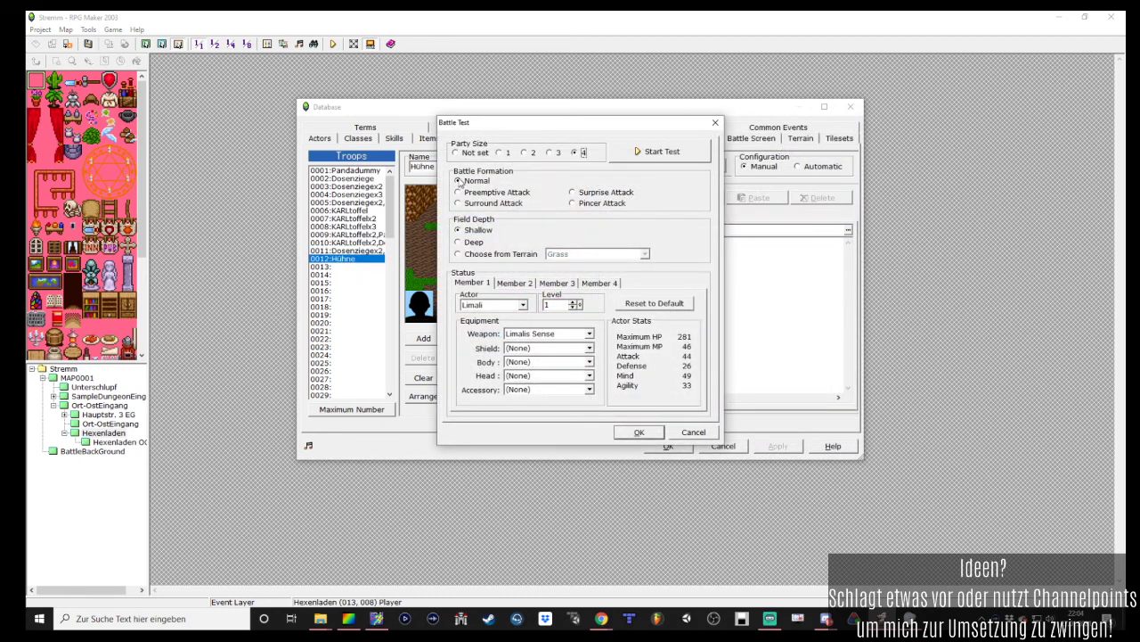
click(499, 152)
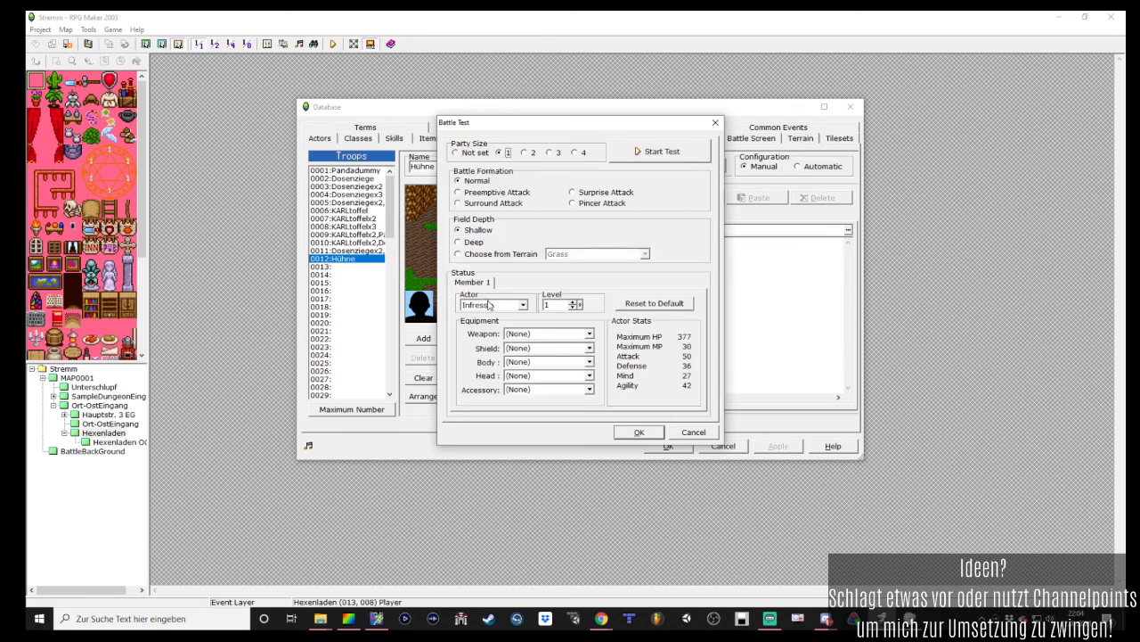
click(489, 305)
click(495, 359)
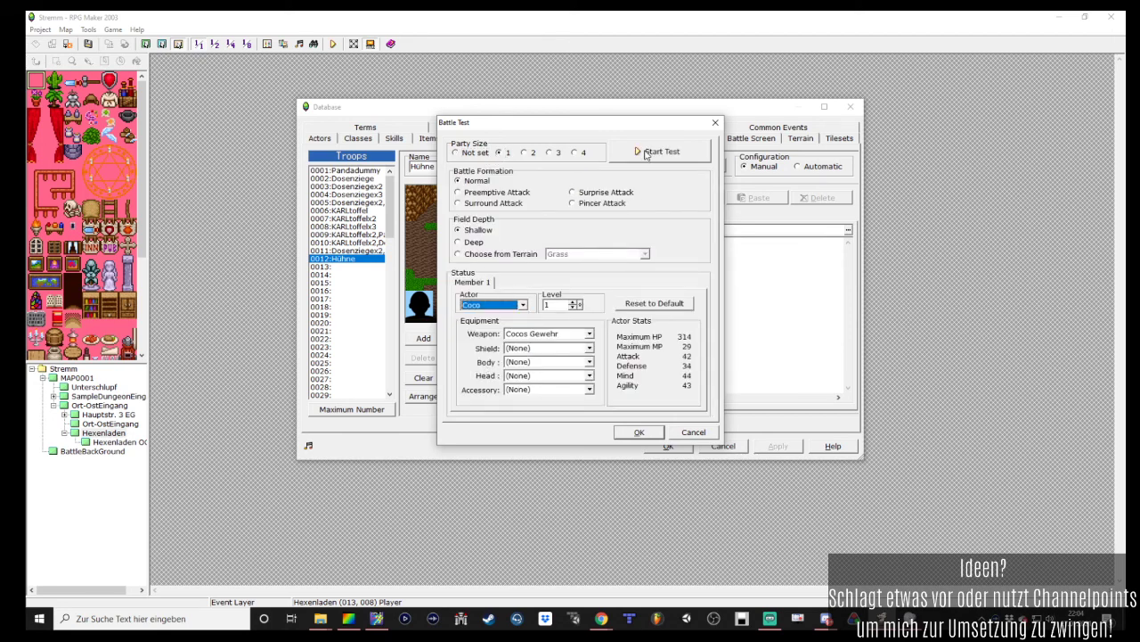
click(647, 154)
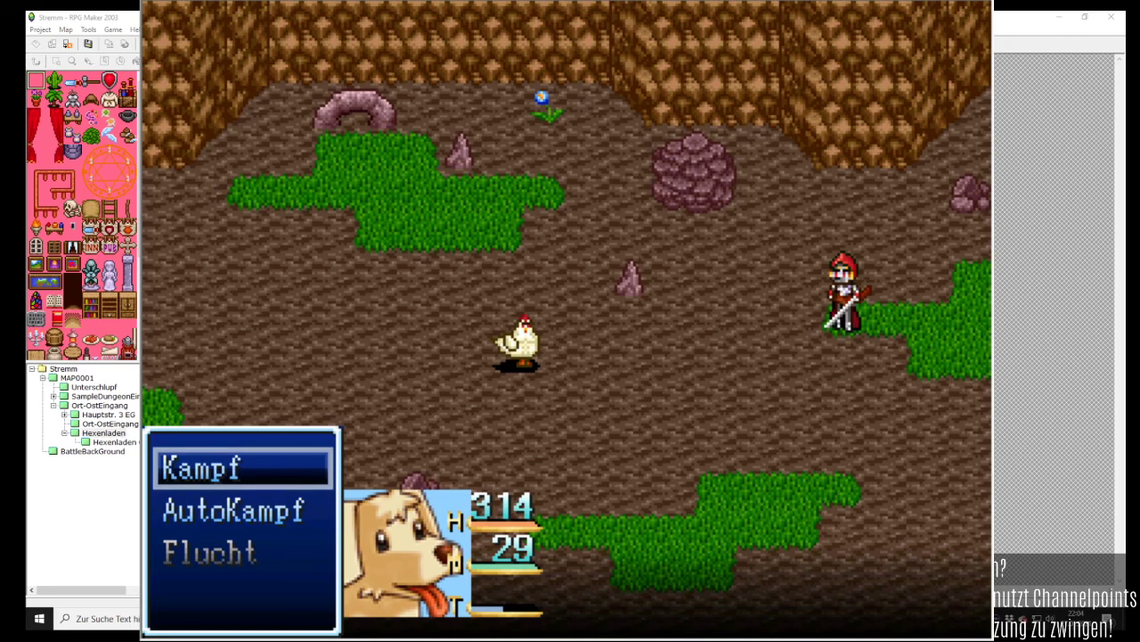
Choose Kampf in the test battle to check Coco's command list, and close the battle test
key(Return)
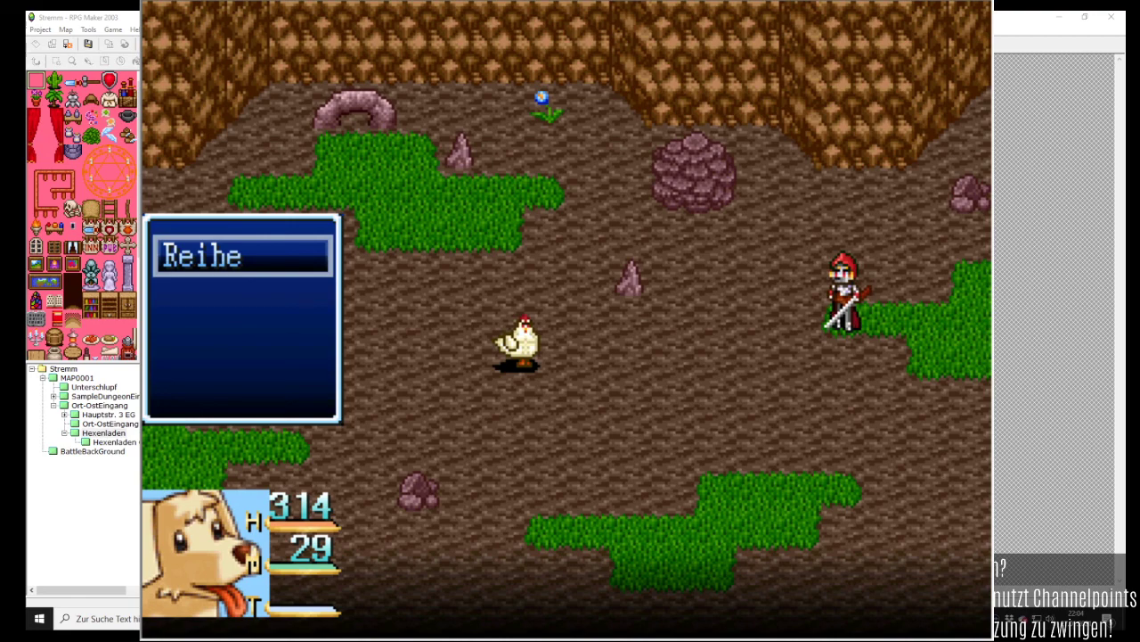
click(985, 8)
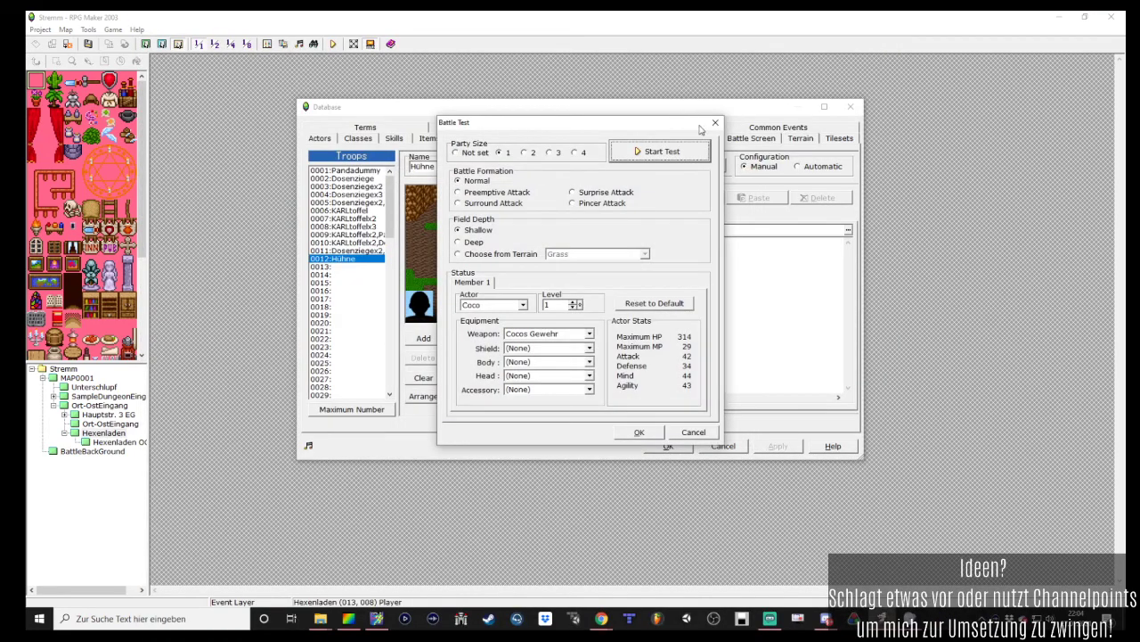
click(714, 123)
click(322, 140)
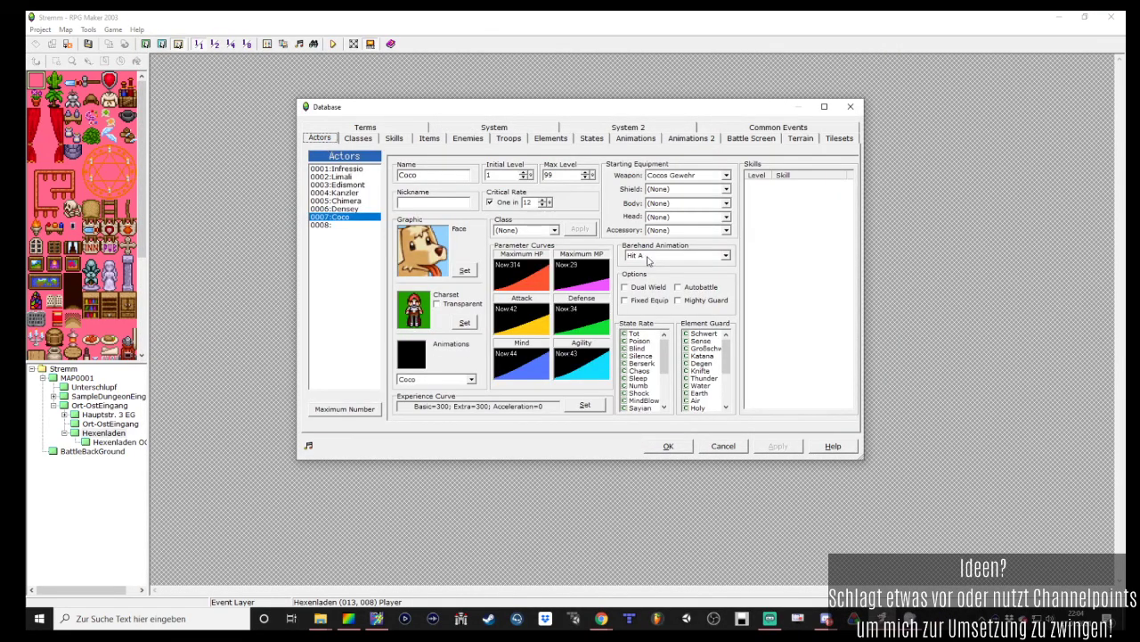
click(629, 138)
click(666, 137)
click(628, 128)
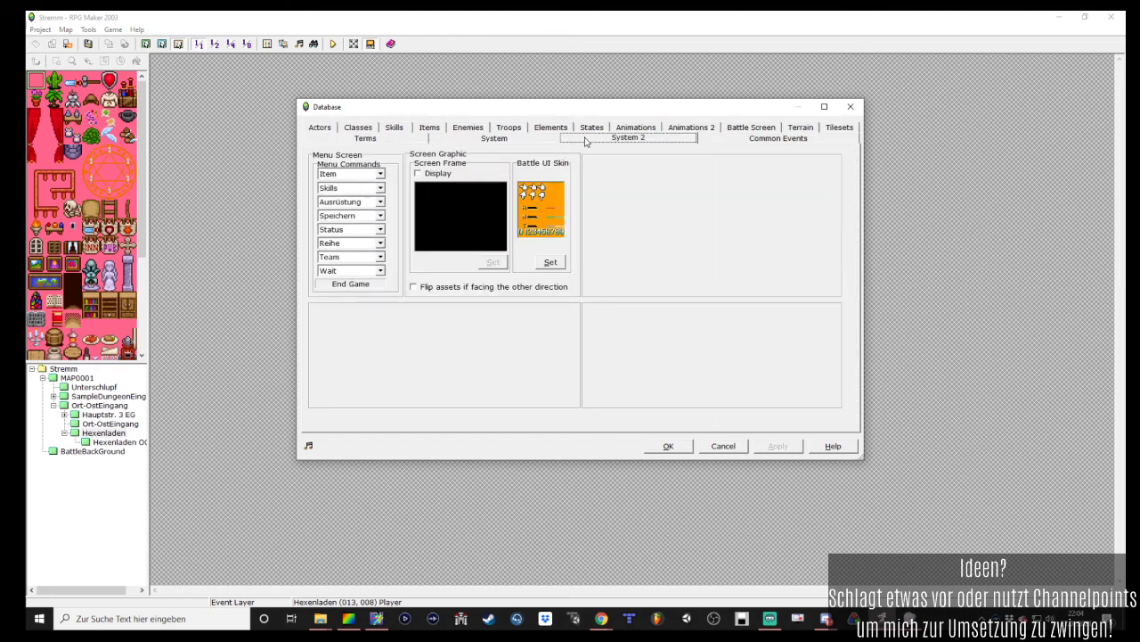
click(525, 140)
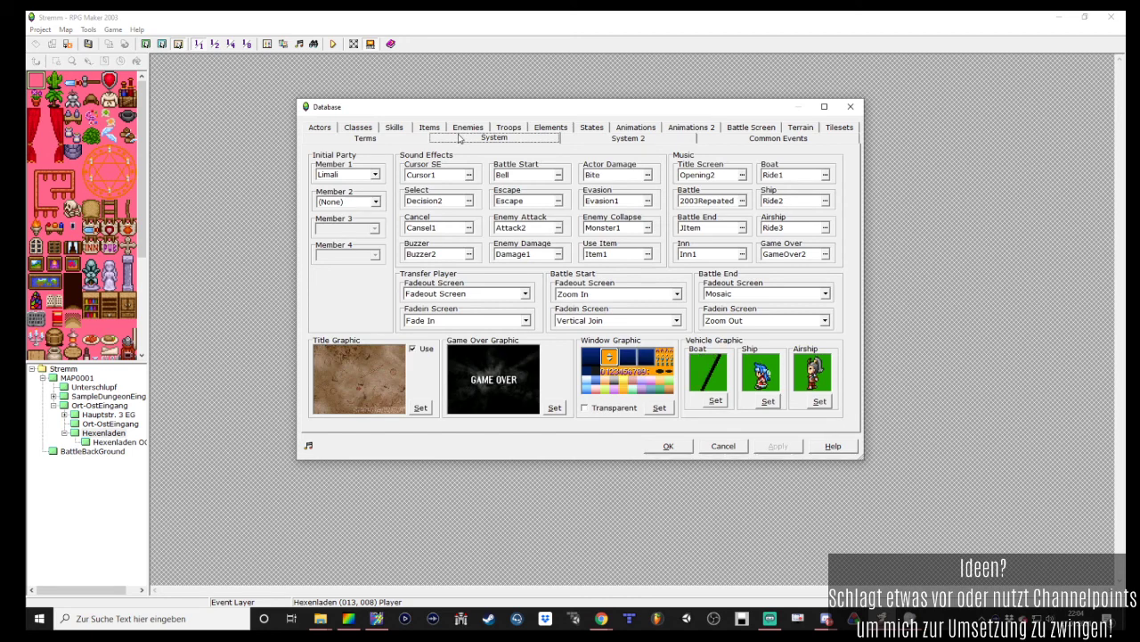
Assign Angriff, Skills, Items and Blocken as Coco's first four battle commands in the battle screen settings
click(751, 127)
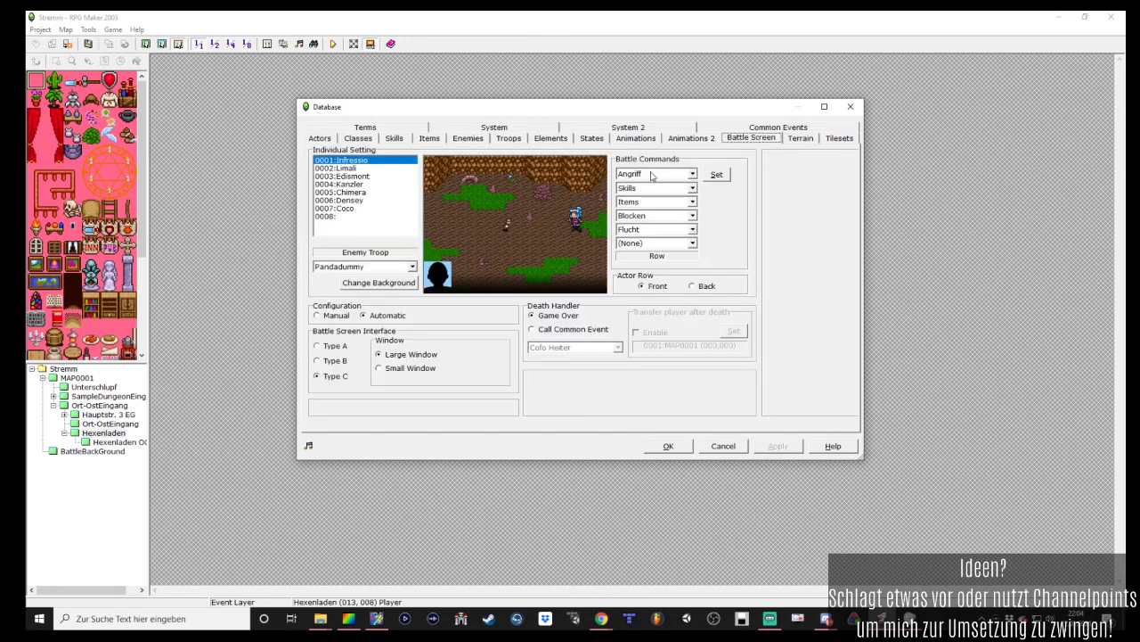
click(374, 209)
click(692, 173)
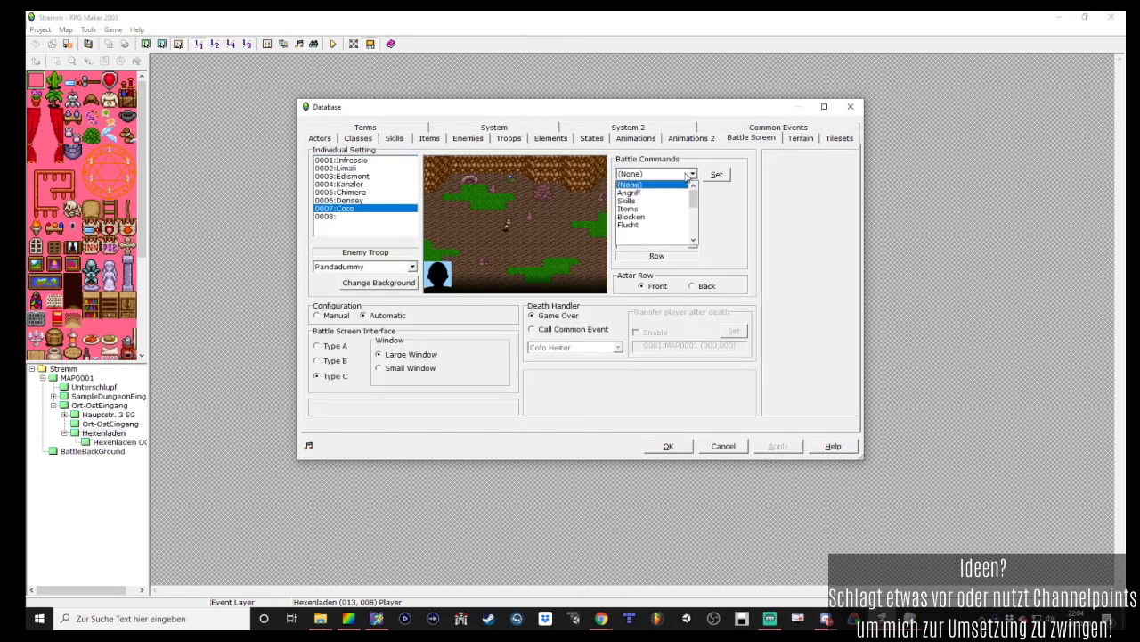
click(646, 193)
click(656, 188)
click(650, 207)
click(651, 202)
click(651, 221)
click(651, 215)
click(648, 234)
Set Coco's fifth battle command to Flucht and apply the change
click(648, 233)
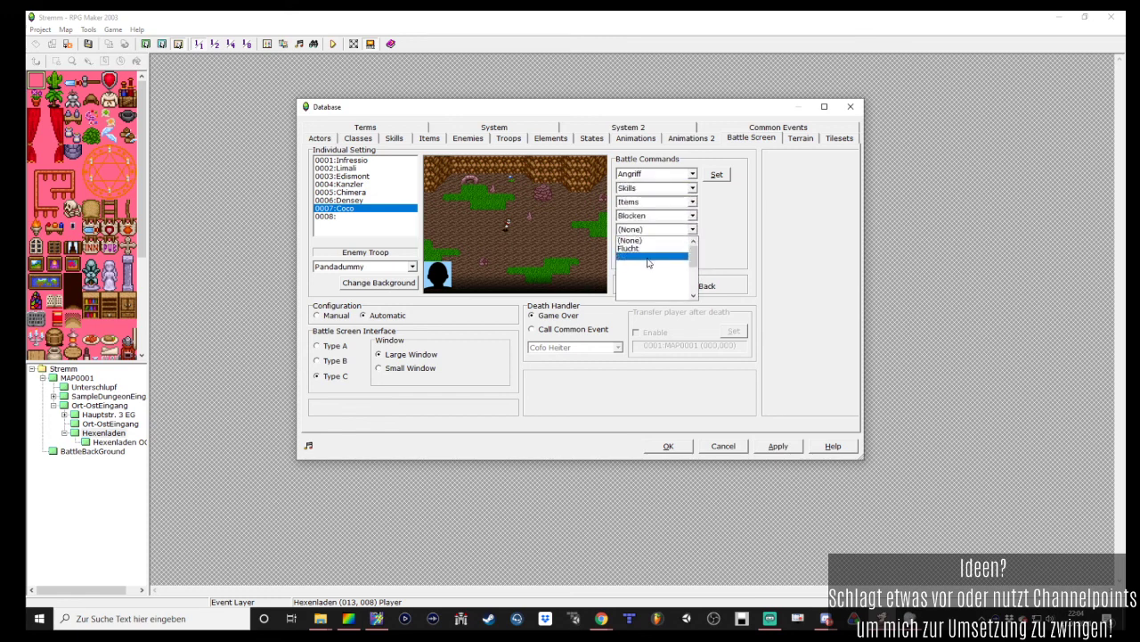
click(651, 256)
click(655, 234)
click(718, 239)
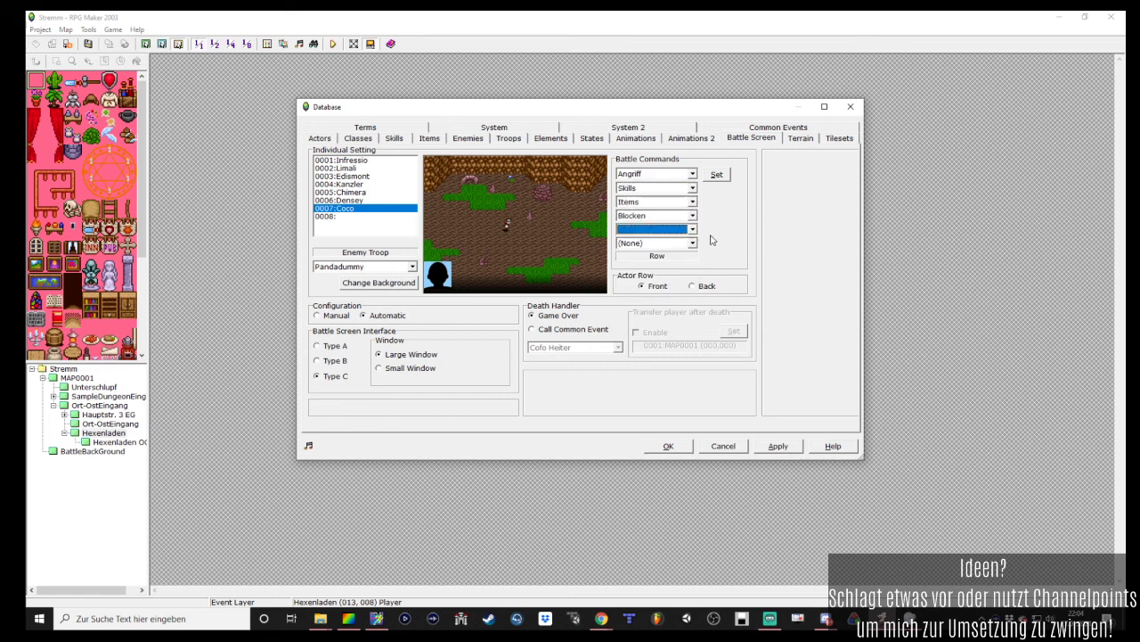
click(692, 229)
click(638, 248)
click(773, 447)
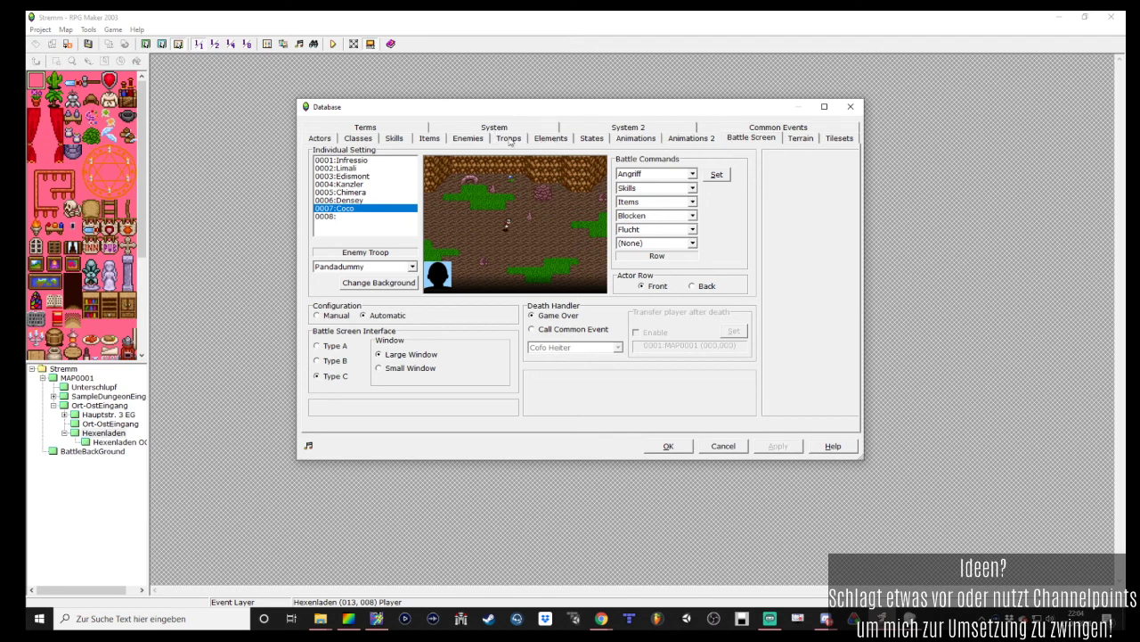
Start a battle test against troop 0012 Hühne with Coco as the only party member
click(468, 138)
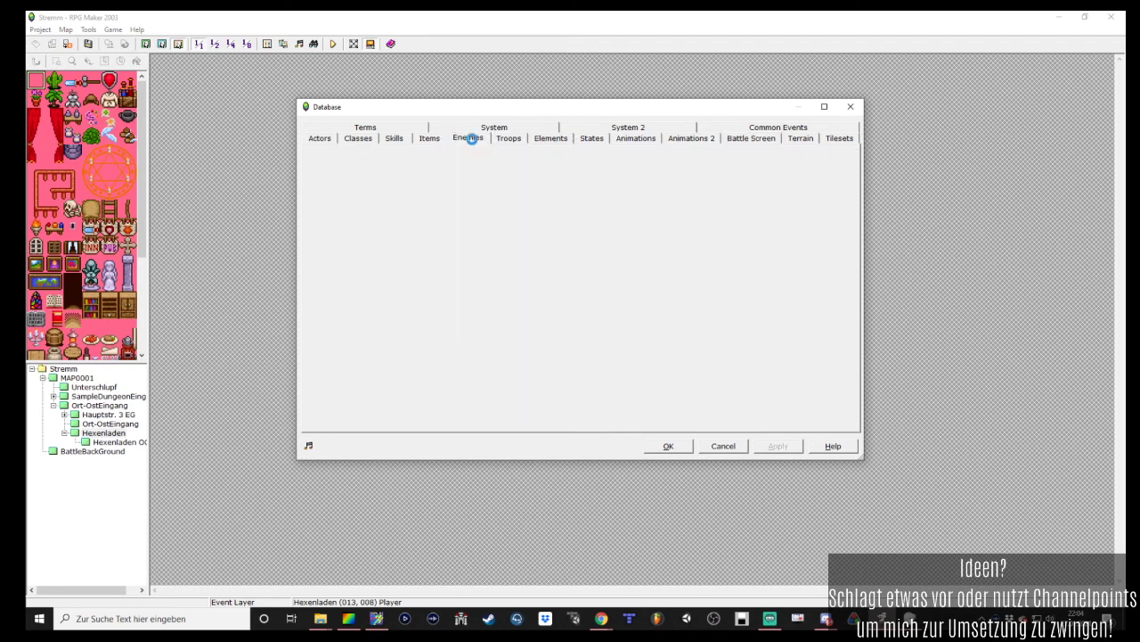
click(508, 138)
click(623, 167)
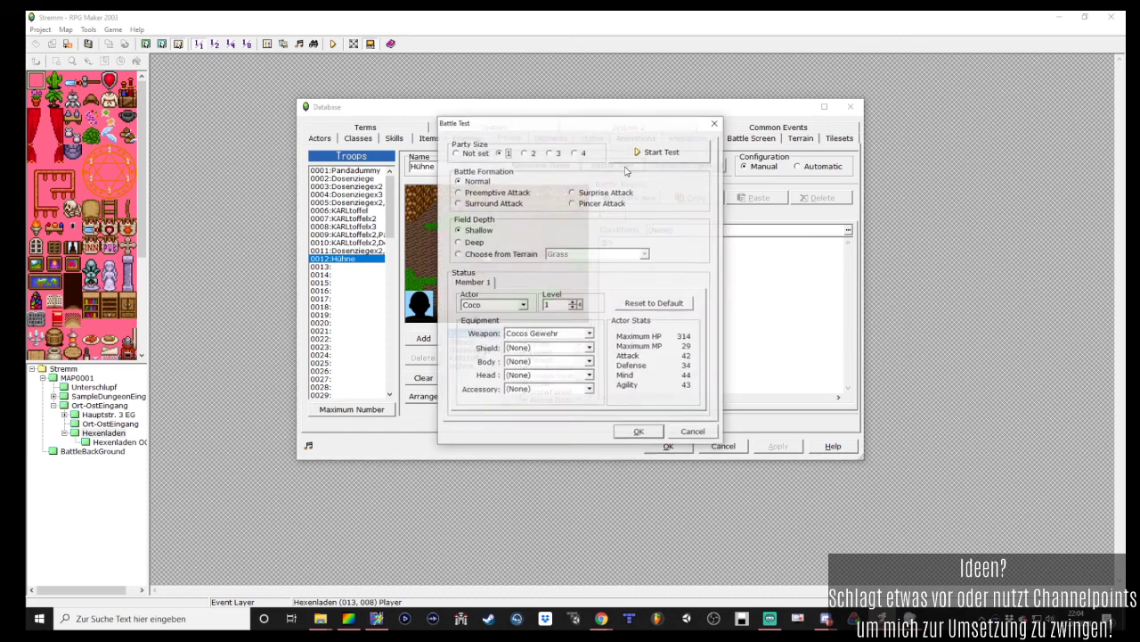
click(657, 152)
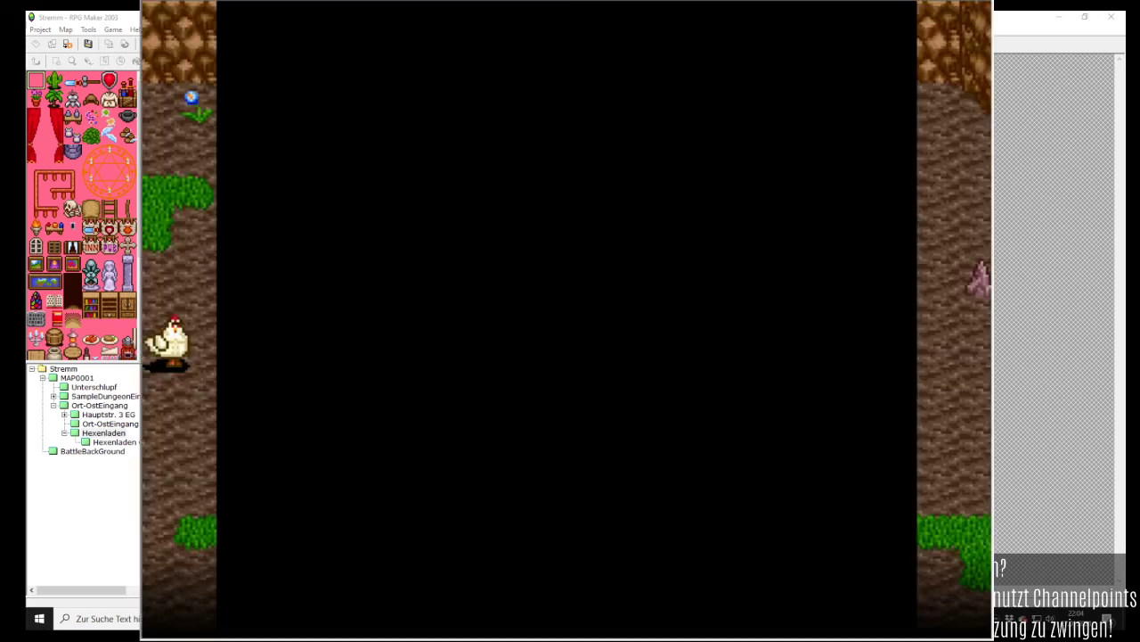
Fight the test battle by repeatedly using Angriff with Coco on the chicken until the victory, then end the test
key(Return)
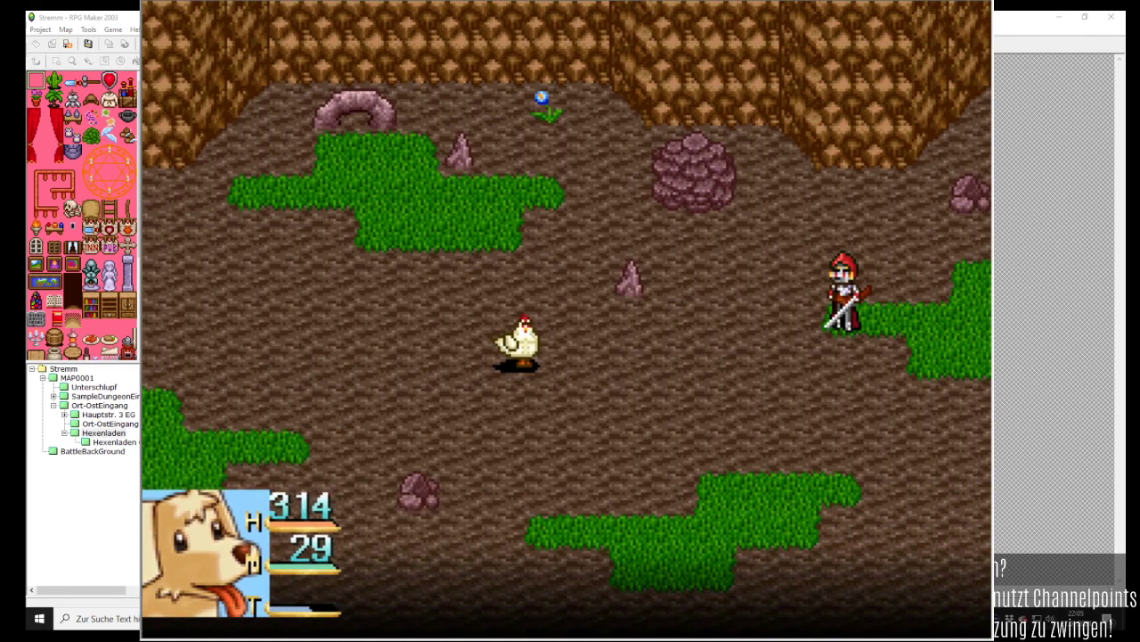
key(Return)
key(Return)
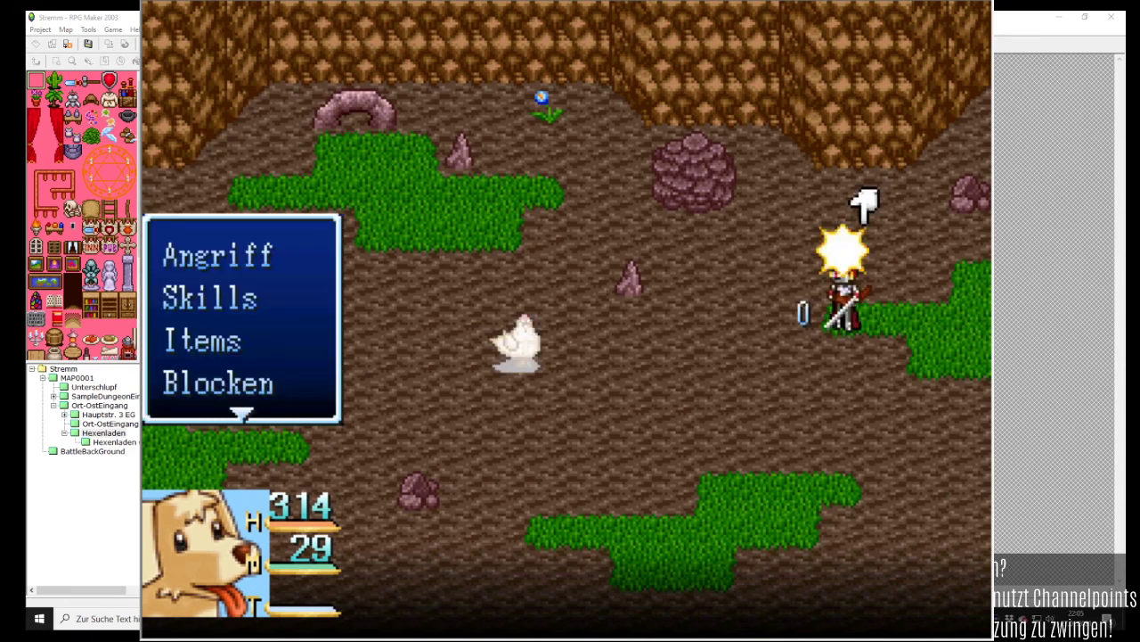
key(Return)
key(Return)
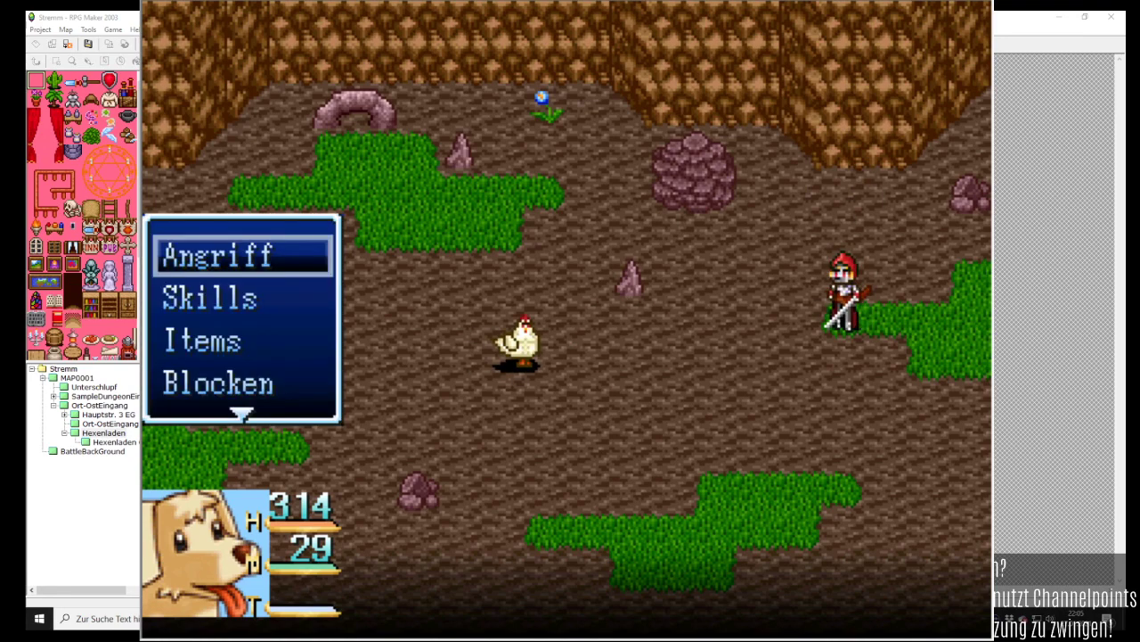
key(Return)
key(Return)
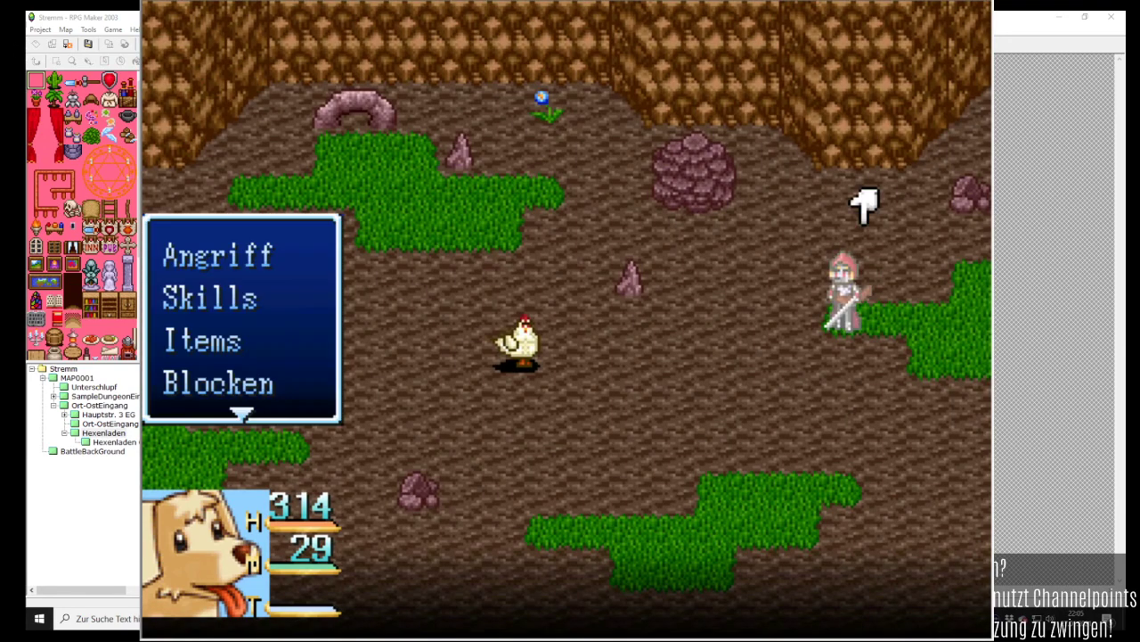
key(Return)
key(Return)
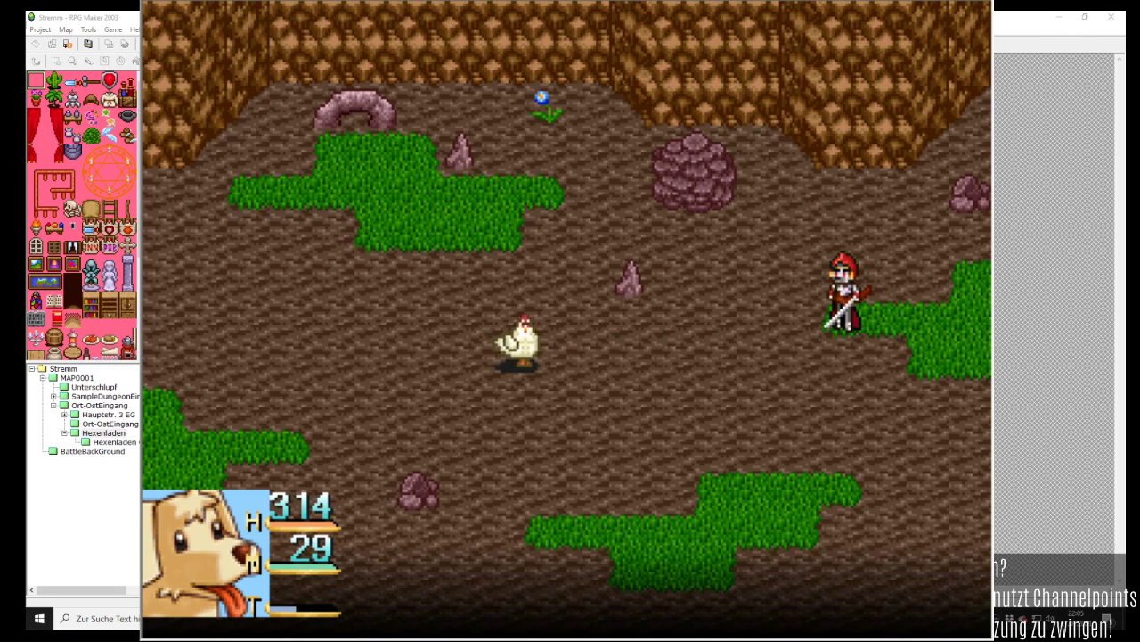
key(Return)
key(Return)
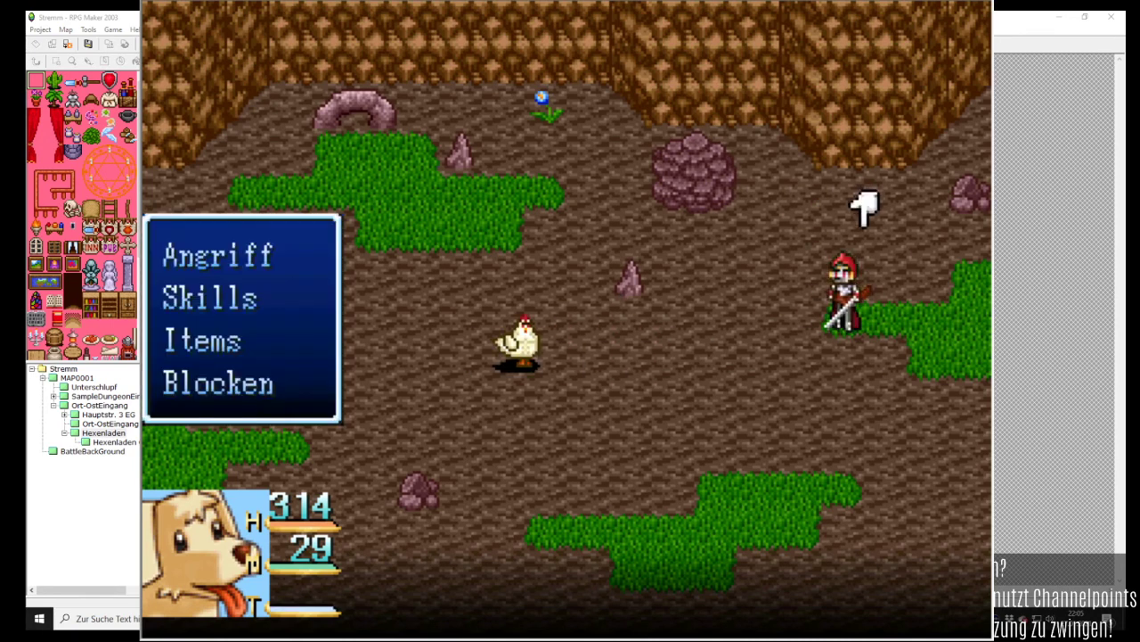
key(Return)
key(Return)
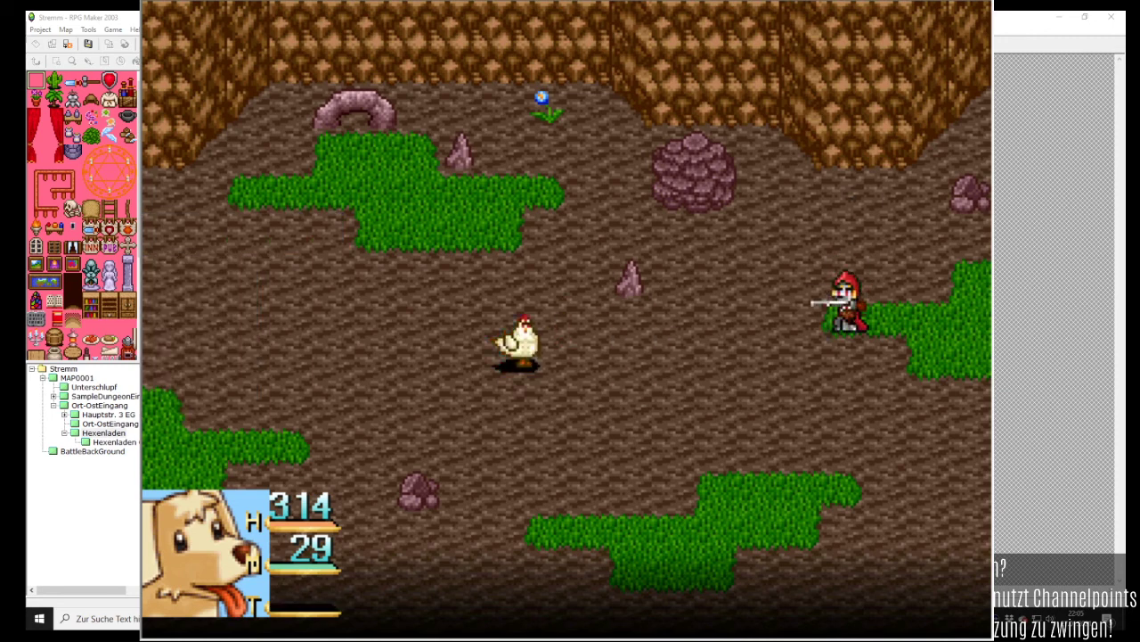
key(Return)
key(Return)
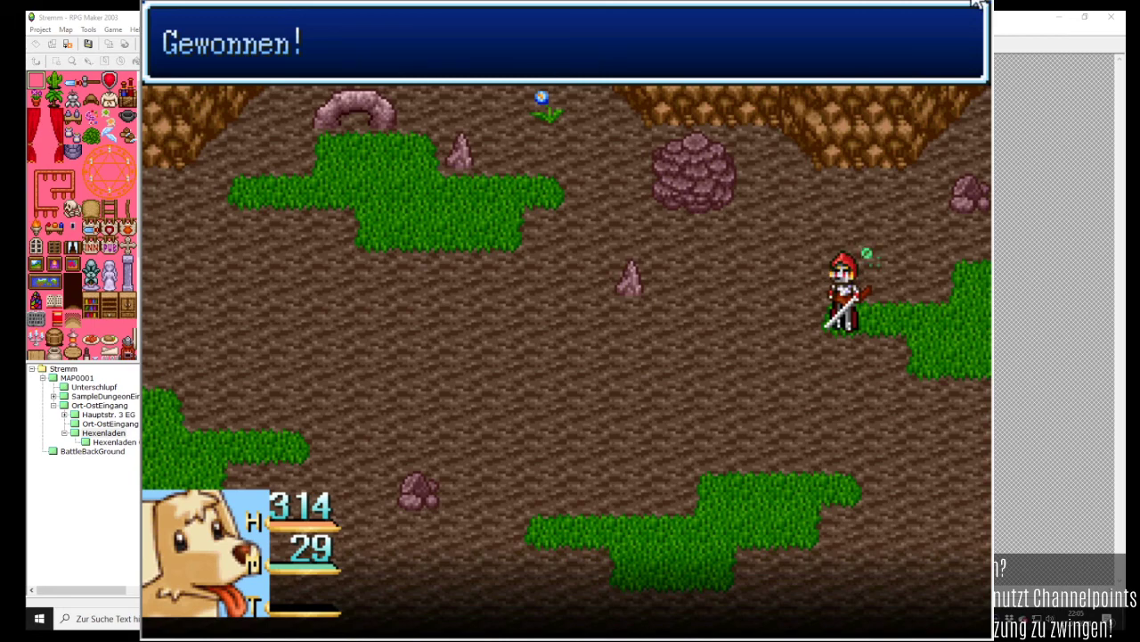
key(Return)
Open animation 0265 CocoWin and clear the existing cells from its frames
click(702, 139)
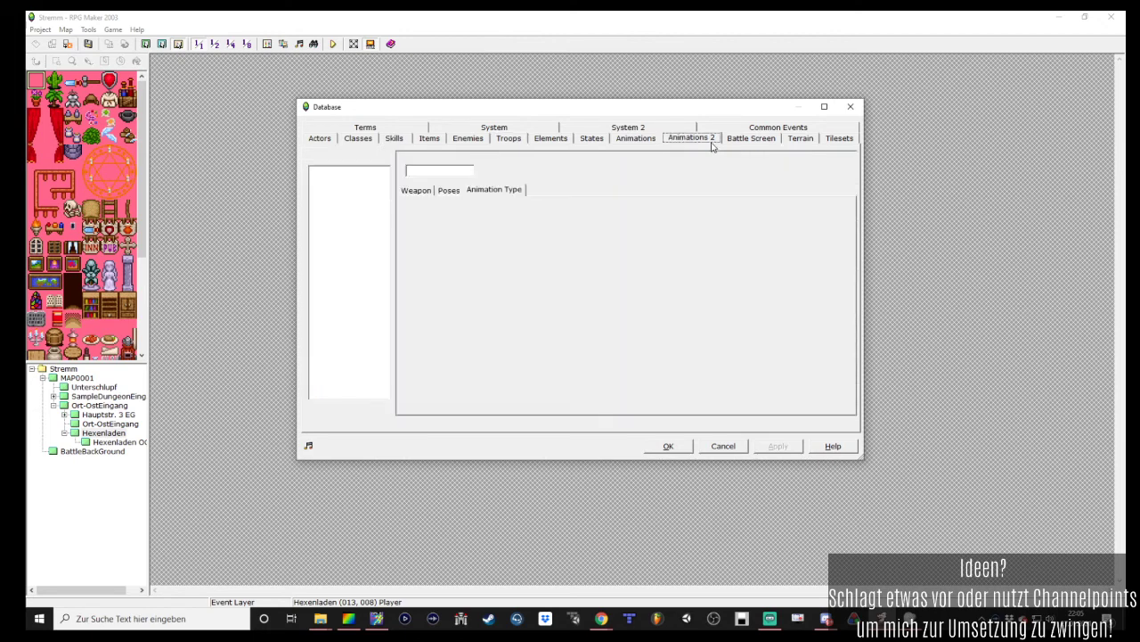
click(637, 139)
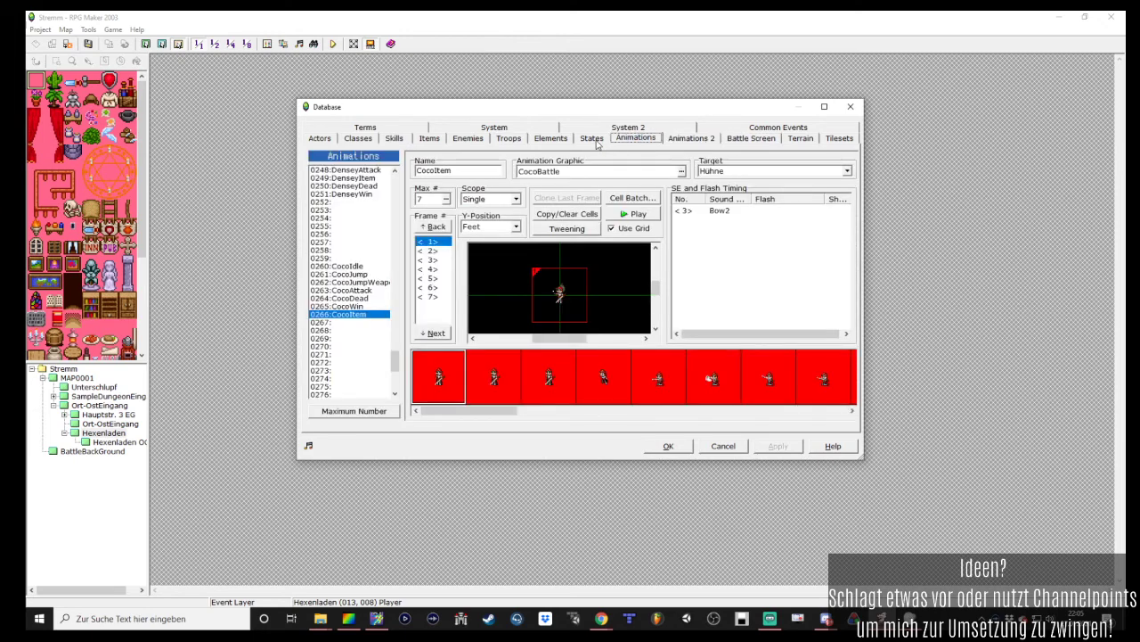
click(368, 306)
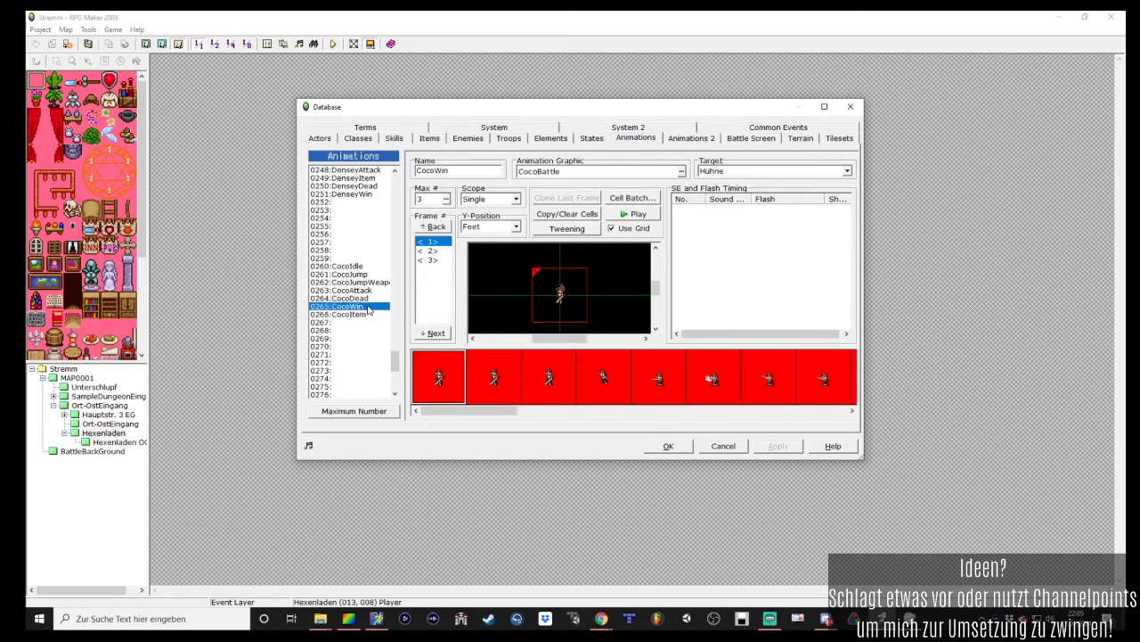
click(431, 250)
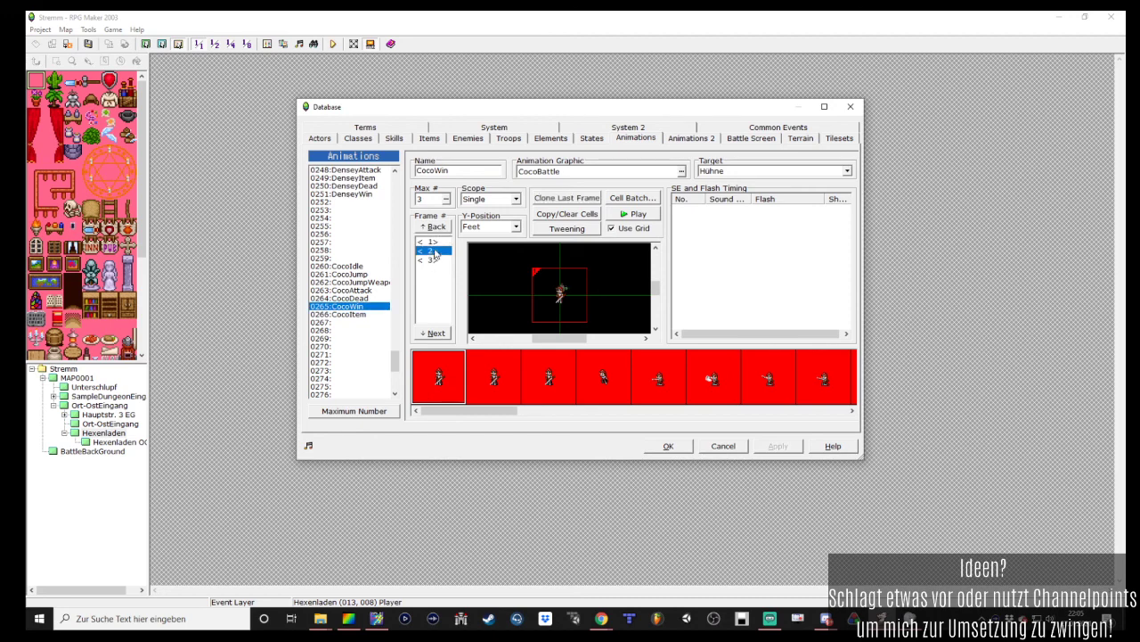
click(434, 242)
click(435, 250)
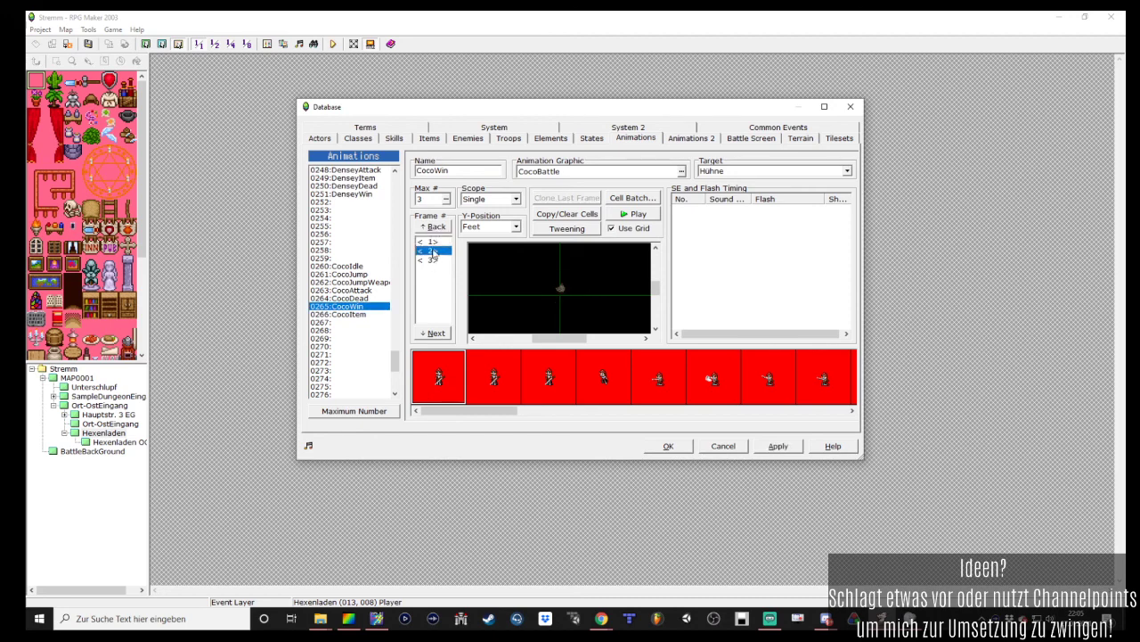
click(432, 260)
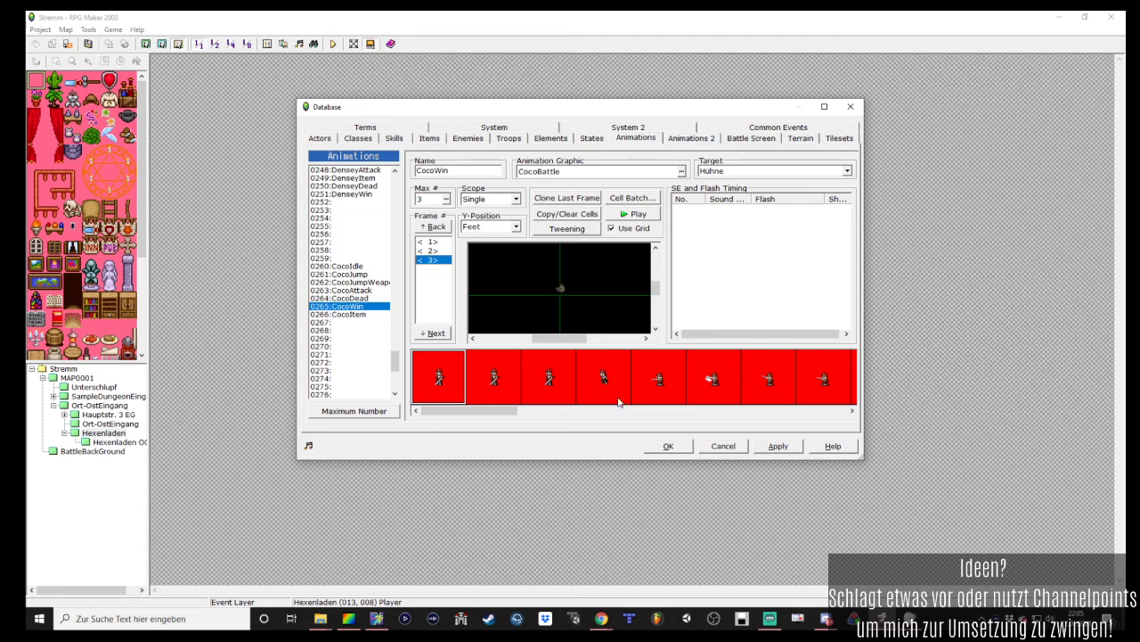
Place the victory pose cell near the end of the CocoBattle strip in CocoWin's frame 1 and set the frame count to 15
drag(479, 414, 721, 420)
click(526, 385)
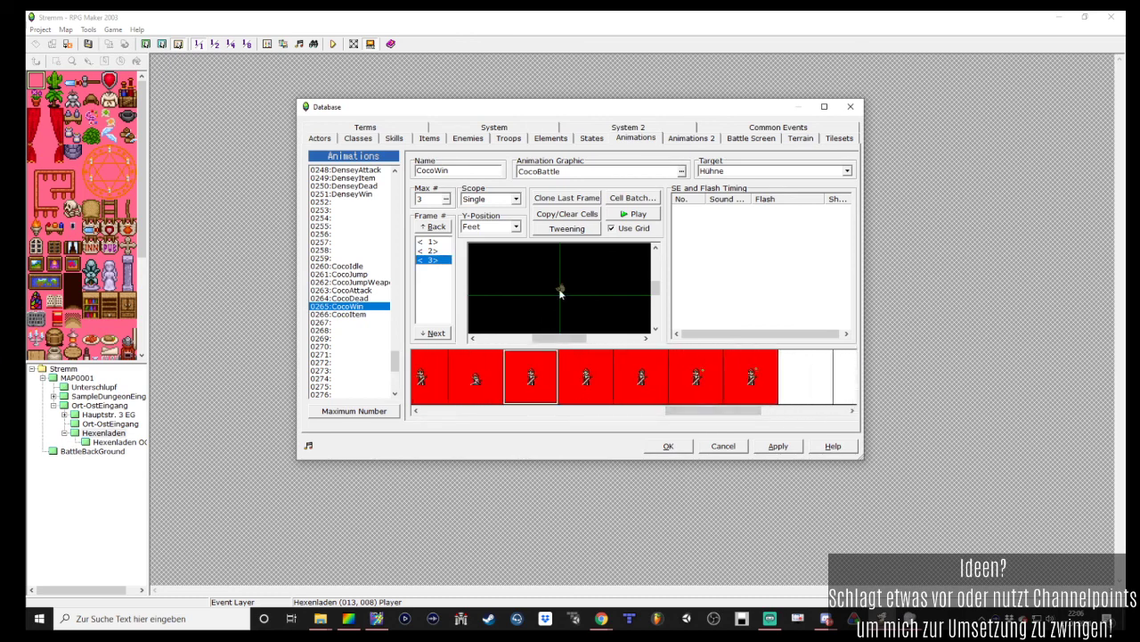
click(428, 242)
click(547, 293)
click(447, 200)
text(15)
key(Return)
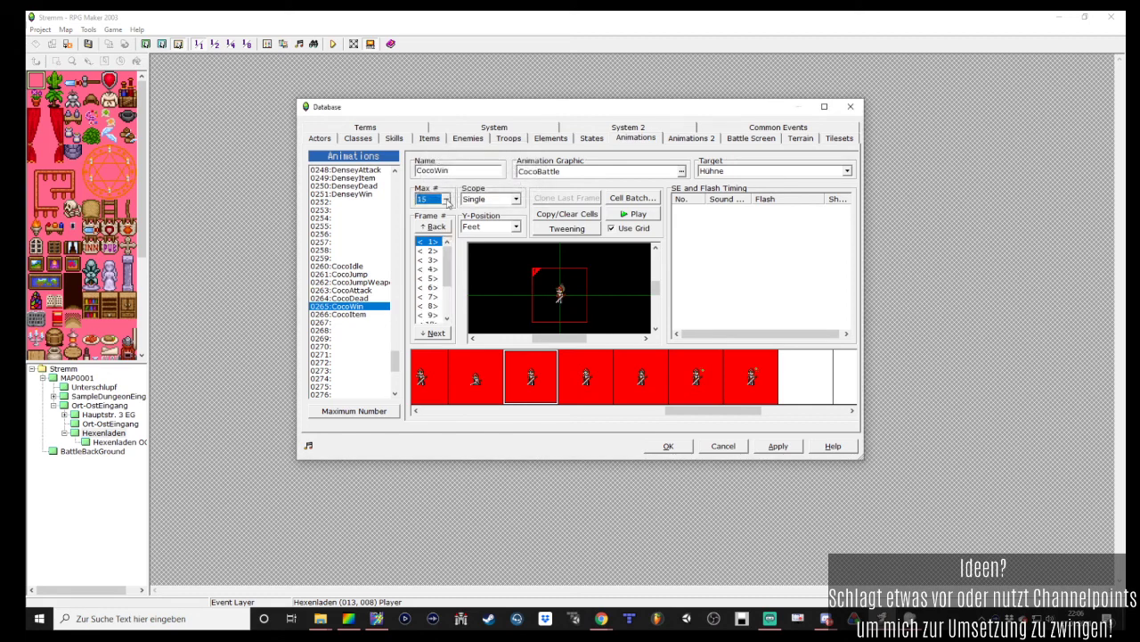
Fill frames 2 to 5 of CocoWin with the same pose as frame 1
click(432, 249)
key(Down)
key(Down)
key(Down)
key(Down)
Fill frames 6 to 10 of CocoWin with the next pose cell of the CocoBattle graphic
key(Right)
click(431, 288)
key(Down)
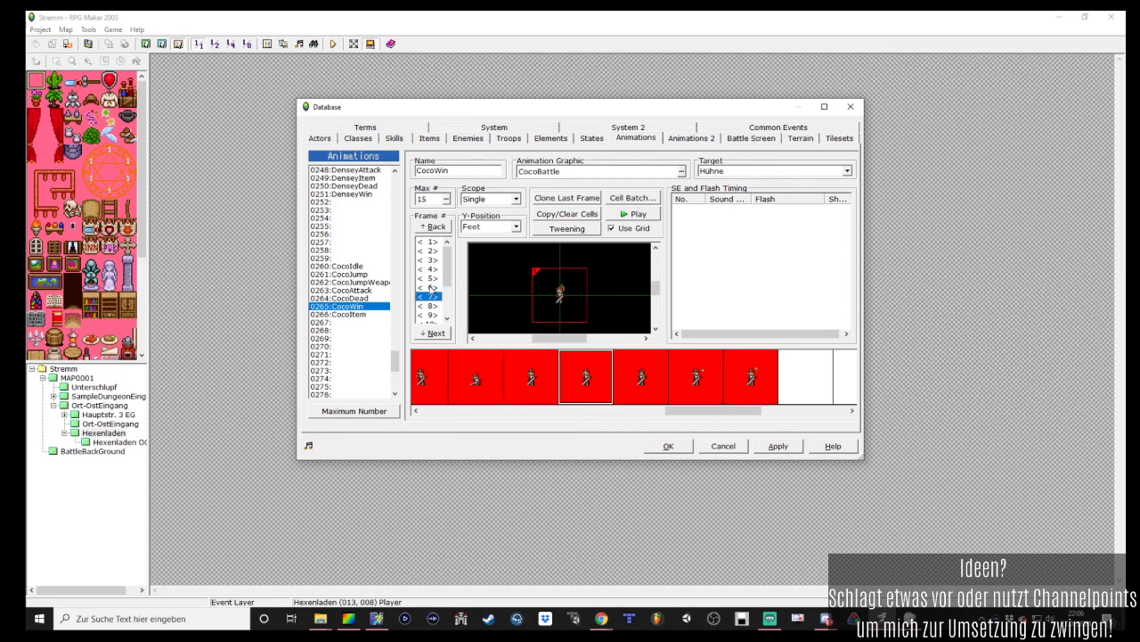
key(Down)
key(Down)
key(Down)
key(Down)
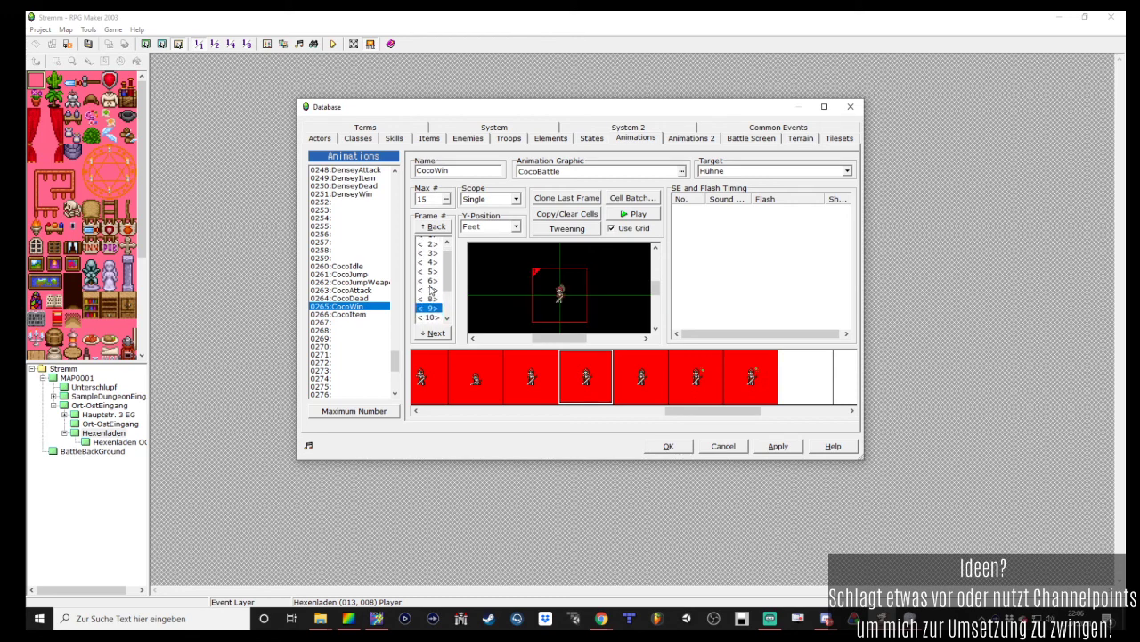
Fill frames 11 to 15 of CocoWin with the third victory pose cell and apply the changes
click(658, 389)
click(561, 296)
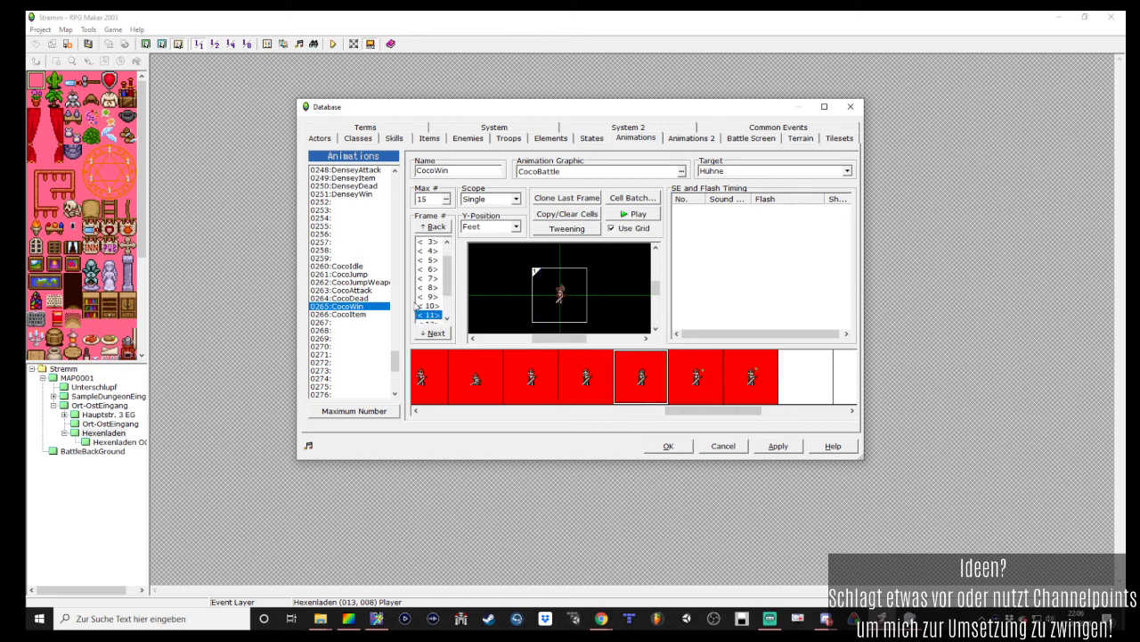
scroll(436, 283, down, 2)
key(Down)
key(Down)
key(Down)
key(Down)
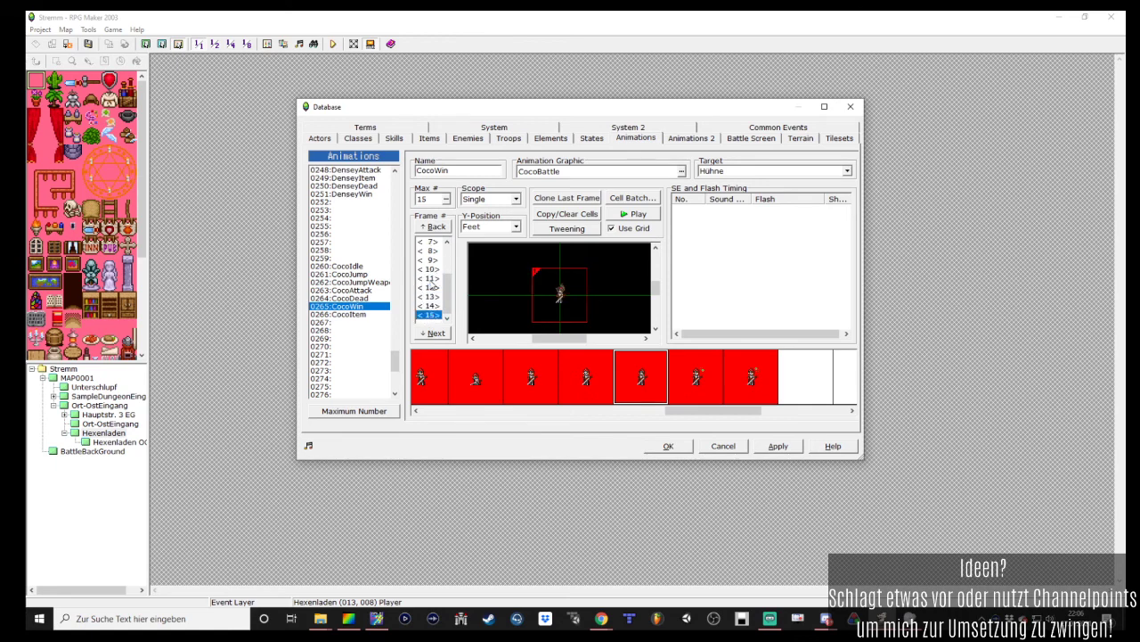
click(778, 446)
Check the poses across CocoWin's frames and play the animation preview
drag(447, 292, 447, 265)
click(431, 242)
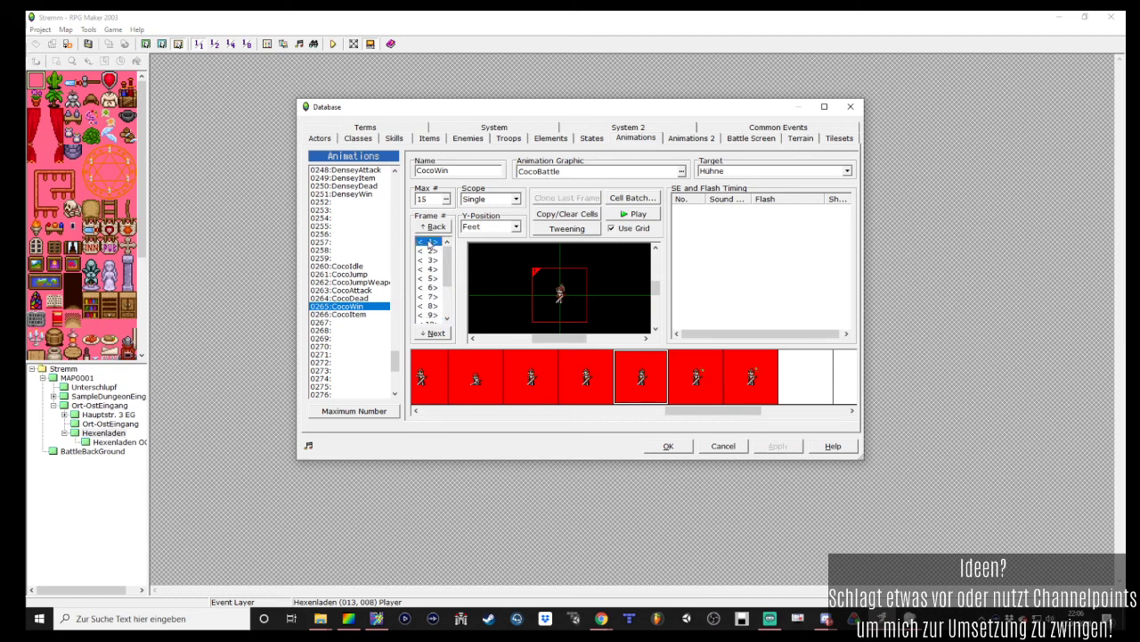
click(431, 287)
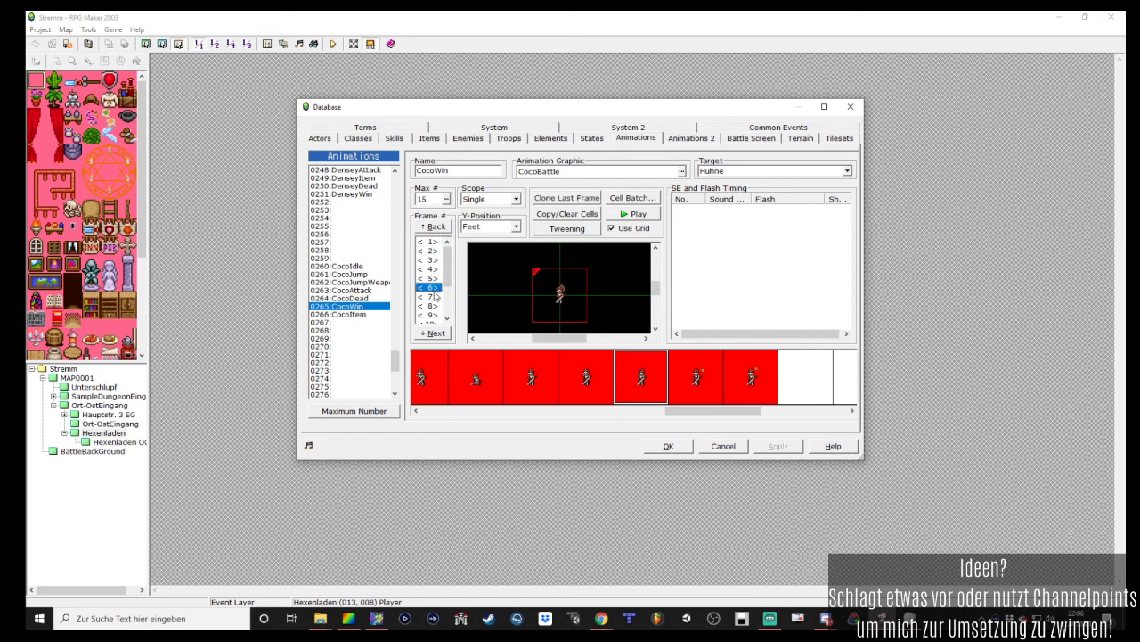
scroll(437, 281, down, 2)
click(432, 269)
click(431, 260)
click(792, 447)
click(624, 213)
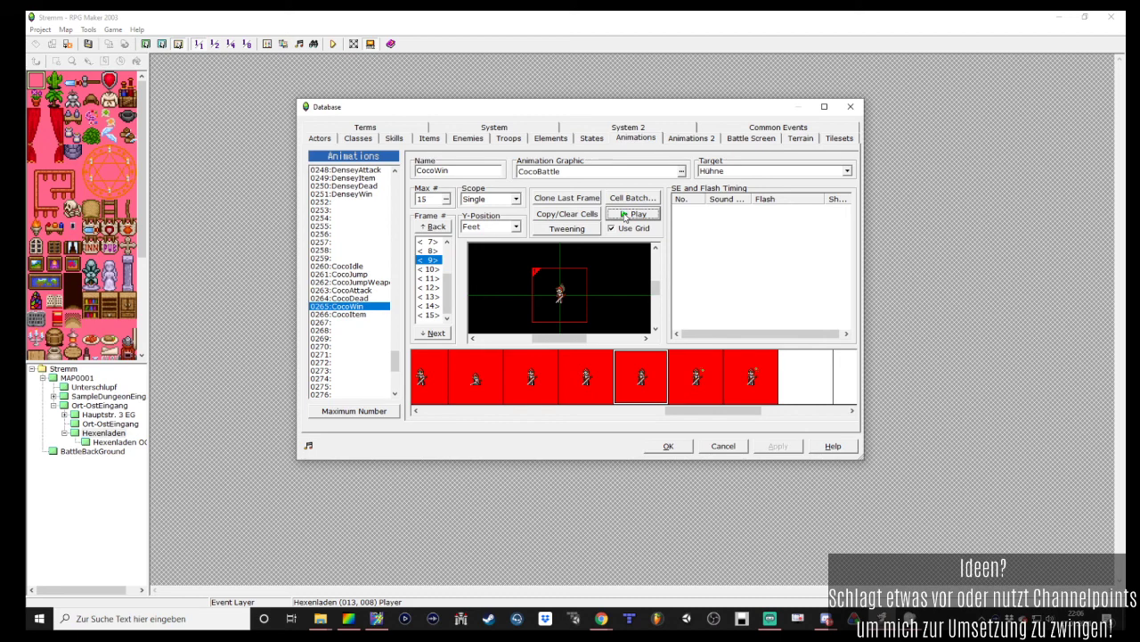
Return to the CocoWin animation and set its frame count to 20
click(509, 139)
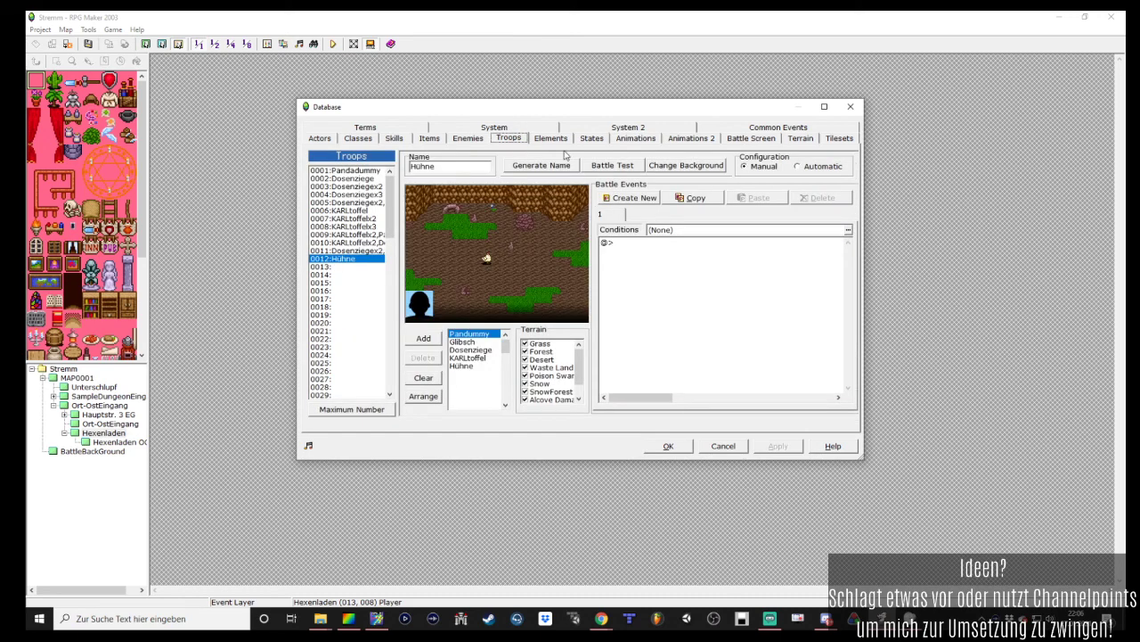
click(668, 141)
click(635, 139)
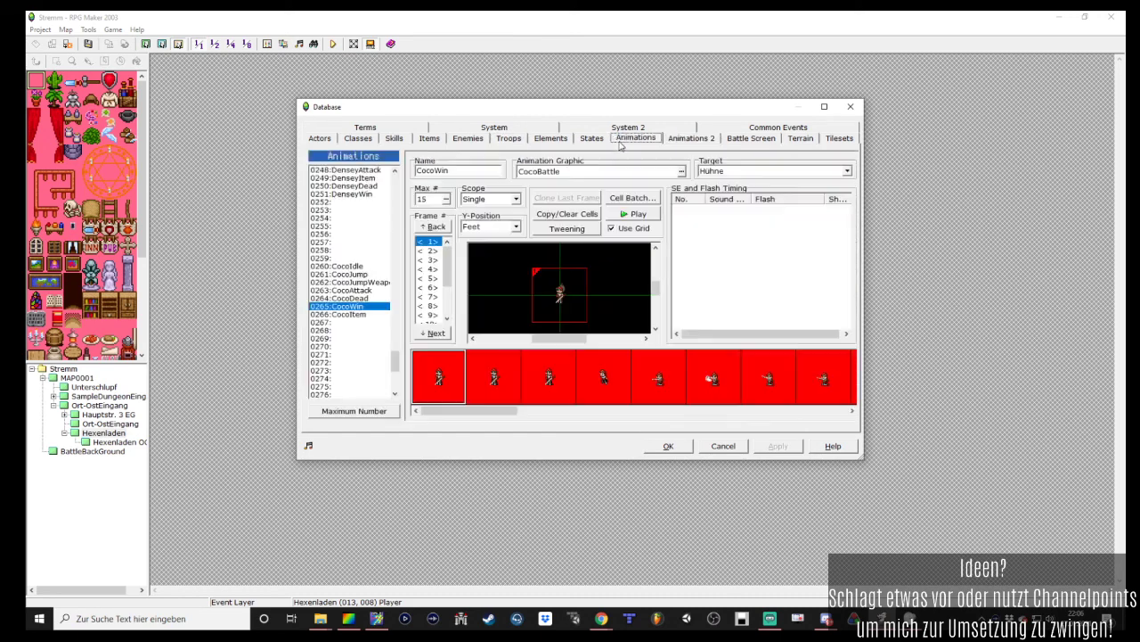
click(450, 201)
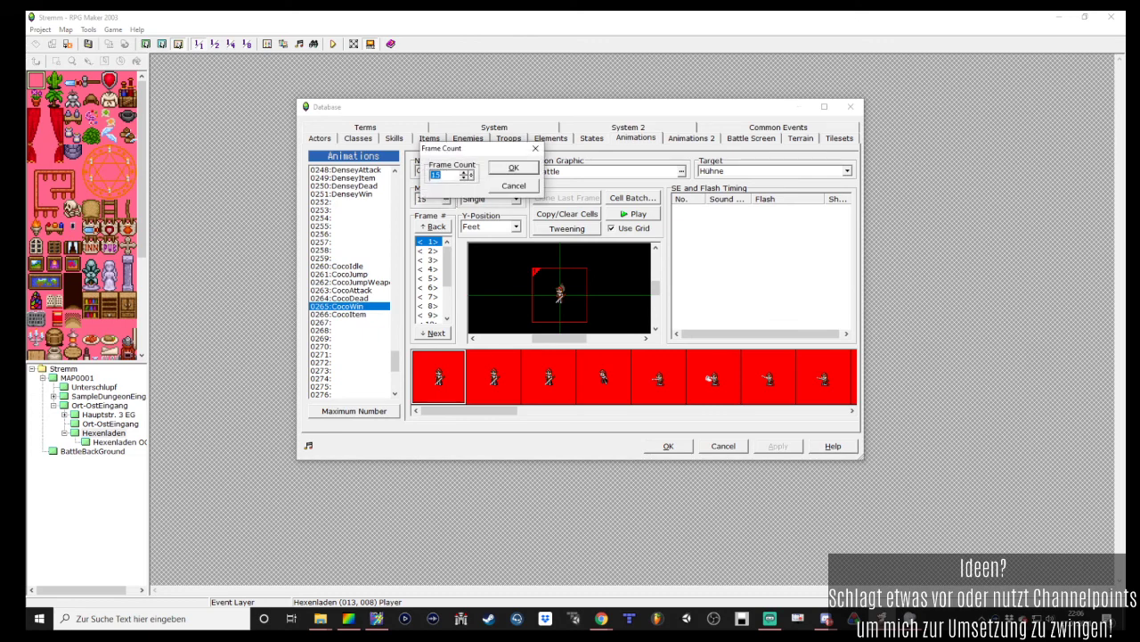
text(20)
key(Return)
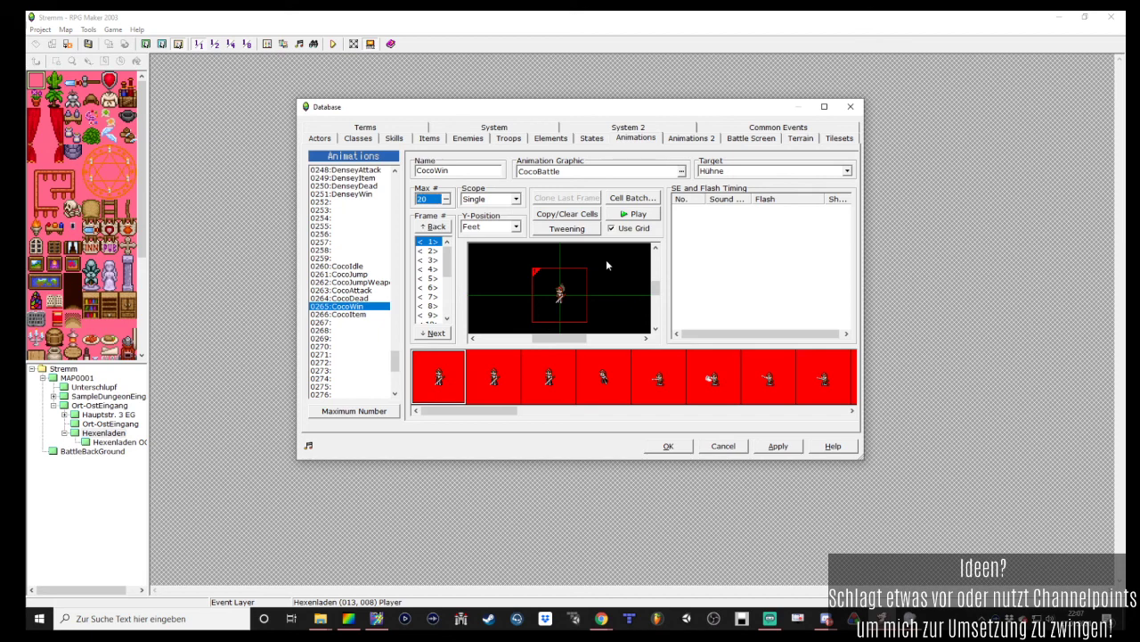
Apply the 20-frame length of CocoWin, check its frames through frame 20 and apply the animation again
click(766, 444)
mouse_move(447, 261)
mouse_down()
mouse_move(447, 302)
mouse_move(435, 271)
mouse_up()
click(431, 296)
key(Down)
key(Down)
key(Down)
key(Down)
key(Down)
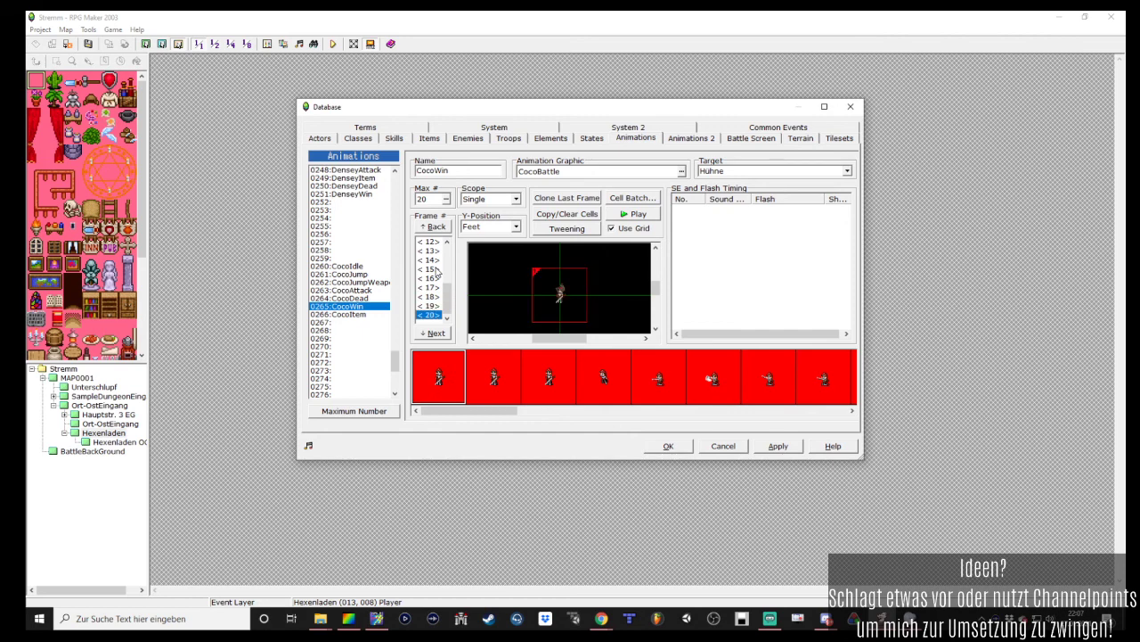
click(778, 445)
Start a battle test of the Hühne troop with Coco as the only member, equipped with Cocos Gewehr
click(515, 141)
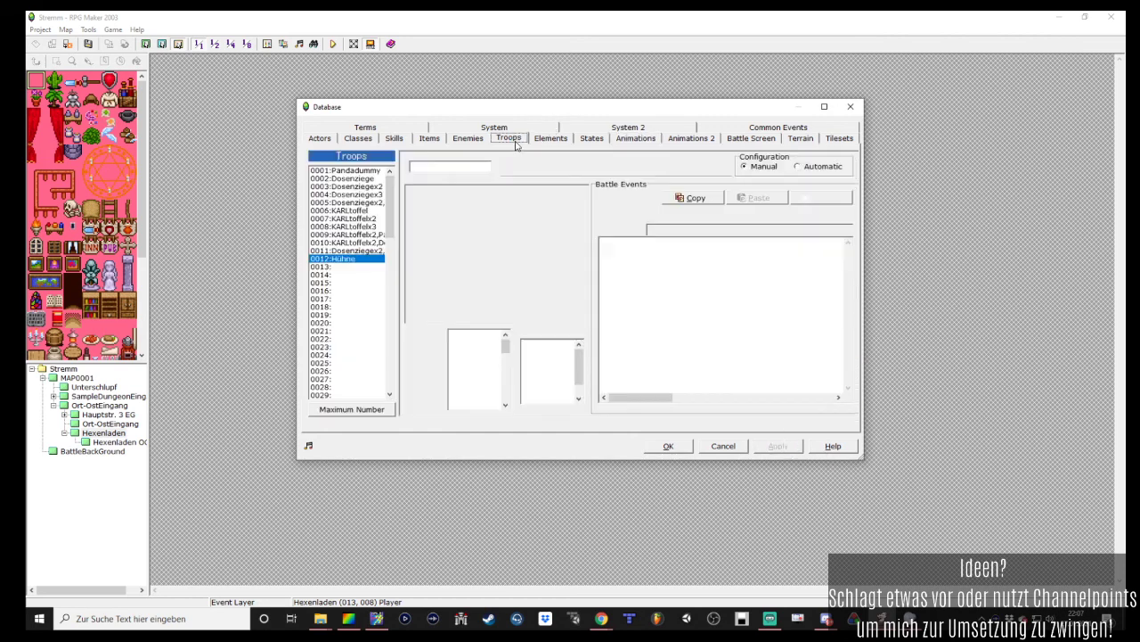
click(598, 166)
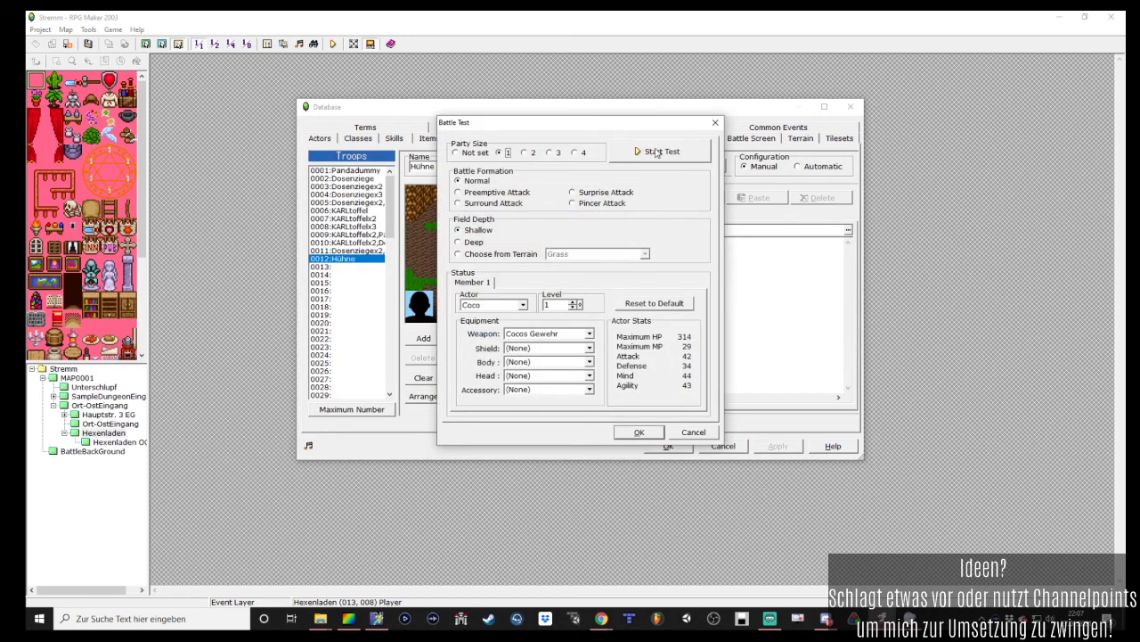
click(661, 153)
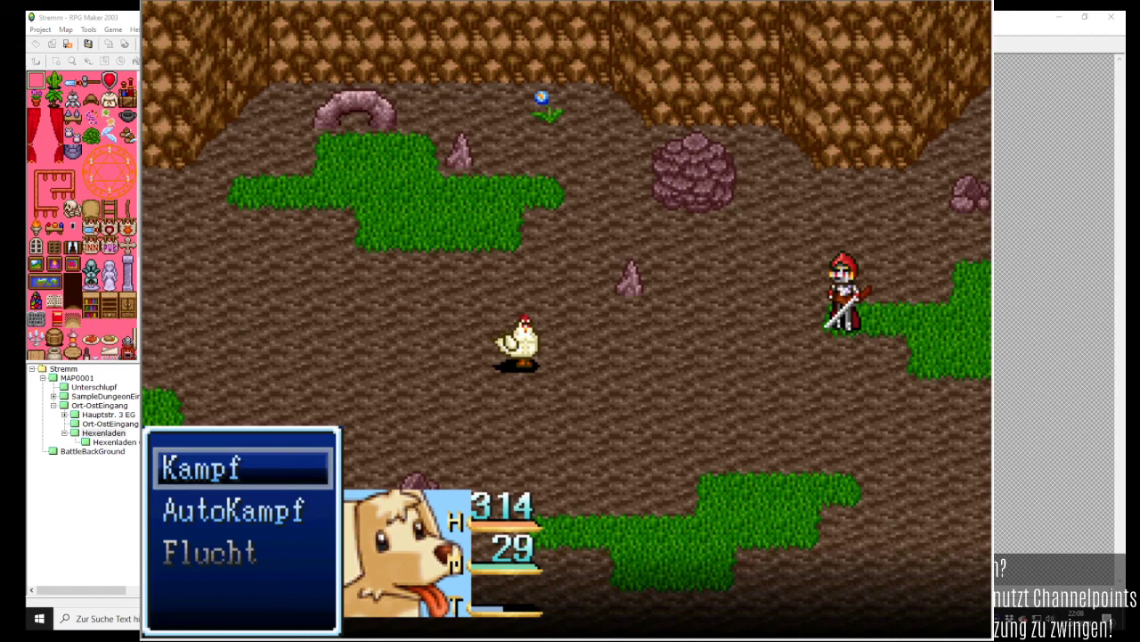
Attack the chicken with Coco's Angriff command until the battle is won, watch the victory animation and close the battle test
key(Return)
key(Return)
key(Return)
key(Return)
key(Return)
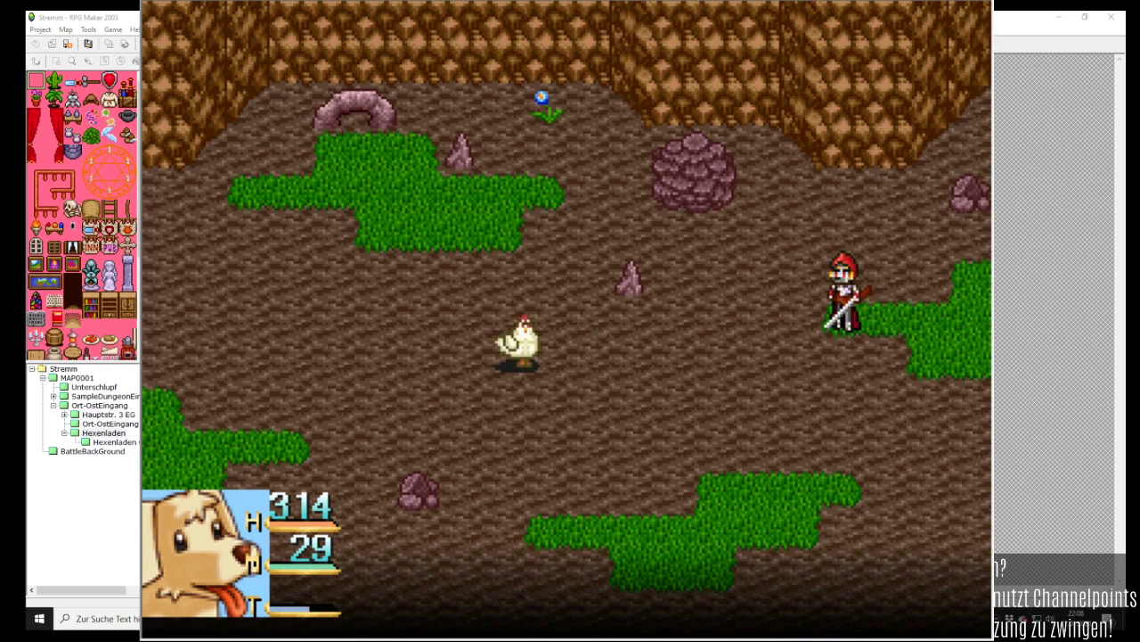
key(Return)
key(Return)
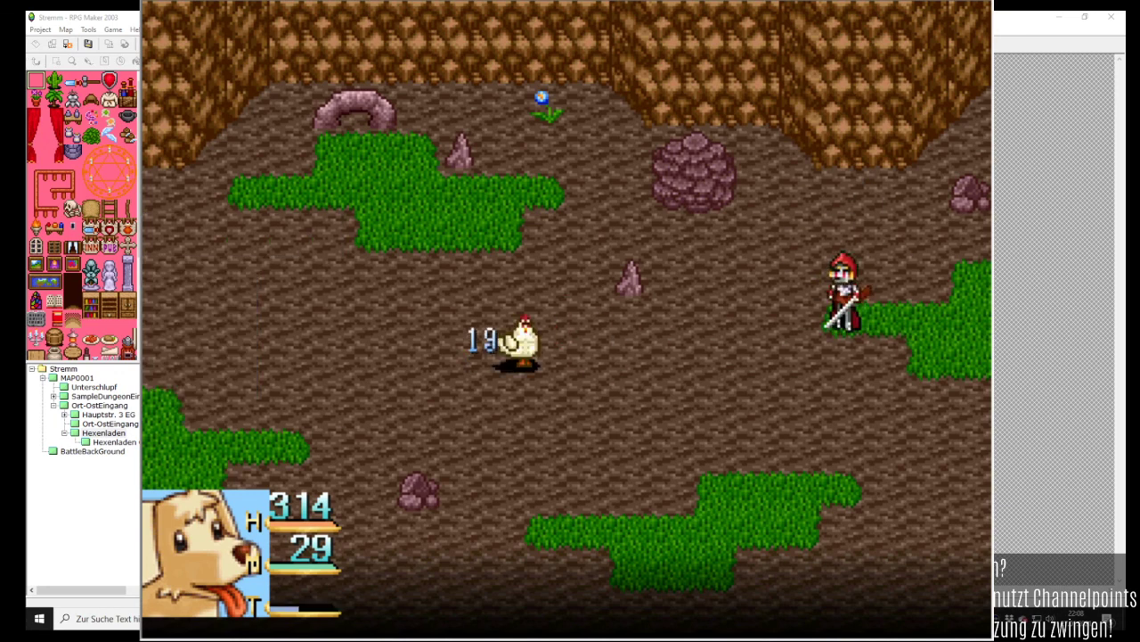
key(Return)
key(Return)
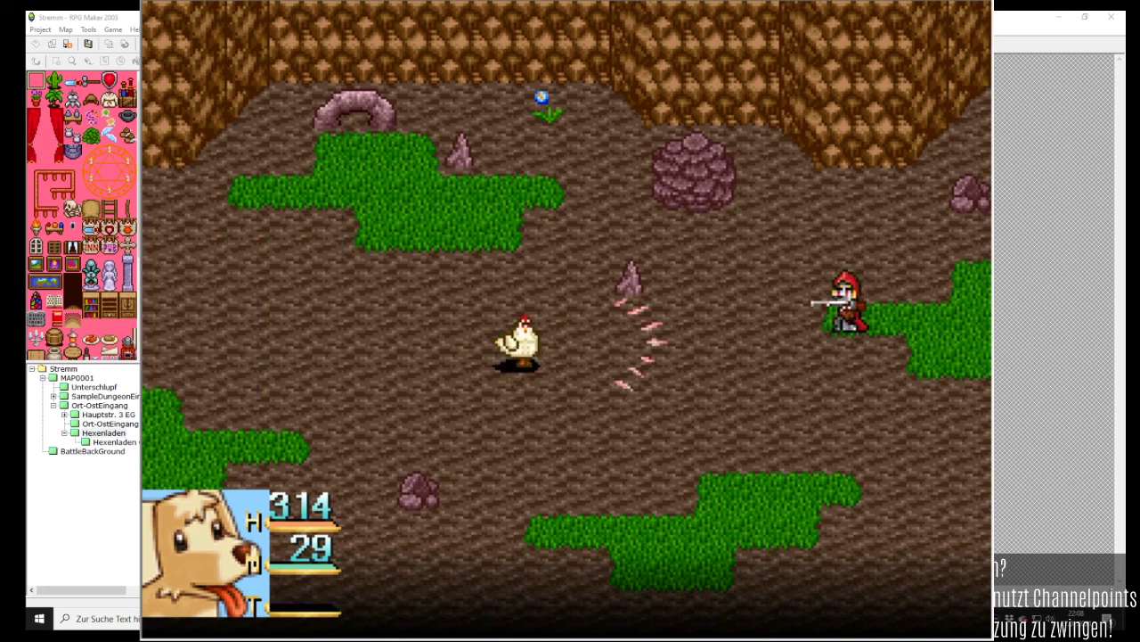
key(Return)
key(Return)
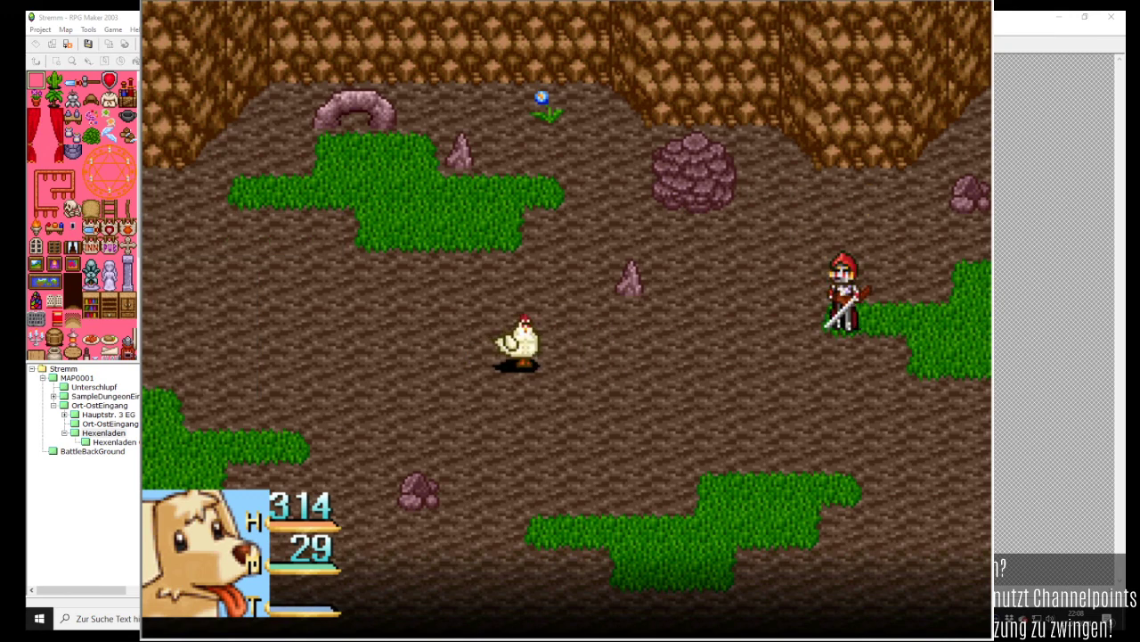
key(Return)
key(Return)
key(Return)
key(Return)
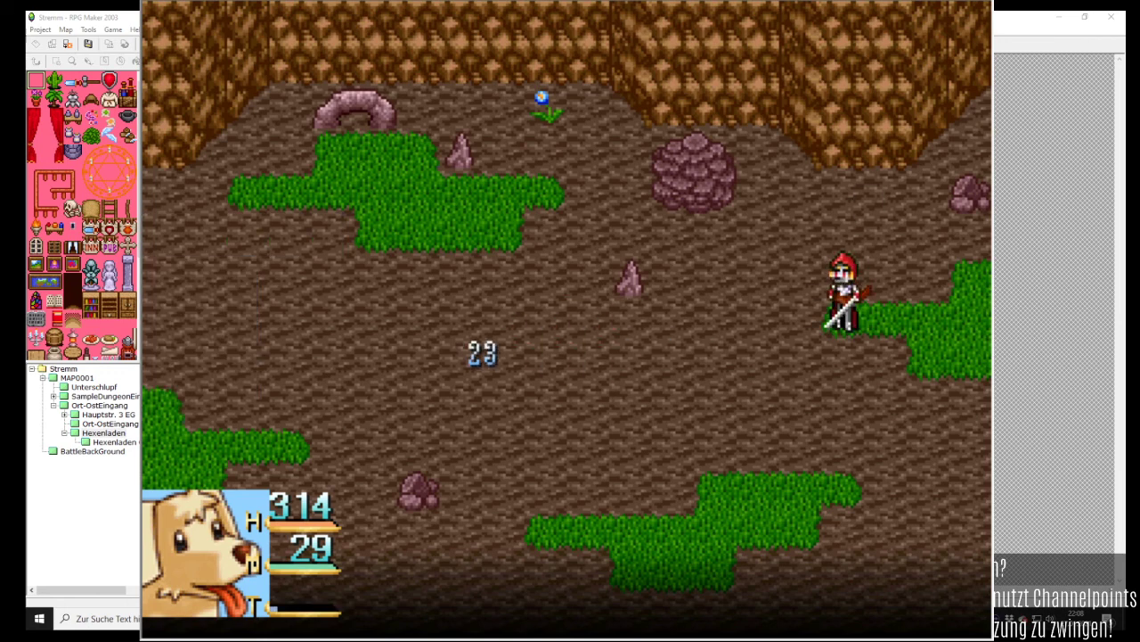
key(Return)
key(Return)
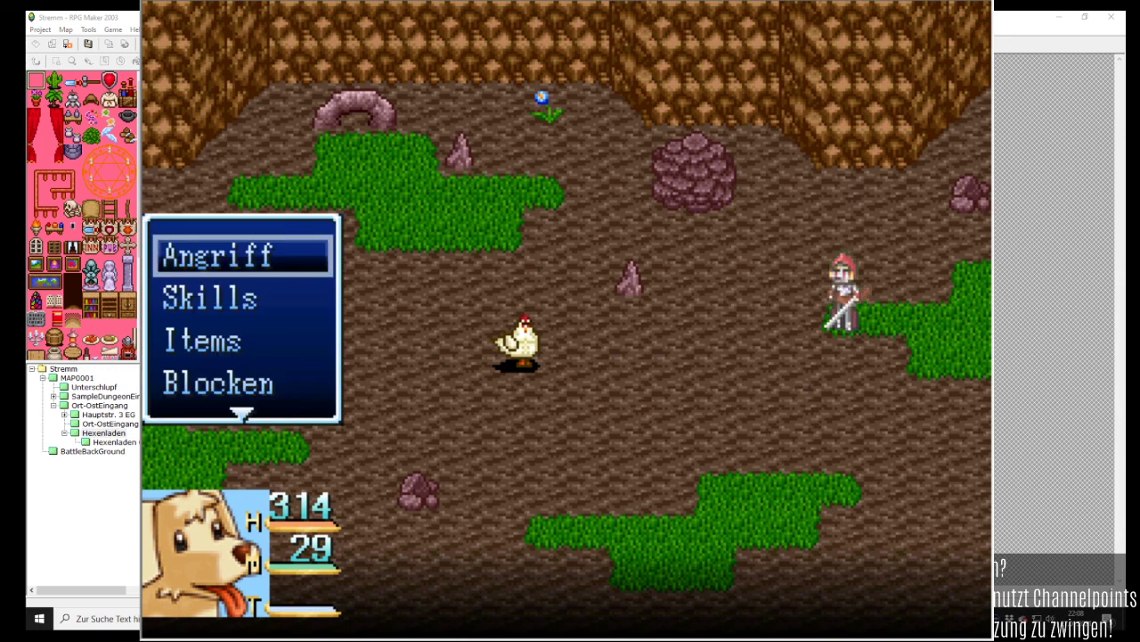
key(Return)
key(Return)
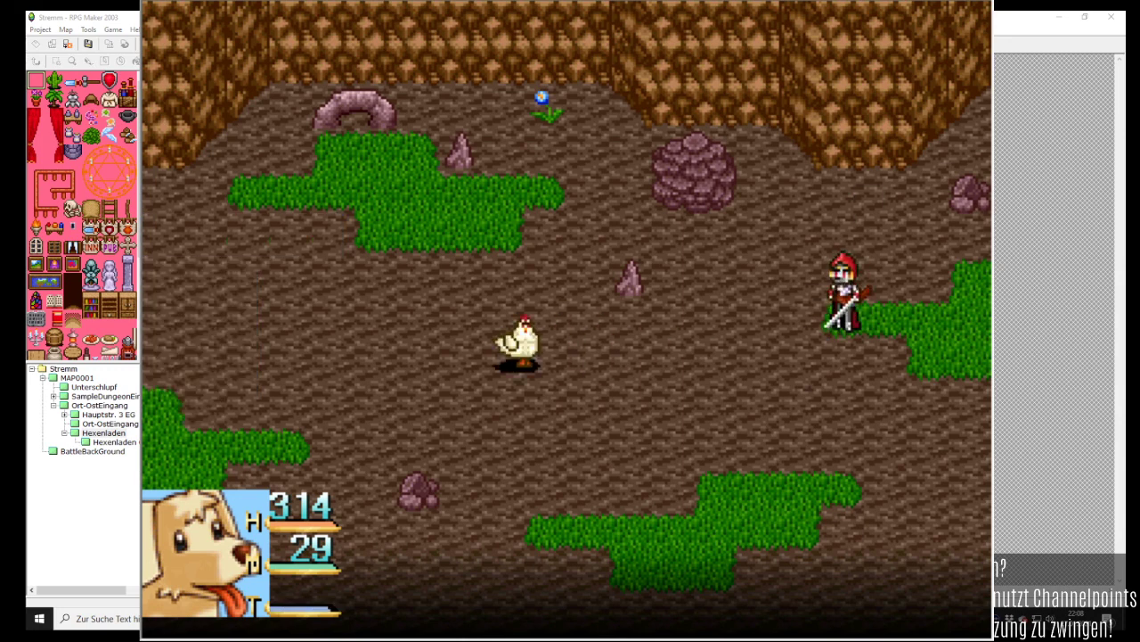
key(Return)
key(Return)
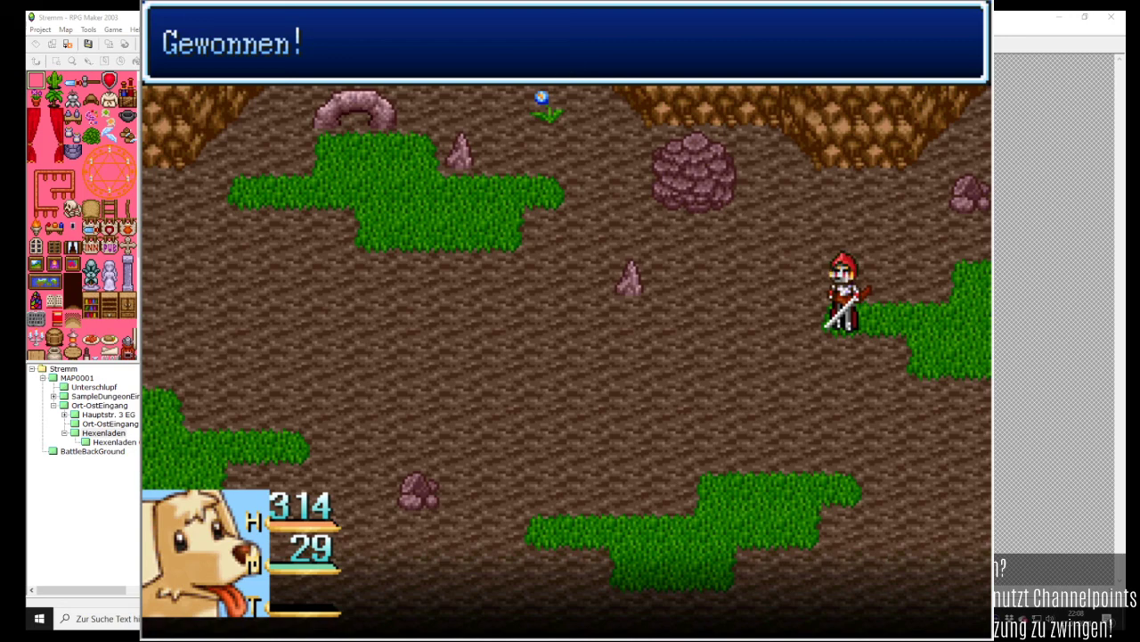
key(Return)
click(714, 121)
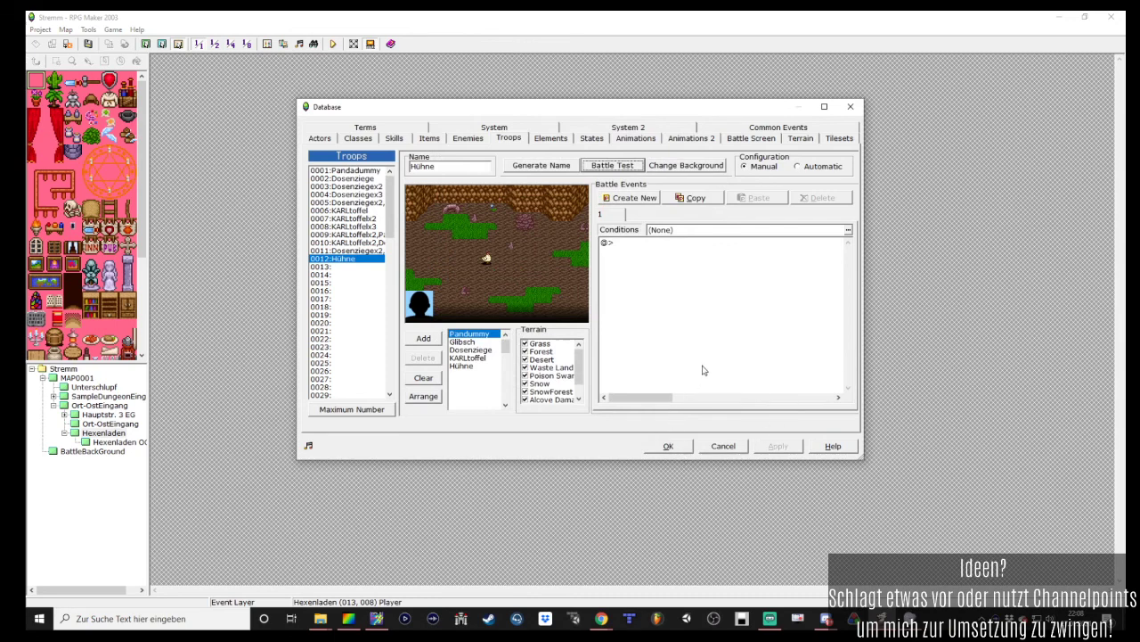